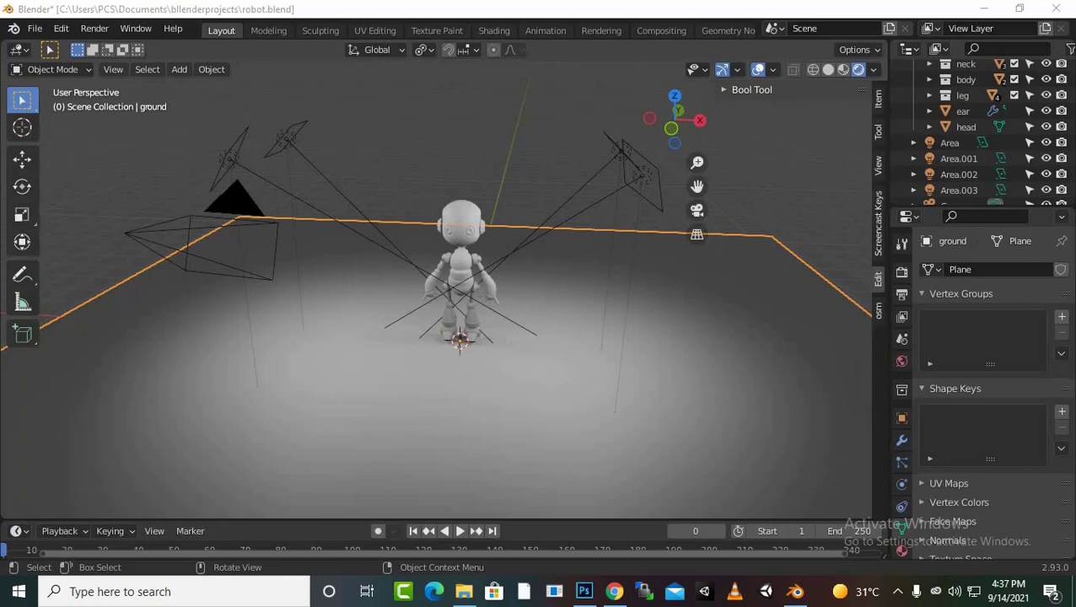
Select the ear pieces and show their Mirror and Subdivision modifiers.
{"action": "scroll", "coordinate": [436, 295], "scroll_direction": "up", "scroll_amount": 3}
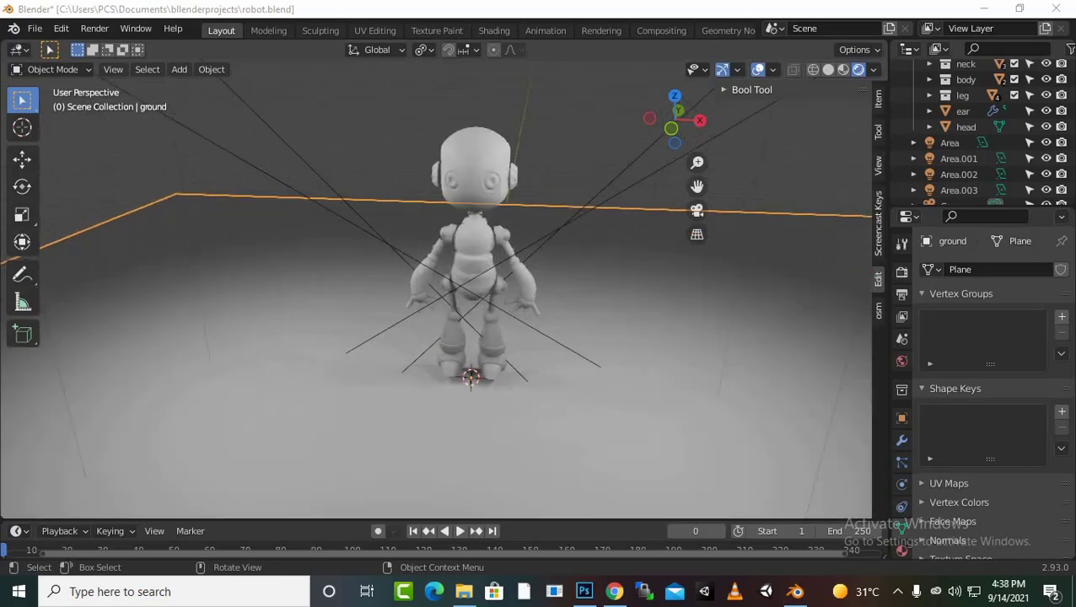
{"action": "scroll", "coordinate": [436, 291], "scroll_direction": "up", "scroll_amount": 3}
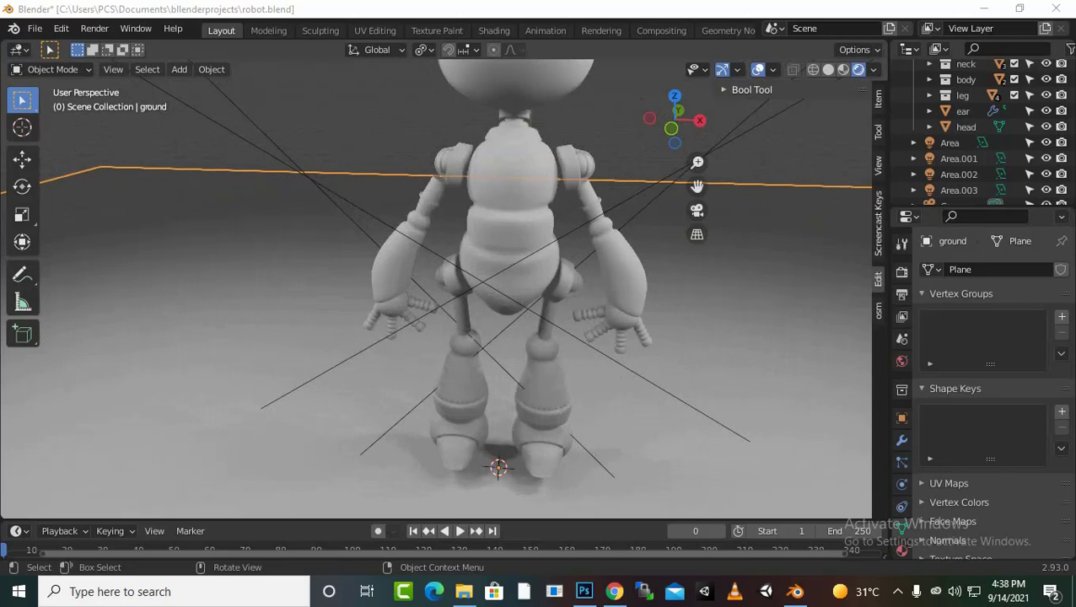
{"action": "scroll", "coordinate": [436, 291], "scroll_direction": "down", "scroll_amount": 2}
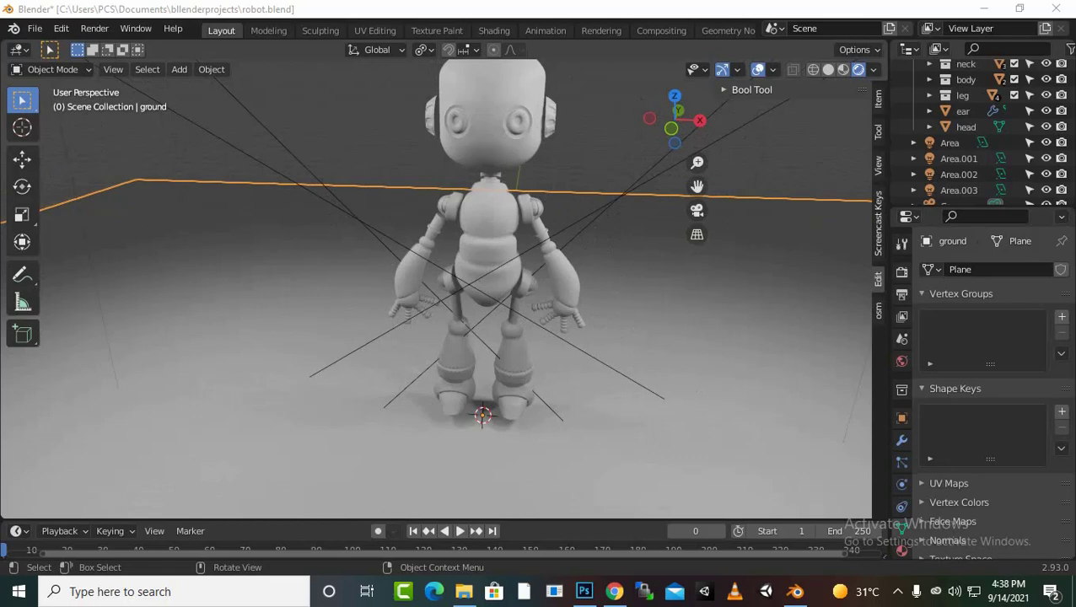
{"action": "left_click", "coordinate": [966, 127]}
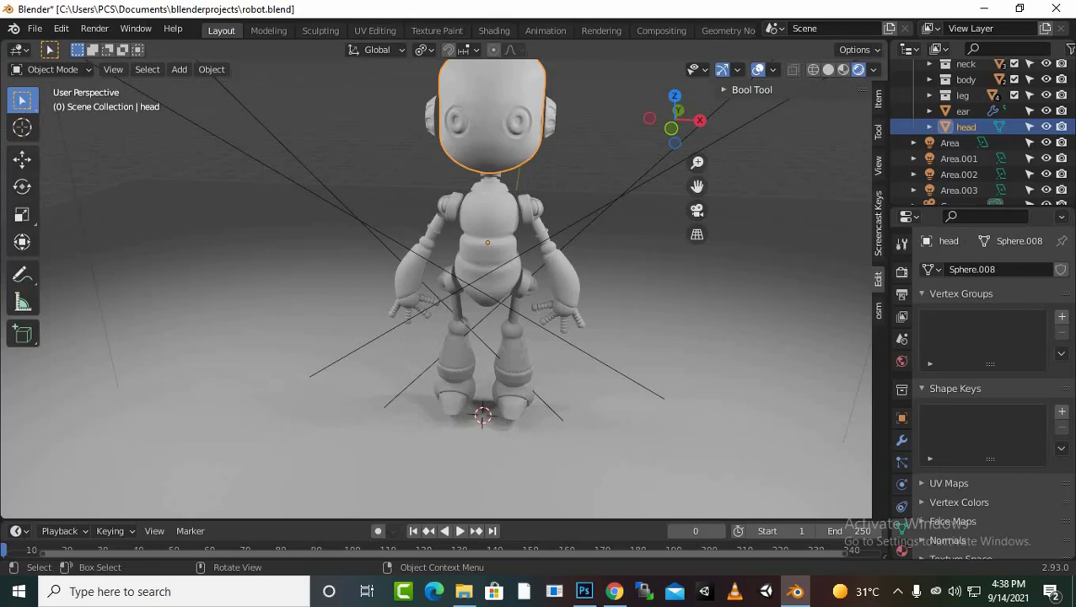
{"action": "left_click", "coordinate": [962, 111]}
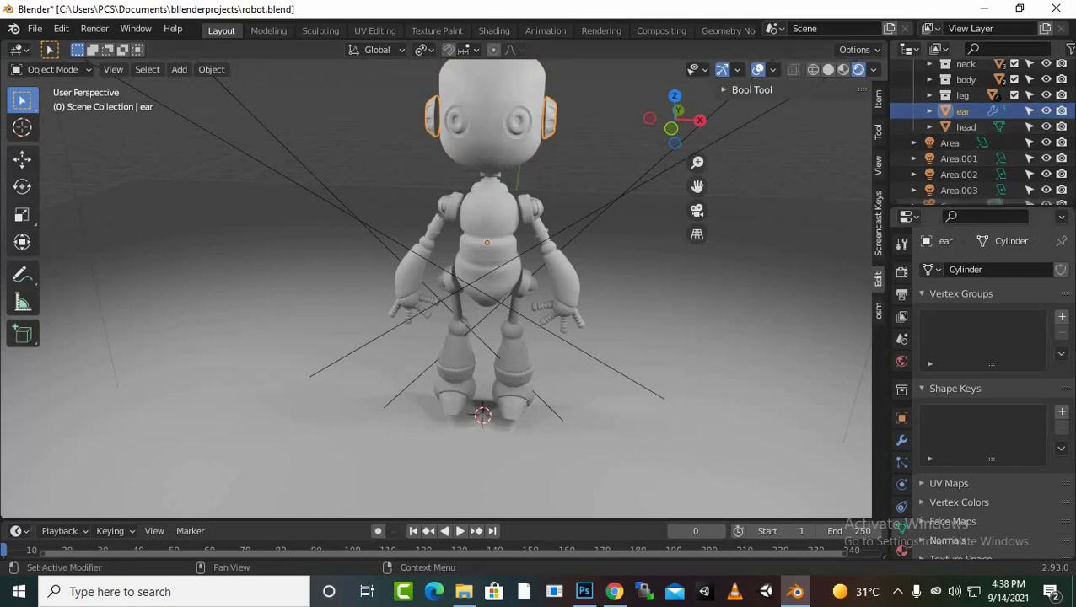
{"action": "left_click", "coordinate": [902, 439]}
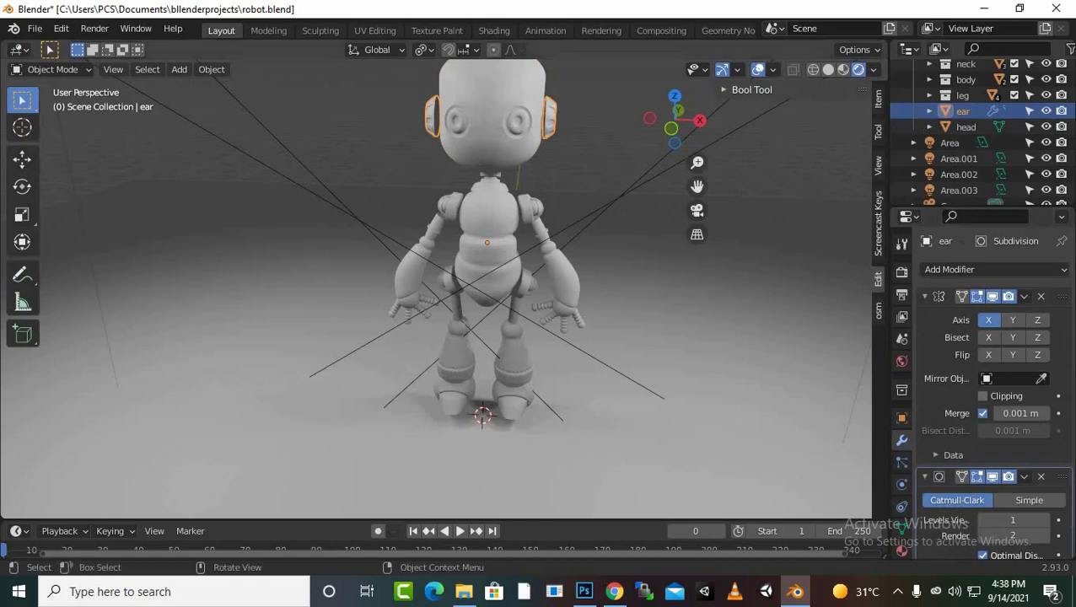
Move the ears along the X axis to their new position.
{"action": "middle_click_drag", "start_coordinate": [436, 287], "coordinate": [473, 278]}
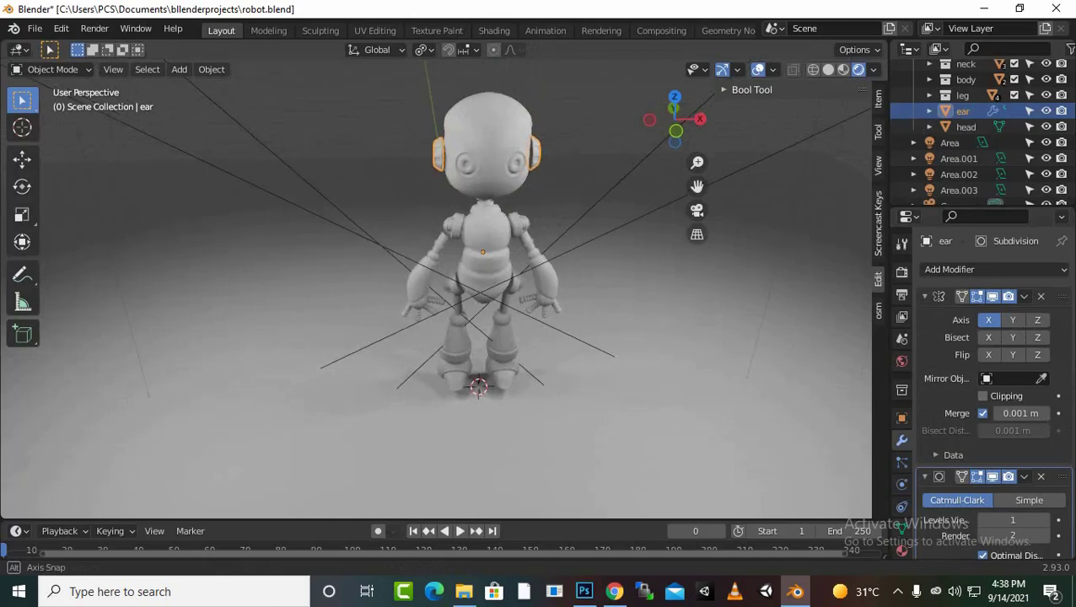
{"action": "middle_click_drag", "start_coordinate": [472, 279], "coordinate": [482, 277]}
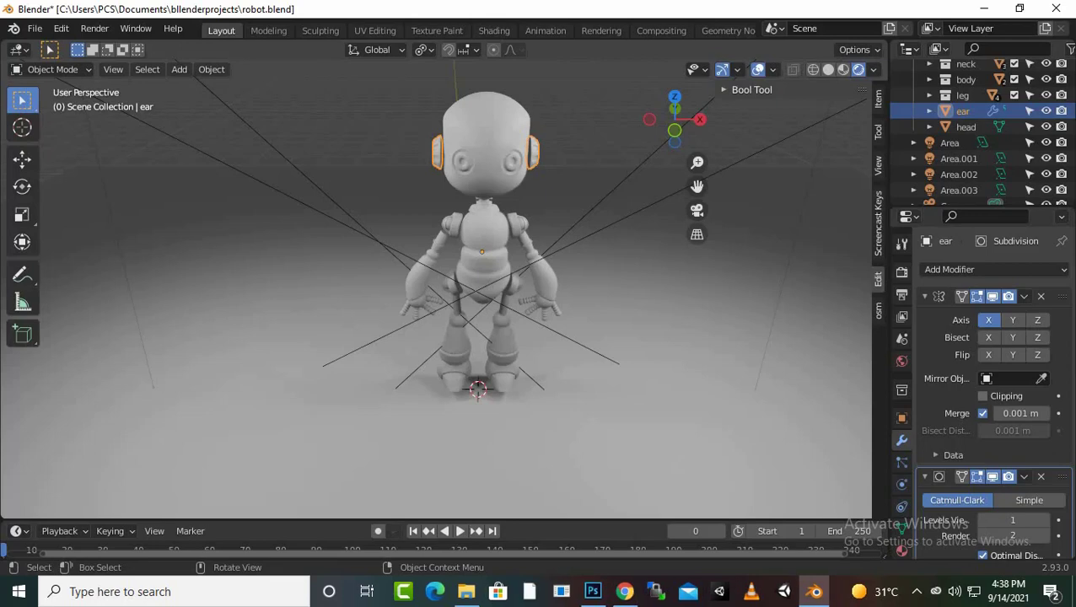
{"action": "key", "text": "g"}
{"action": "key", "text": "x"}
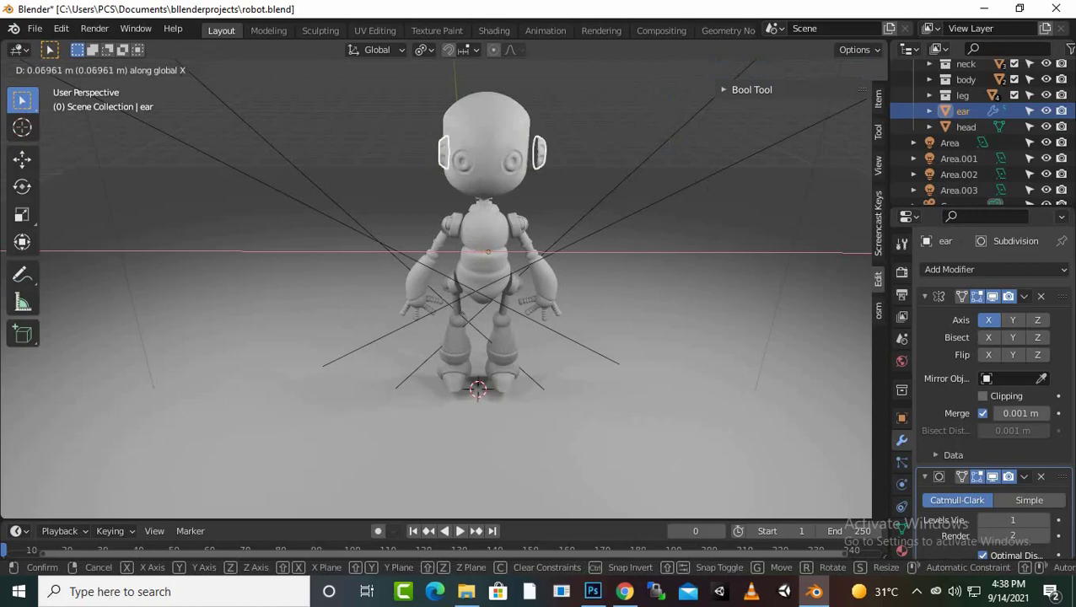
{"action": "key", "text": "Return"}
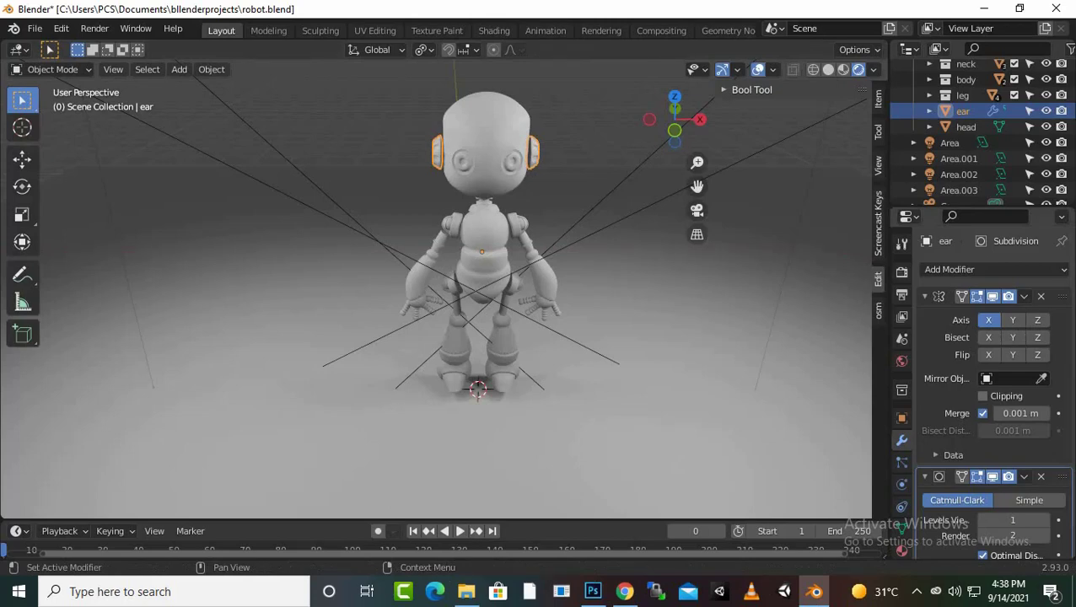
{"action": "scroll", "coordinate": [992, 396], "scroll_direction": "down", "scroll_amount": 1}
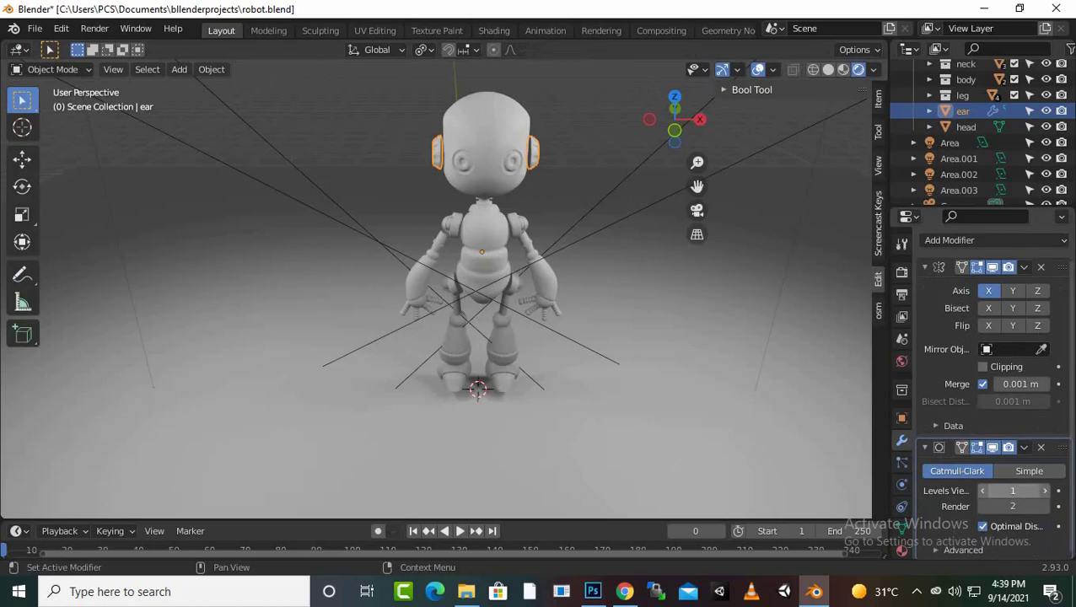
Set the ears' Subdivision viewport levels to 3, then apply the Subdivision and Mirror modifiers.
{"action": "left_click", "coordinate": [1044, 490]}
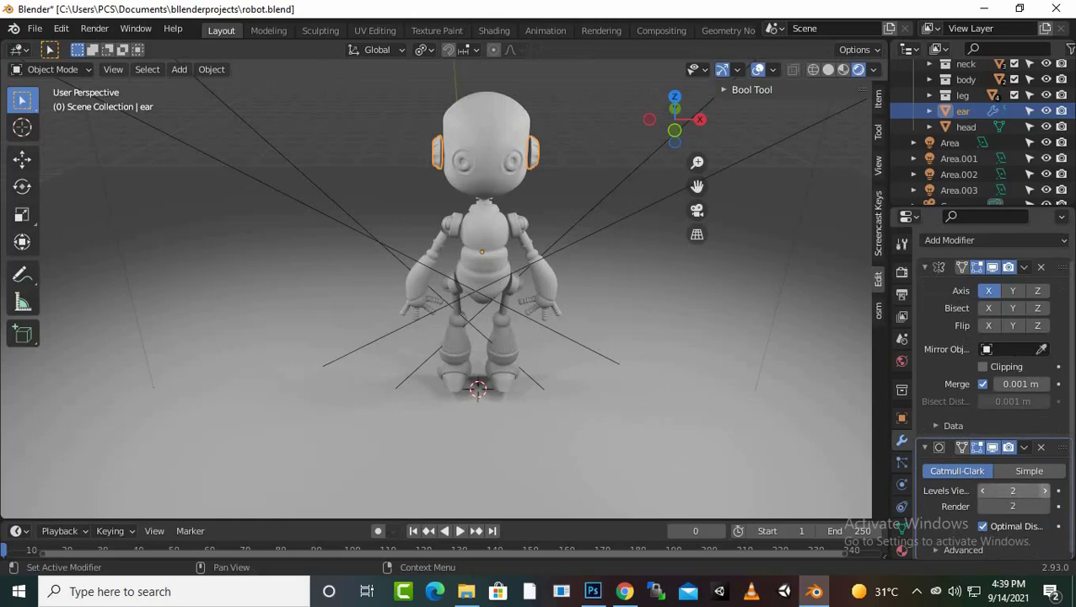
{"action": "left_click", "coordinate": [1044, 490]}
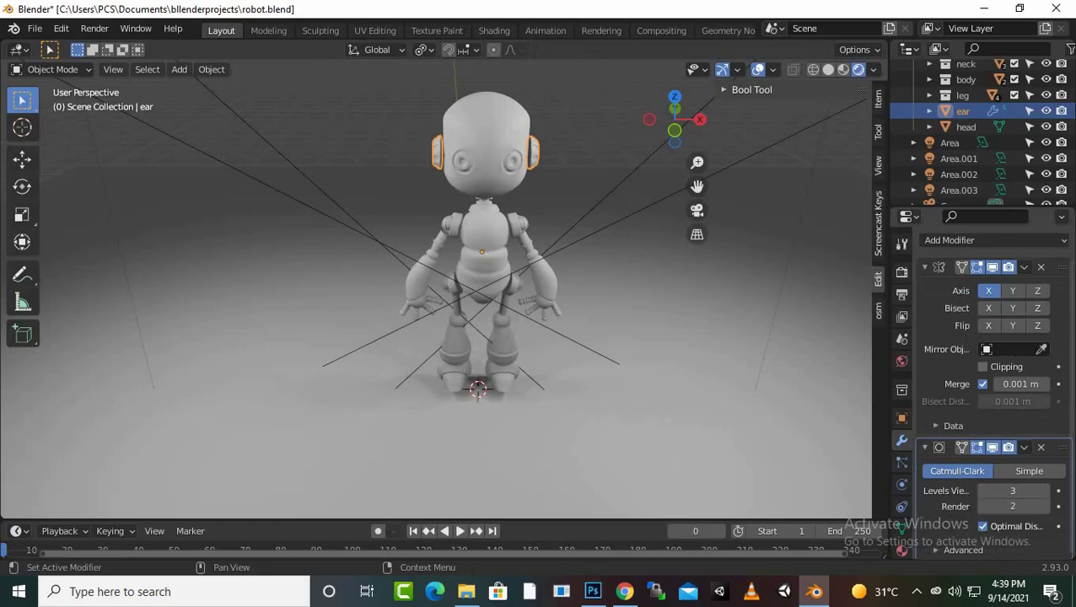
{"action": "left_click", "coordinate": [1024, 447]}
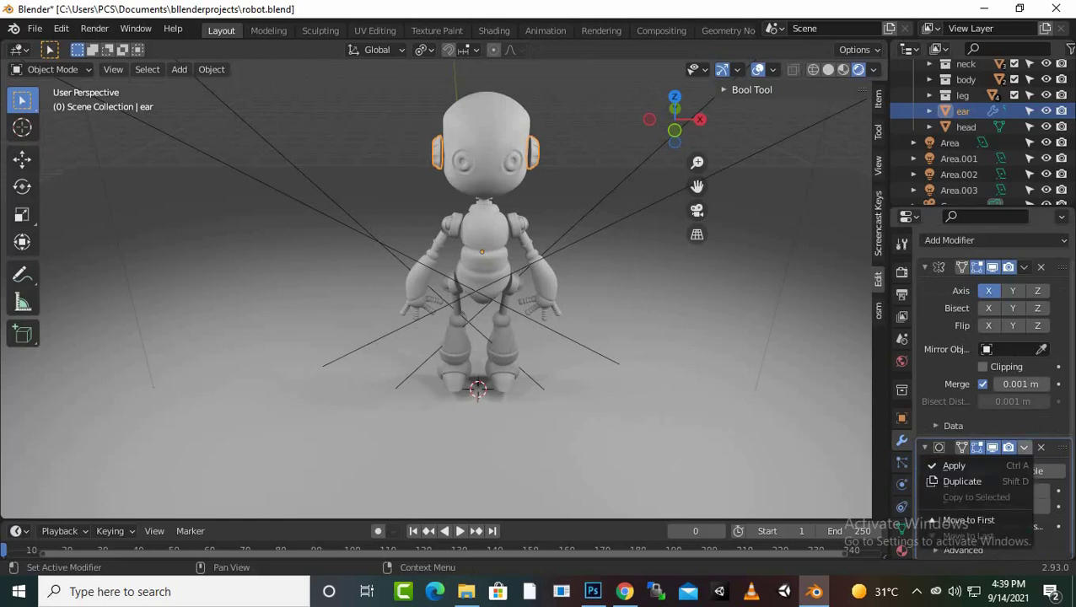
{"action": "left_click", "coordinate": [954, 465]}
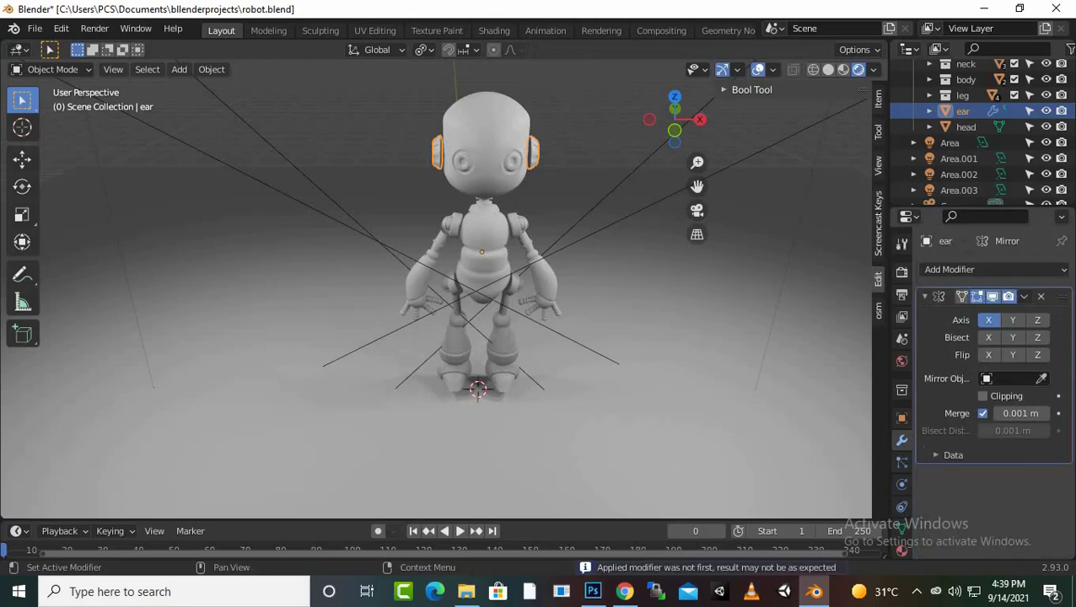
{"action": "left_click", "coordinate": [1024, 296]}
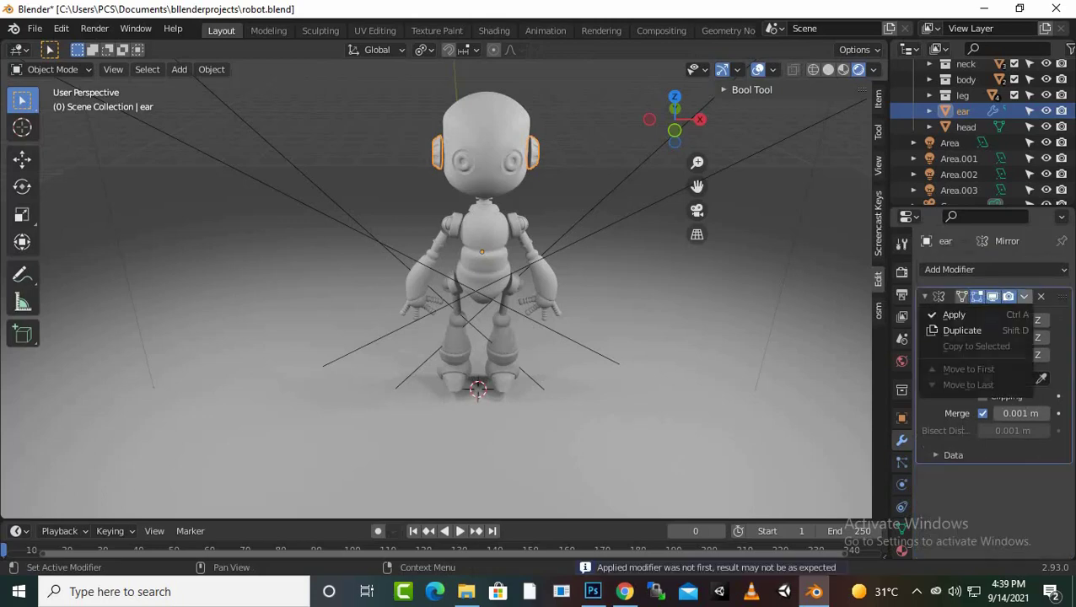
{"action": "left_click", "coordinate": [954, 314]}
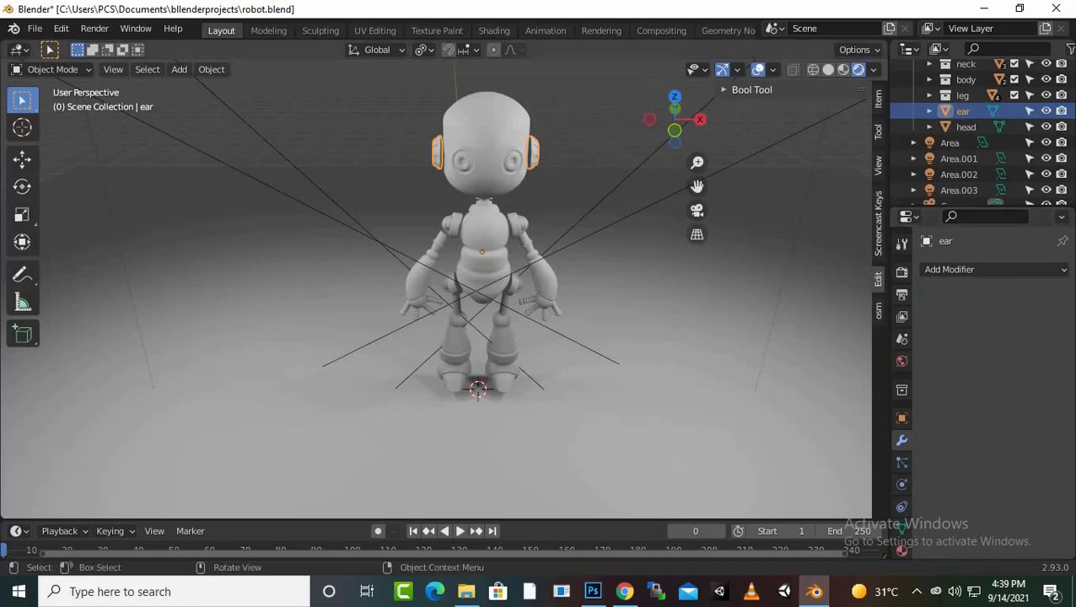
{"action": "left_click_drag", "start_coordinate": [575, 85], "coordinate": [513, 203], "text": "shift"}
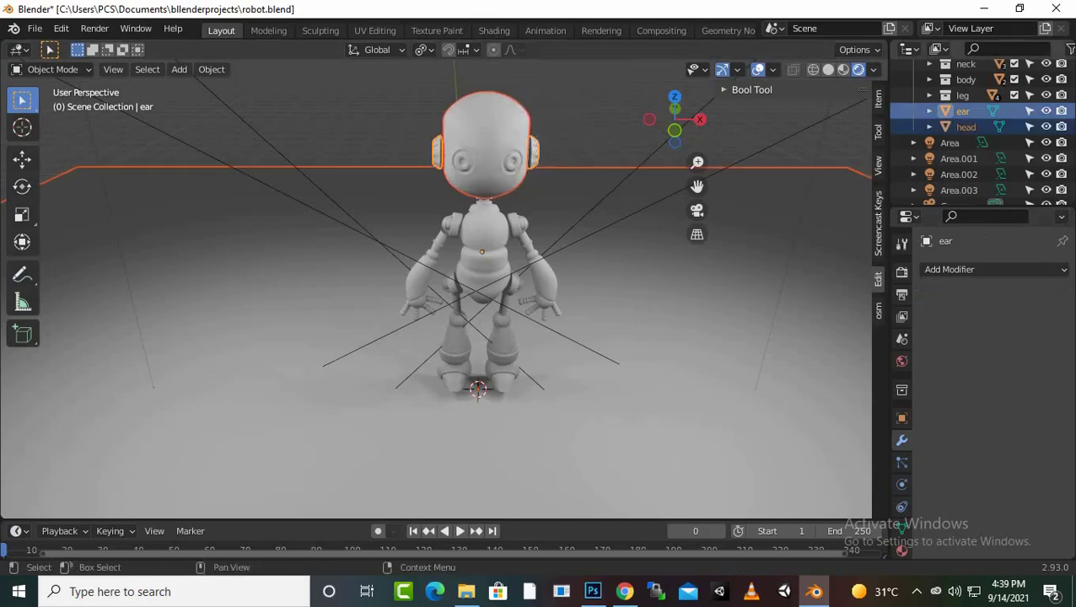
{"action": "left_click", "coordinate": [966, 127], "text": "ctrl"}
{"action": "key", "text": "Tab"}
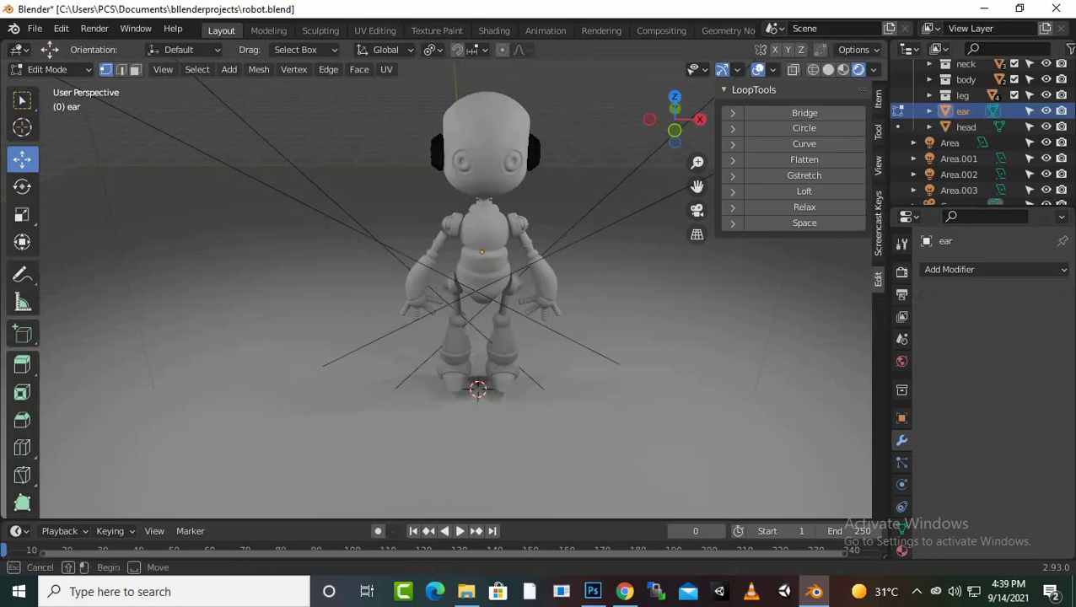
{"action": "left_click_drag", "start_coordinate": [593, 84], "coordinate": [509, 188]}
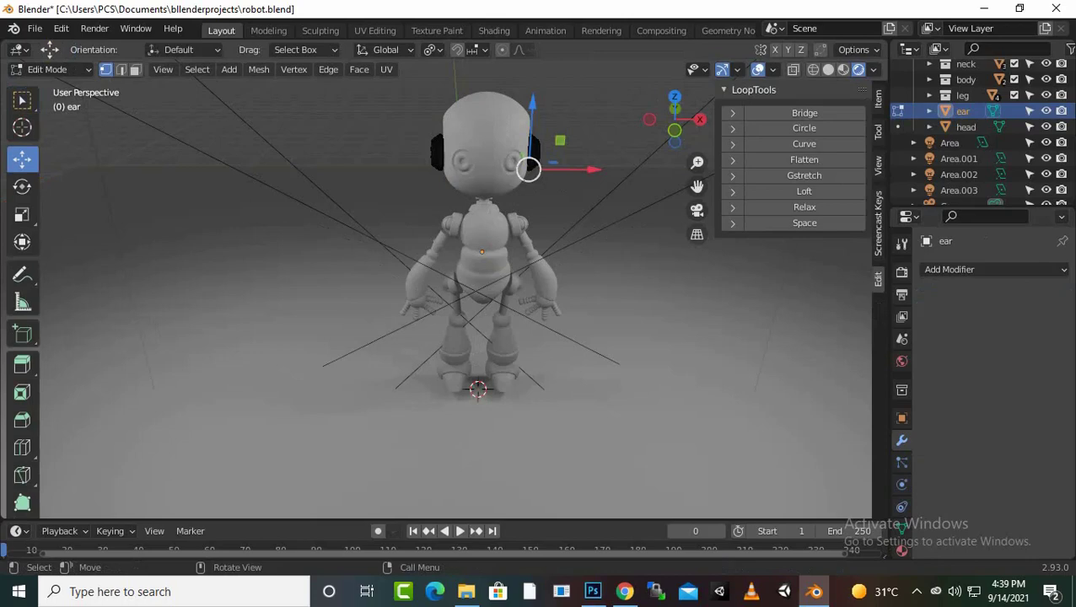
{"action": "key", "text": "a"}
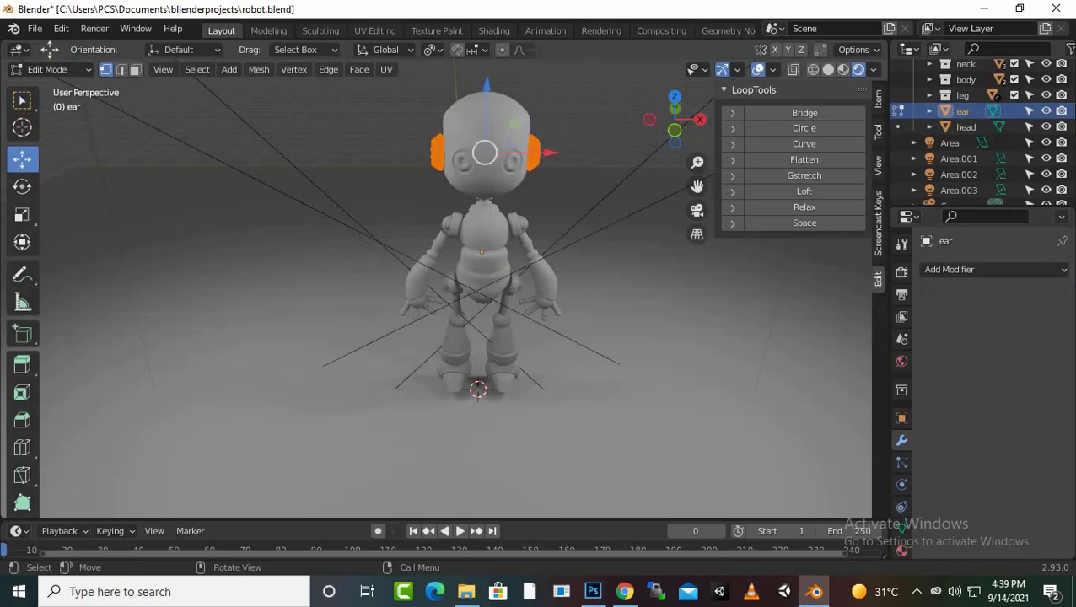
{"action": "left_click_drag", "start_coordinate": [513, 105], "coordinate": [587, 202]}
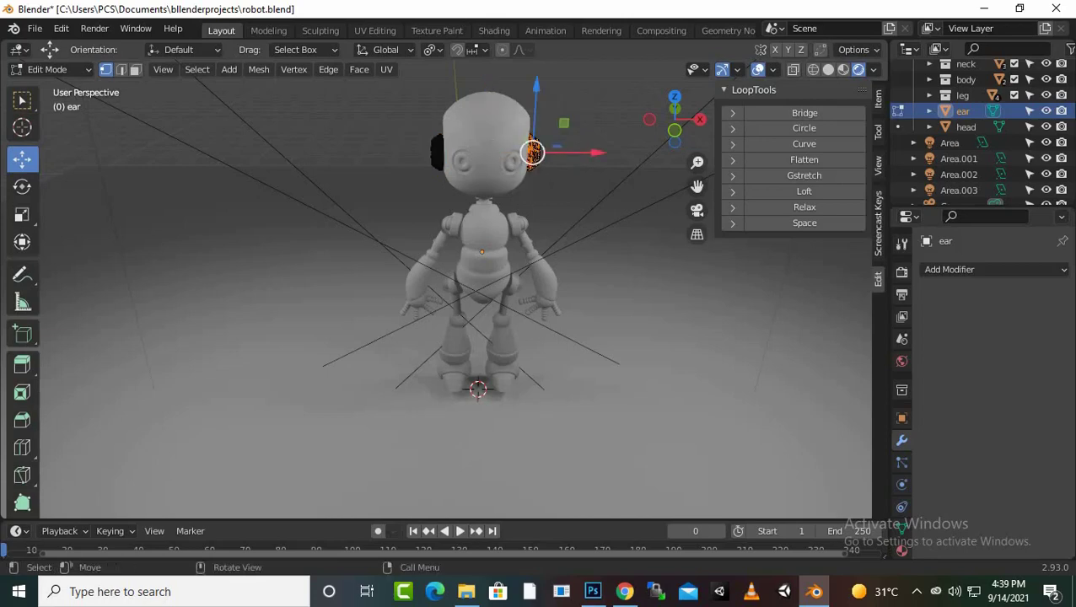
{"action": "key", "text": "Tab"}
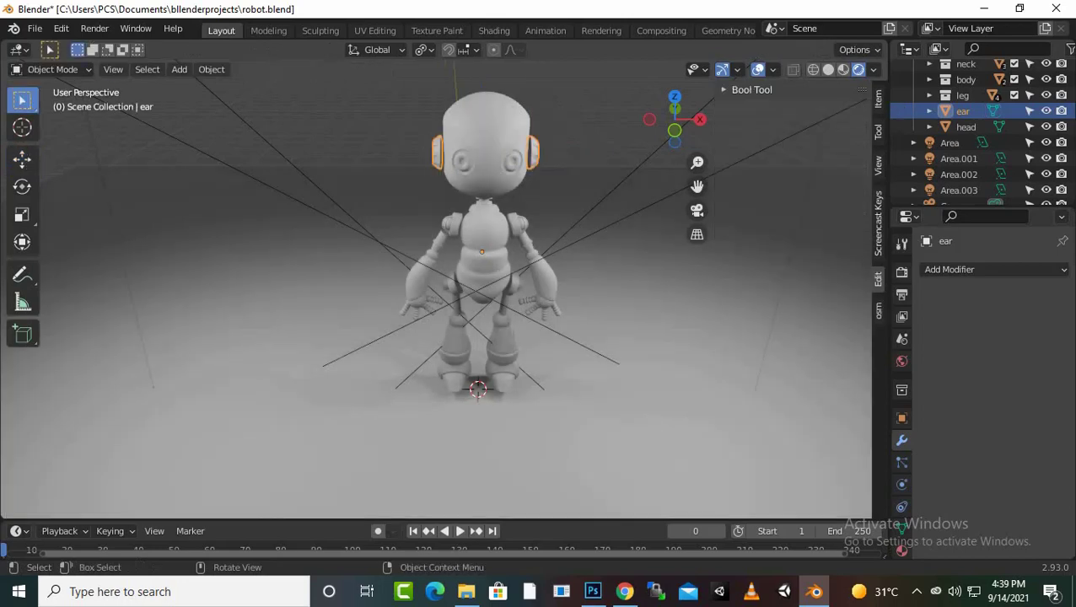
Select the head and scale it along X to 1.086.
{"action": "left_click", "coordinate": [590, 439]}
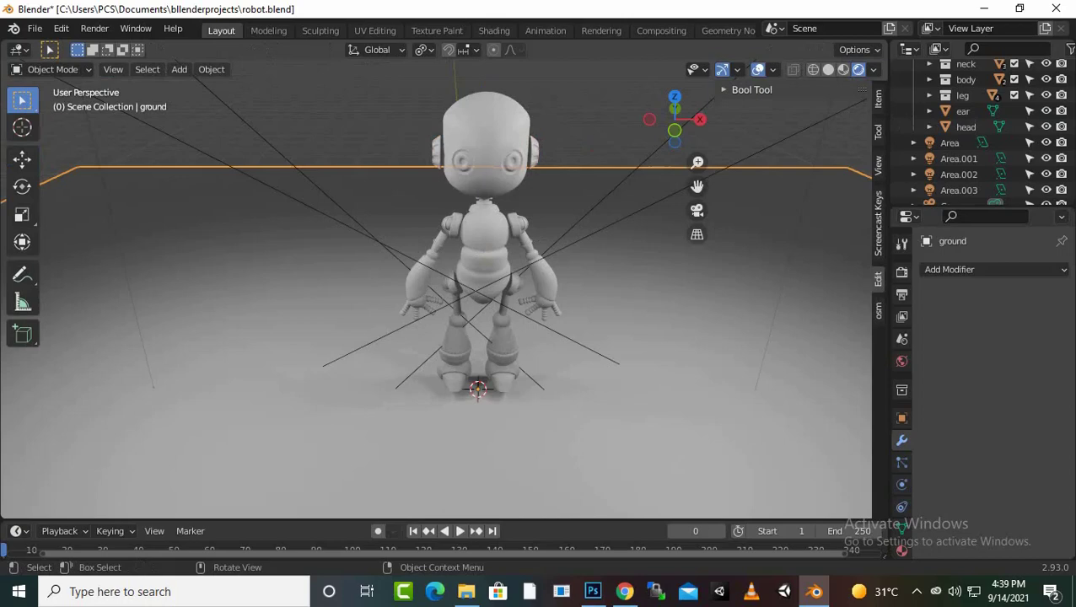
{"action": "left_click", "coordinate": [486, 139]}
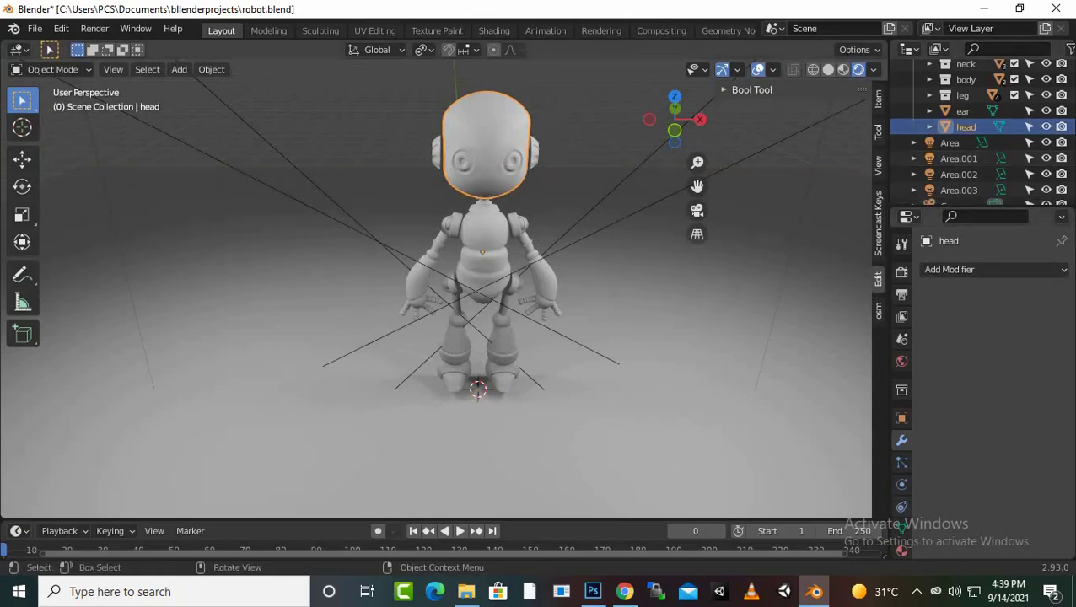
{"action": "scroll", "coordinate": [436, 278], "scroll_direction": "up", "scroll_amount": 1}
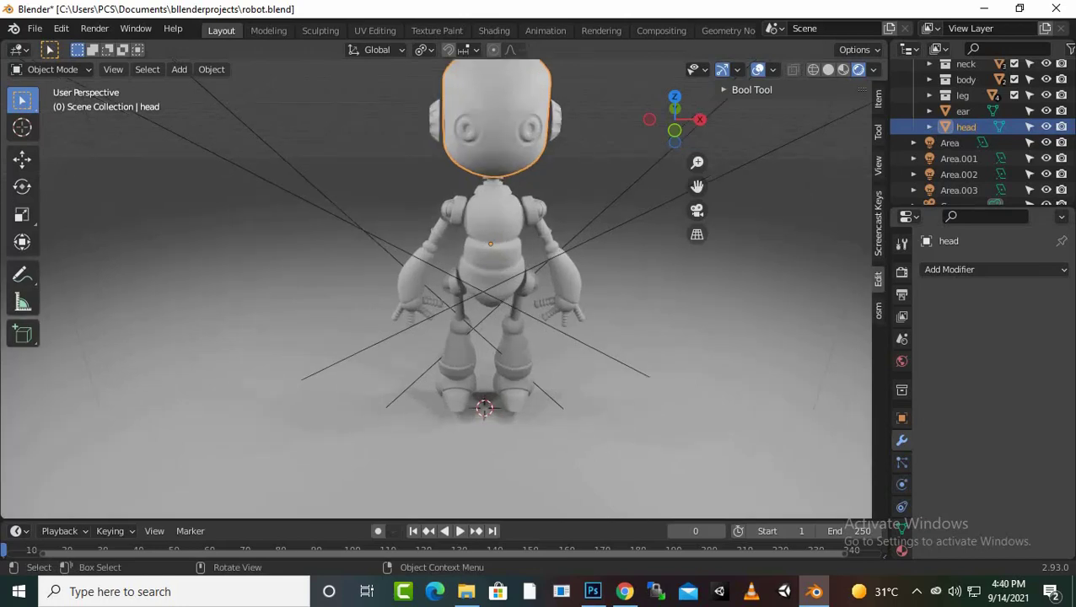
{"action": "key", "text": "s"}
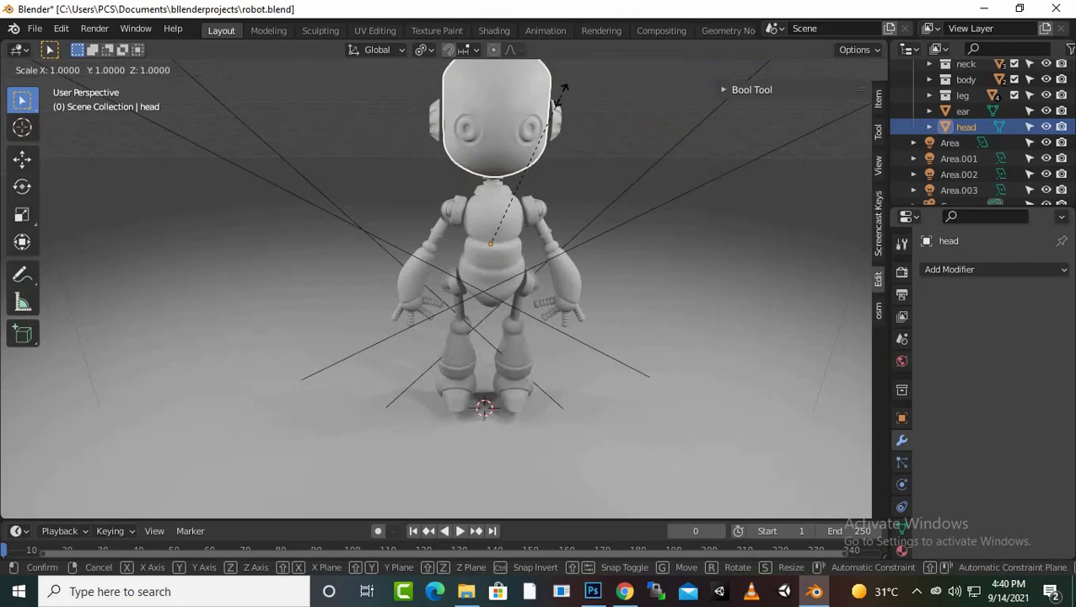
{"action": "key", "text": "x"}
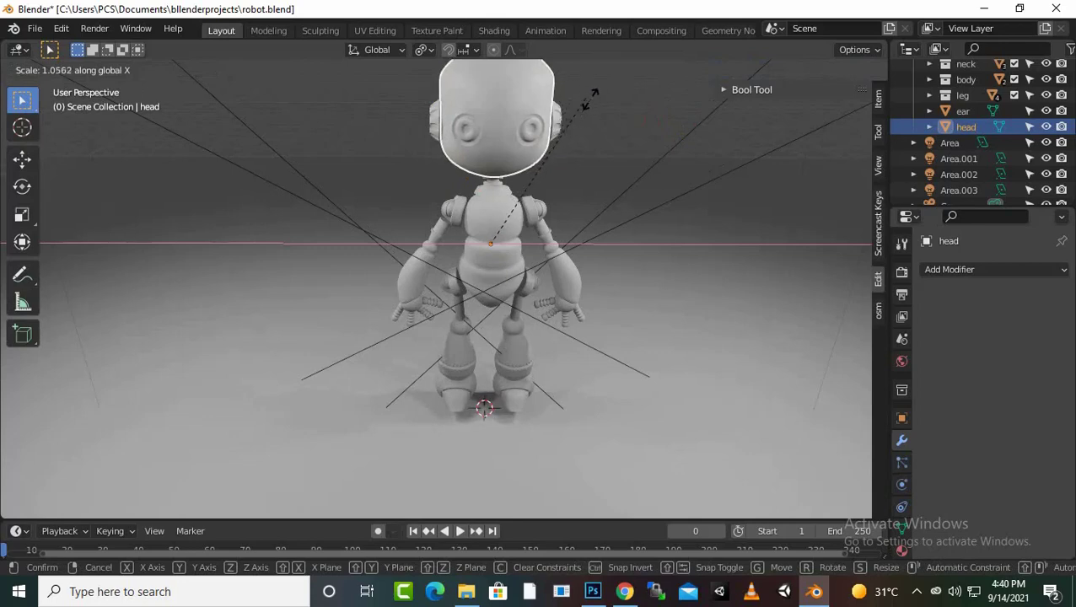
{"action": "left_click", "coordinate": [598, 100]}
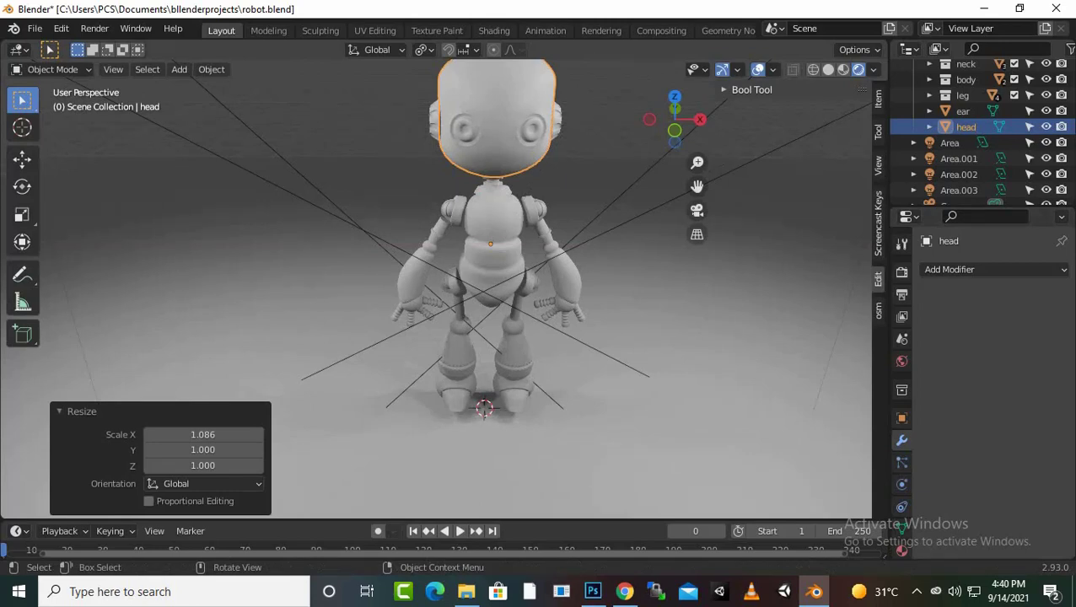
{"action": "left_click", "coordinate": [211, 363]}
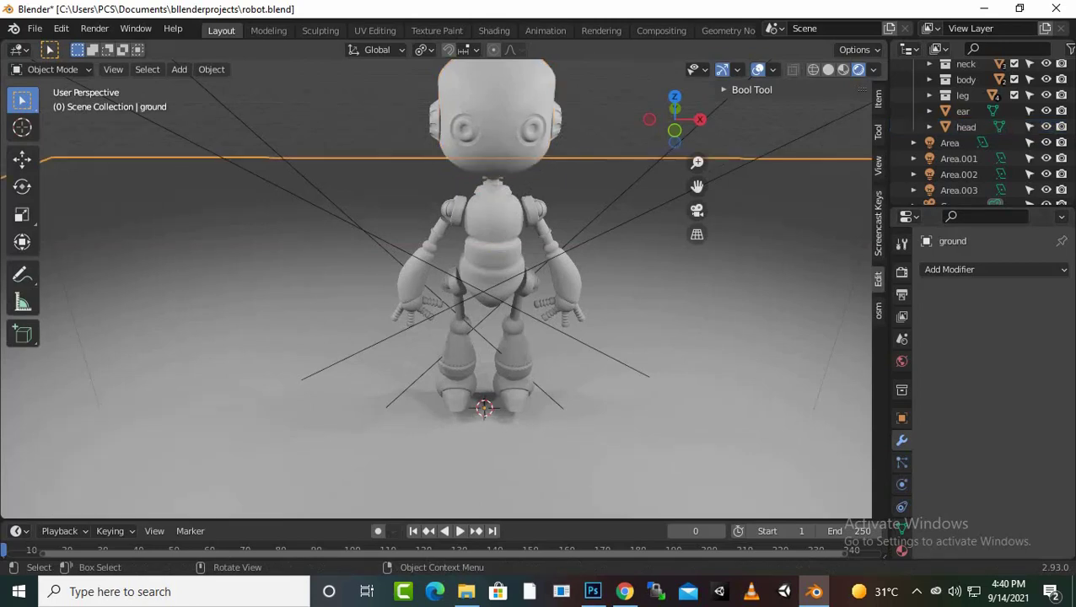
Select the robot's body and shade it smooth.
{"action": "scroll", "coordinate": [455, 287], "scroll_direction": "down", "scroll_amount": 1}
{"action": "scroll", "coordinate": [455, 287], "scroll_direction": "up", "scroll_amount": 3}
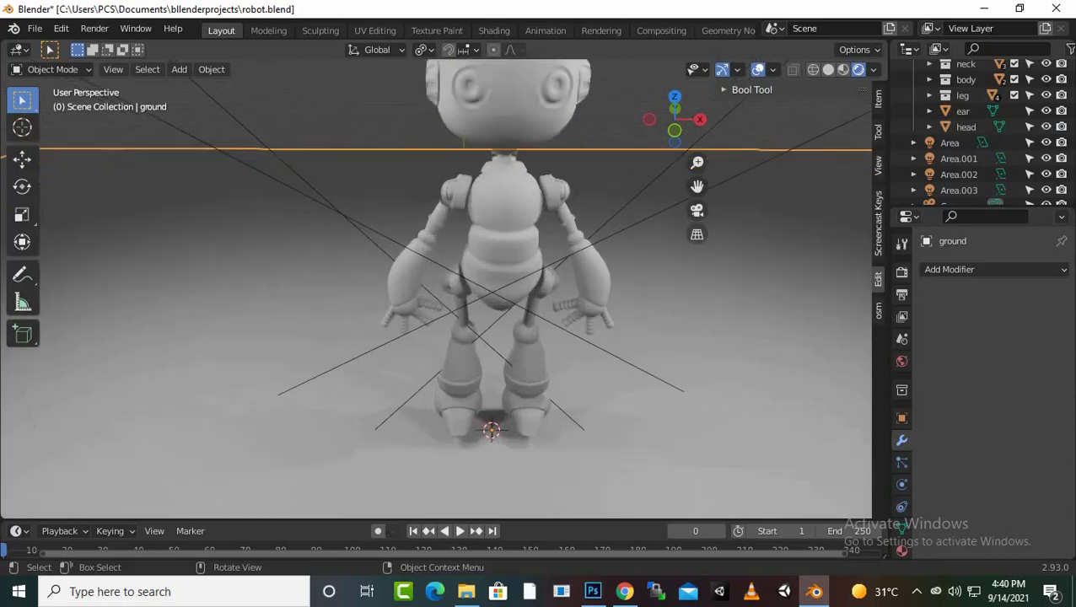
{"action": "scroll", "coordinate": [456, 287], "scroll_direction": "down", "scroll_amount": 2}
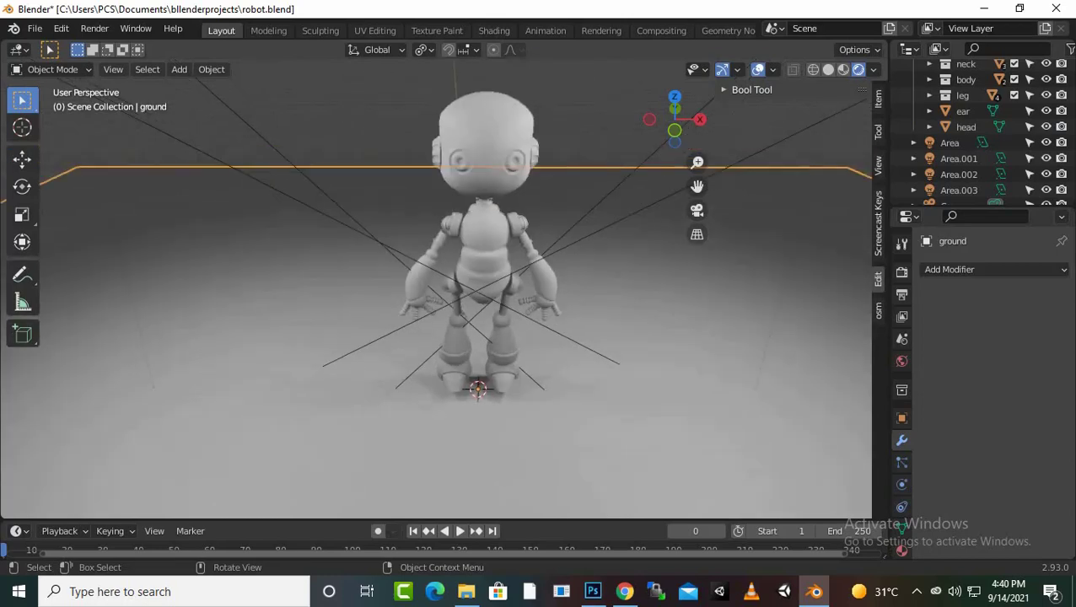
{"action": "left_click", "coordinate": [483, 253]}
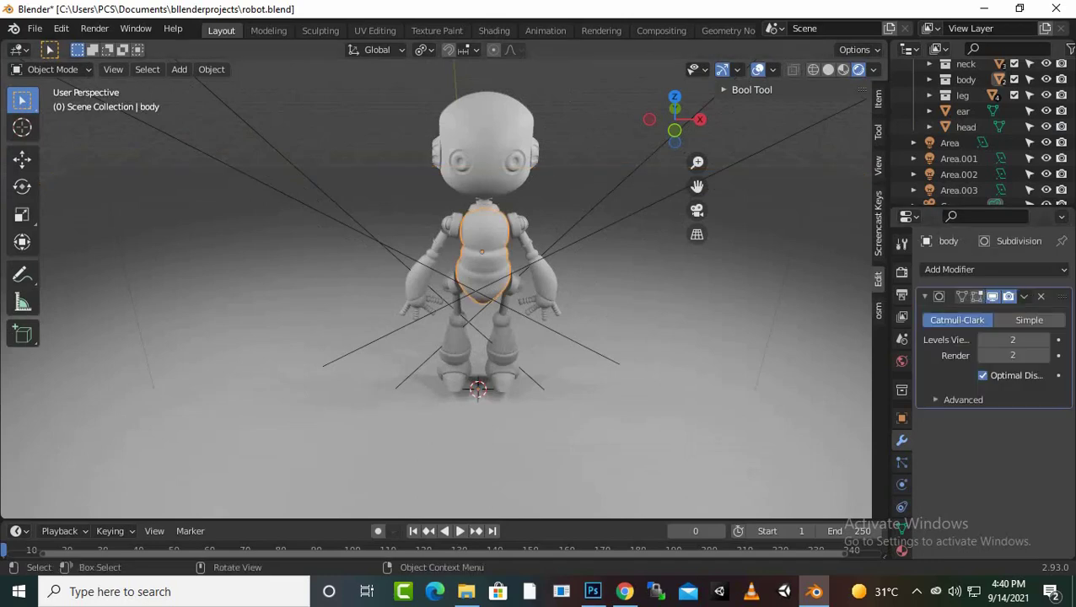
{"action": "scroll", "coordinate": [455, 286], "scroll_direction": "up", "scroll_amount": 3}
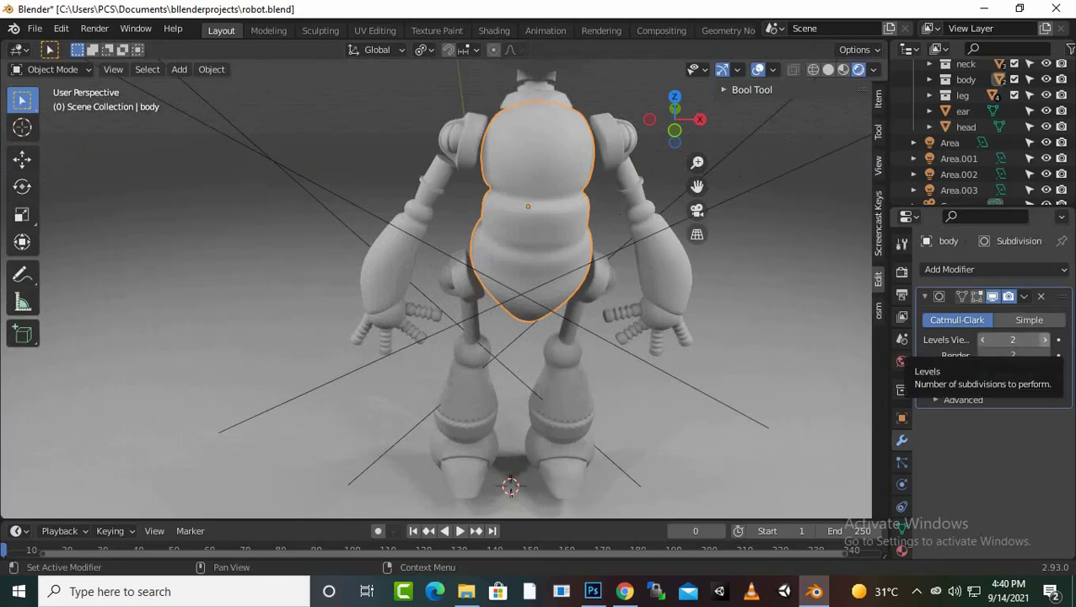
{"action": "left_click", "coordinate": [1045, 339]}
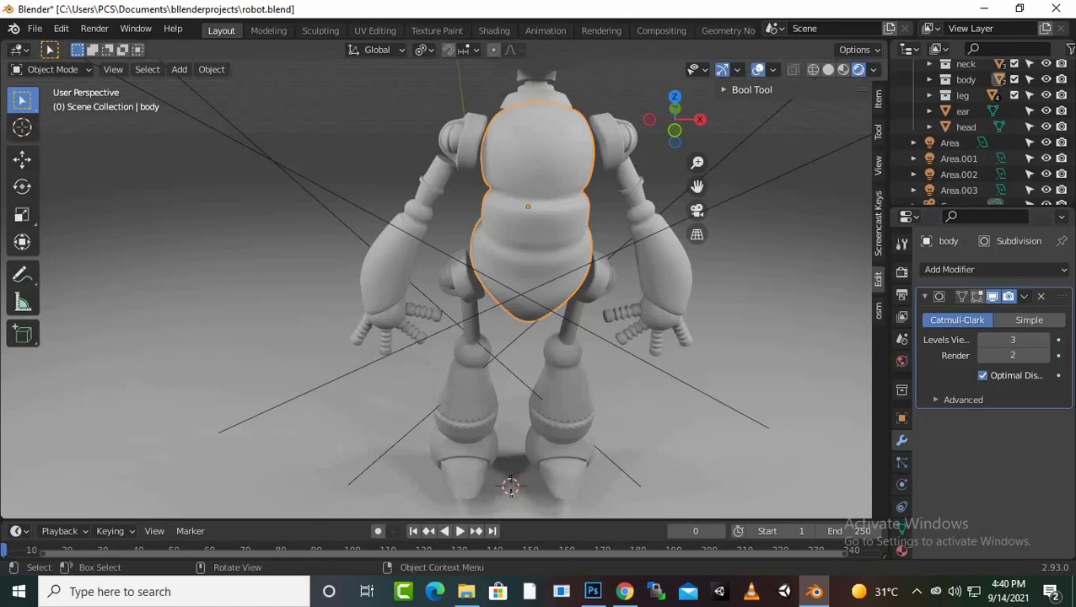
{"action": "right_click", "coordinate": [471, 194]}
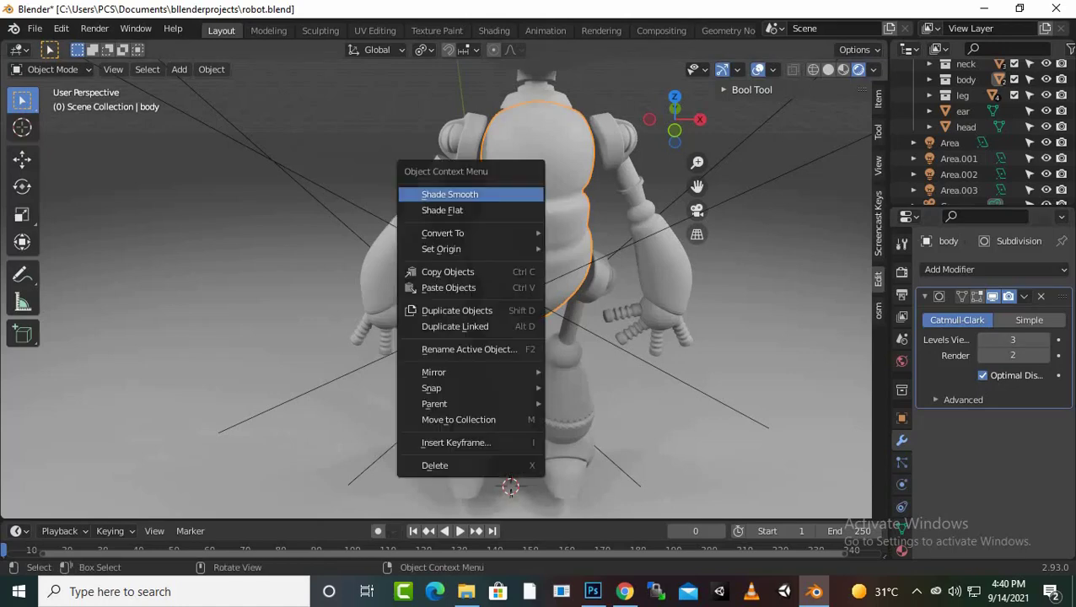
{"action": "left_click", "coordinate": [471, 194]}
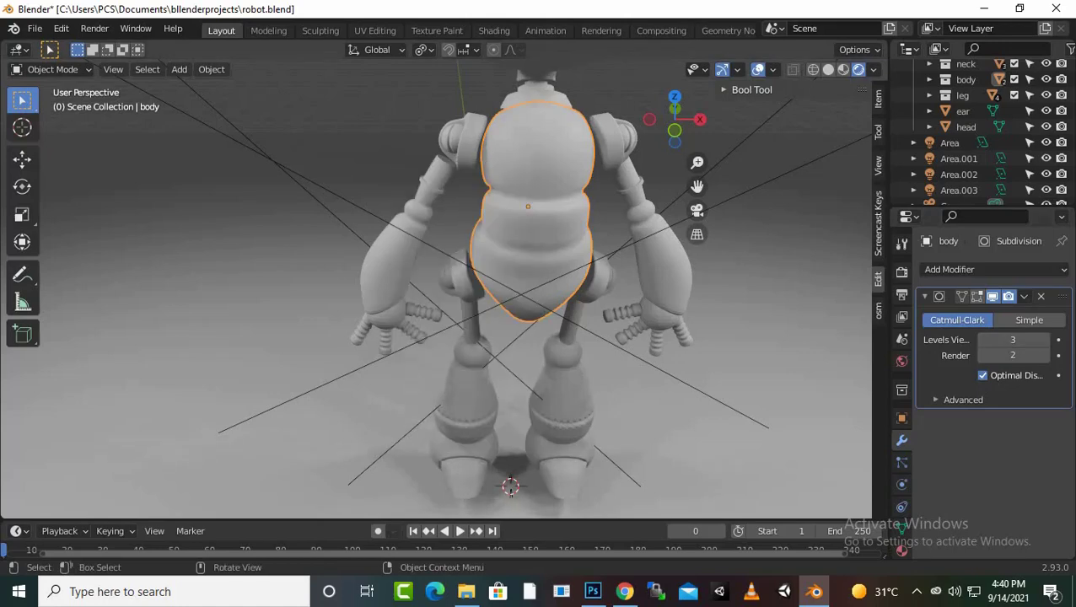
Lower the body's Subdivision viewport level to 1, keeping render level at 2.
{"action": "scroll", "coordinate": [506, 287], "scroll_direction": "down", "scroll_amount": 2}
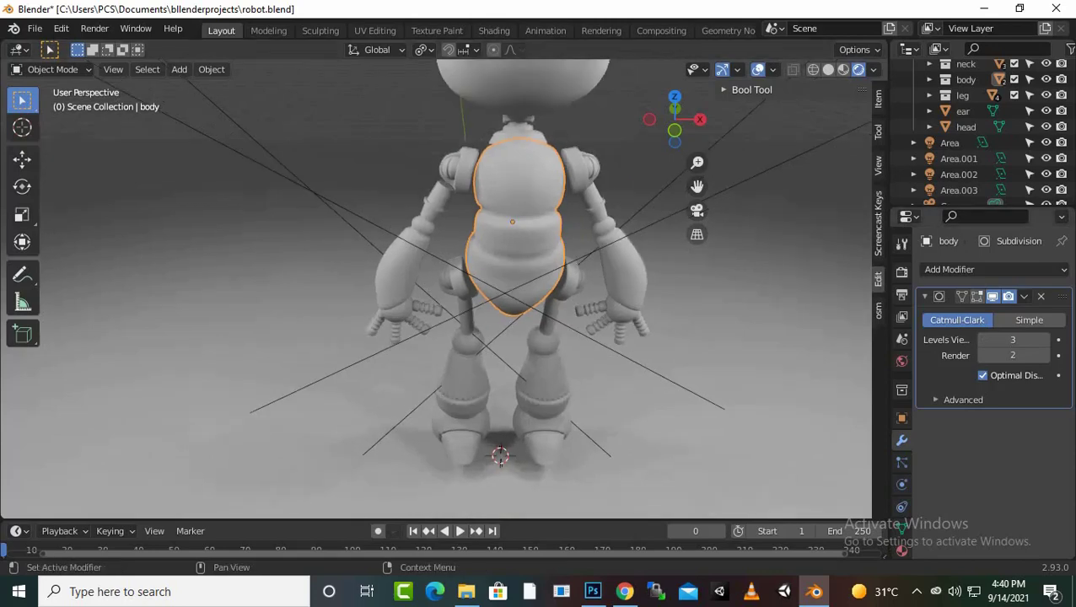
{"action": "left_click", "coordinate": [983, 339]}
{"action": "left_click", "coordinate": [982, 339]}
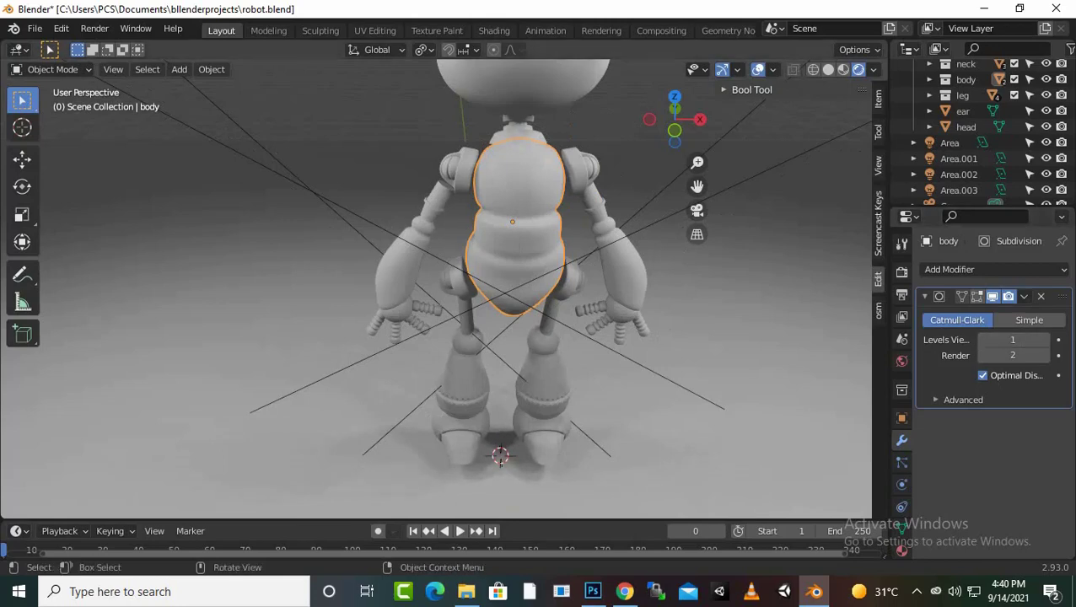
{"action": "scroll", "coordinate": [436, 287], "scroll_direction": "up", "scroll_amount": 3}
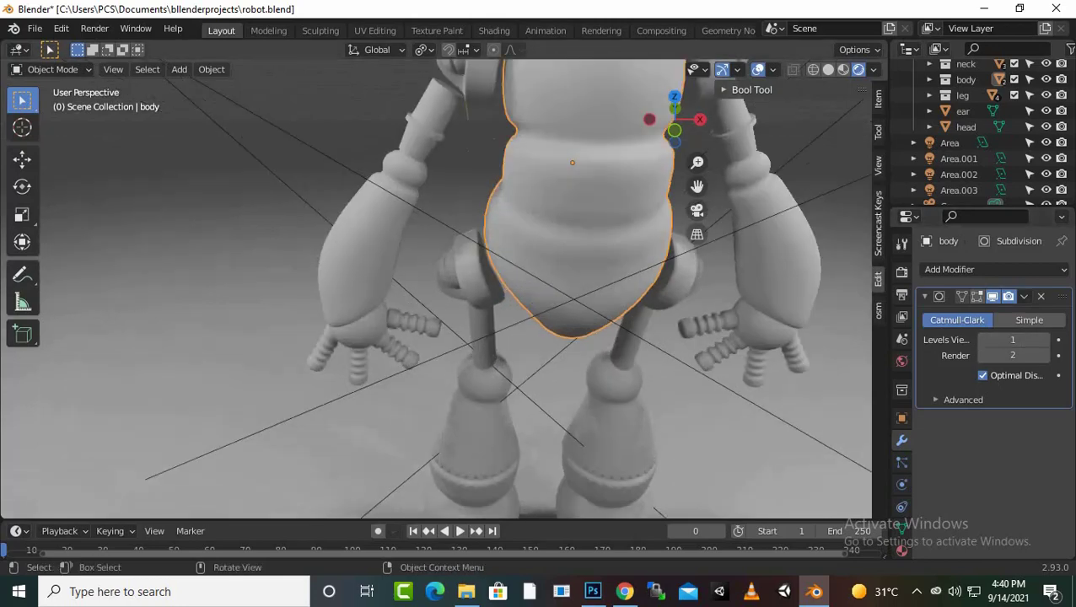
{"action": "scroll", "coordinate": [436, 287], "scroll_direction": "down", "scroll_amount": 2}
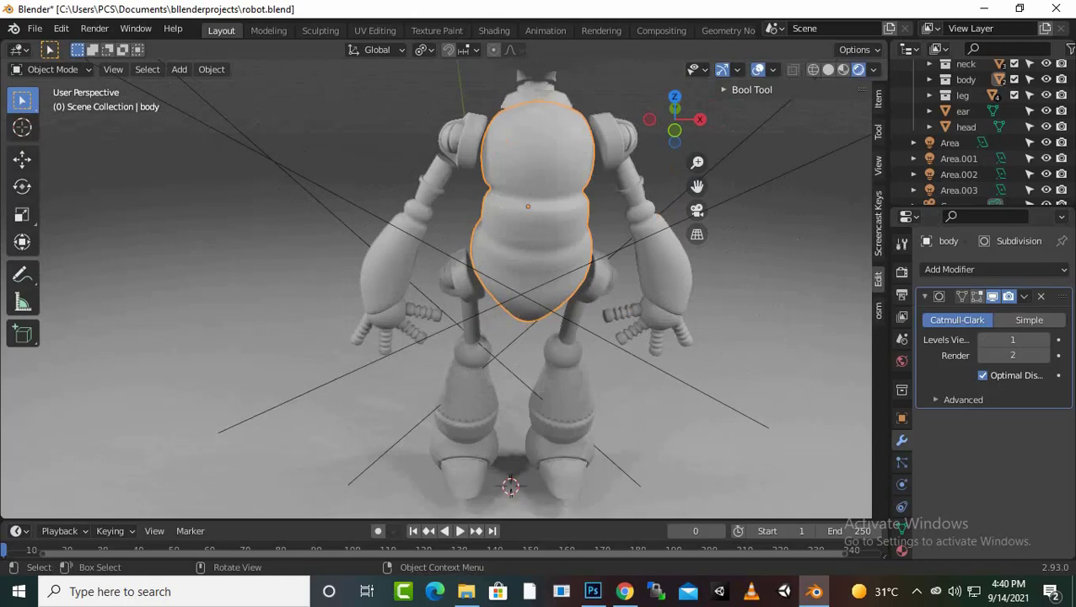
{"action": "scroll", "coordinate": [436, 287], "scroll_direction": "down", "scroll_amount": 1}
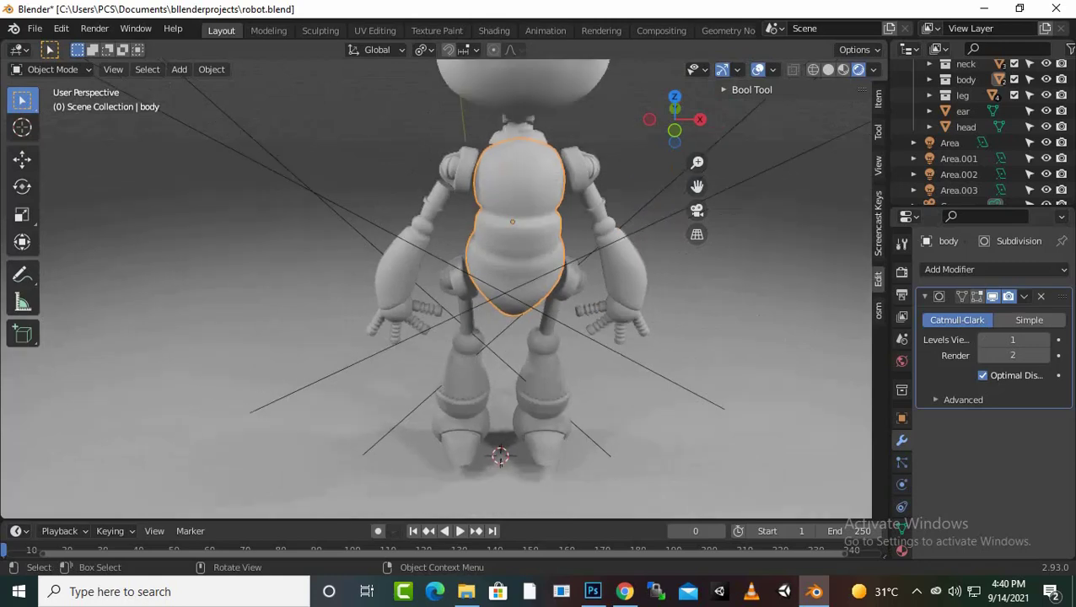
{"action": "scroll", "coordinate": [436, 287], "scroll_direction": "down", "scroll_amount": 2}
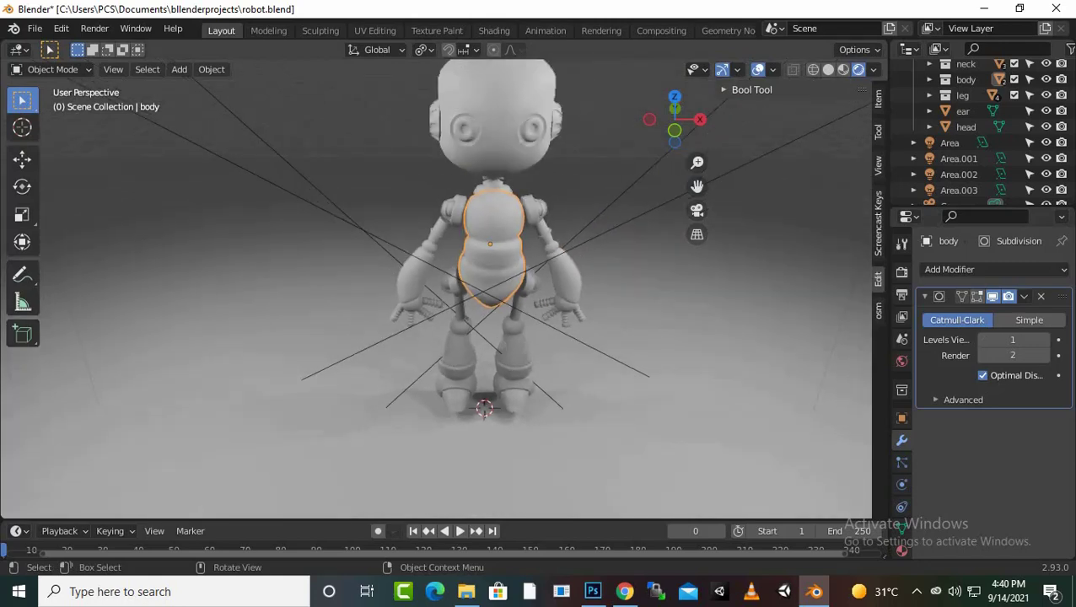
Shade the lower arms smooth and set their Subdivision viewport level to 1.
{"action": "left_click", "coordinate": [413, 269]}
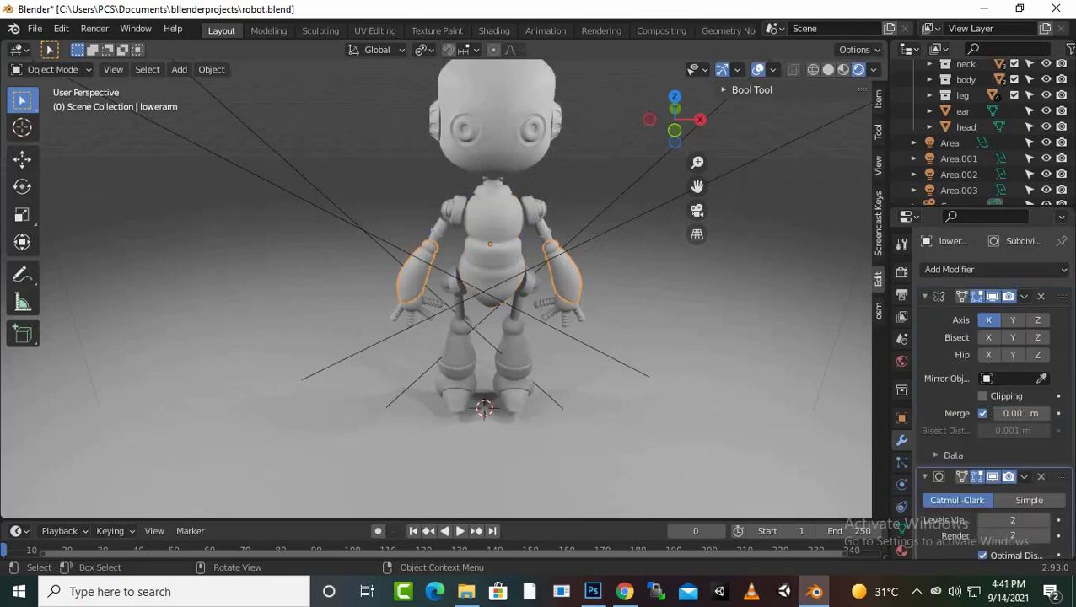
{"action": "right_click", "coordinate": [506, 279]}
{"action": "left_click", "coordinate": [506, 279]}
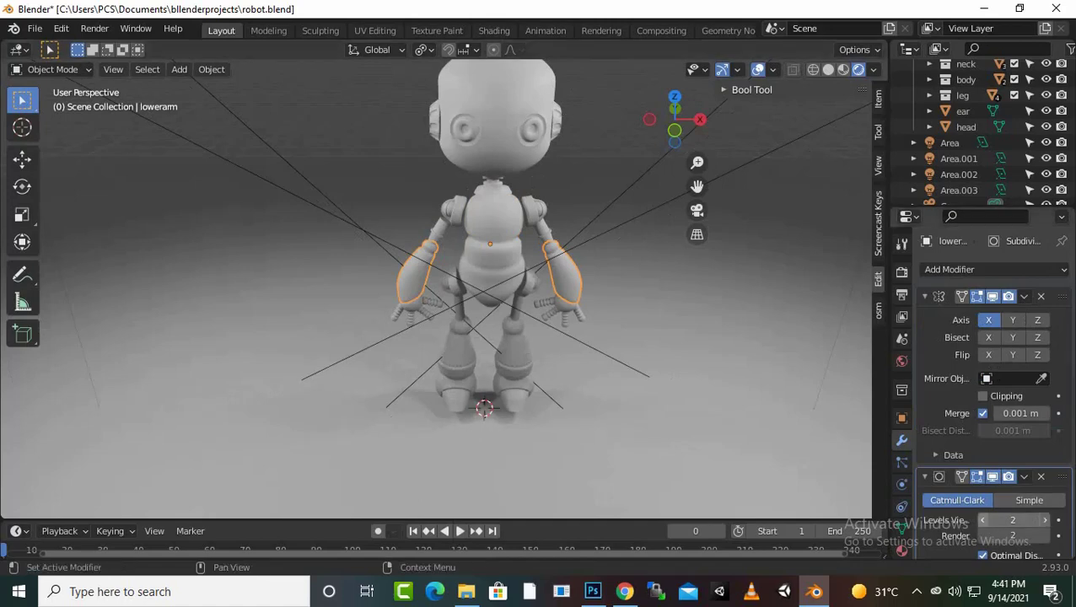
{"action": "left_click", "coordinate": [981, 520]}
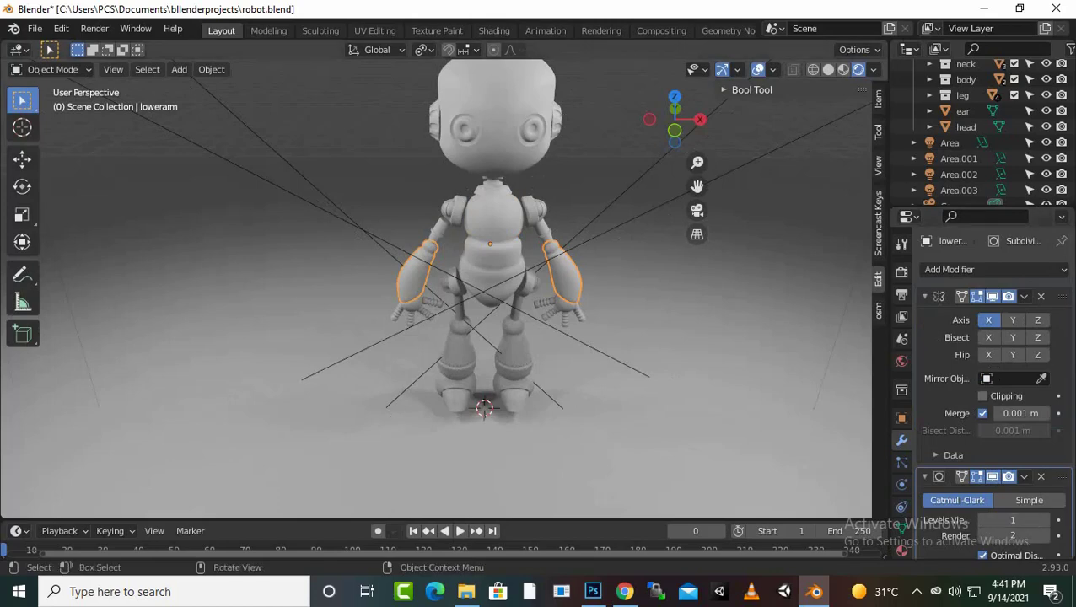
{"action": "scroll", "coordinate": [472, 337], "scroll_direction": "up", "scroll_amount": 2}
{"action": "scroll", "coordinate": [472, 337], "scroll_direction": "up", "scroll_amount": 3}
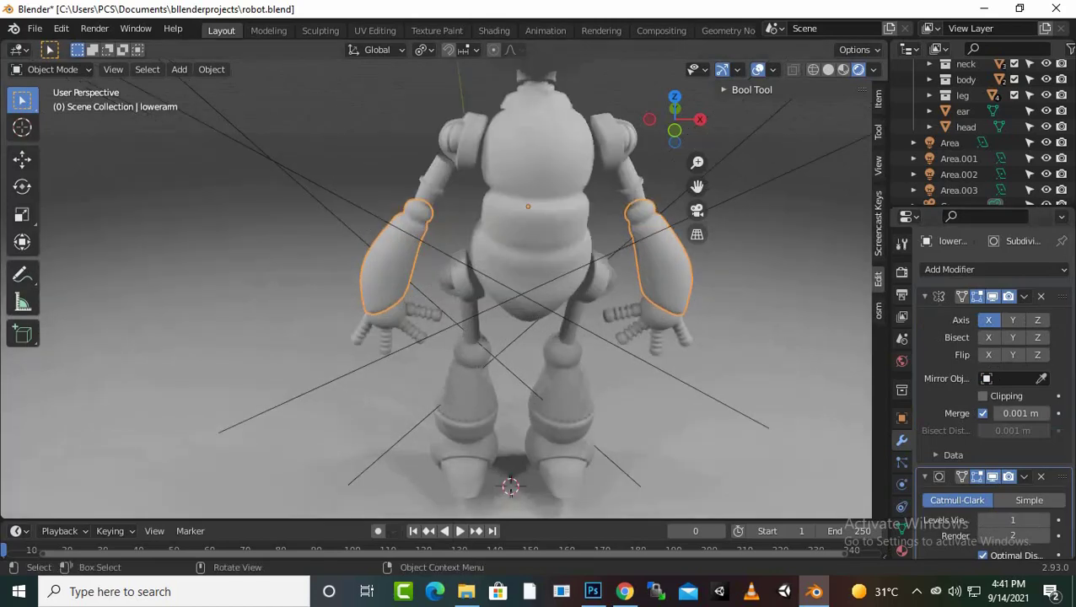
{"action": "scroll", "coordinate": [472, 337], "scroll_direction": "up", "scroll_amount": 3}
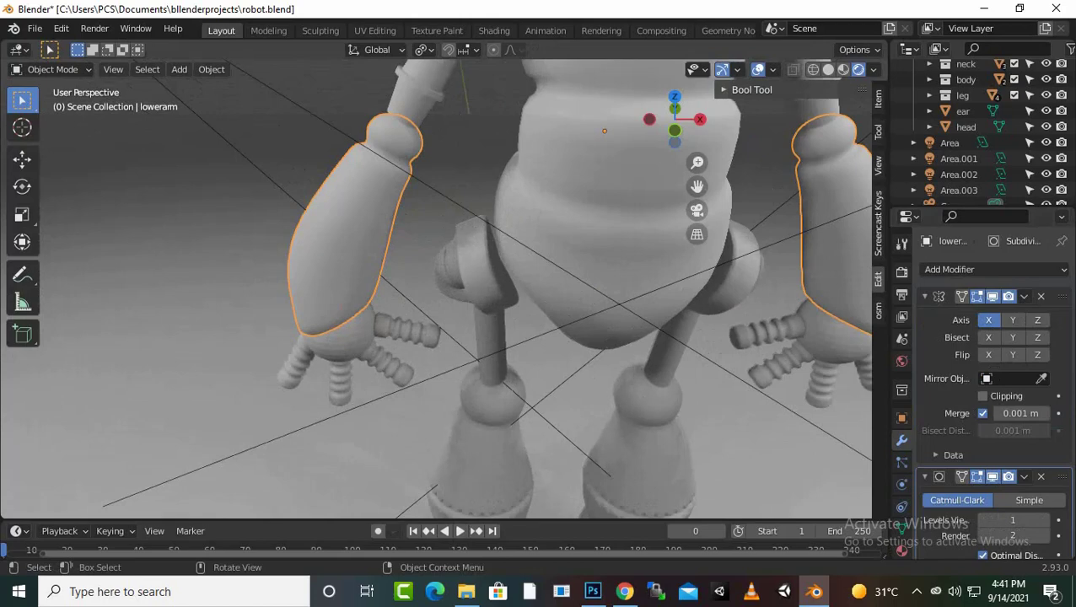
{"action": "scroll", "coordinate": [436, 287], "scroll_direction": "up", "scroll_amount": 2}
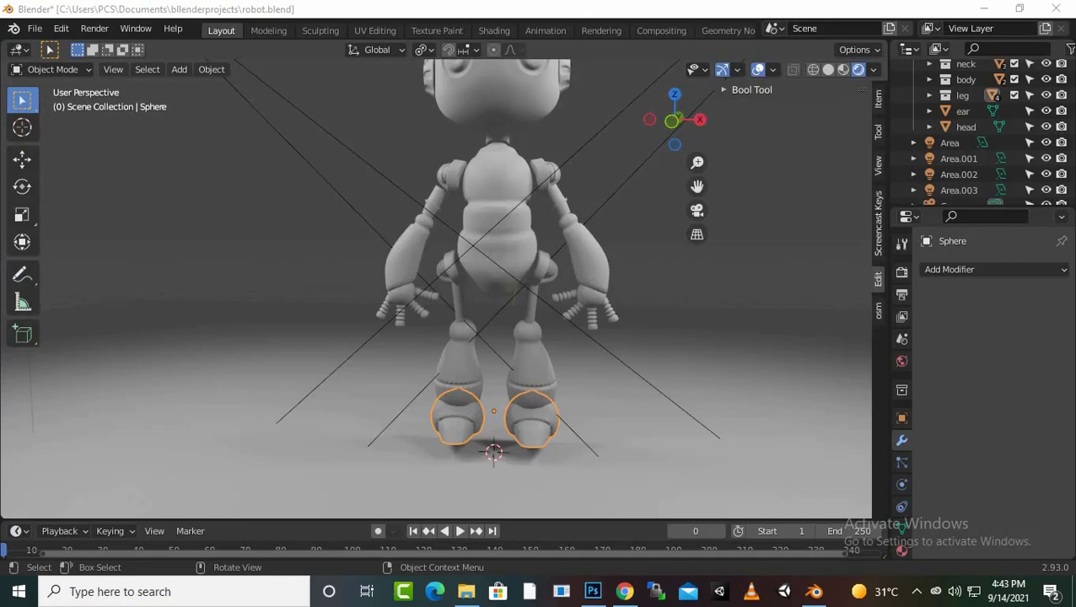
Look through the scene camera, then return to the free perspective view.
{"action": "scroll", "coordinate": [436, 287], "scroll_direction": "down", "scroll_amount": 1}
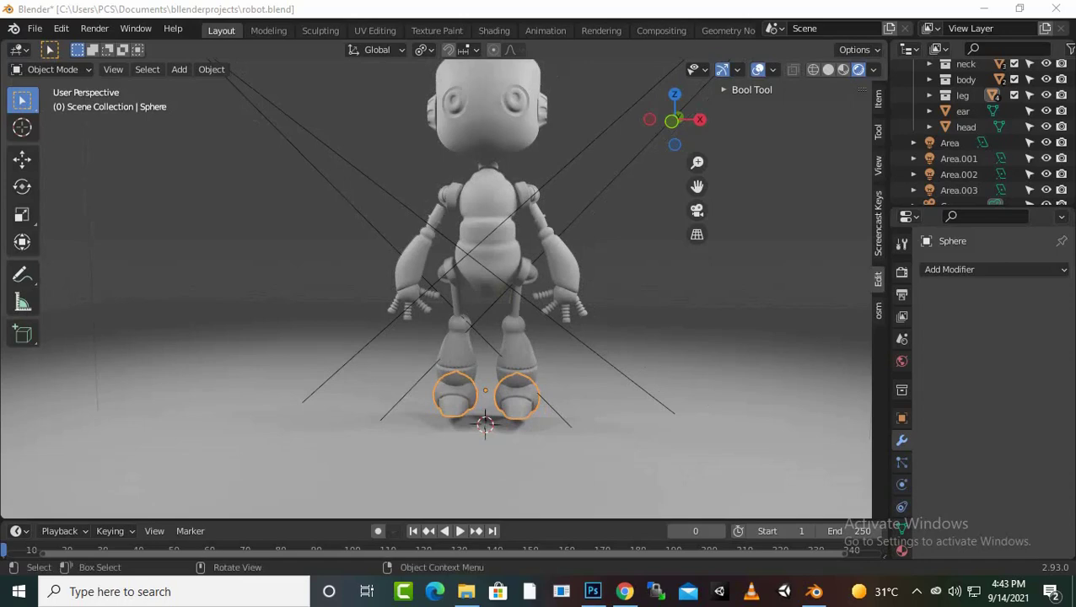
{"action": "left_click", "coordinate": [697, 210]}
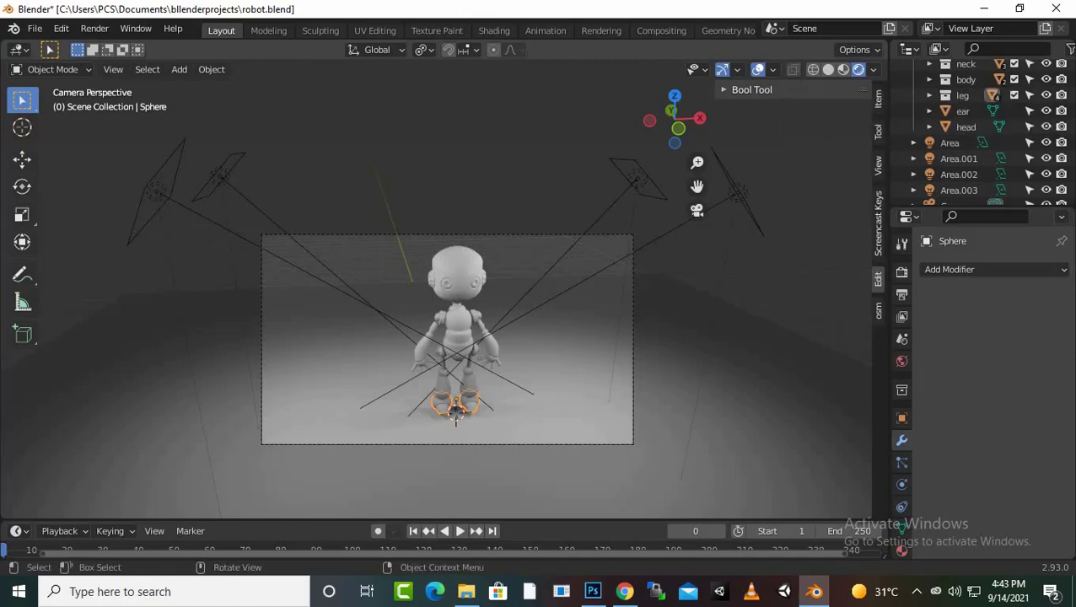
{"action": "left_click", "coordinate": [697, 210]}
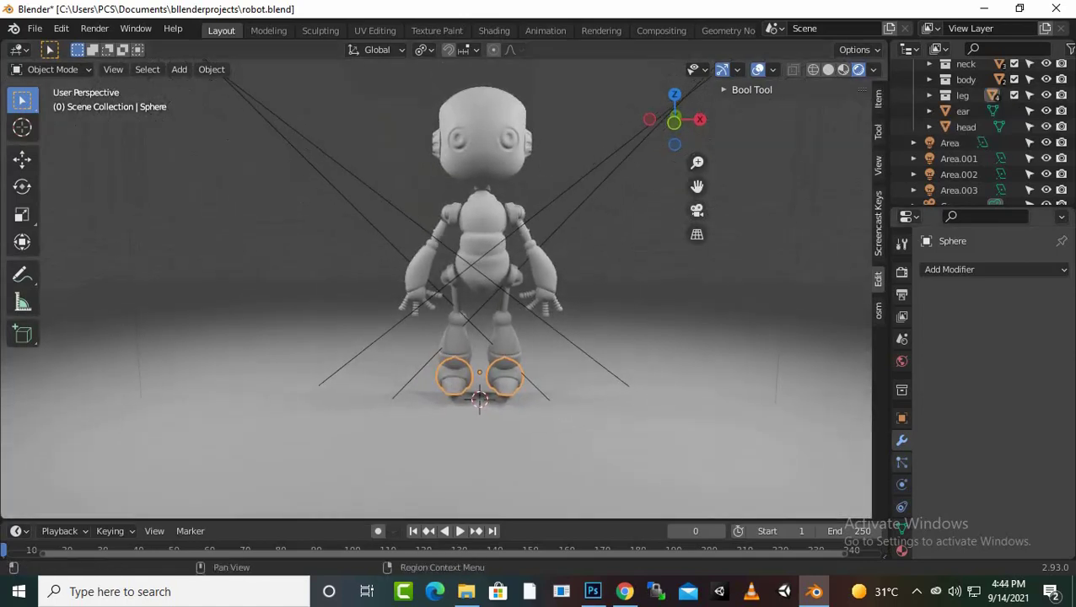
Add a new material to the foot spheres, then remove it again.
{"action": "left_click", "coordinate": [901, 550]}
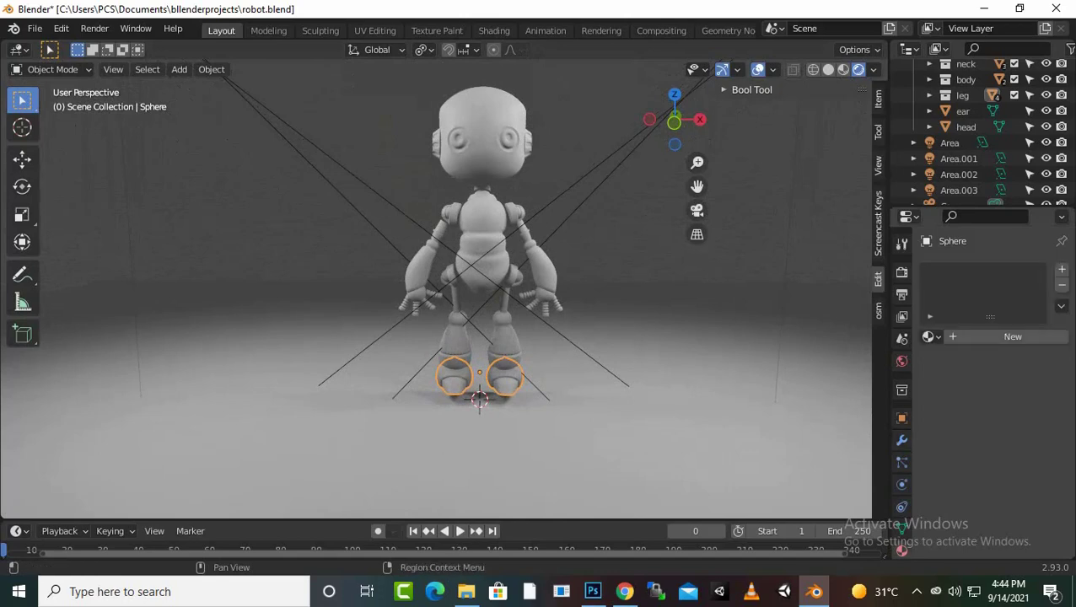
{"action": "left_click", "coordinate": [1003, 336]}
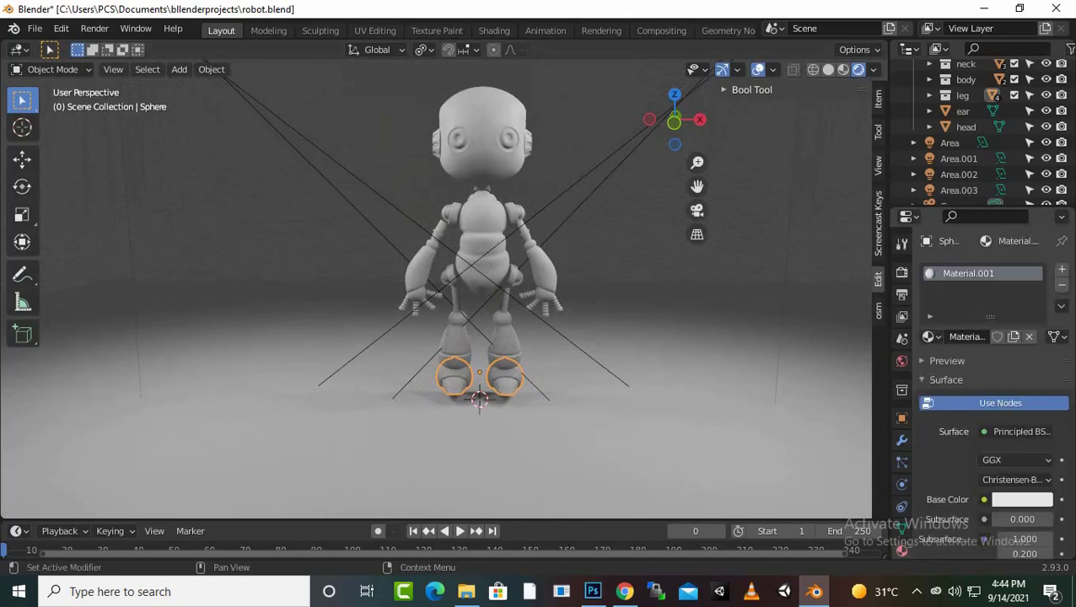
{"action": "double_click", "coordinate": [967, 337]}
{"action": "key", "text": "Return"}
{"action": "left_click", "coordinate": [1062, 285]}
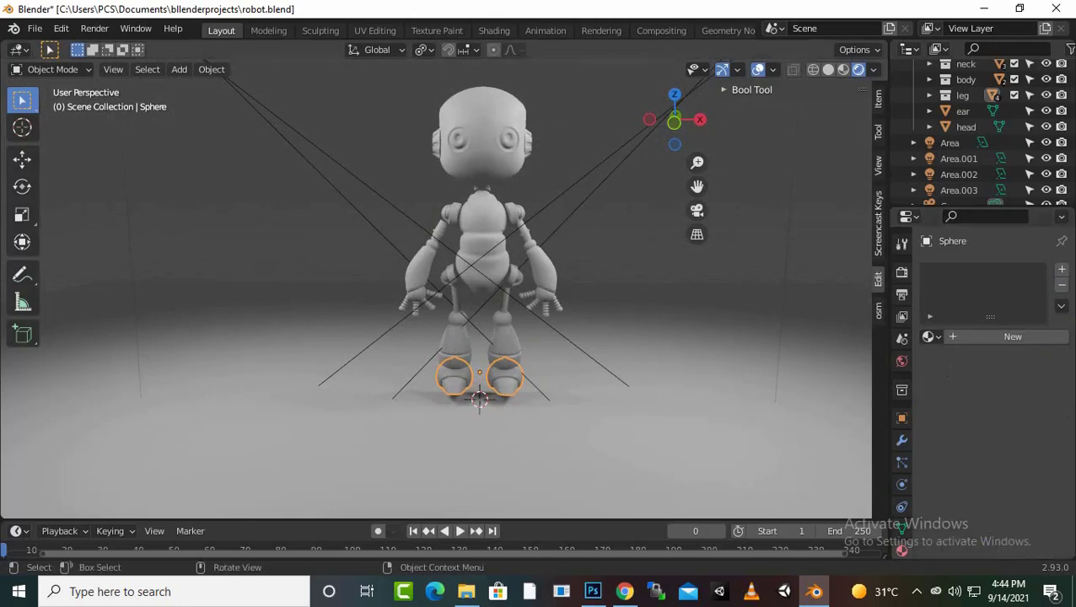
Give the head a new material named 'bodymaterial'.
{"action": "left_click", "coordinate": [481, 135]}
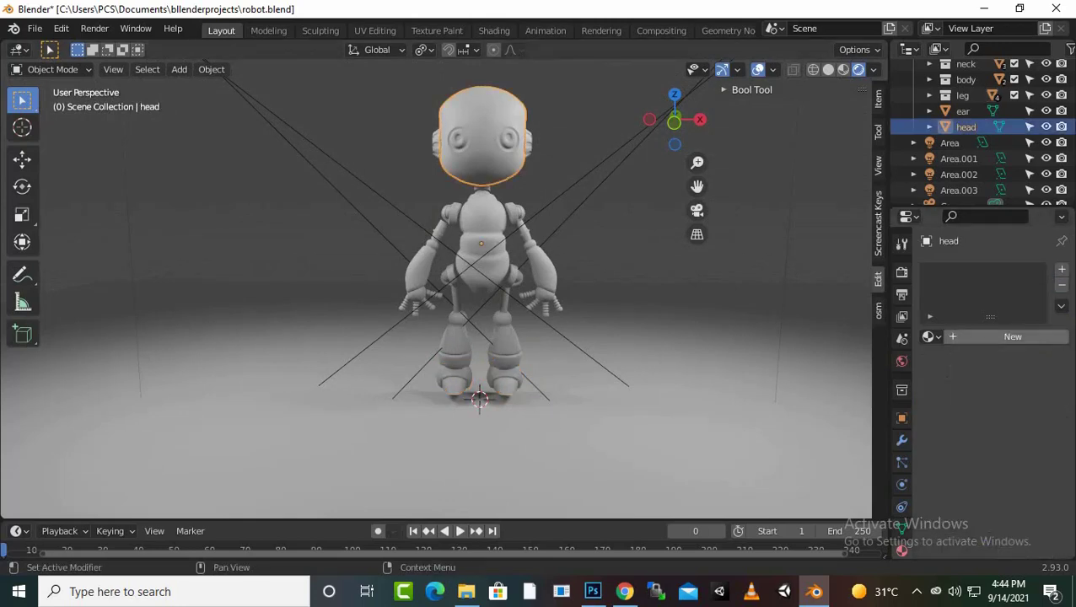
{"action": "left_click", "coordinate": [1013, 337]}
{"action": "left_click", "coordinate": [966, 336]}
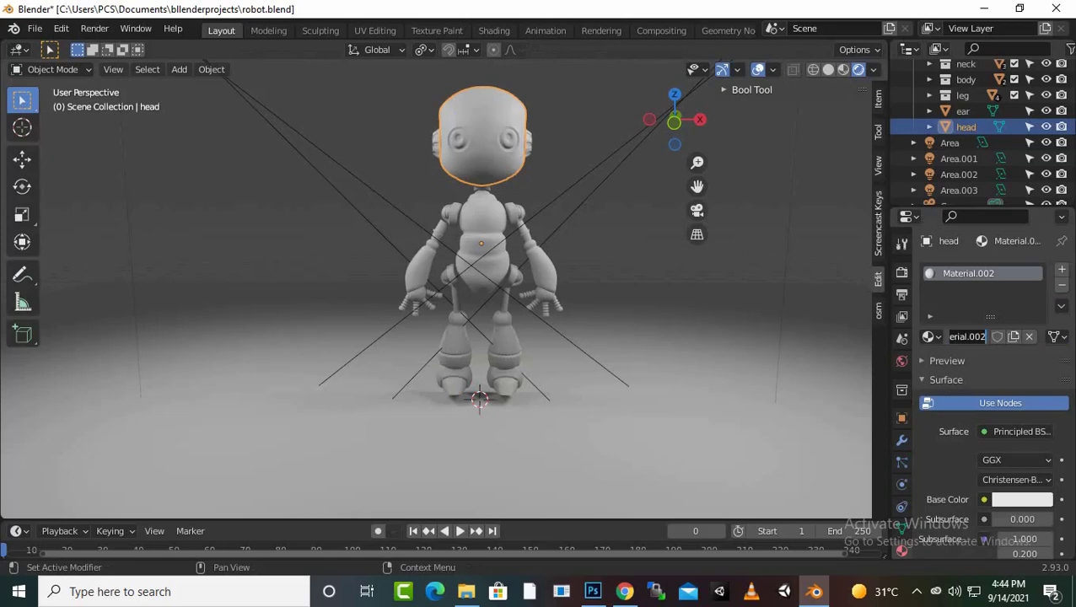
{"action": "type", "text": "bodym"}
{"action": "type", "text": "aterial"}
{"action": "key", "text": "Return"}
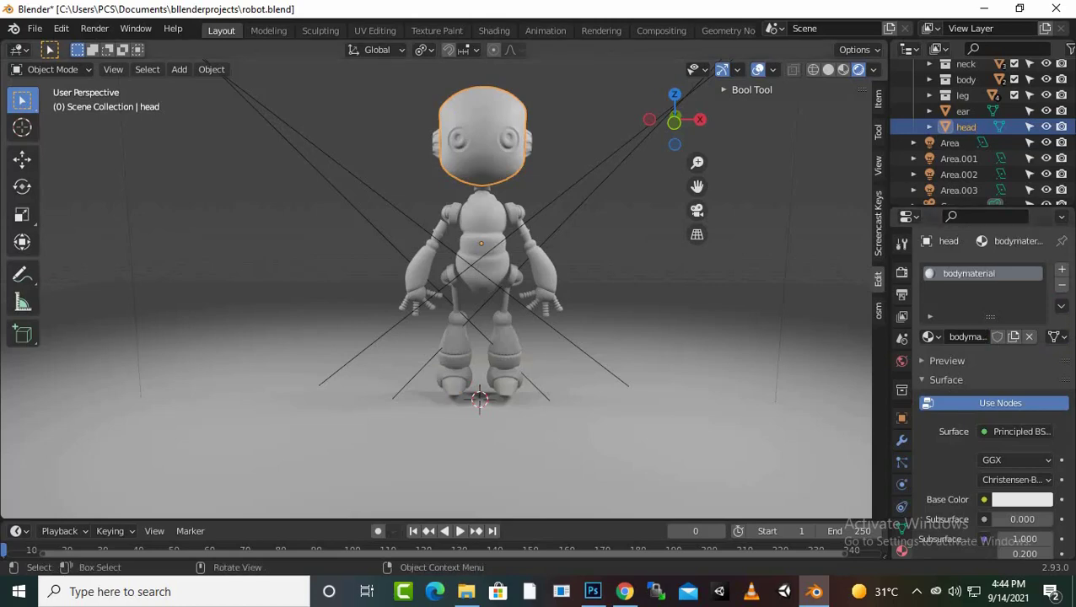
Frame the robot's head and switch to the Shading workspace.
{"action": "left_click_drag", "start_coordinate": [697, 186], "coordinate": [727, 270]}
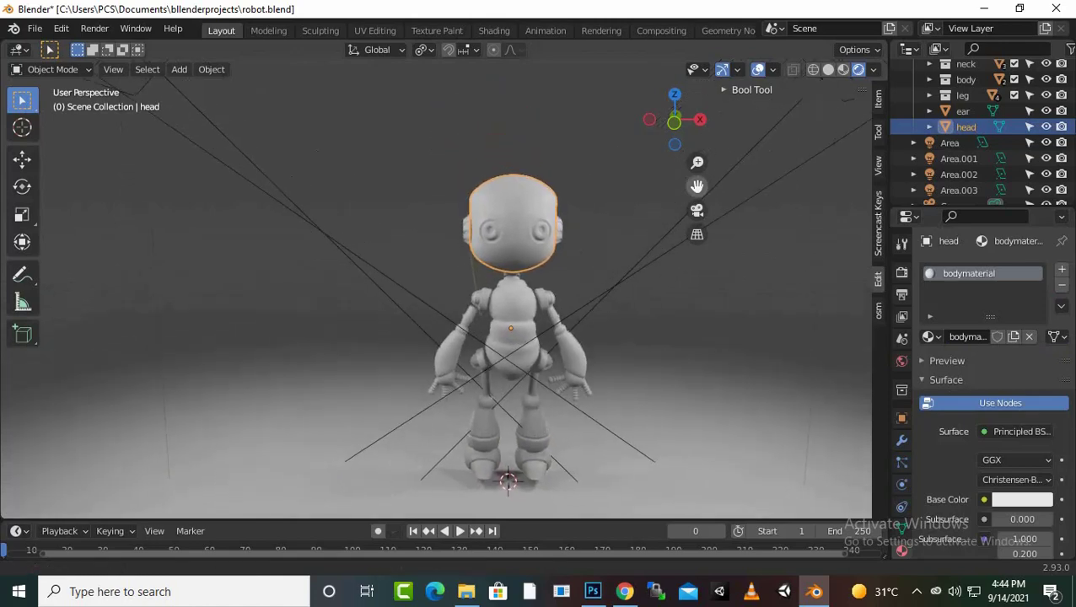
{"action": "scroll", "coordinate": [437, 296], "scroll_direction": "up", "scroll_amount": 2}
{"action": "scroll", "coordinate": [540, 253], "scroll_direction": "up", "scroll_amount": 1}
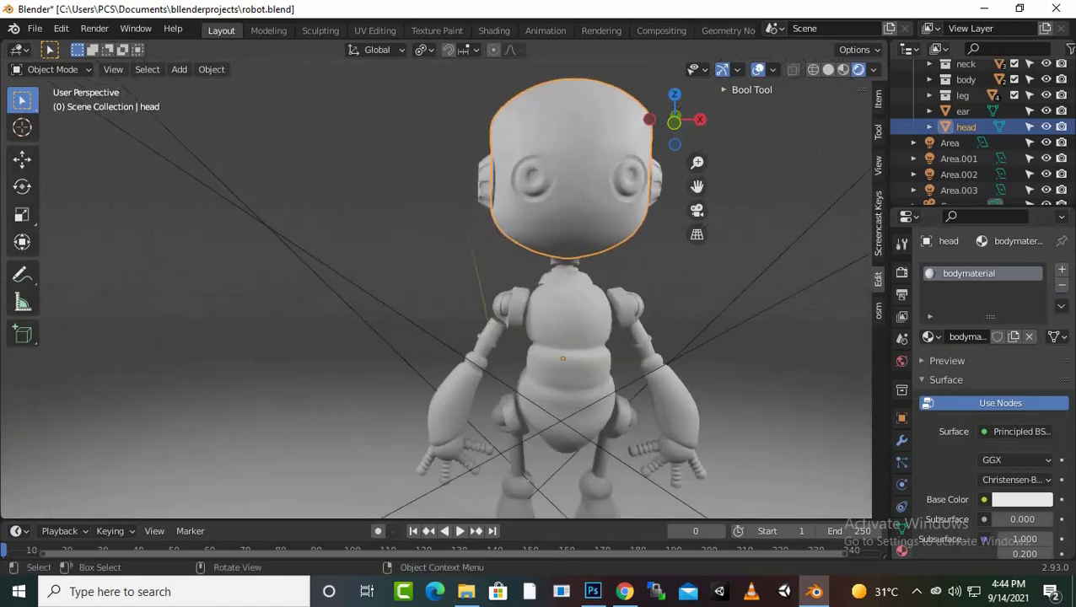
{"action": "left_click_drag", "start_coordinate": [697, 186], "coordinate": [649, 278]}
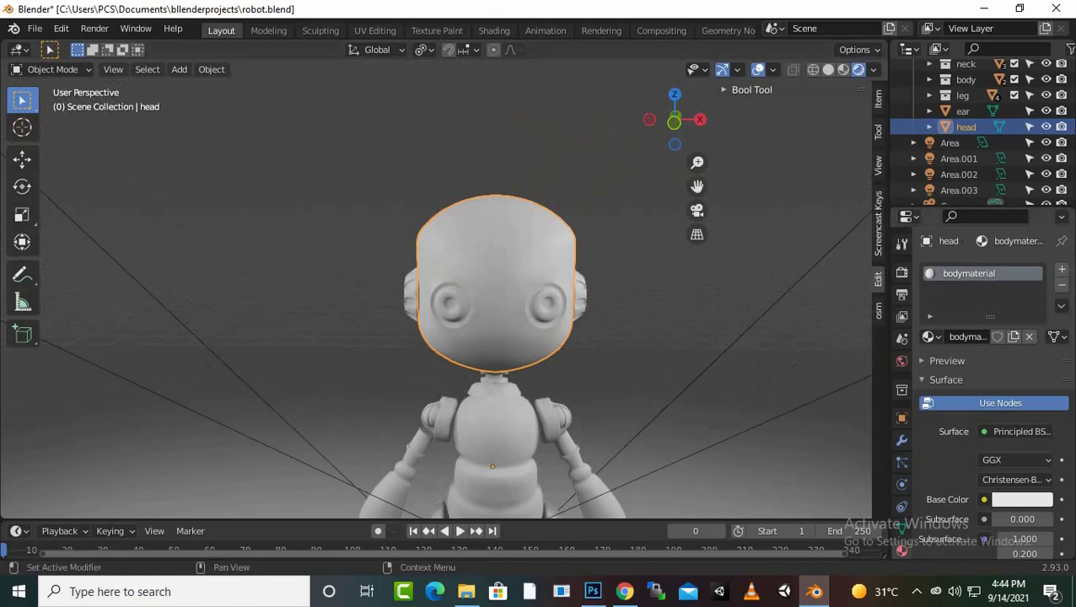
{"action": "left_click", "coordinate": [494, 30]}
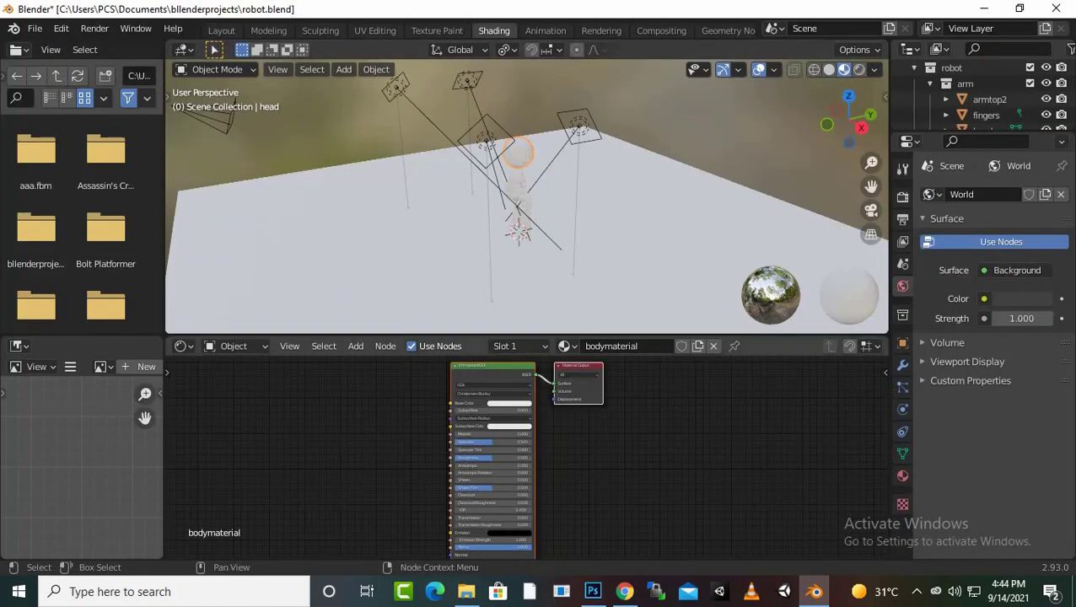
Switch the viewport to Rendered shading and zoom in on the head and its material nodes.
{"action": "left_click", "coordinate": [859, 69]}
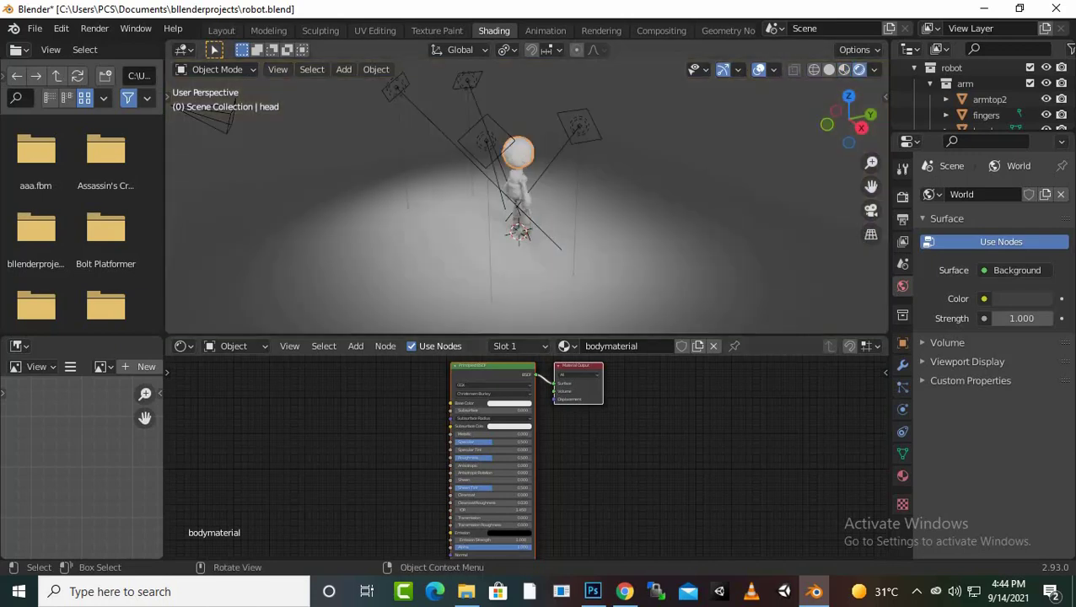
{"action": "scroll", "coordinate": [527, 197], "scroll_direction": "up", "scroll_amount": 2}
{"action": "scroll", "coordinate": [527, 197], "scroll_direction": "up", "scroll_amount": 3}
{"action": "scroll", "coordinate": [526, 196], "scroll_direction": "up", "scroll_amount": 2}
{"action": "scroll", "coordinate": [526, 197], "scroll_direction": "up", "scroll_amount": 2}
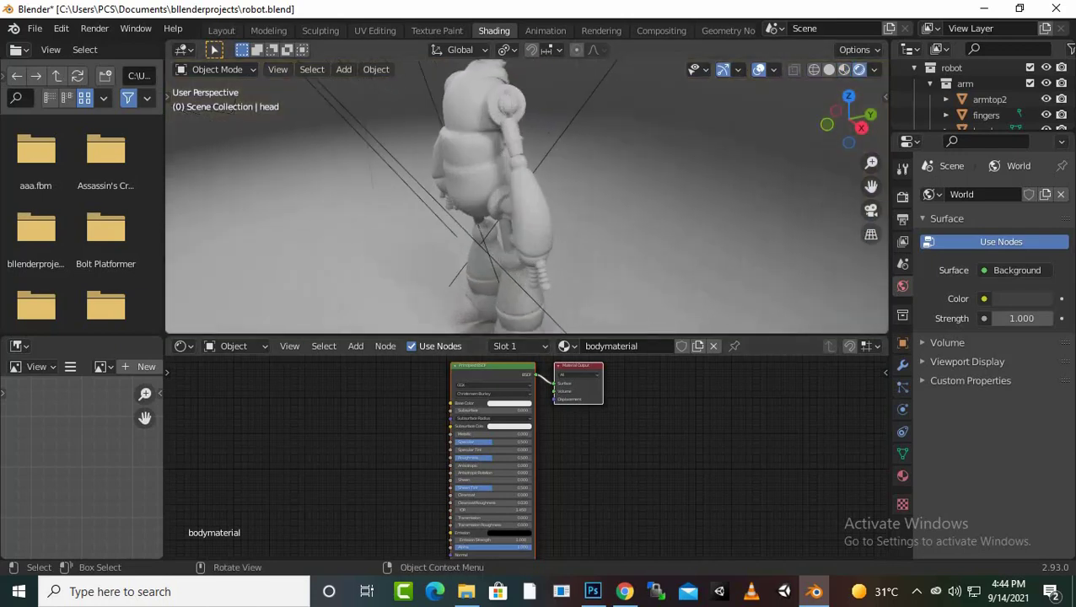
{"action": "mouse_move", "coordinate": [871, 186]}
{"action": "left_mouse_down"}
{"action": "mouse_move", "coordinate": [894, 312]}
{"action": "mouse_move", "coordinate": [871, 219]}
{"action": "left_mouse_up"}
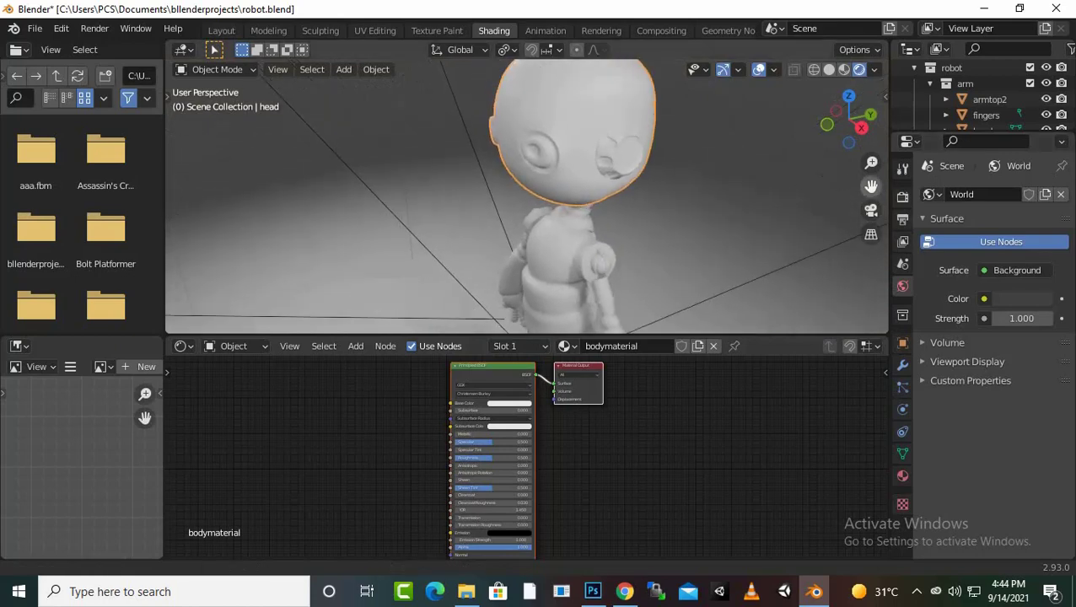
{"action": "scroll", "coordinate": [526, 197], "scroll_direction": "up", "scroll_amount": 2}
{"action": "scroll", "coordinate": [526, 196], "scroll_direction": "up", "scroll_amount": 1}
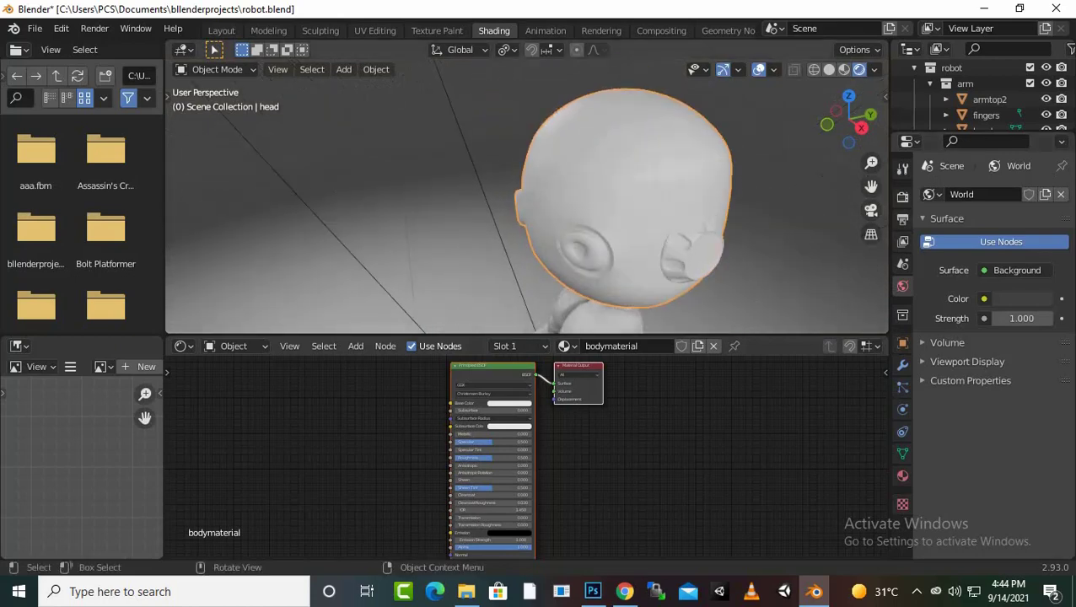
{"action": "scroll", "coordinate": [526, 455], "scroll_direction": "up", "scroll_amount": 1}
{"action": "scroll", "coordinate": [526, 455], "scroll_direction": "up", "scroll_amount": 2}
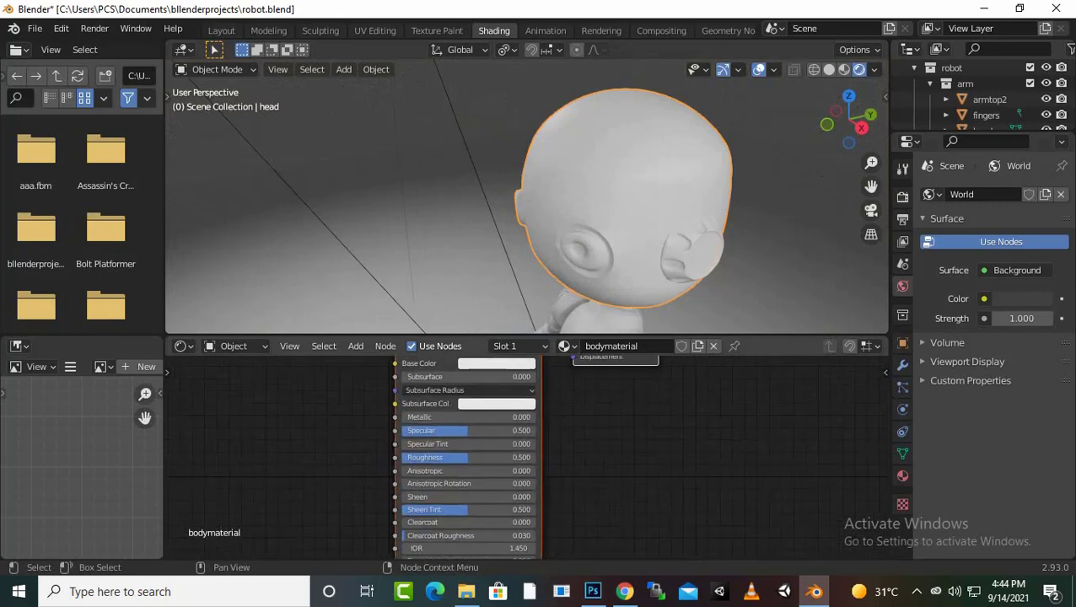
{"action": "scroll", "coordinate": [526, 455], "scroll_direction": "up", "scroll_amount": 2}
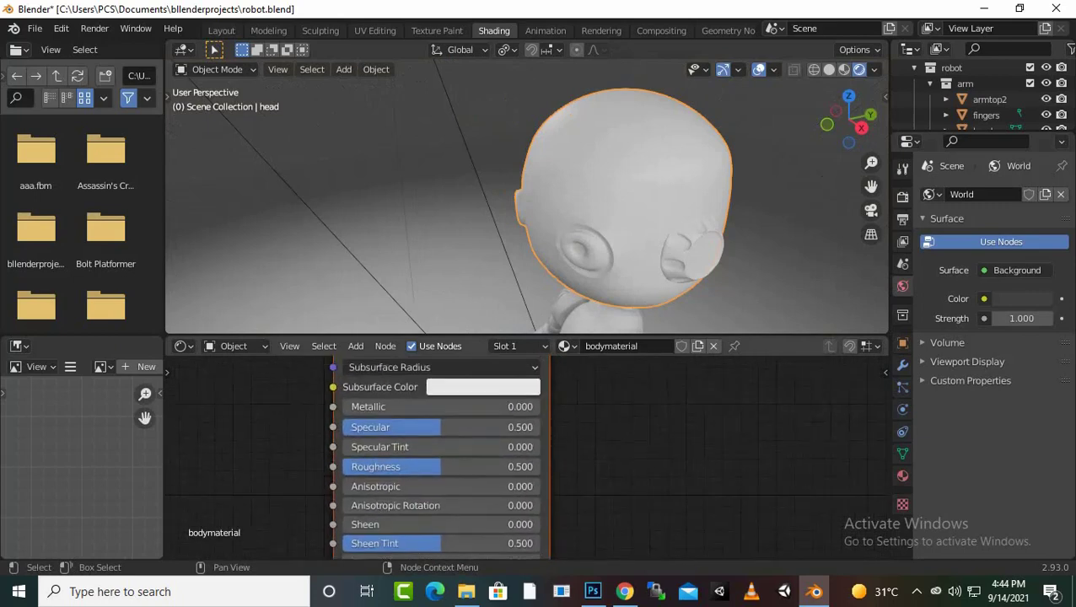
{"action": "middle_click_drag", "start_coordinate": [472, 404], "coordinate": [486, 461]}
Set the Base Color to pure white FFFFFF and Metallic to about 0.477.
{"action": "left_click", "coordinate": [506, 448]}
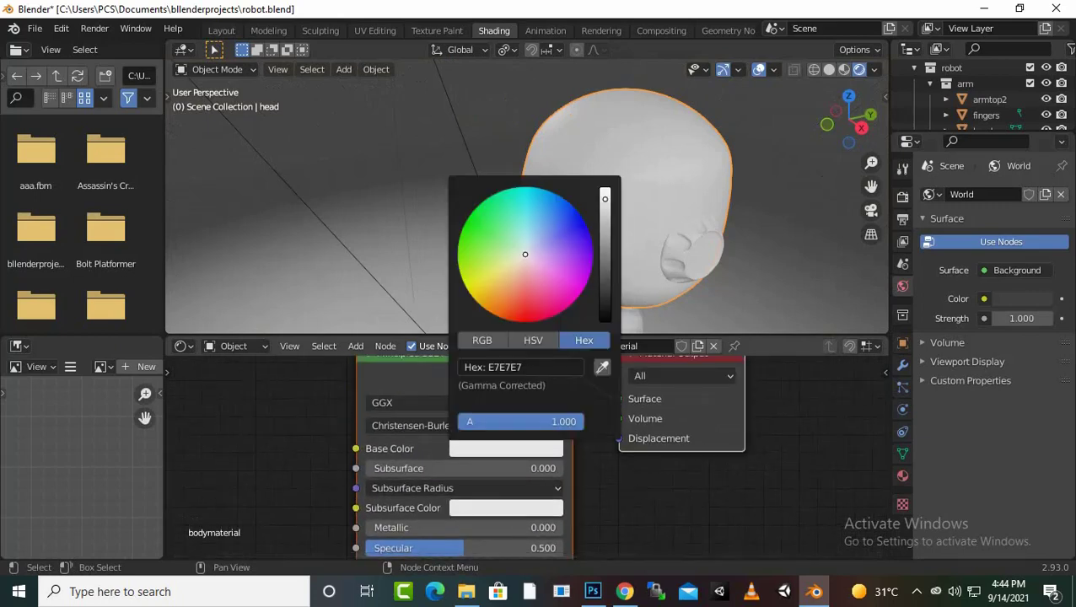
{"action": "left_click_drag", "start_coordinate": [605, 198], "coordinate": [605, 187]}
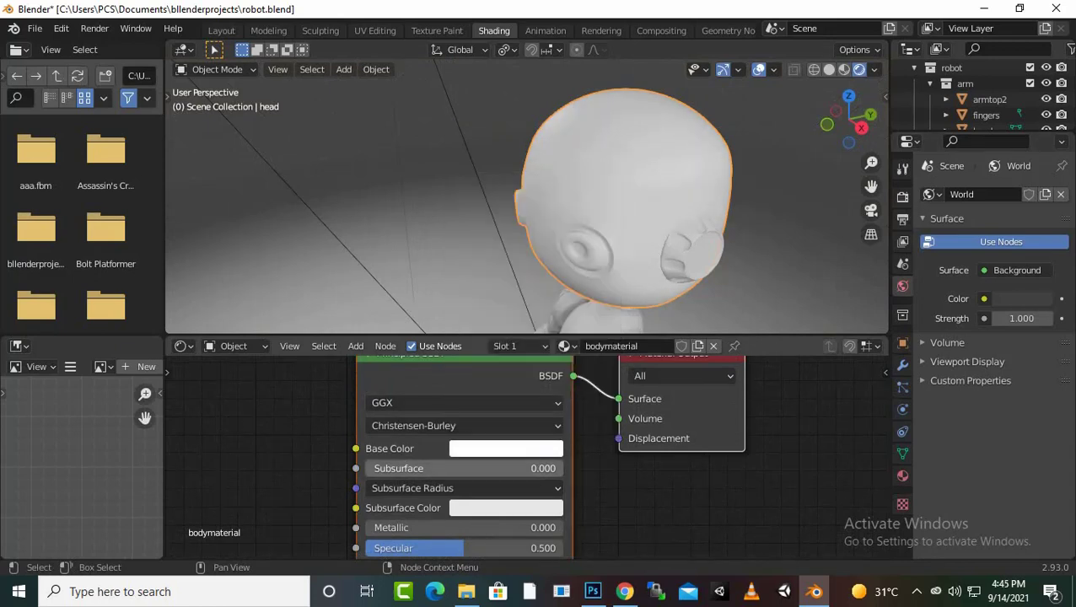
{"action": "left_click", "coordinate": [464, 527]}
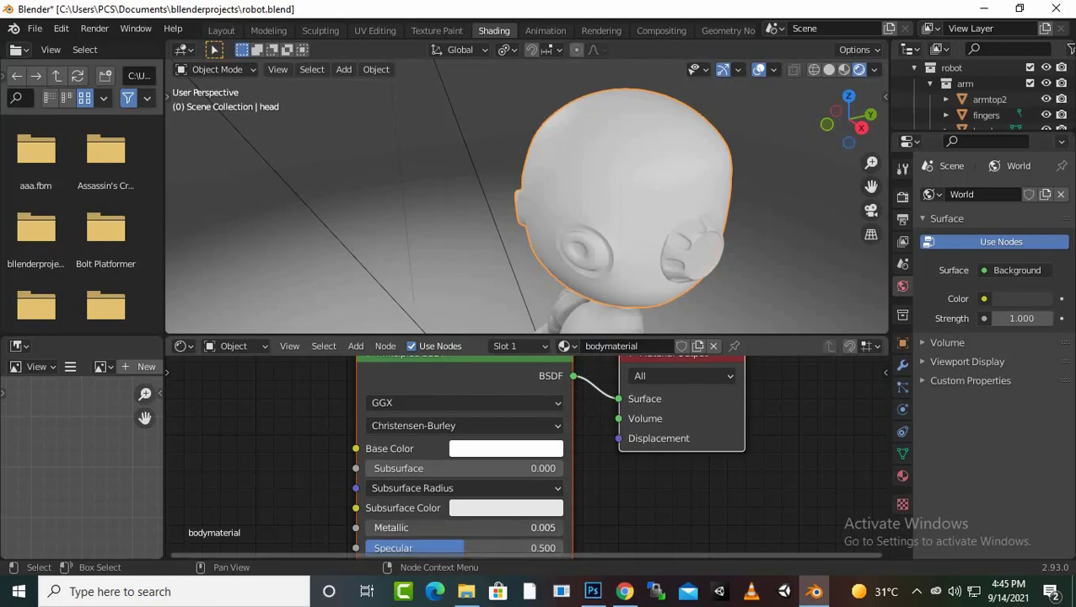
{"action": "type", "text": "0.1"}
{"action": "key", "text": "Return"}
{"action": "left_click_drag", "start_coordinate": [385, 527], "coordinate": [461, 527]}
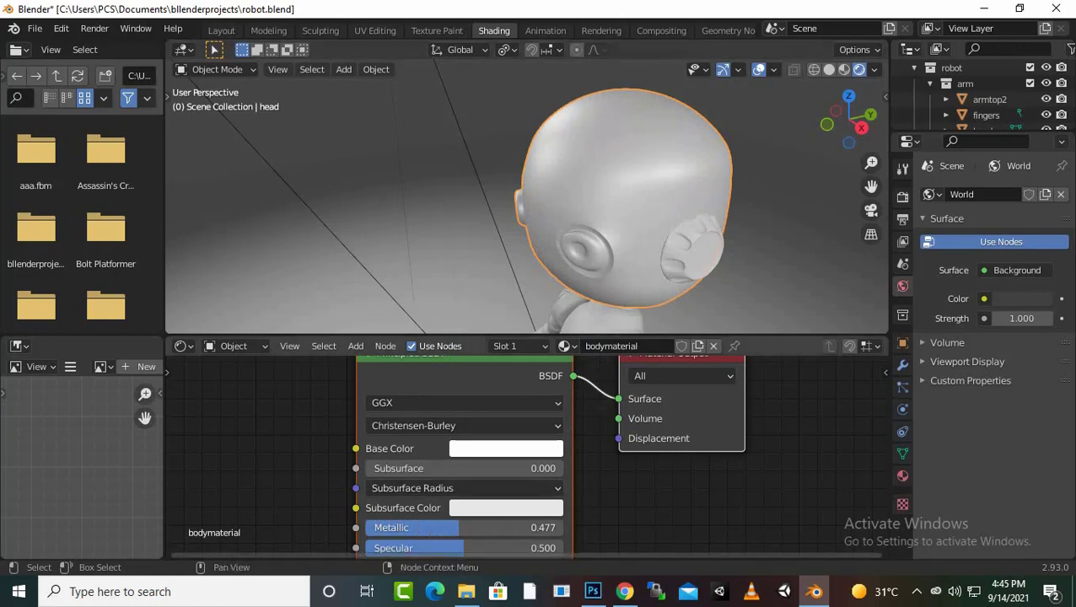
Lower Roughness to 0.205 and orbit to inspect the glossy head.
{"action": "middle_click_drag", "start_coordinate": [506, 472], "coordinate": [521, 413]}
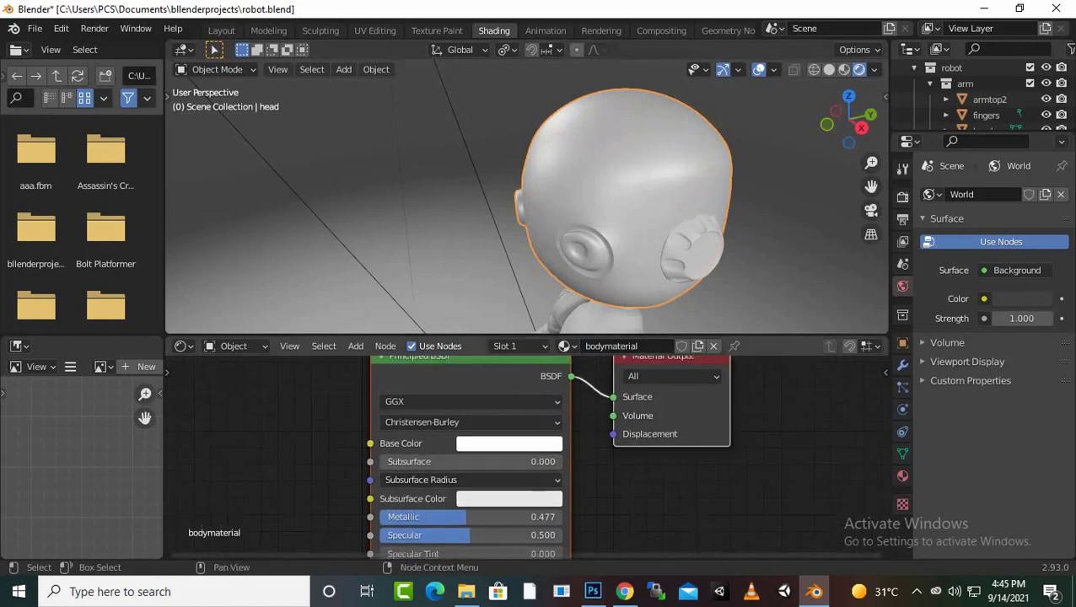
{"action": "left_click_drag", "start_coordinate": [470, 519], "coordinate": [415, 519]}
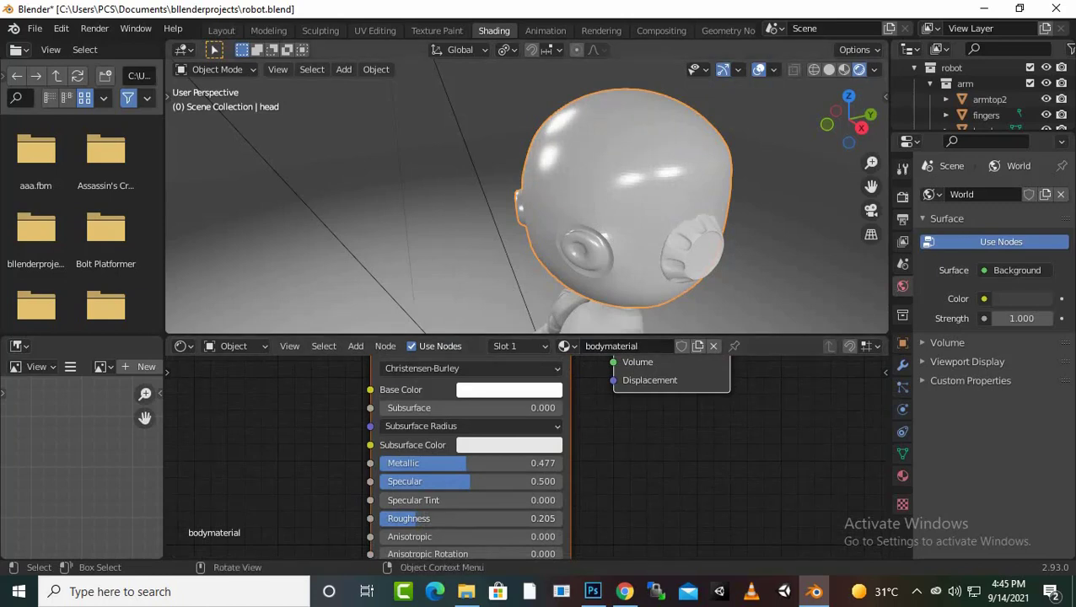
{"action": "mouse_move", "coordinate": [506, 464]}
{"action": "middle_mouse_down"}
{"action": "mouse_move", "coordinate": [562, 460]}
{"action": "mouse_move", "coordinate": [501, 487]}
{"action": "middle_mouse_up"}
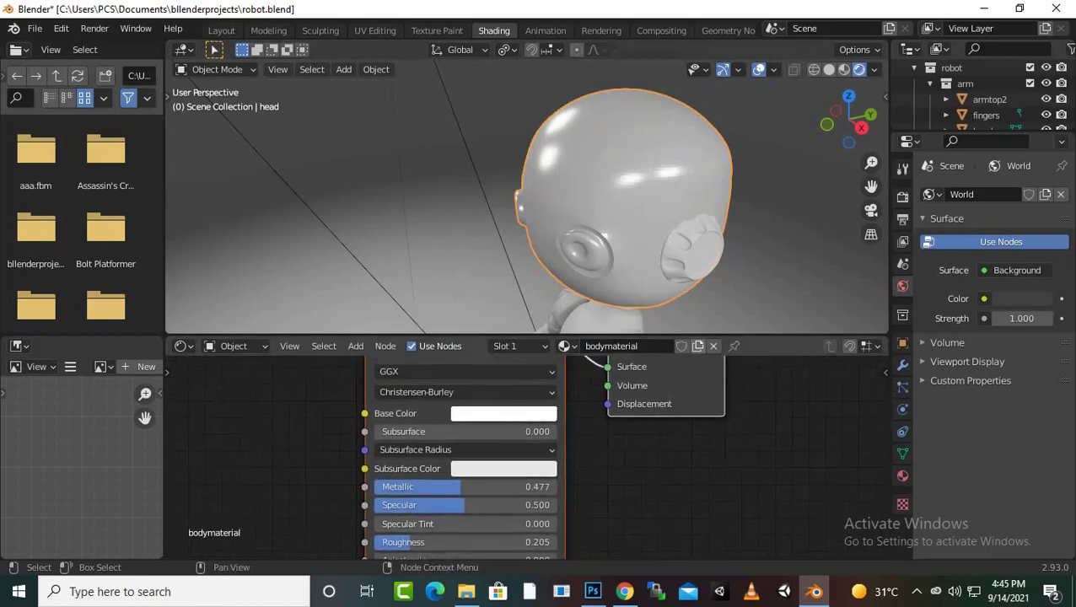
{"action": "scroll", "coordinate": [527, 199], "scroll_direction": "up", "scroll_amount": 1}
{"action": "scroll", "coordinate": [527, 198], "scroll_direction": "up", "scroll_amount": 1}
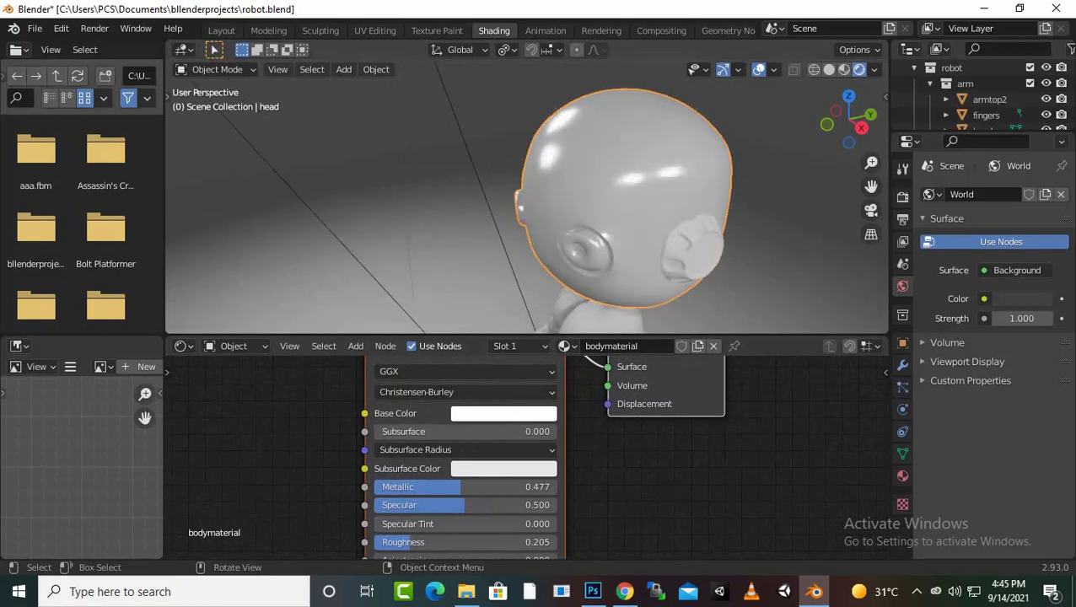
{"action": "scroll", "coordinate": [527, 199], "scroll_direction": "up", "scroll_amount": 2}
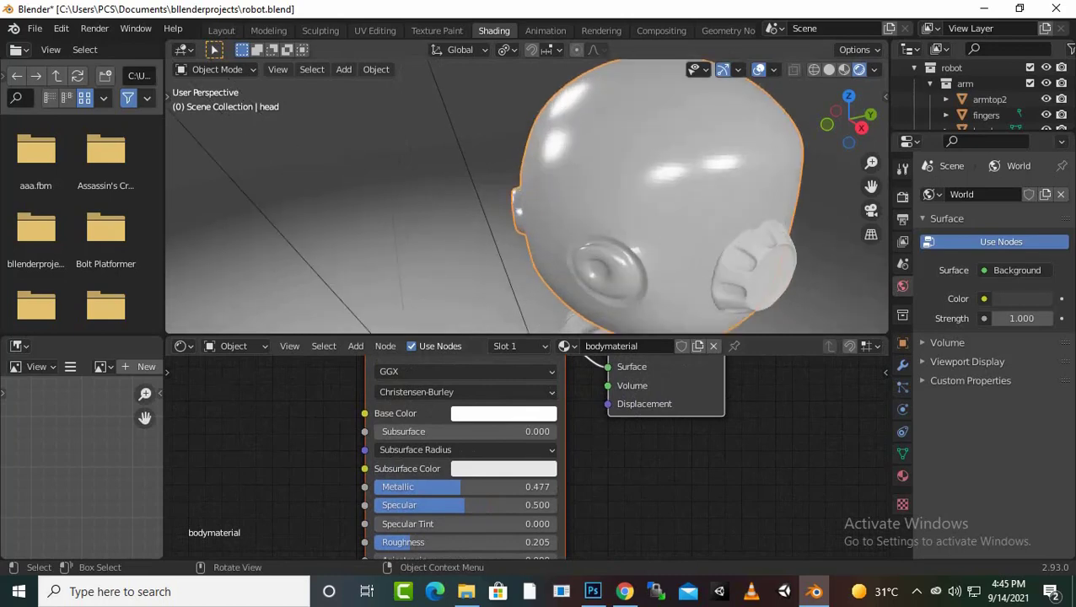
{"action": "middle_click_drag", "start_coordinate": [528, 199], "coordinate": [540, 199]}
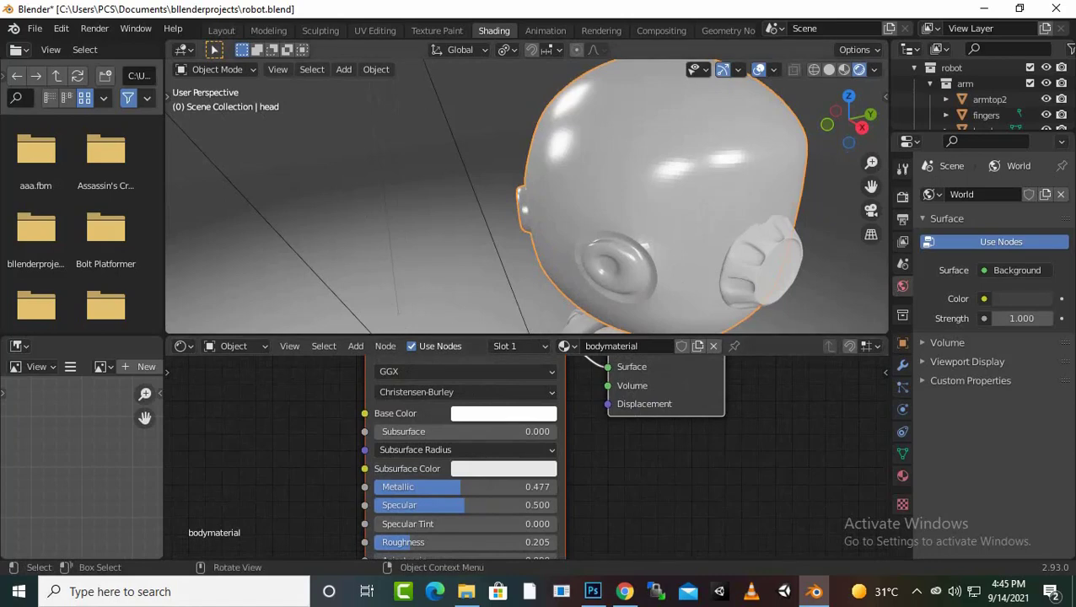
{"action": "middle_click_drag", "start_coordinate": [523, 211], "coordinate": [489, 198]}
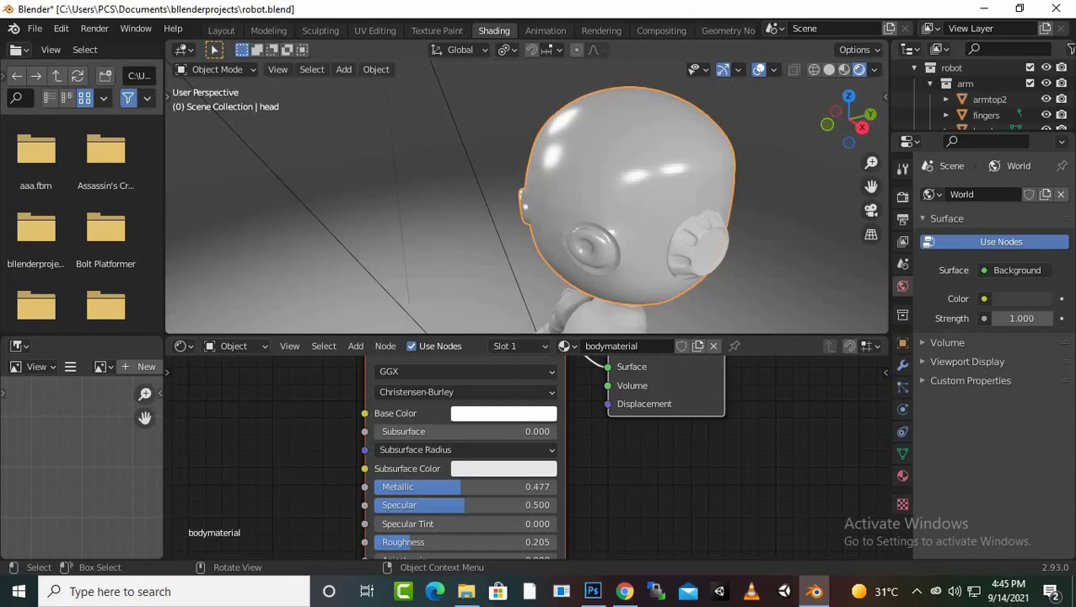
Rescale the head's width along the X axis.
{"action": "key", "text": "s"}
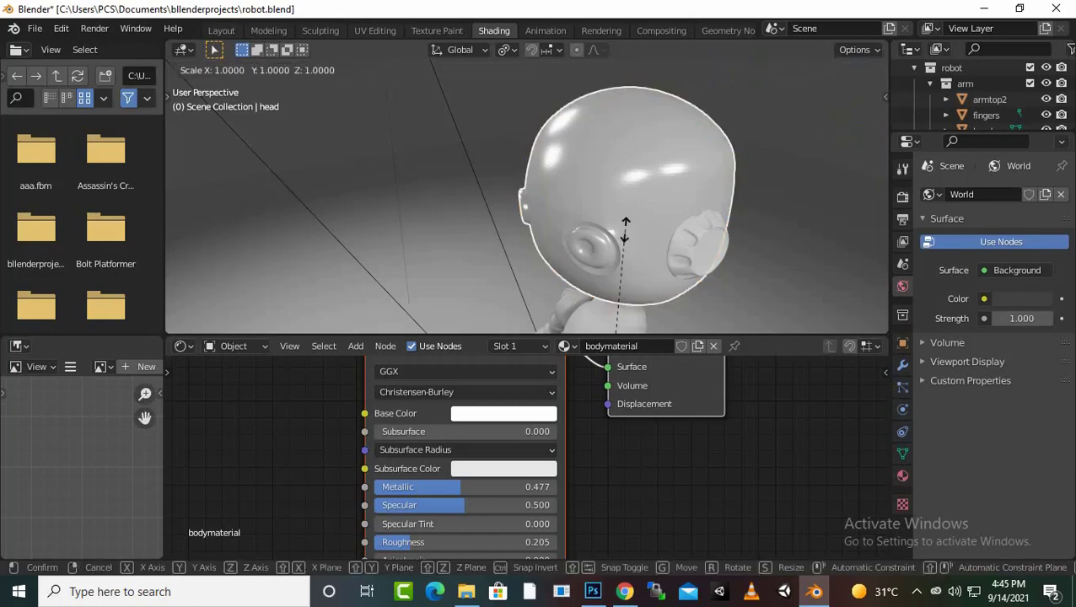
{"action": "key", "text": "x"}
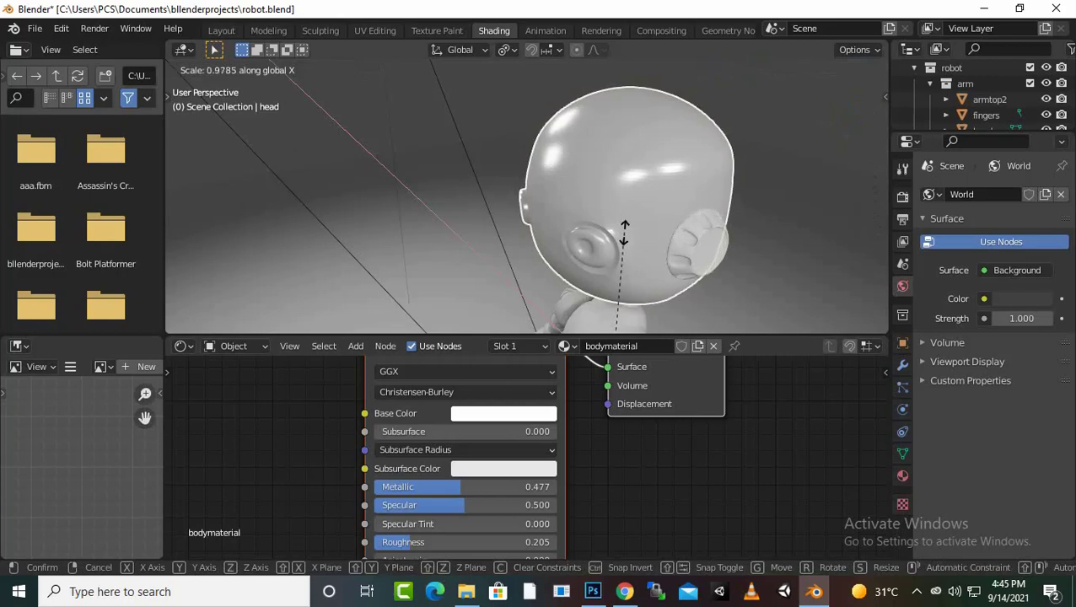
{"action": "left_click", "coordinate": [626, 236]}
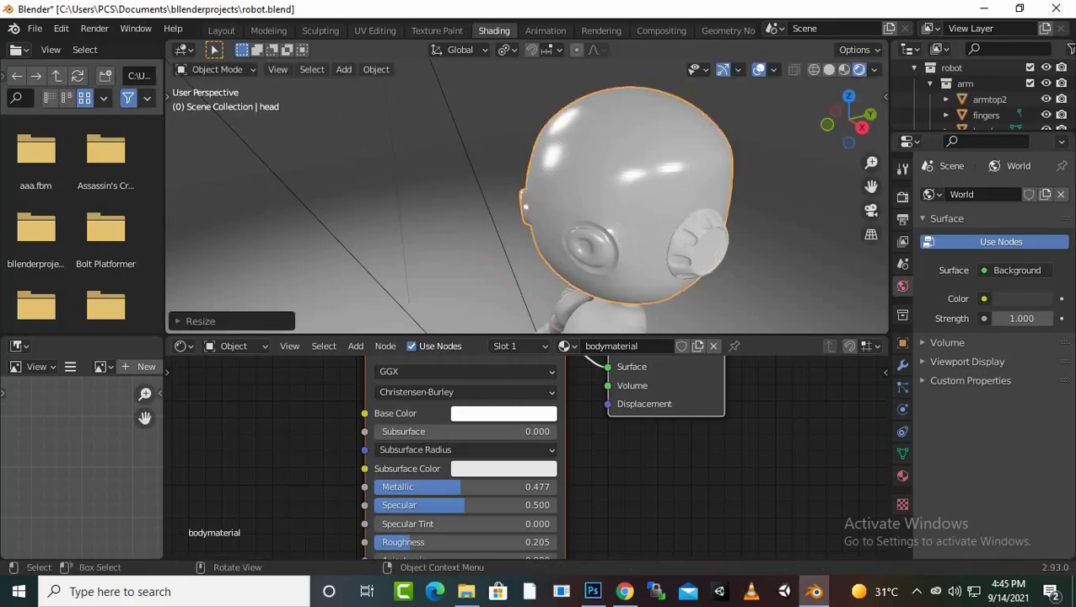
{"action": "middle_click_drag", "start_coordinate": [626, 236], "coordinate": [780, 293]}
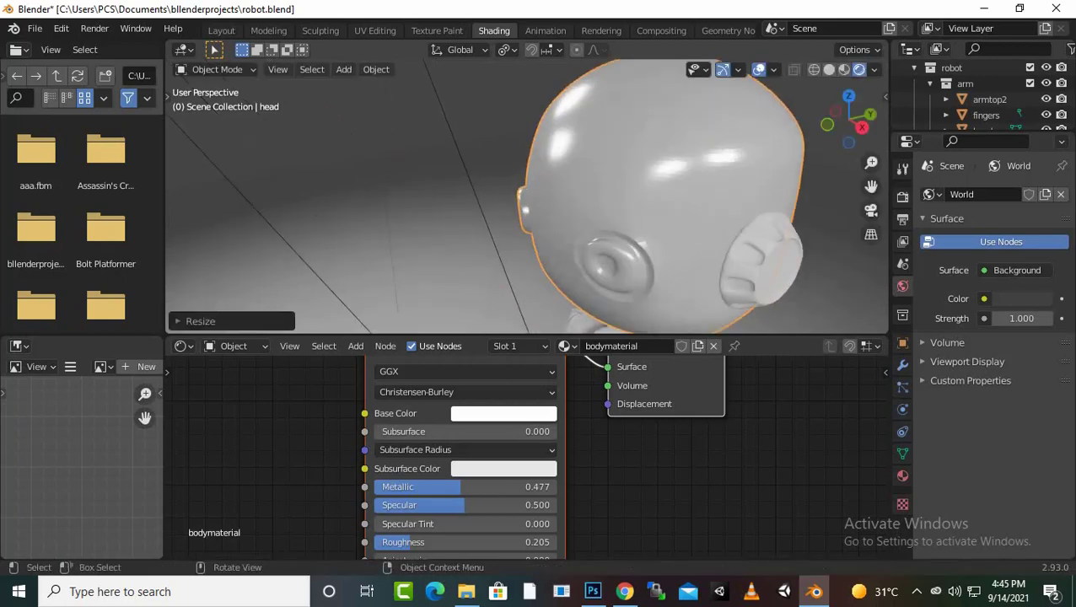
Zoom out to the whole robot and select its torso.
{"action": "scroll", "coordinate": [527, 211], "scroll_direction": "down", "scroll_amount": 2}
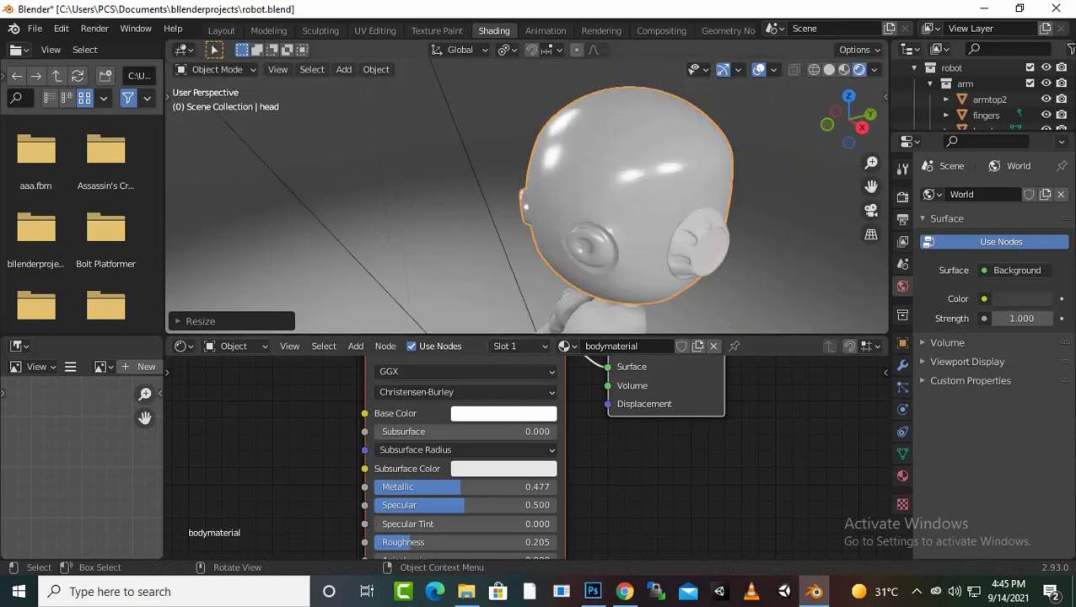
{"action": "mouse_move", "coordinate": [527, 211]}
{"action": "middle_mouse_down"}
{"action": "mouse_move", "coordinate": [591, 219]}
{"action": "mouse_move", "coordinate": [708, 321]}
{"action": "mouse_move", "coordinate": [641, 253]}
{"action": "middle_mouse_up"}
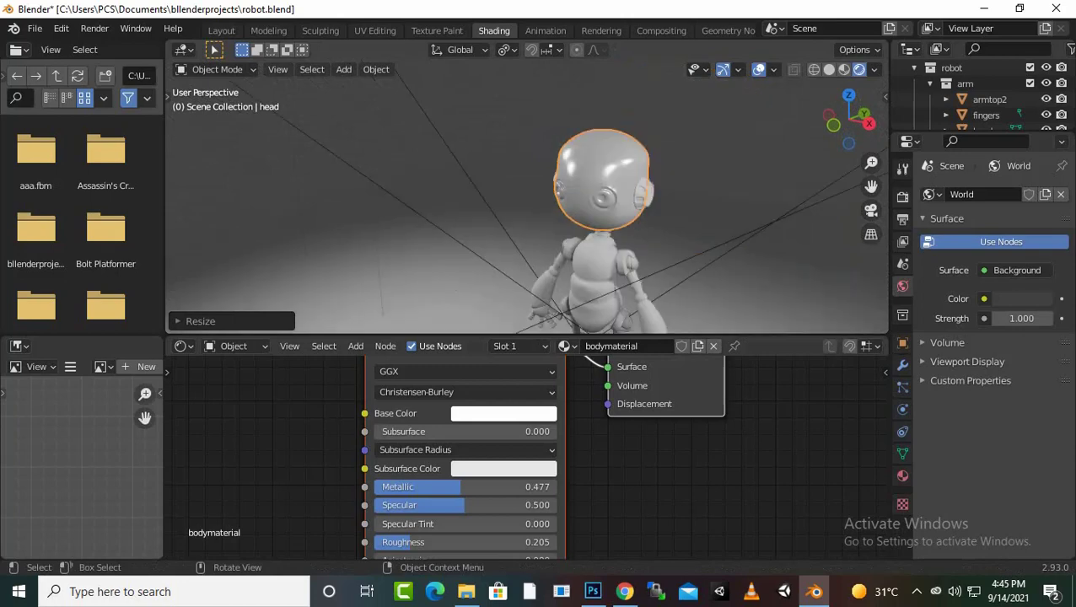
{"action": "scroll", "coordinate": [527, 206], "scroll_direction": "up", "scroll_amount": 2}
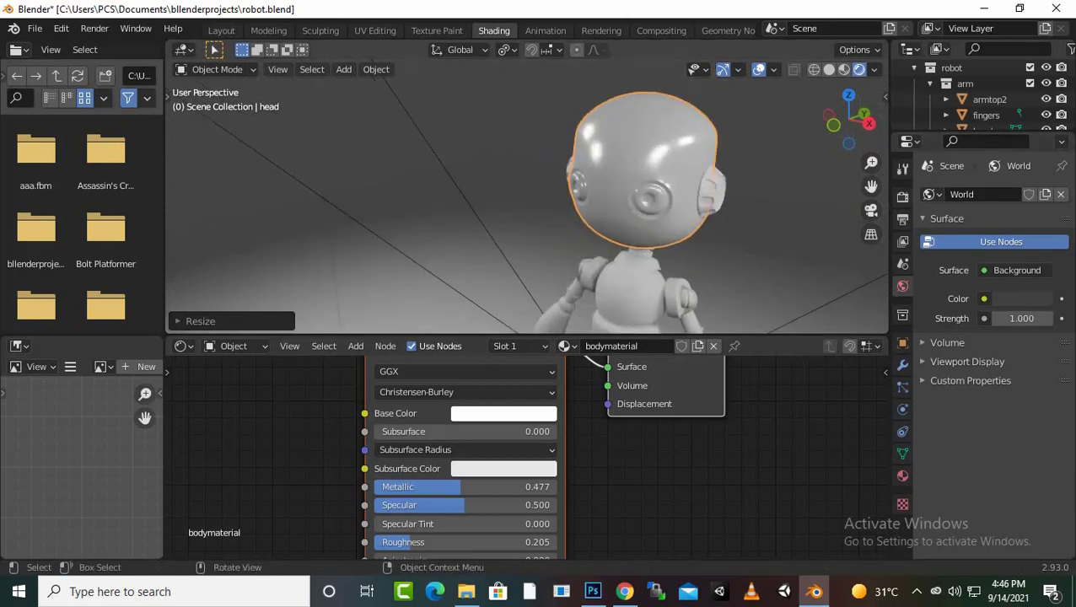
{"action": "scroll", "coordinate": [527, 207], "scroll_direction": "up", "scroll_amount": 2}
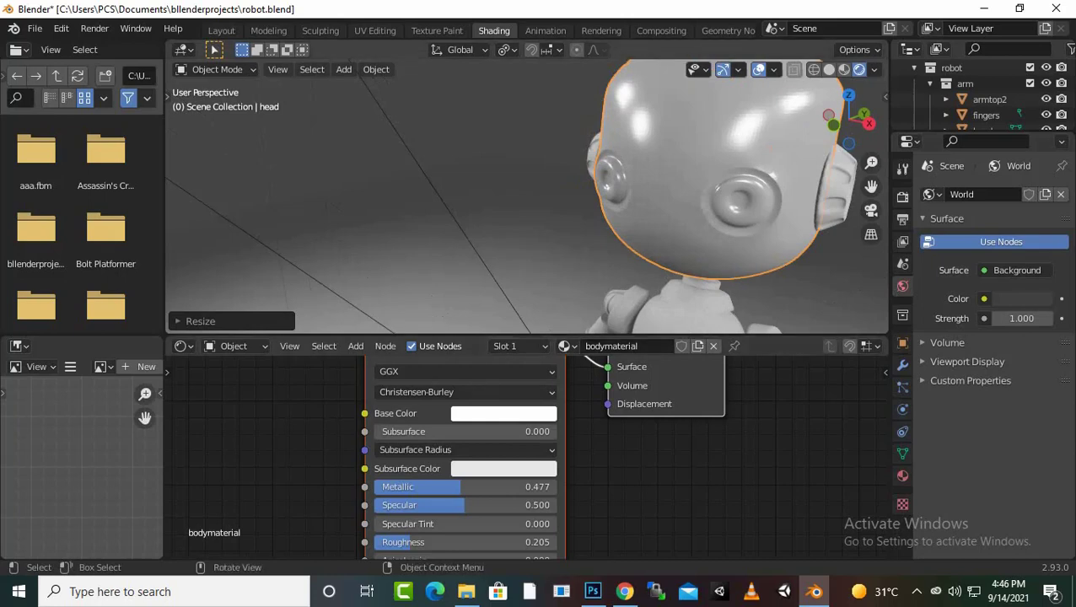
{"action": "scroll", "coordinate": [527, 207], "scroll_direction": "down", "scroll_amount": 5}
{"action": "mouse_move", "coordinate": [527, 206]}
{"action": "middle_mouse_down"}
{"action": "mouse_move", "coordinate": [506, 202]}
{"action": "mouse_move", "coordinate": [600, 158]}
{"action": "middle_mouse_up"}
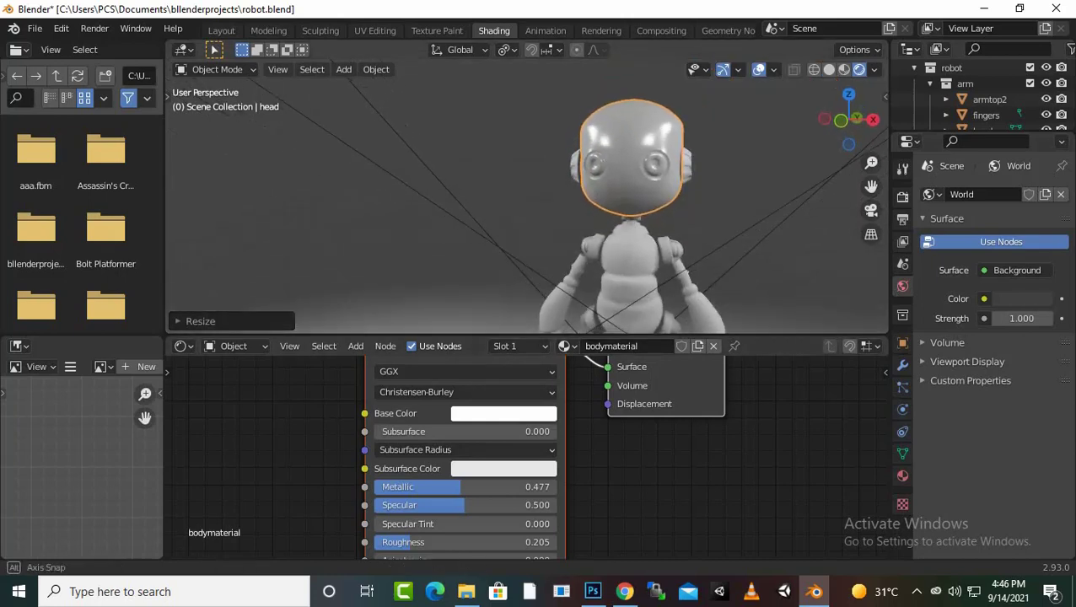
{"action": "left_click", "coordinate": [601, 159]}
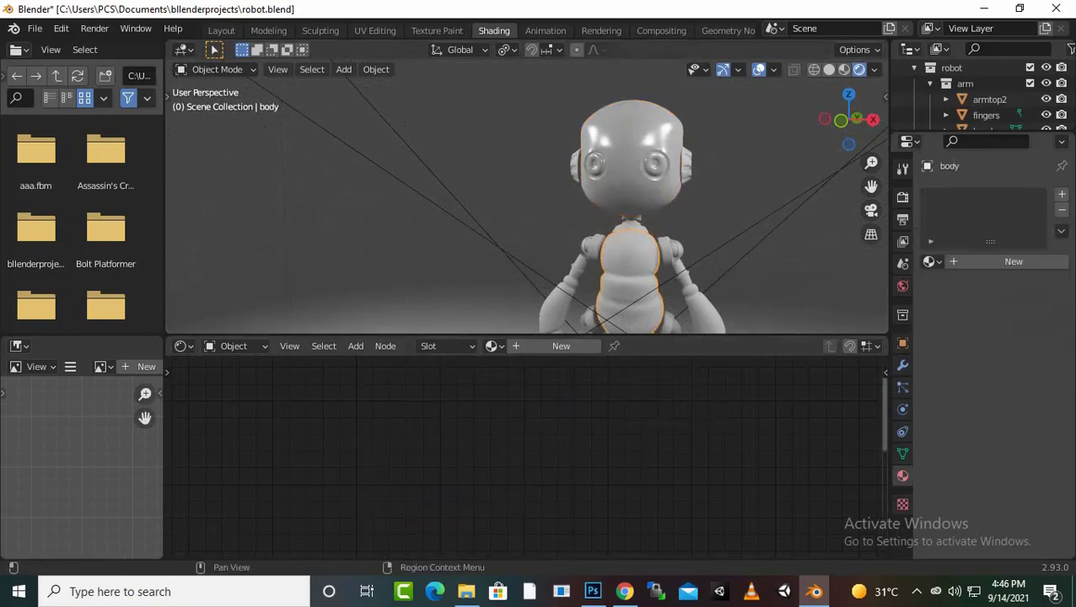
Assign the existing bodymaterial to the torso and both lower arm pieces.
{"action": "left_click", "coordinate": [903, 475]}
{"action": "left_click", "coordinate": [930, 261]}
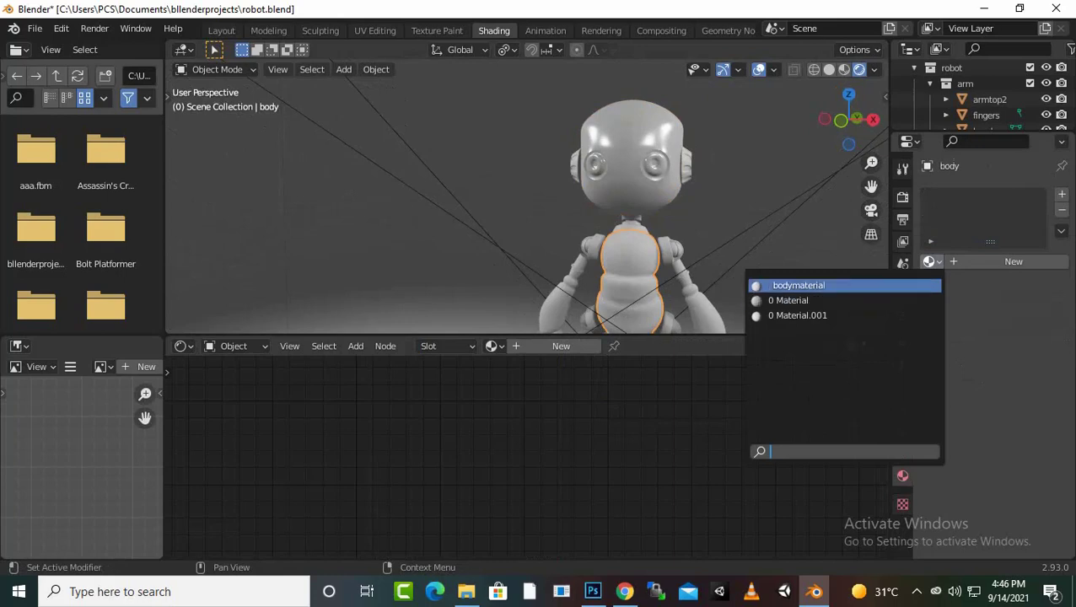
{"action": "left_click", "coordinate": [799, 285]}
{"action": "middle_click_drag", "start_coordinate": [539, 211], "coordinate": [506, 221]}
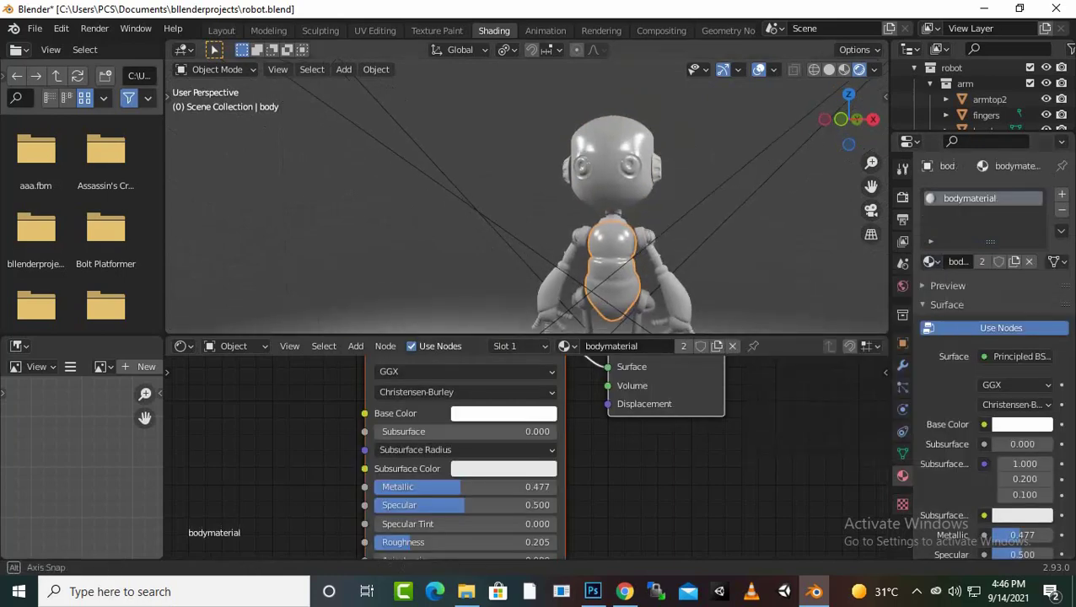
{"action": "left_click", "coordinate": [553, 282]}
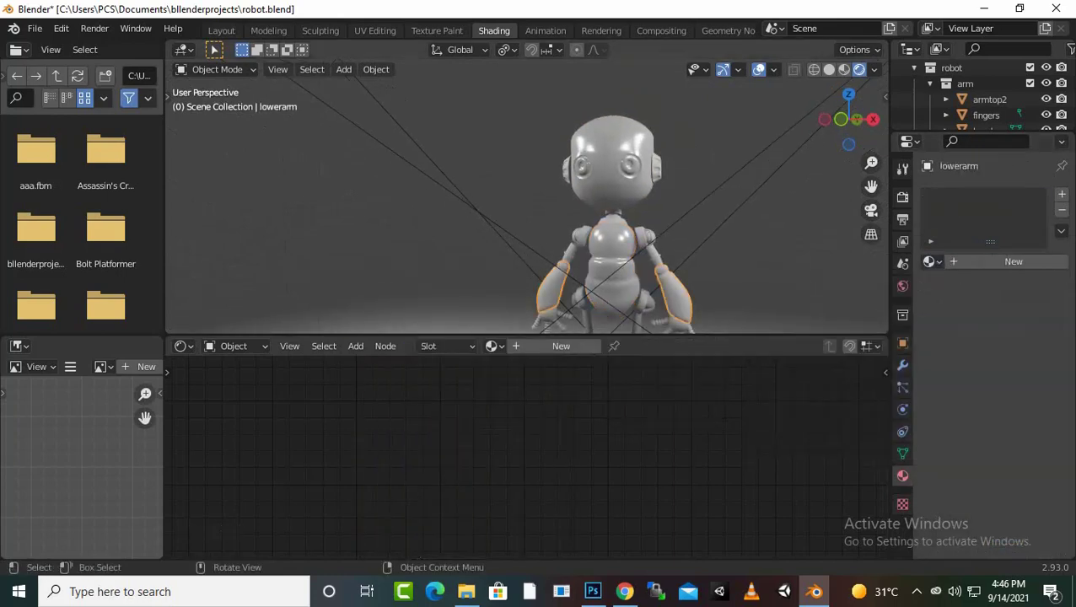
{"action": "left_click", "coordinate": [931, 262]}
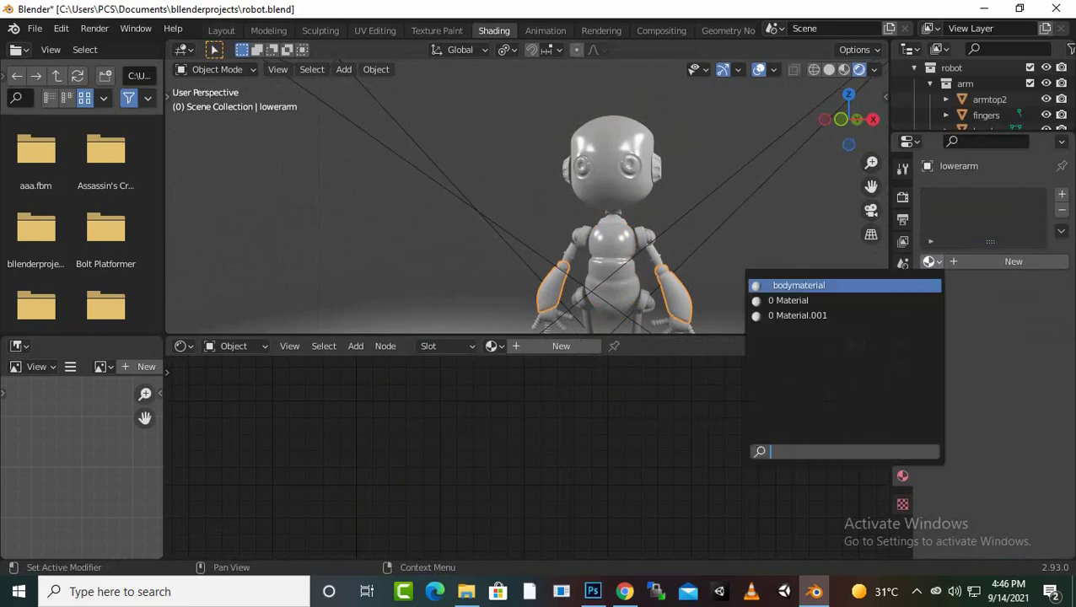
{"action": "left_click", "coordinate": [798, 285]}
Assign bodymaterial to the lower leg pieces as well.
{"action": "middle_click_drag", "start_coordinate": [523, 220], "coordinate": [506, 221]}
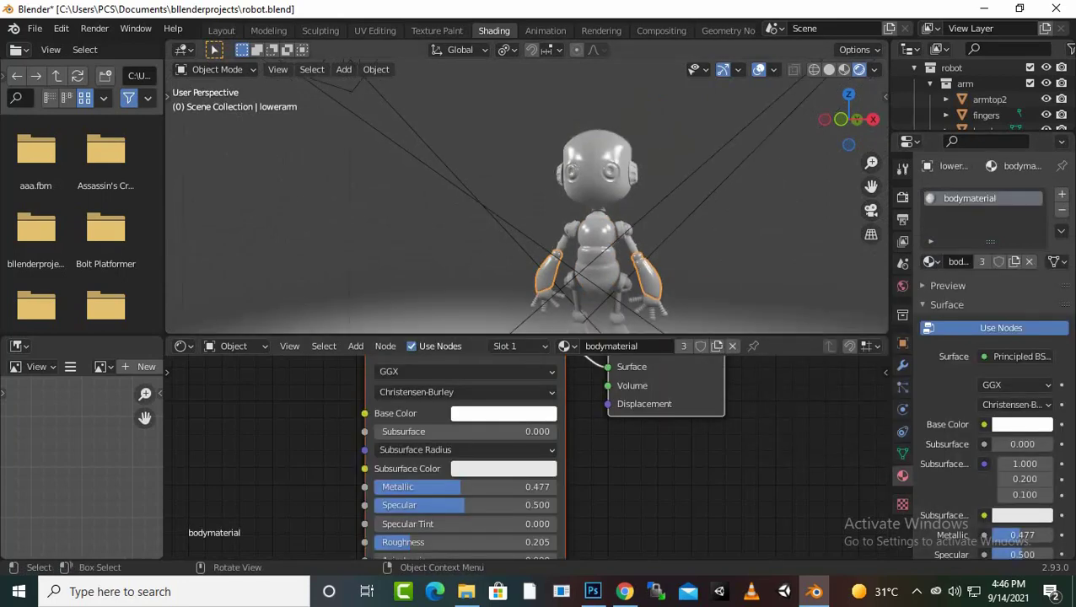
{"action": "scroll", "coordinate": [596, 219], "scroll_direction": "up", "scroll_amount": 2}
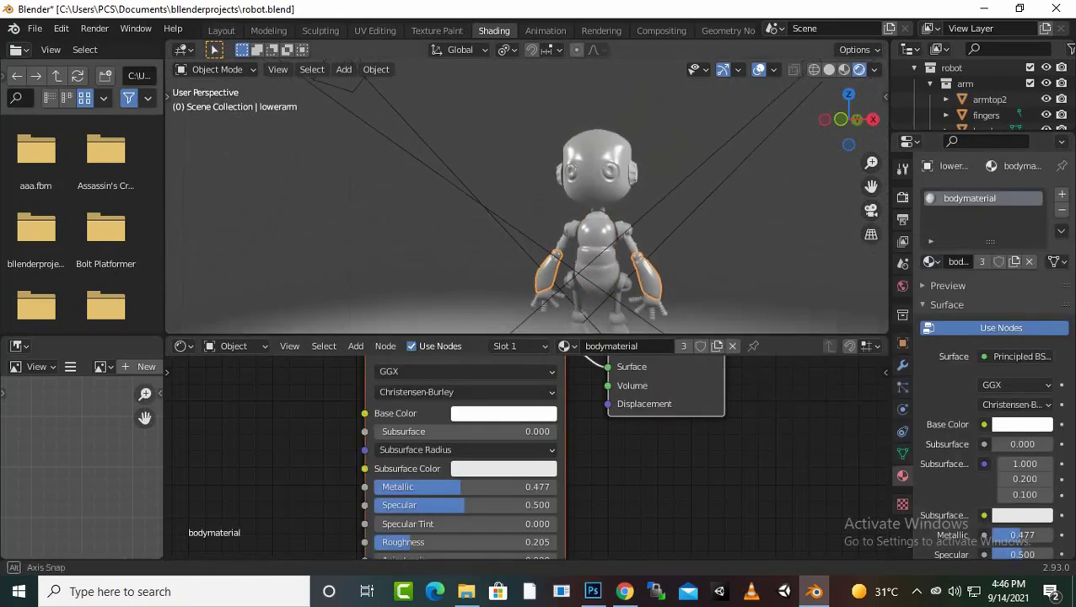
{"action": "scroll", "coordinate": [596, 219], "scroll_direction": "down", "scroll_amount": 2}
{"action": "middle_click_drag", "start_coordinate": [871, 185], "coordinate": [721, 213]}
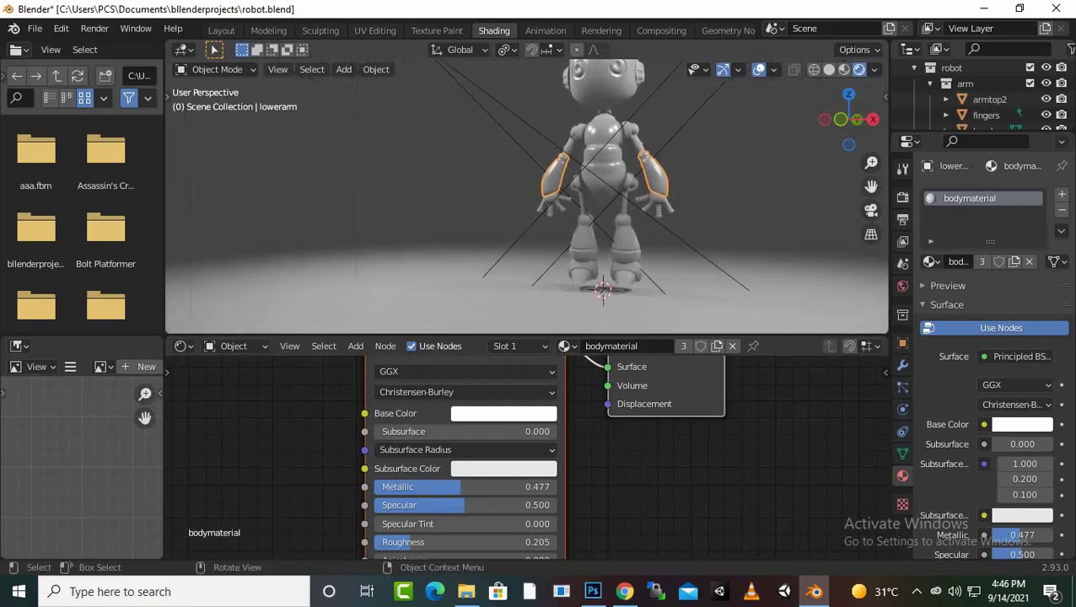
{"action": "left_click", "coordinate": [614, 270]}
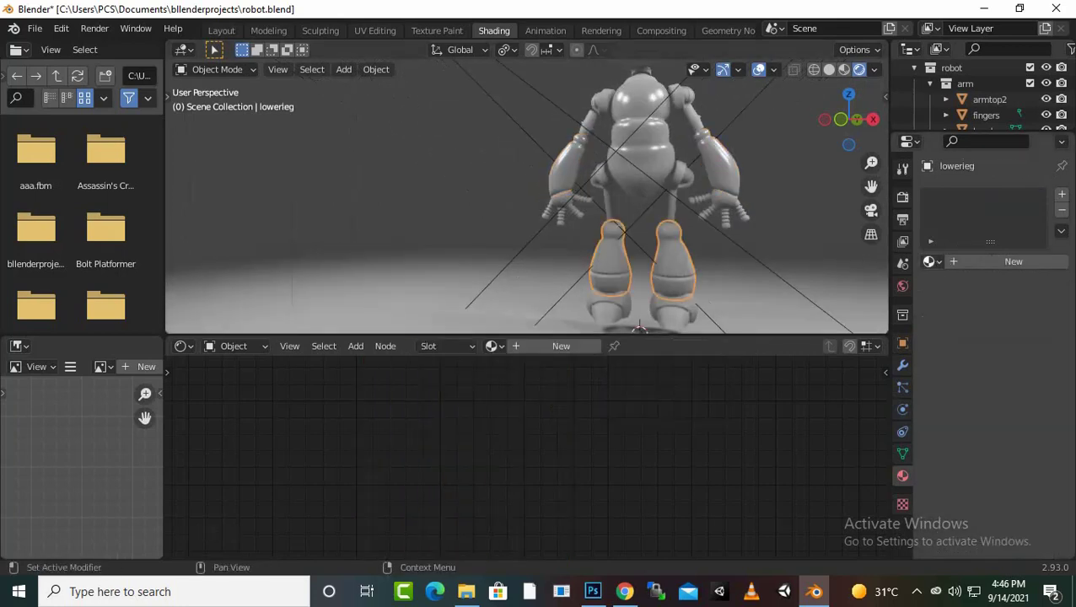
{"action": "left_click", "coordinate": [928, 262]}
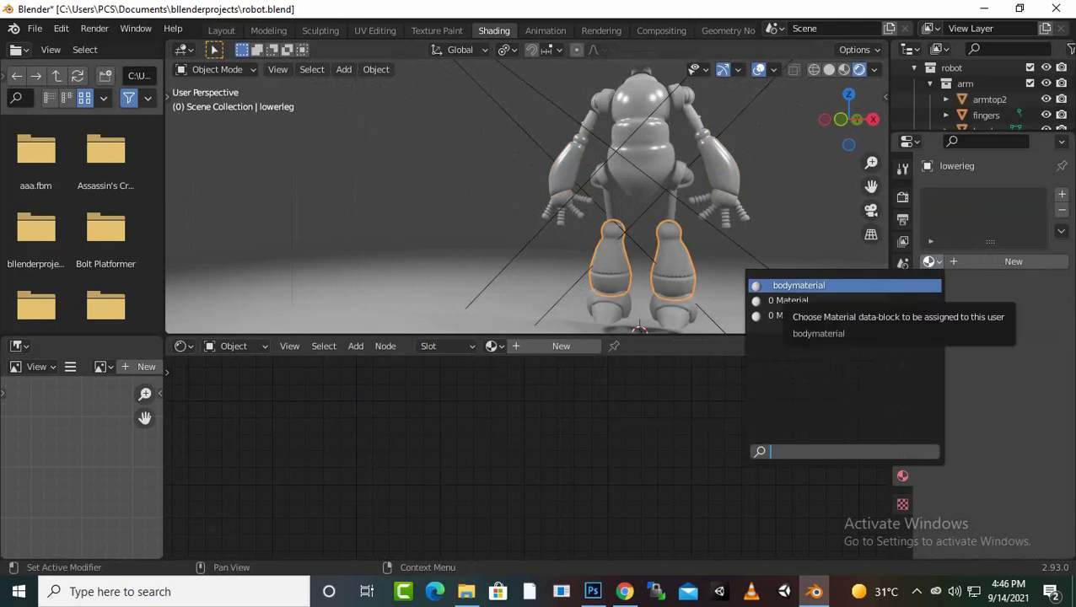
{"action": "left_click", "coordinate": [797, 285]}
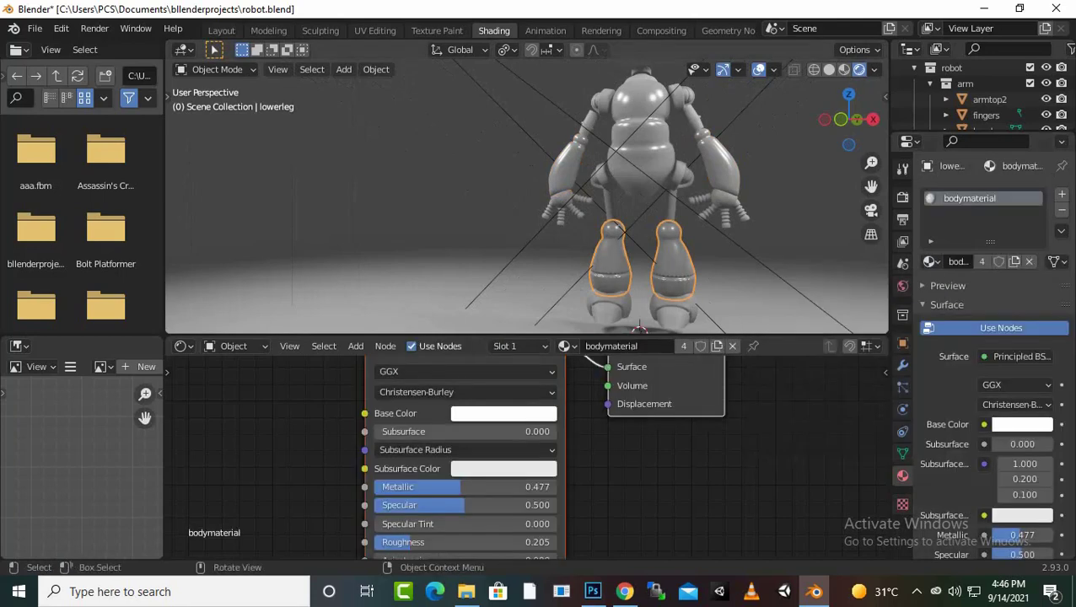
Check the robot through the scene camera, then return to a free view and select the feet.
{"action": "left_click", "coordinate": [871, 210]}
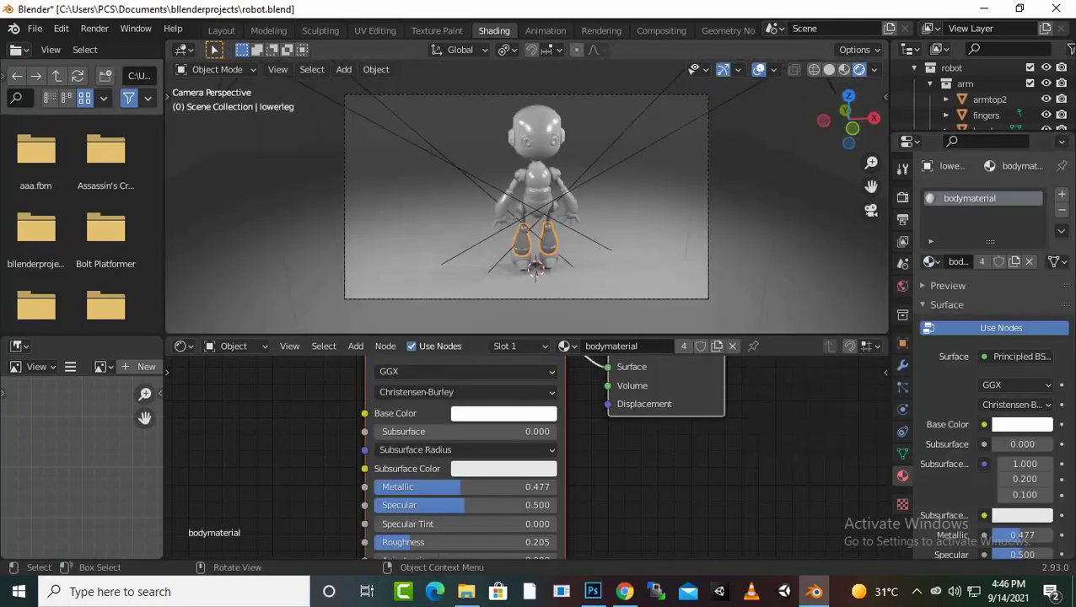
{"action": "scroll", "coordinate": [526, 197], "scroll_direction": "up", "scroll_amount": 3}
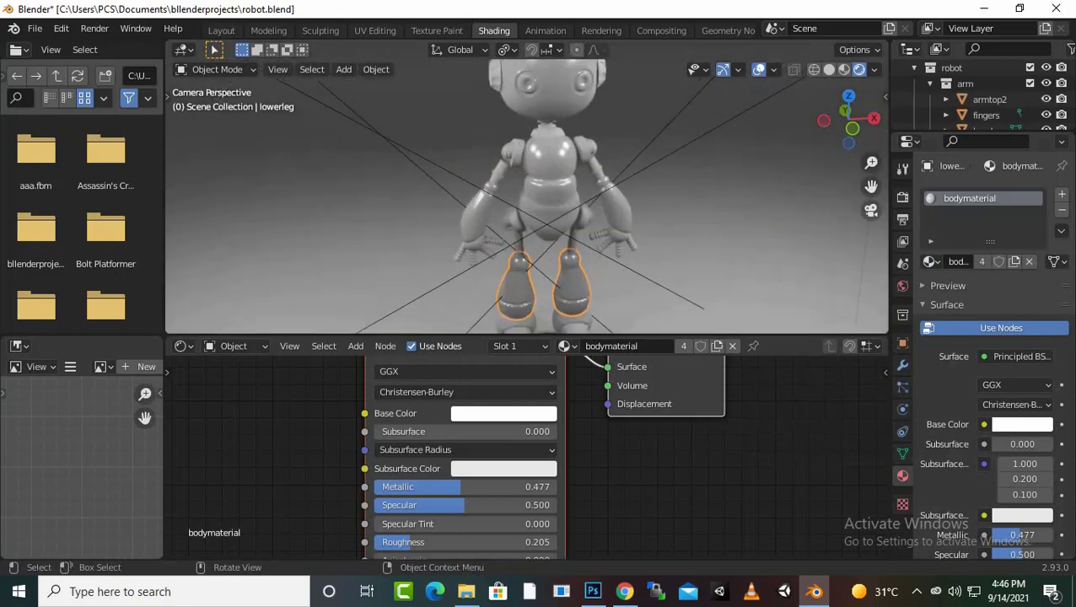
{"action": "scroll", "coordinate": [527, 196], "scroll_direction": "up", "scroll_amount": 1}
{"action": "scroll", "coordinate": [526, 197], "scroll_direction": "down", "scroll_amount": 1}
{"action": "scroll", "coordinate": [526, 197], "scroll_direction": "down", "scroll_amount": 1}
{"action": "scroll", "coordinate": [526, 196], "scroll_direction": "down", "scroll_amount": 1}
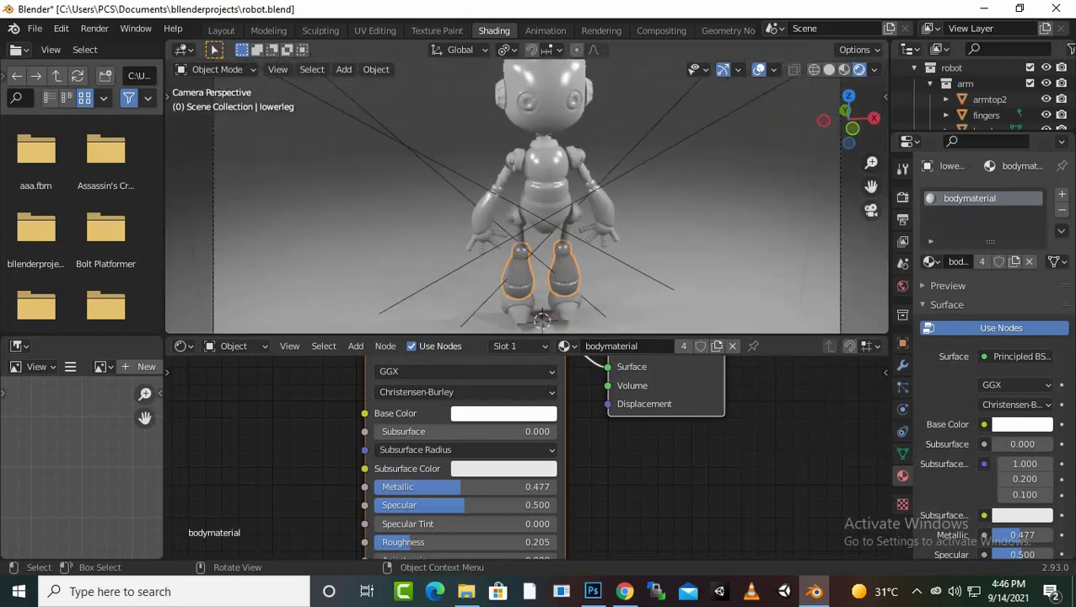
{"action": "left_click", "coordinate": [871, 210]}
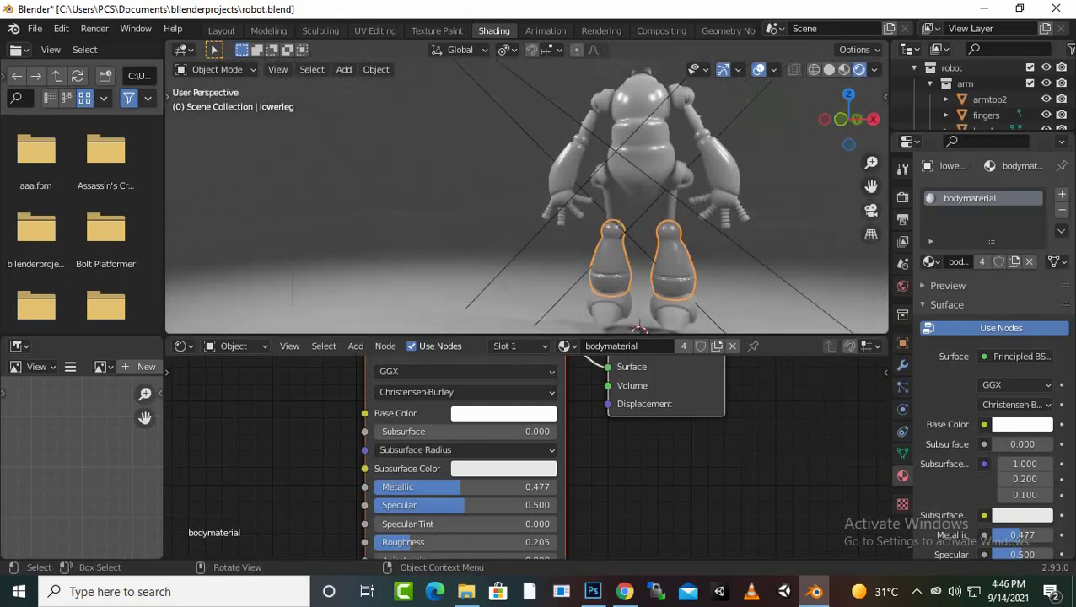
{"action": "mouse_move", "coordinate": [526, 197]}
{"action": "middle_mouse_down"}
{"action": "mouse_move", "coordinate": [515, 211]}
{"action": "mouse_move", "coordinate": [506, 202]}
{"action": "mouse_move", "coordinate": [565, 198]}
{"action": "middle_mouse_up"}
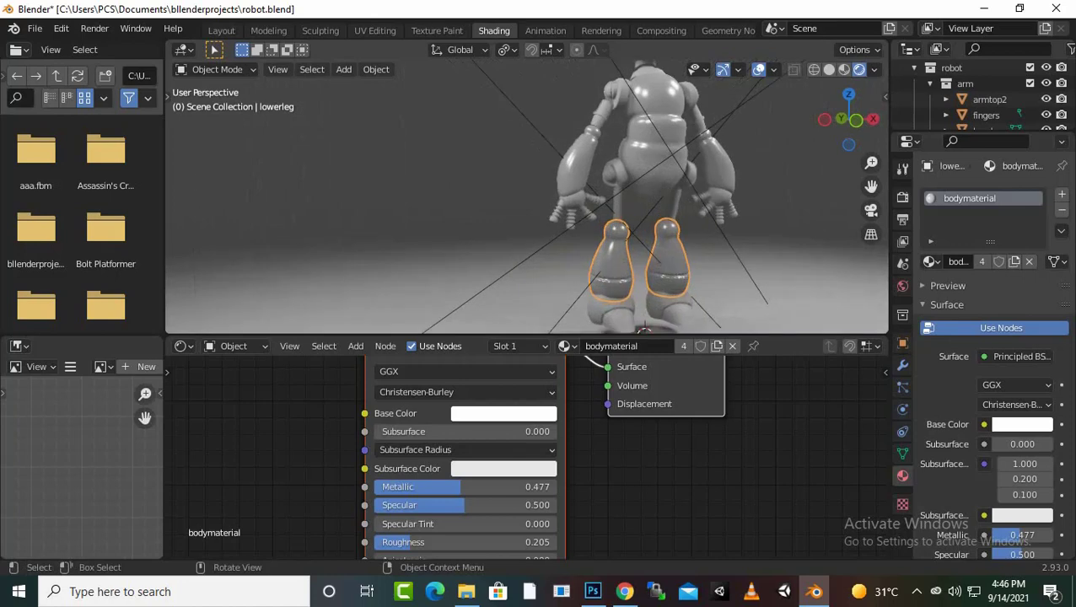
{"action": "left_click", "coordinate": [643, 329]}
Create a new material named blackglossy on the selected upper leg pieces.
{"action": "left_click", "coordinate": [643, 329]}
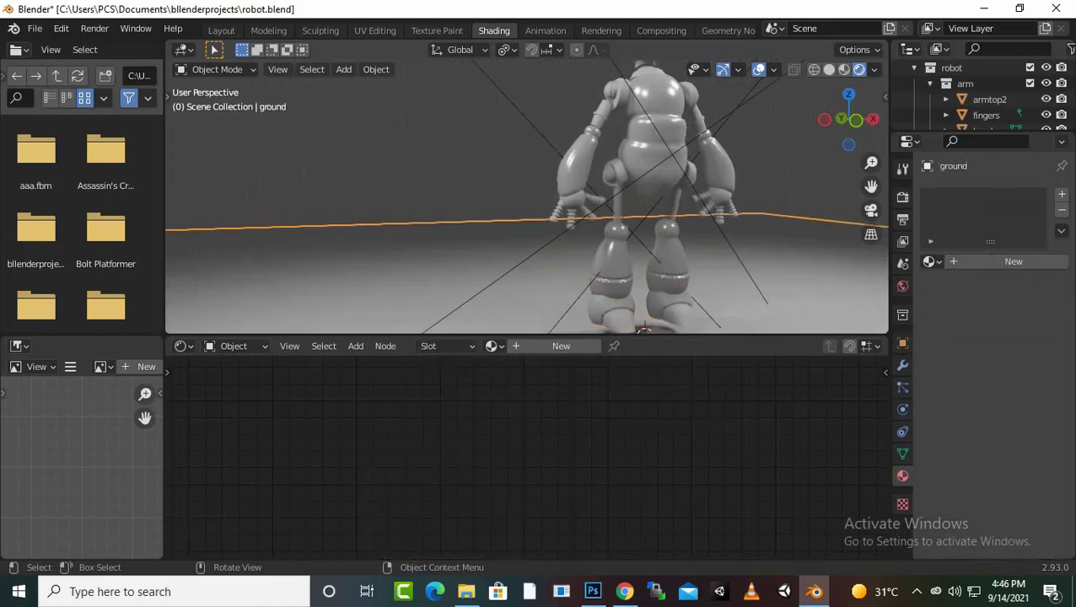
{"action": "left_click", "coordinate": [643, 328]}
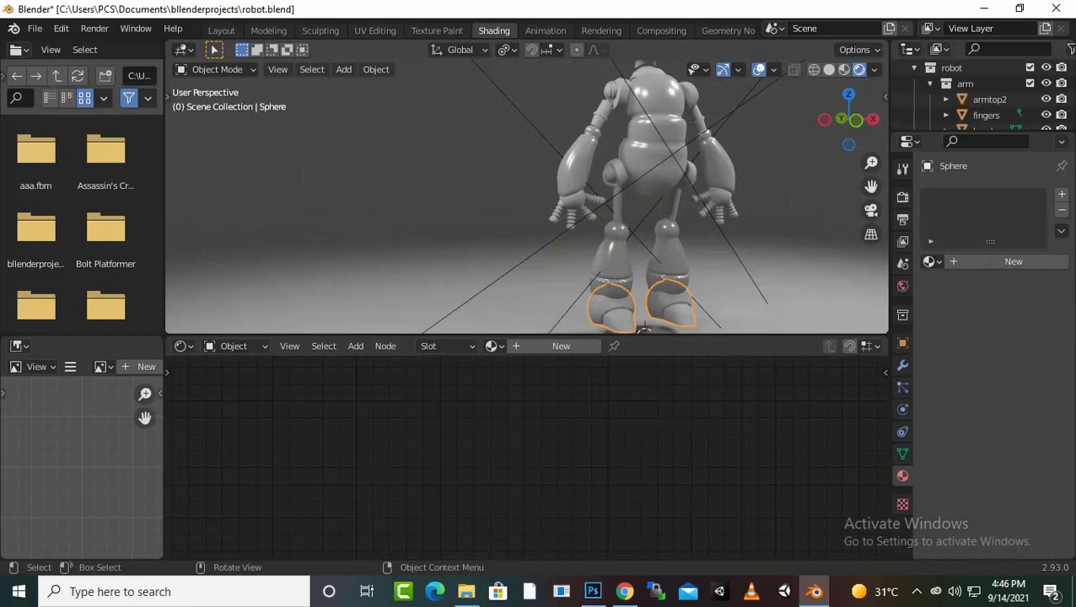
{"action": "mouse_move", "coordinate": [540, 203]}
{"action": "middle_mouse_down"}
{"action": "mouse_move", "coordinate": [582, 203]}
{"action": "mouse_move", "coordinate": [548, 227]}
{"action": "mouse_move", "coordinate": [531, 204]}
{"action": "middle_mouse_up"}
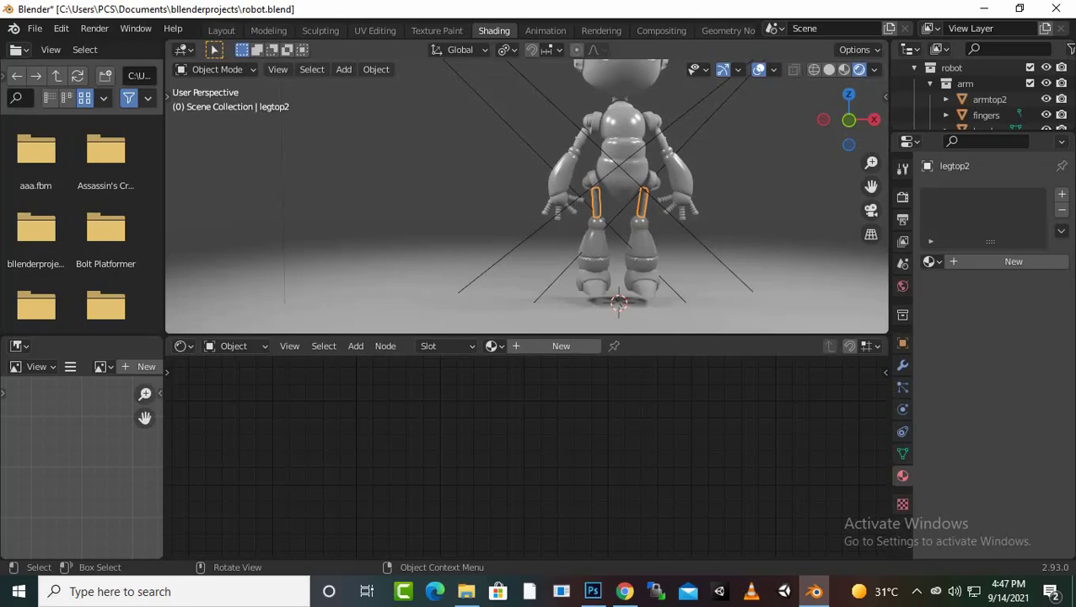
{"action": "left_click", "coordinate": [561, 346]}
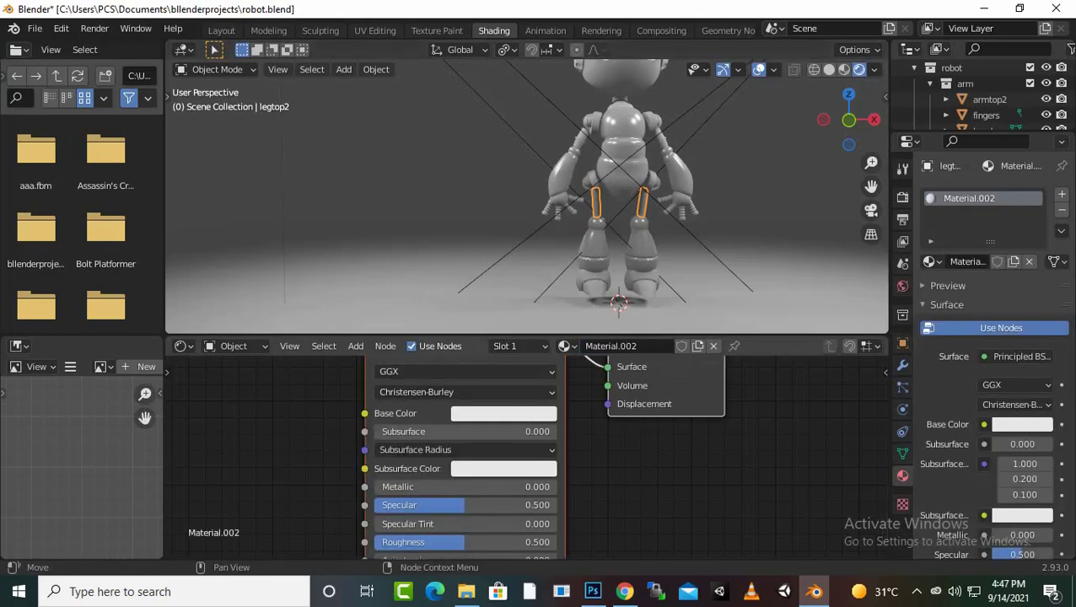
{"action": "double_click", "coordinate": [611, 346]}
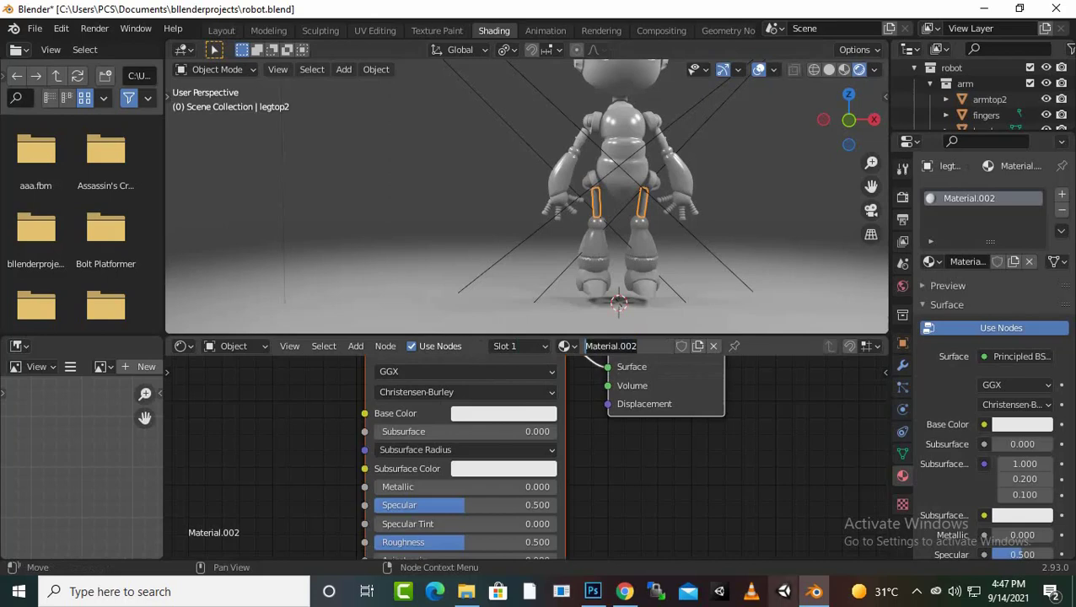
{"action": "type", "text": "bla"}
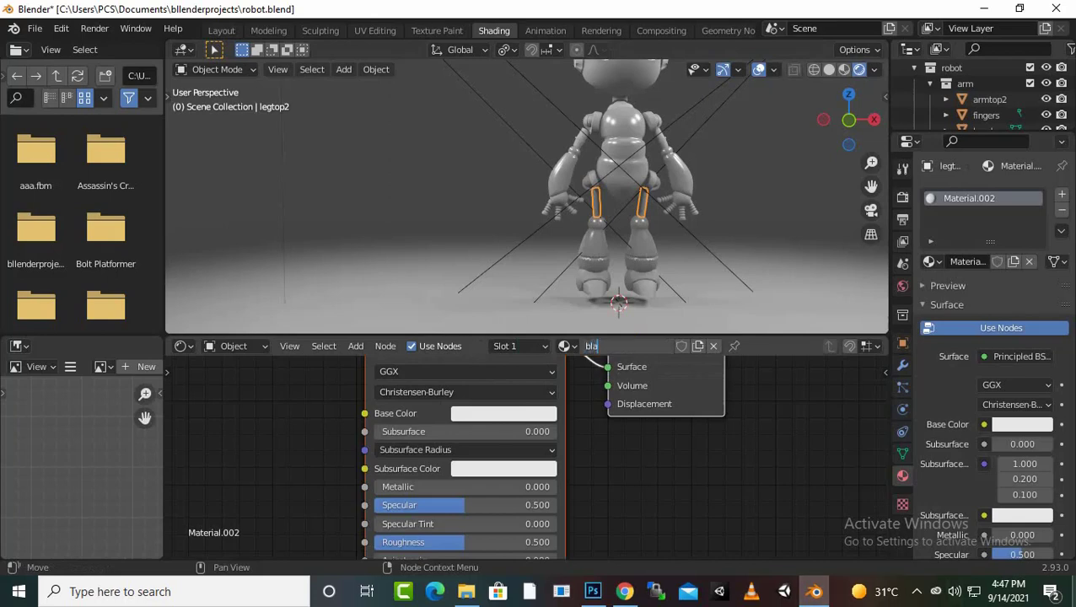
{"action": "type", "text": "ckglos"}
{"action": "type", "text": "sy"}
{"action": "key", "text": "Return"}
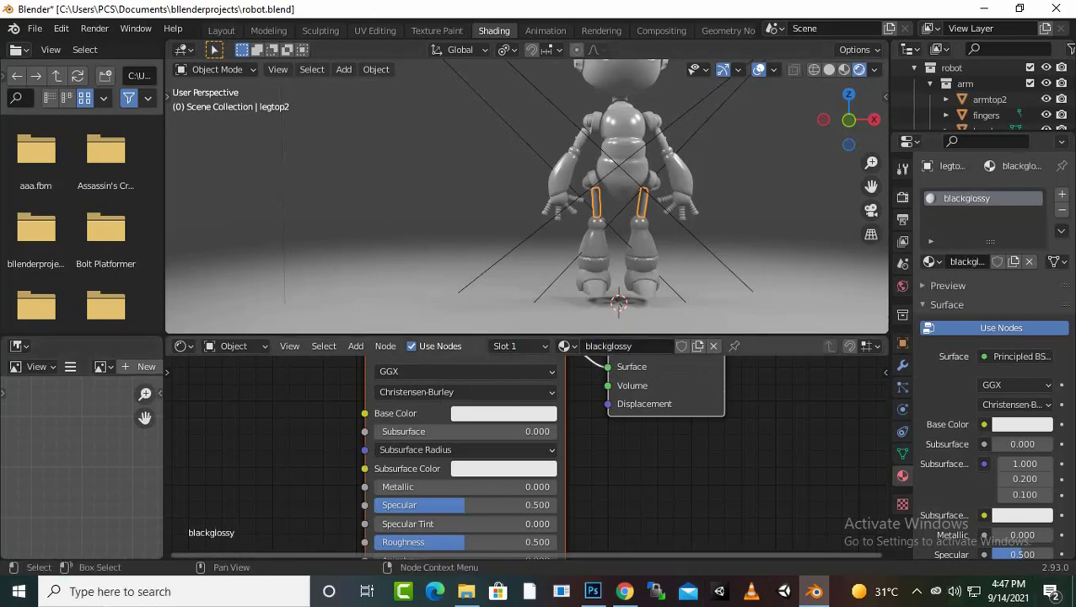
{"action": "left_click", "coordinate": [917, 591]}
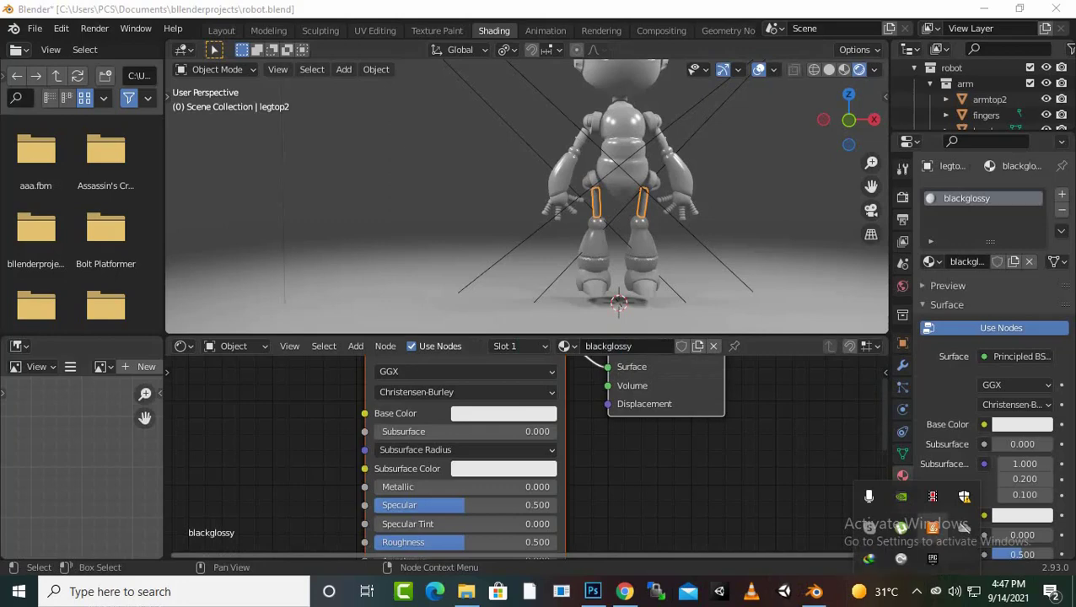
{"action": "key", "text": "Escape"}
Make blackglossy's base colour near-black and raise its Metallic value.
{"action": "left_click", "coordinate": [503, 413]}
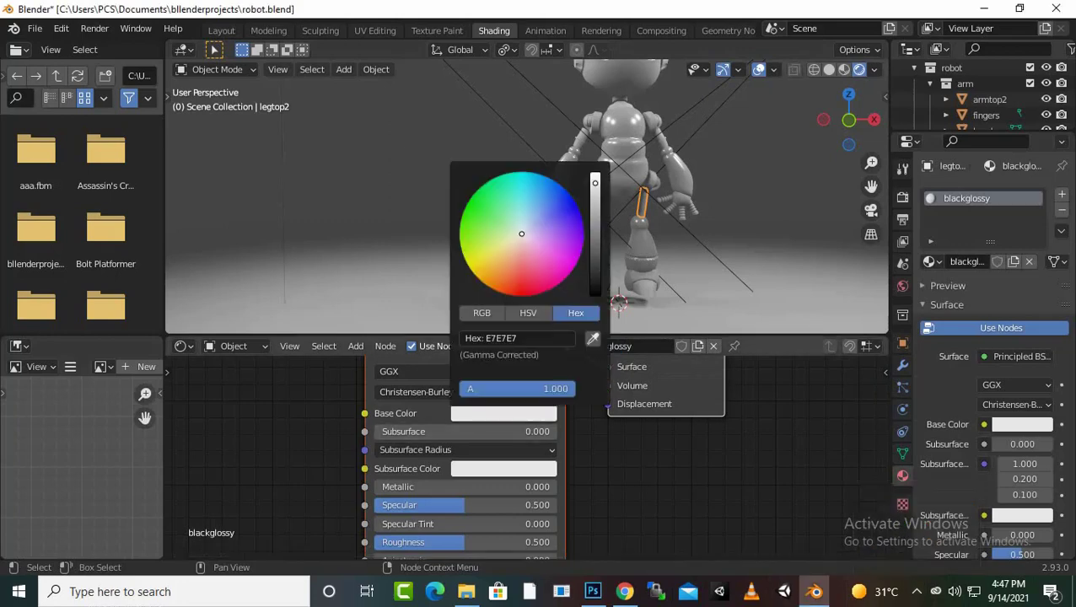
{"action": "left_click_drag", "start_coordinate": [595, 181], "coordinate": [595, 294]}
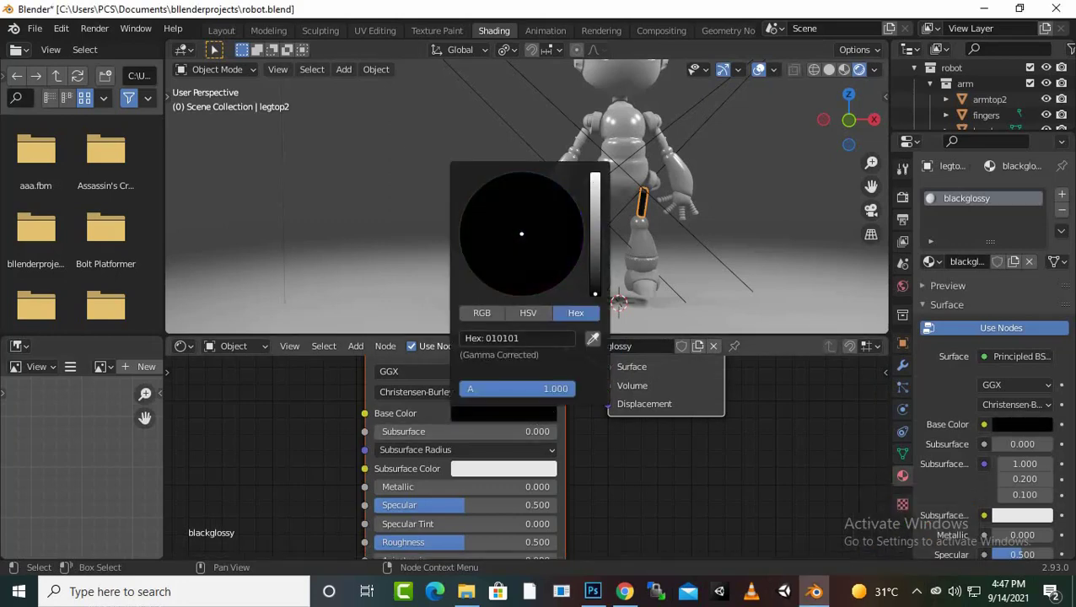
{"action": "middle_click_drag", "start_coordinate": [595, 253], "coordinate": [455, 232]}
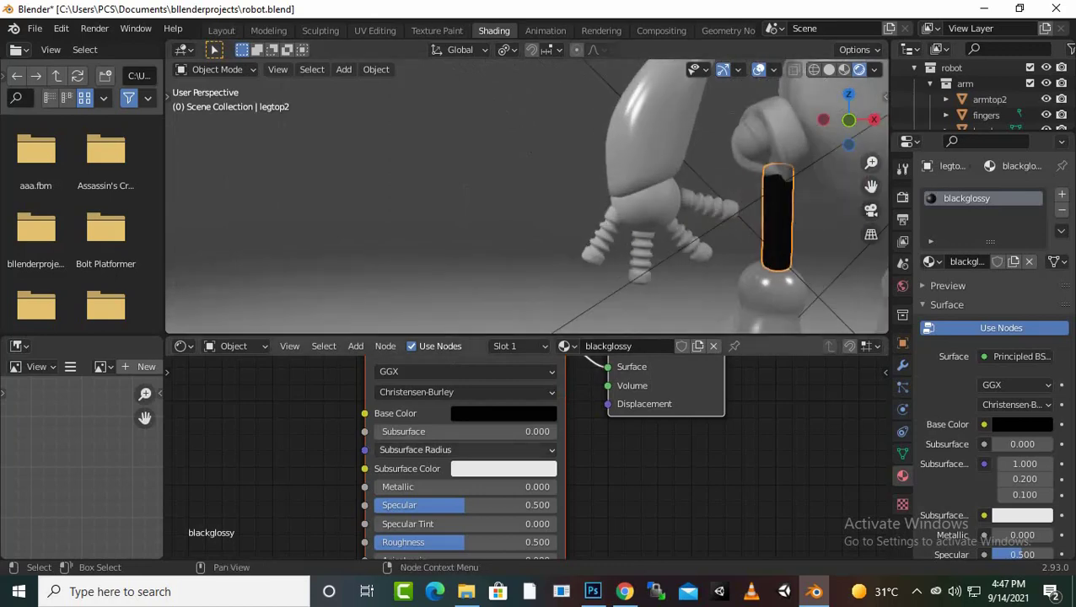
{"action": "left_click_drag", "start_coordinate": [463, 487], "coordinate": [545, 487]}
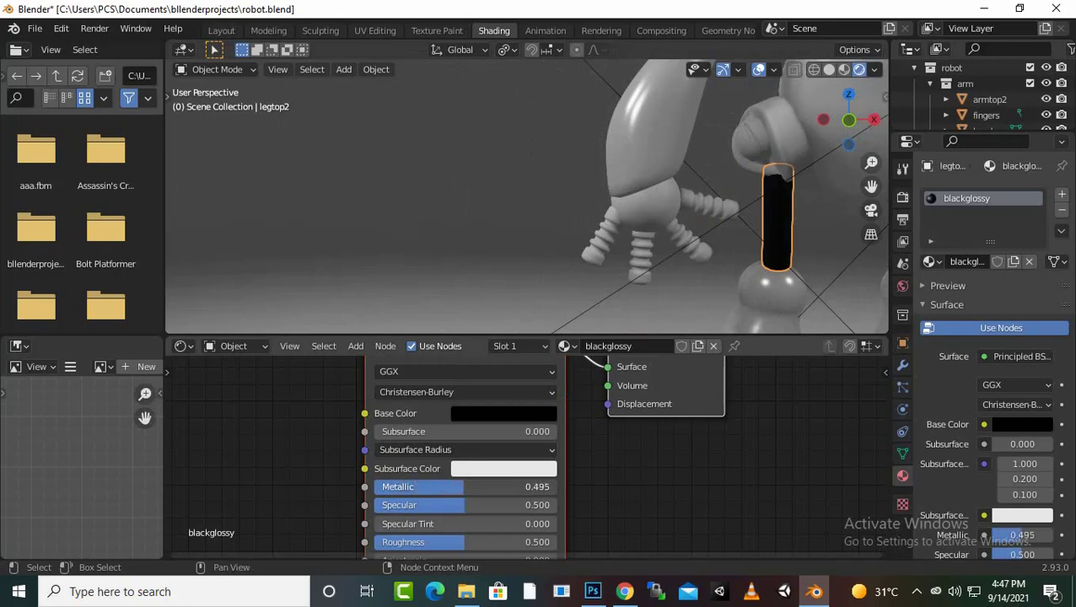
Lower blackglossy's Roughness to 0.236 and set its Specular to 0.418.
{"action": "left_click_drag", "start_coordinate": [546, 542], "coordinate": [494, 543]}
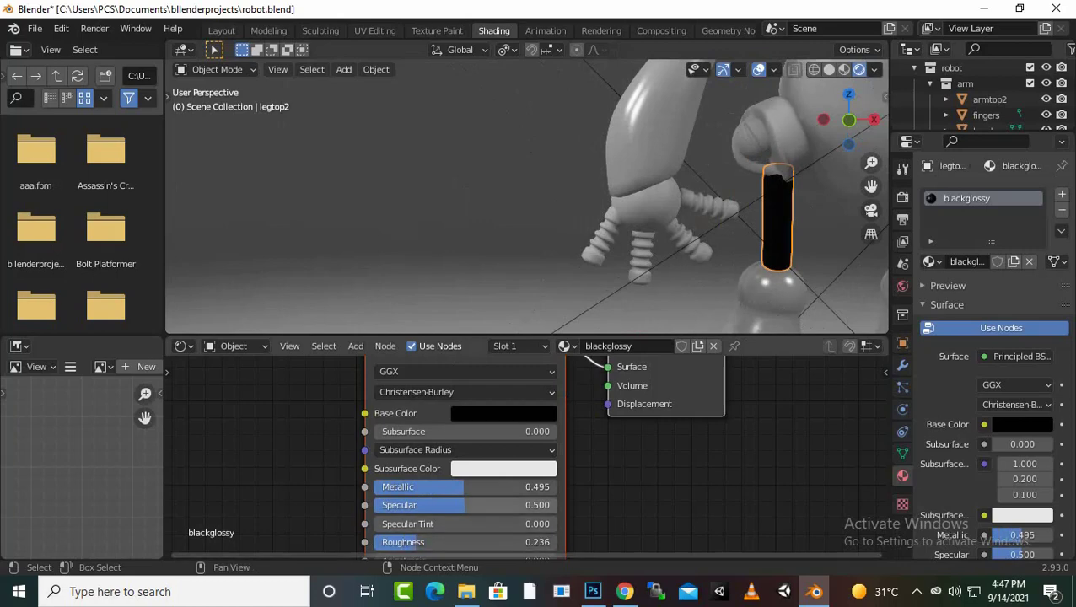
{"action": "left_click_drag", "start_coordinate": [506, 504], "coordinate": [491, 505]}
{"action": "left_click", "coordinate": [491, 505]}
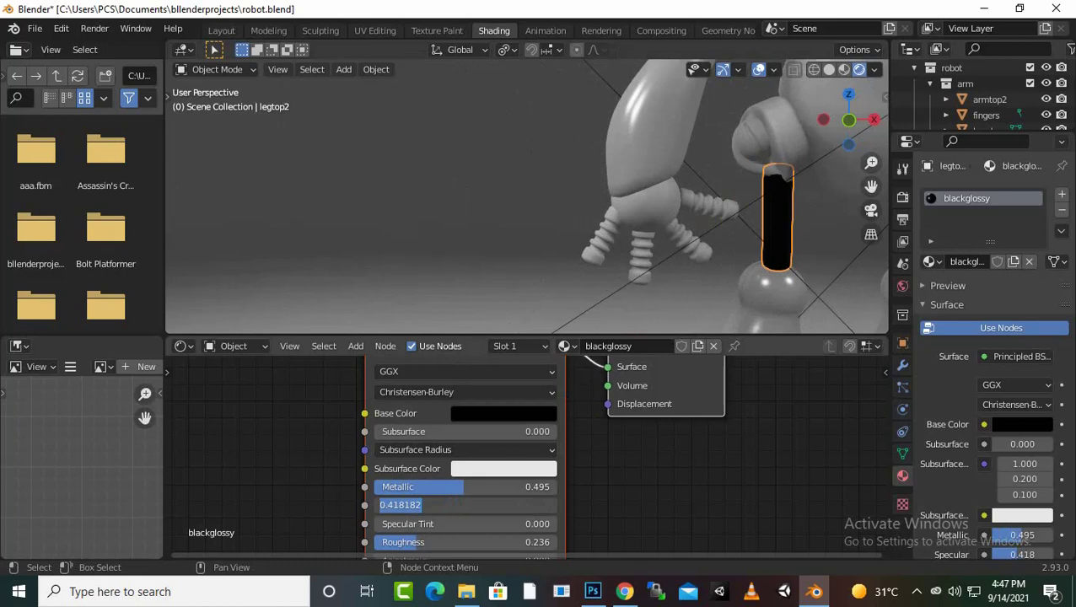
{"action": "key", "text": "Return"}
View the legs from the front, clear the selection, and select the upper arm pieces armtop2.
{"action": "middle_click_drag", "start_coordinate": [591, 211], "coordinate": [826, 188]}
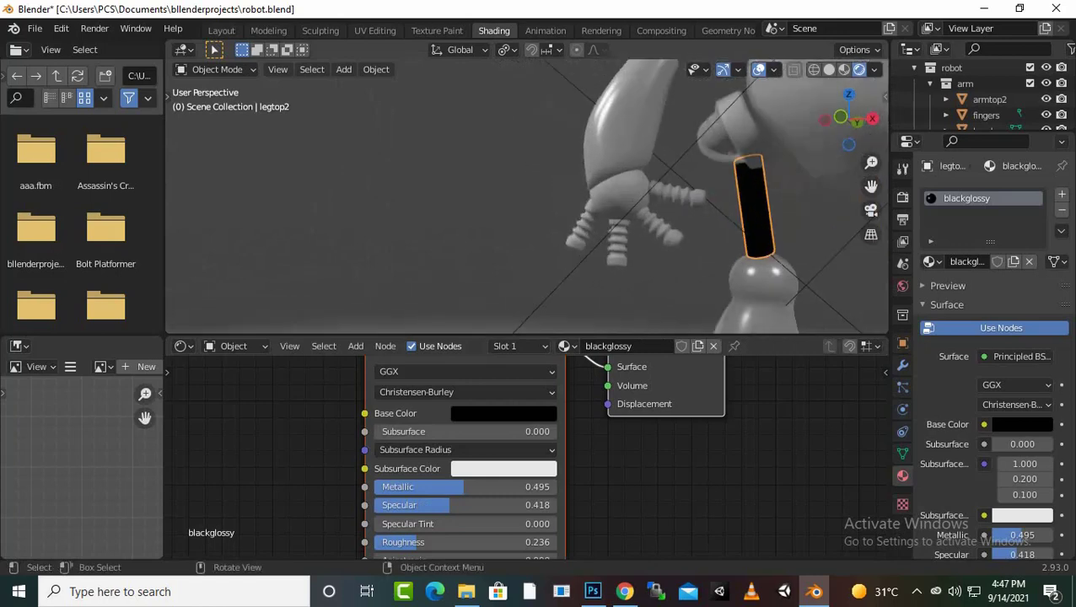
{"action": "middle_click_drag", "start_coordinate": [523, 194], "coordinate": [426, 203]}
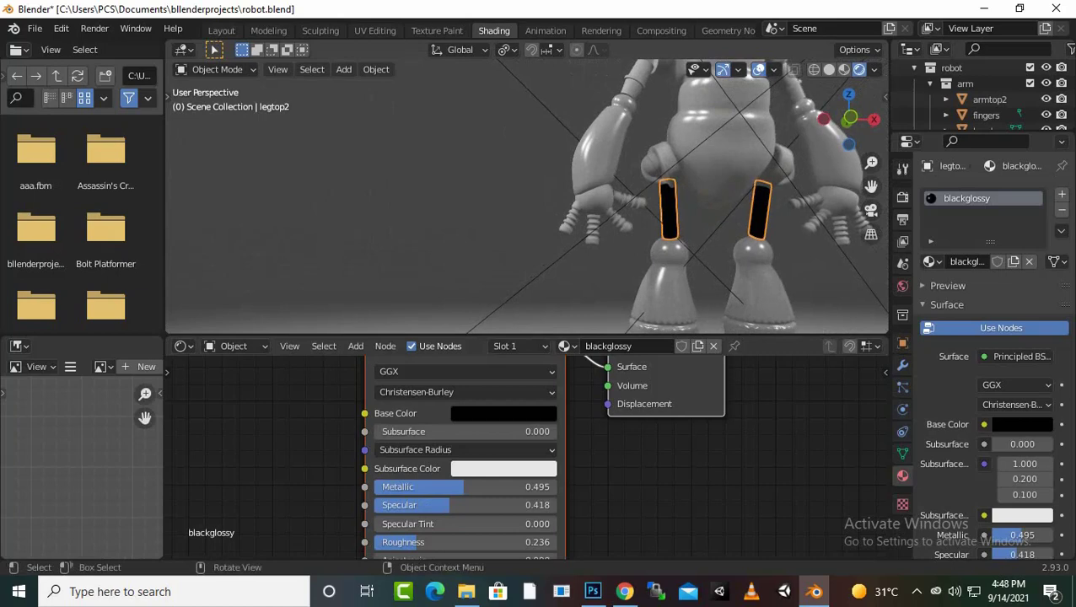
{"action": "key", "text": "alt+a"}
{"action": "scroll", "coordinate": [523, 194], "scroll_direction": "down", "scroll_amount": 3}
{"action": "middle_click_drag", "start_coordinate": [523, 194], "coordinate": [549, 181]}
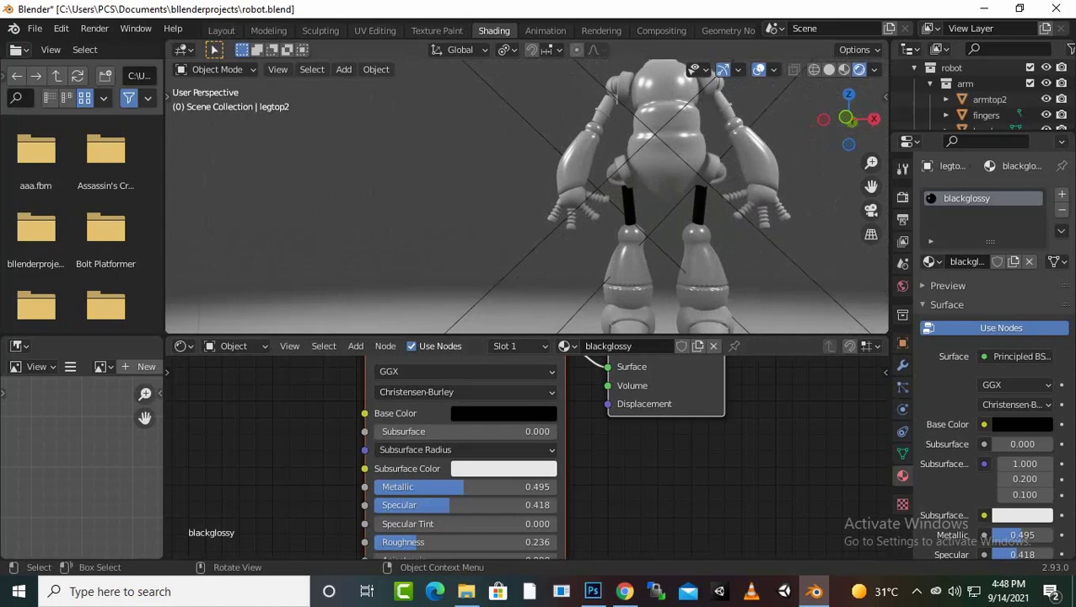
{"action": "left_click", "coordinate": [989, 100]}
Assign the blackglossy material to the upper arm pieces.
{"action": "left_click", "coordinate": [932, 261]}
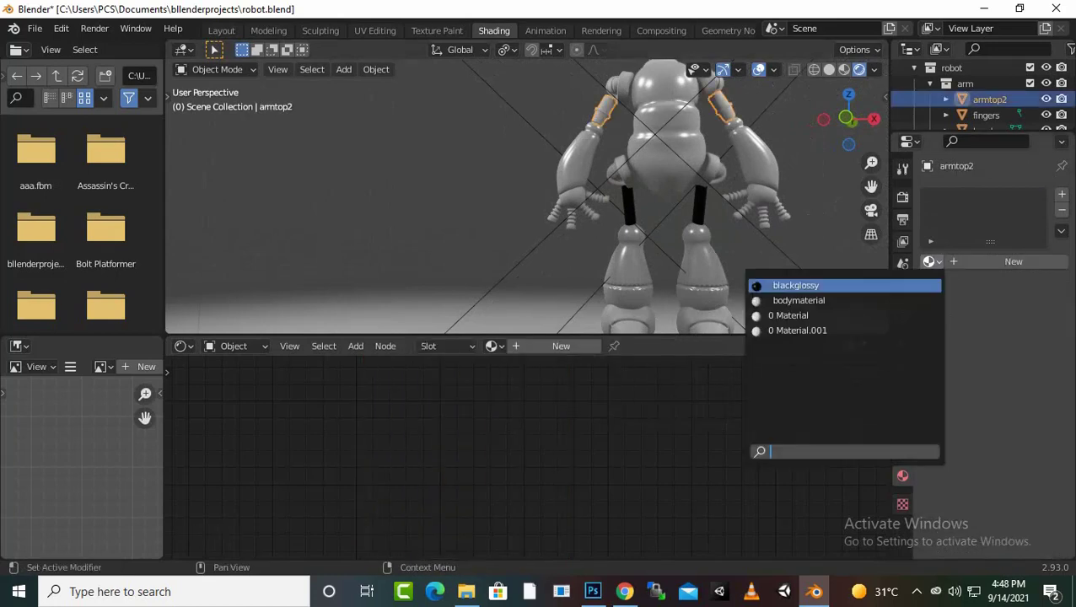
{"action": "left_click", "coordinate": [795, 285]}
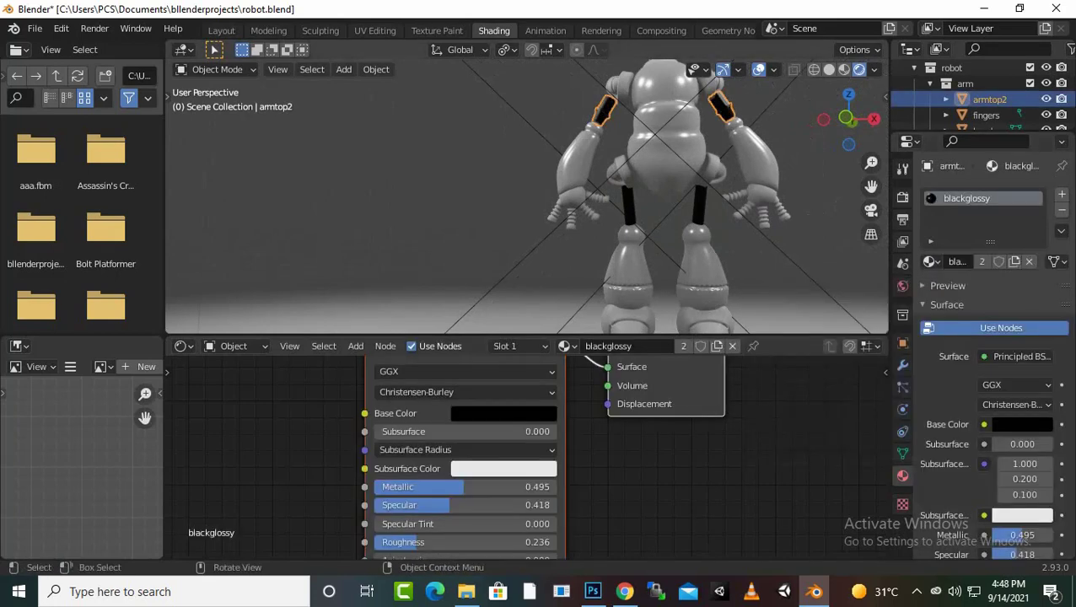
{"action": "scroll", "coordinate": [527, 195], "scroll_direction": "down", "scroll_amount": 2}
{"action": "middle_click_drag", "start_coordinate": [527, 195], "coordinate": [544, 192]}
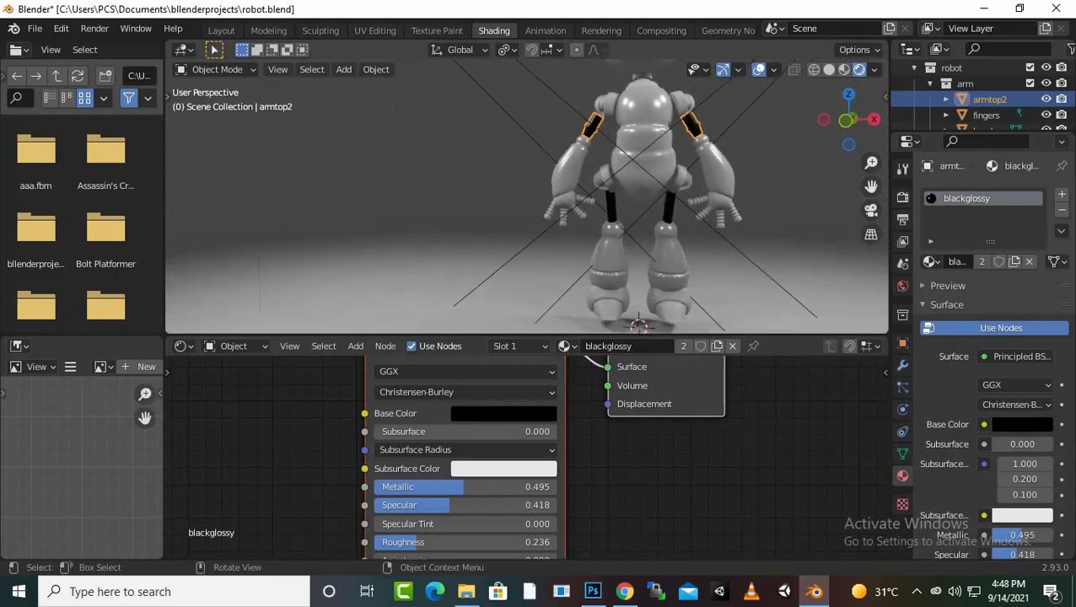
{"action": "scroll", "coordinate": [527, 195], "scroll_direction": "down", "scroll_amount": 2}
{"action": "middle_click_drag", "start_coordinate": [527, 196], "coordinate": [540, 194]}
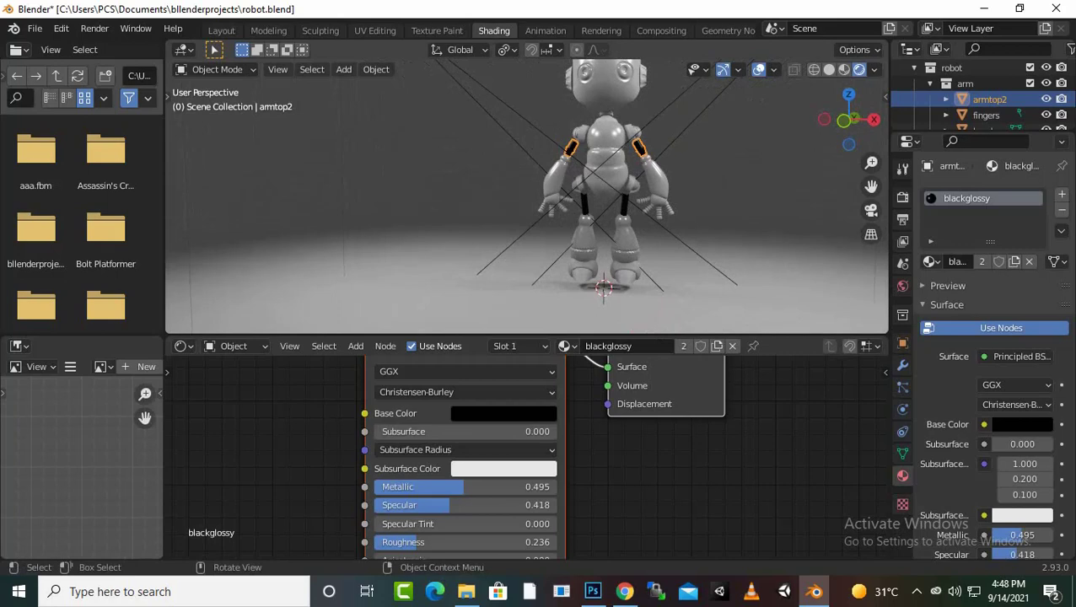
Give the spherical feet blackglossy too, then view the robot through the scene camera.
{"action": "left_click", "coordinate": [581, 269]}
{"action": "left_click", "coordinate": [930, 262]}
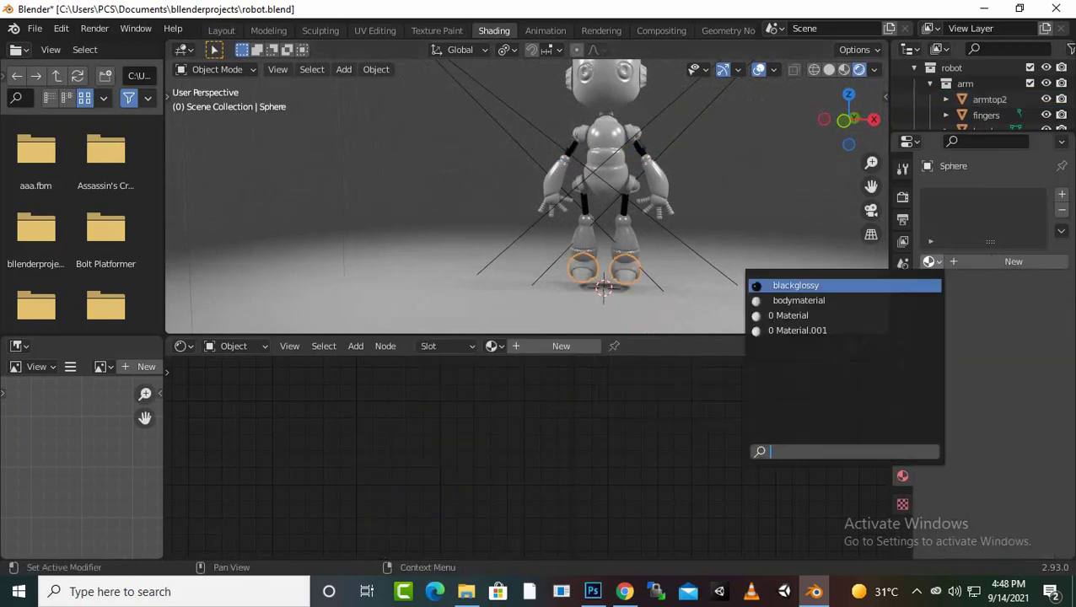
{"action": "key", "text": "Return"}
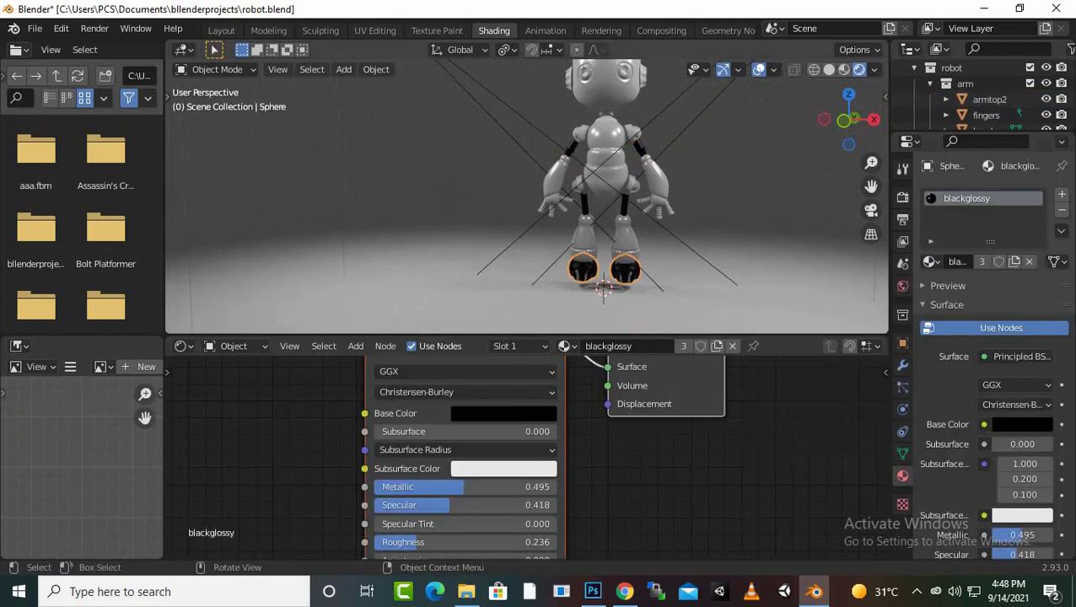
{"action": "left_click", "coordinate": [380, 304]}
{"action": "mouse_move", "coordinate": [506, 253]}
{"action": "middle_mouse_down"}
{"action": "mouse_move", "coordinate": [573, 253]}
{"action": "mouse_move", "coordinate": [539, 253]}
{"action": "middle_mouse_up"}
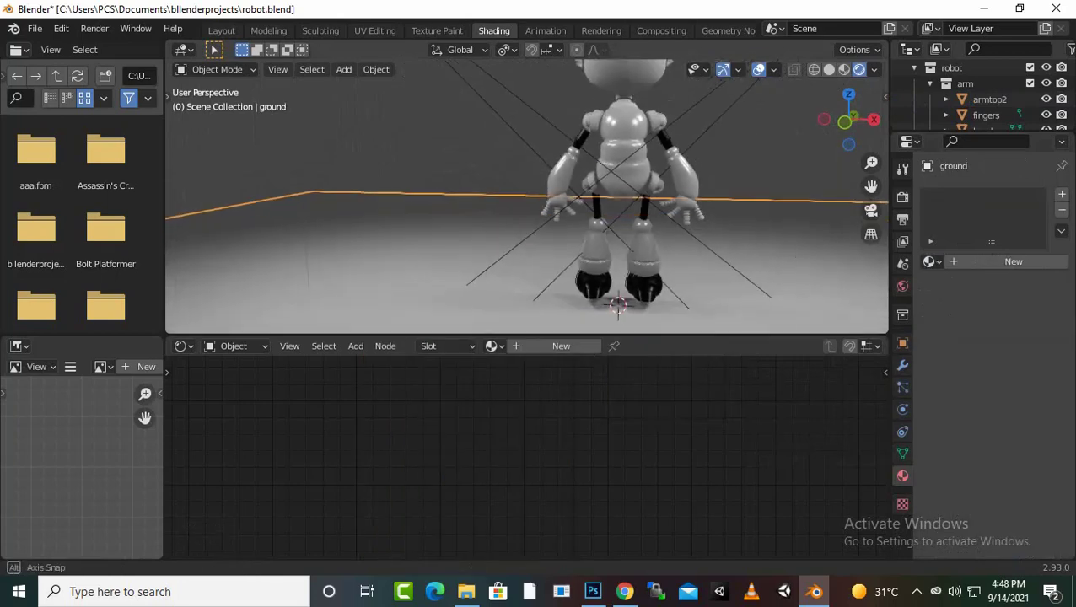
{"action": "mouse_move", "coordinate": [527, 194]}
{"action": "middle_mouse_down"}
{"action": "mouse_move", "coordinate": [506, 219]}
{"action": "mouse_move", "coordinate": [591, 203]}
{"action": "middle_mouse_up"}
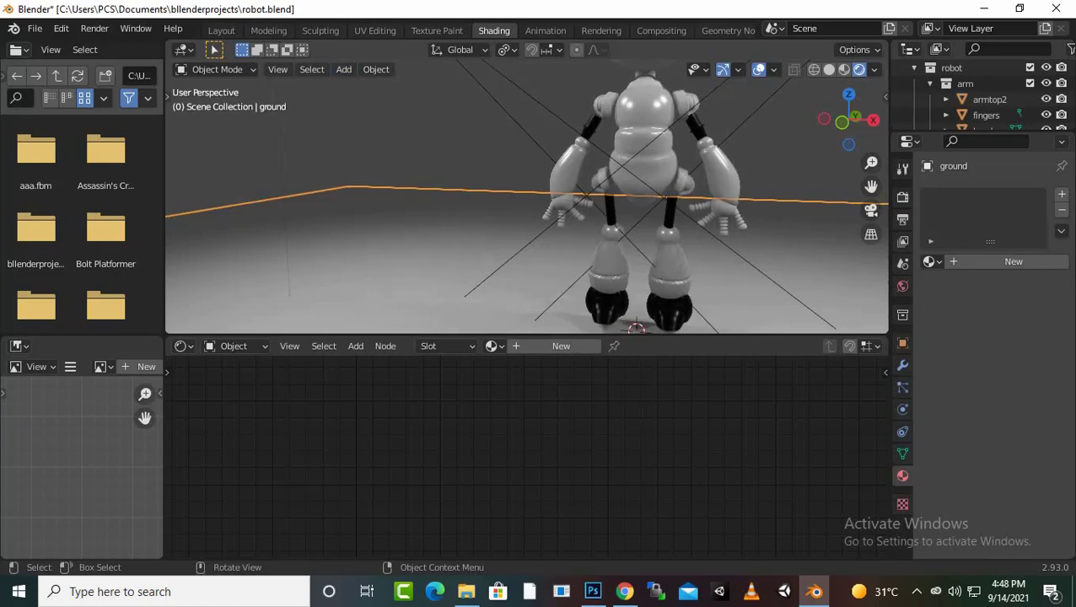
{"action": "left_click", "coordinate": [871, 210]}
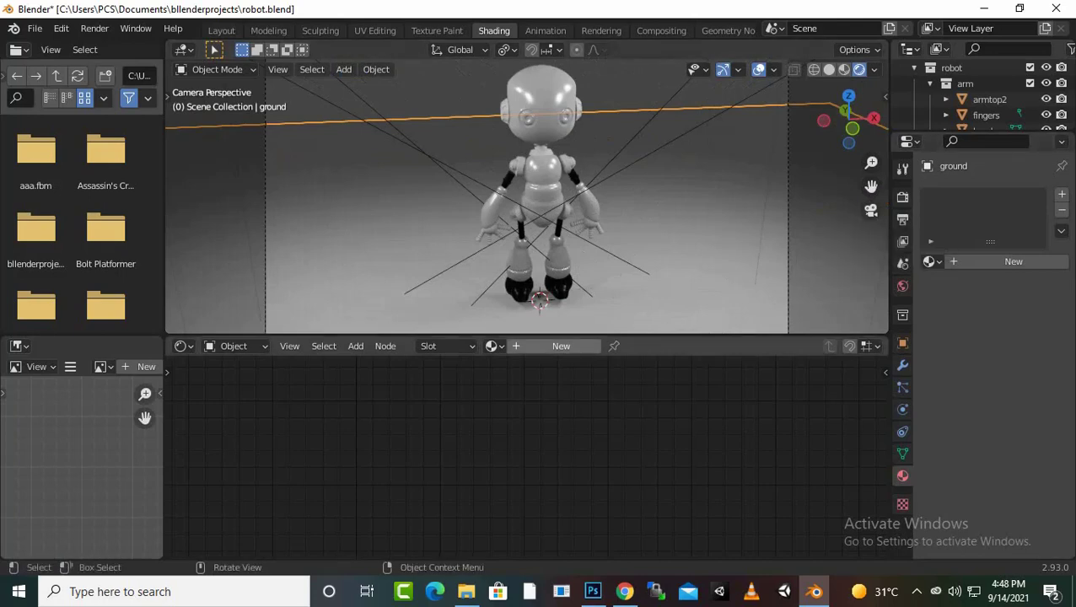
{"action": "left_click", "coordinate": [519, 288]}
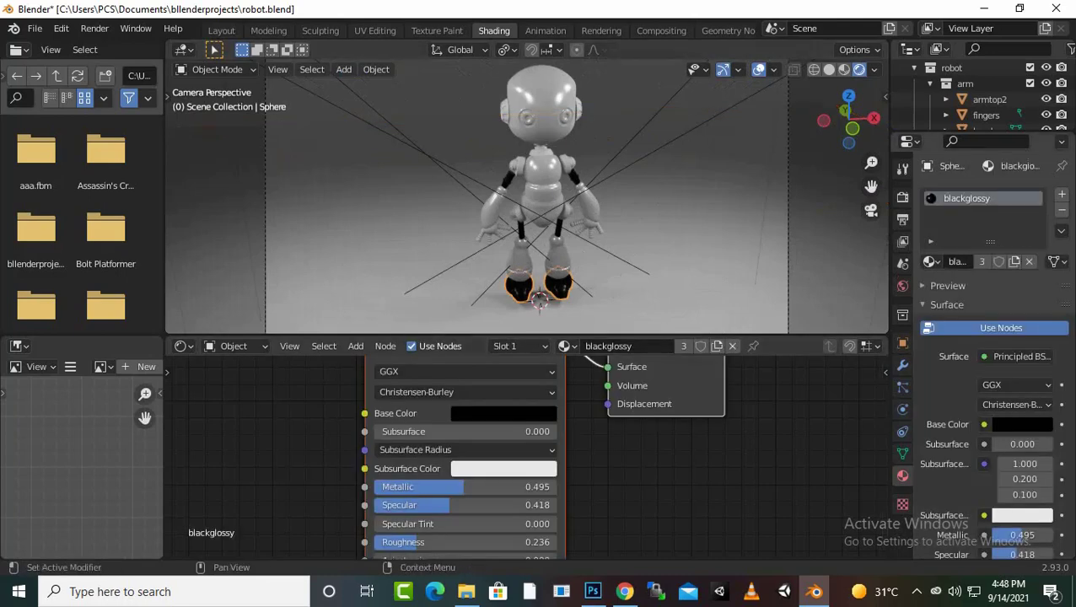
Replace the feet's blackglossy with a new material named jointglossy.
{"action": "left_click", "coordinate": [1029, 262]}
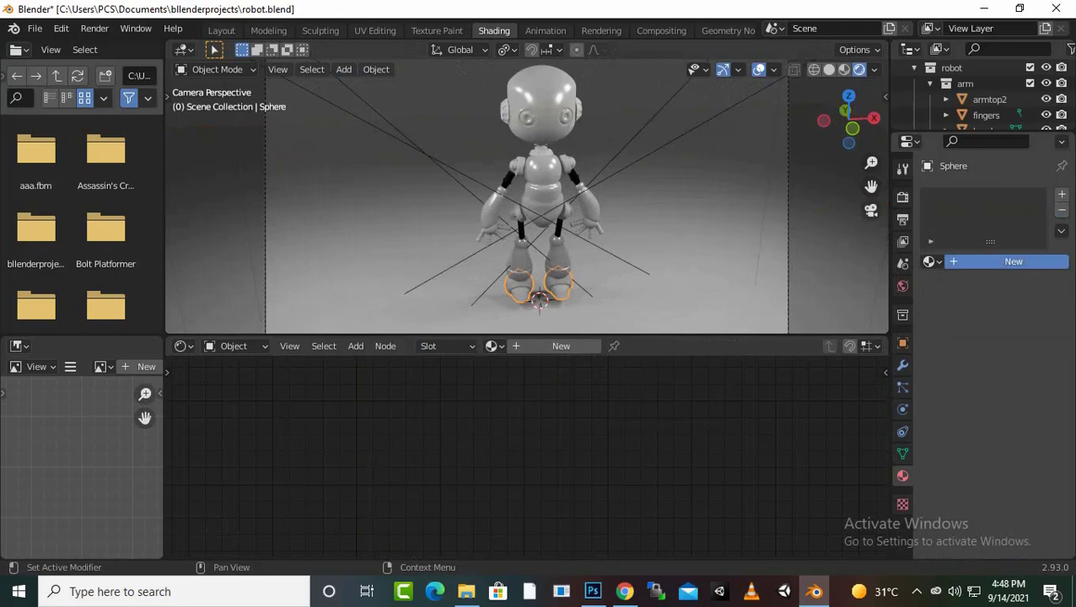
{"action": "left_click", "coordinate": [995, 261]}
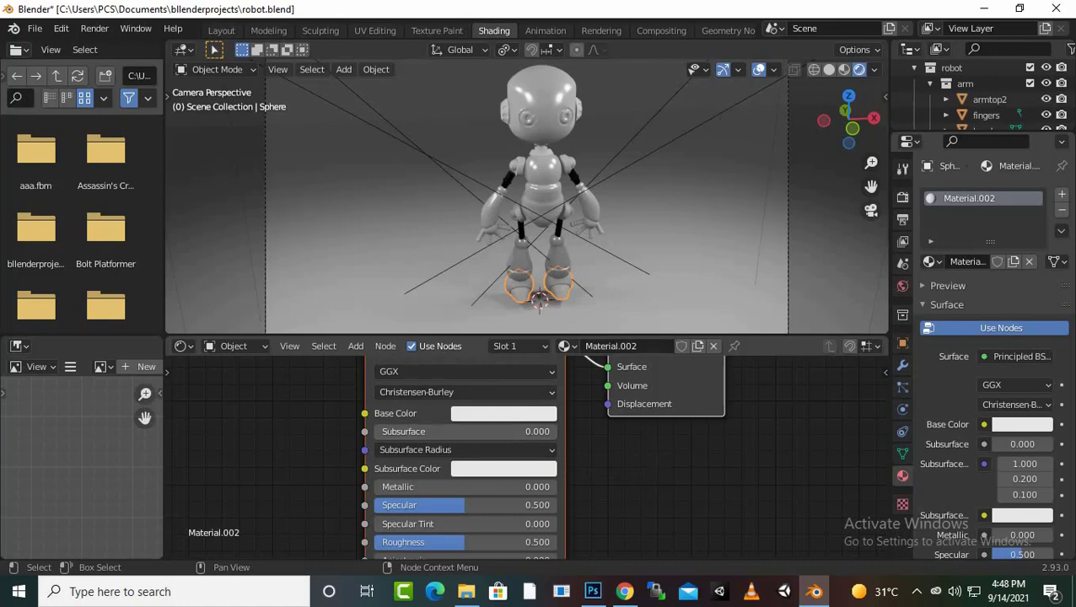
{"action": "double_click", "coordinate": [609, 346]}
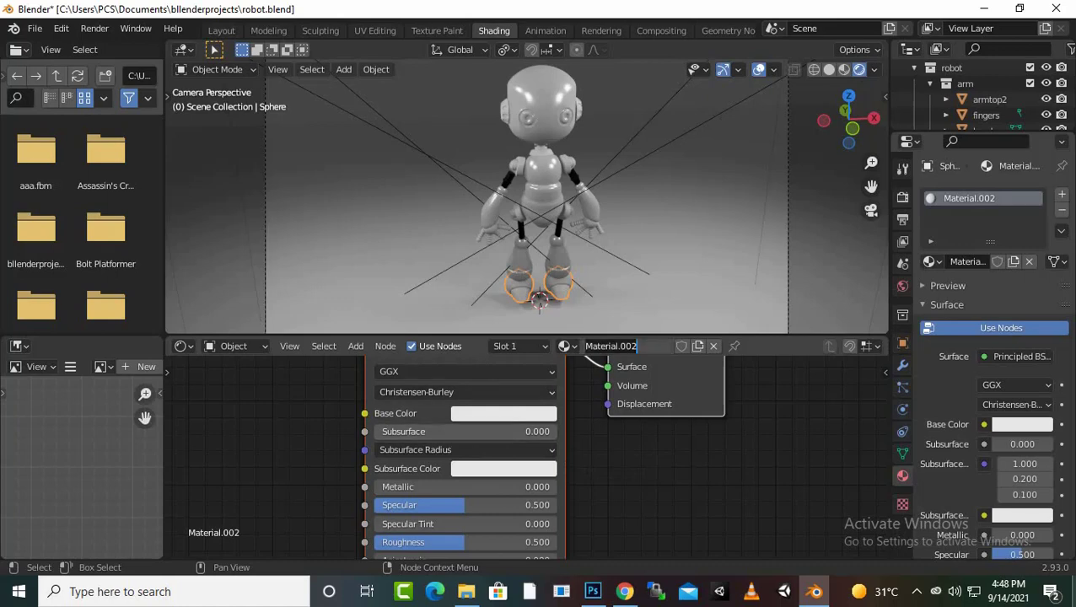
{"action": "type", "text": "jointg"}
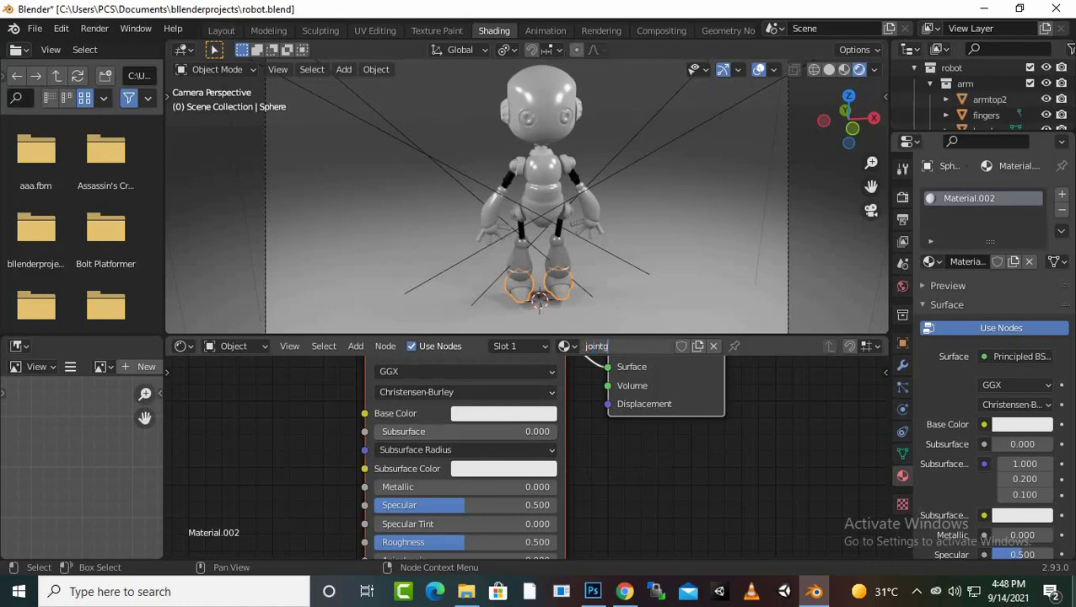
{"action": "type", "text": "lossy"}
{"action": "key", "text": "Return"}
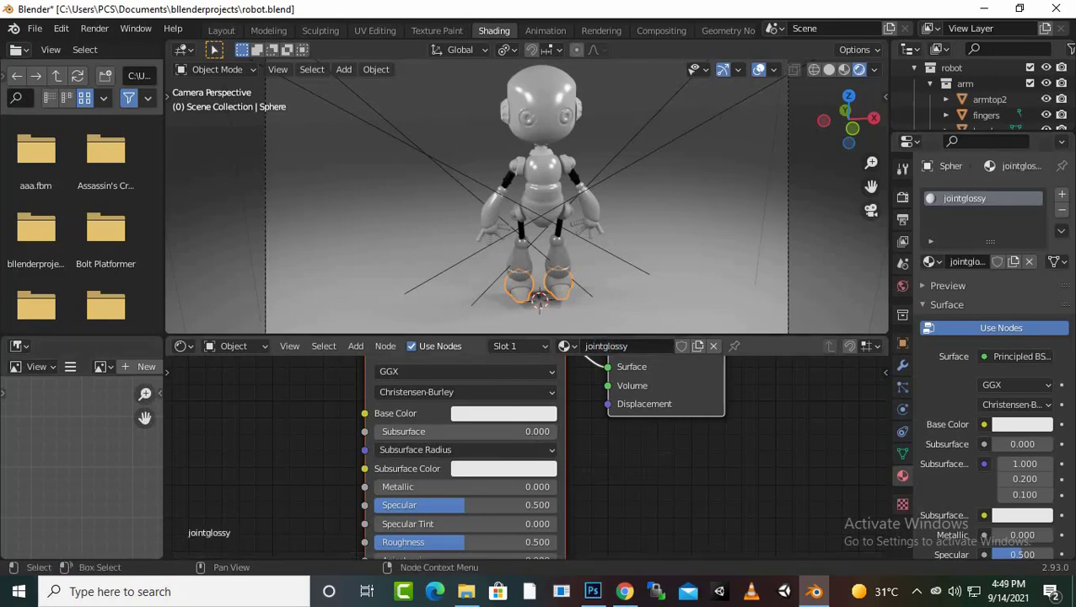
Make jointglossy cyan-blue with Metallic 0.500 and Roughness 0.282.
{"action": "left_click", "coordinate": [503, 414]}
{"action": "left_click", "coordinate": [556, 182]}
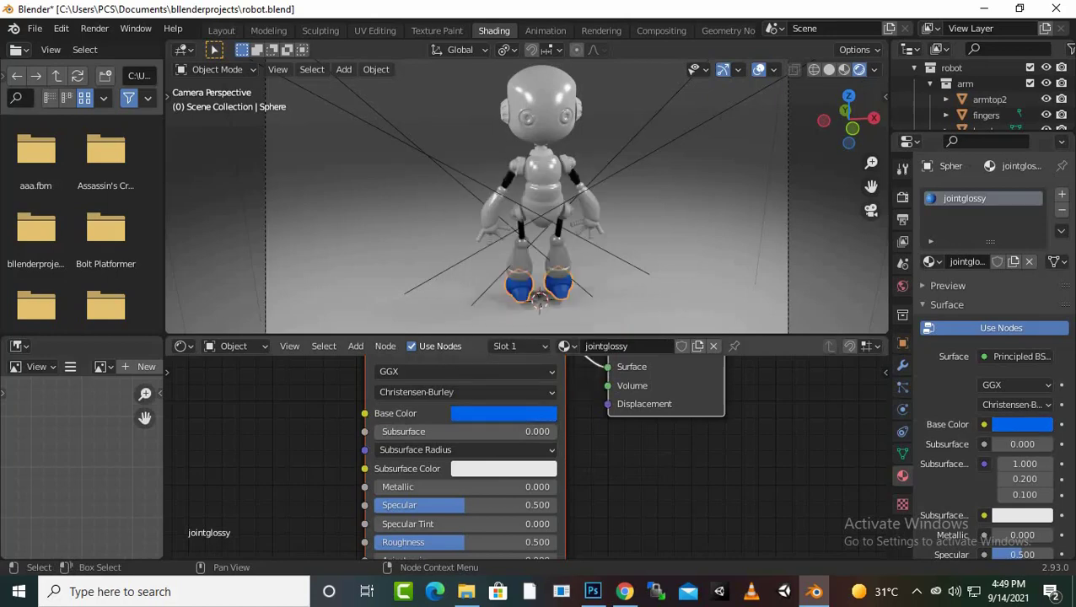
{"action": "left_click", "coordinate": [503, 413]}
{"action": "left_click_drag", "start_coordinate": [557, 182], "coordinate": [535, 174]}
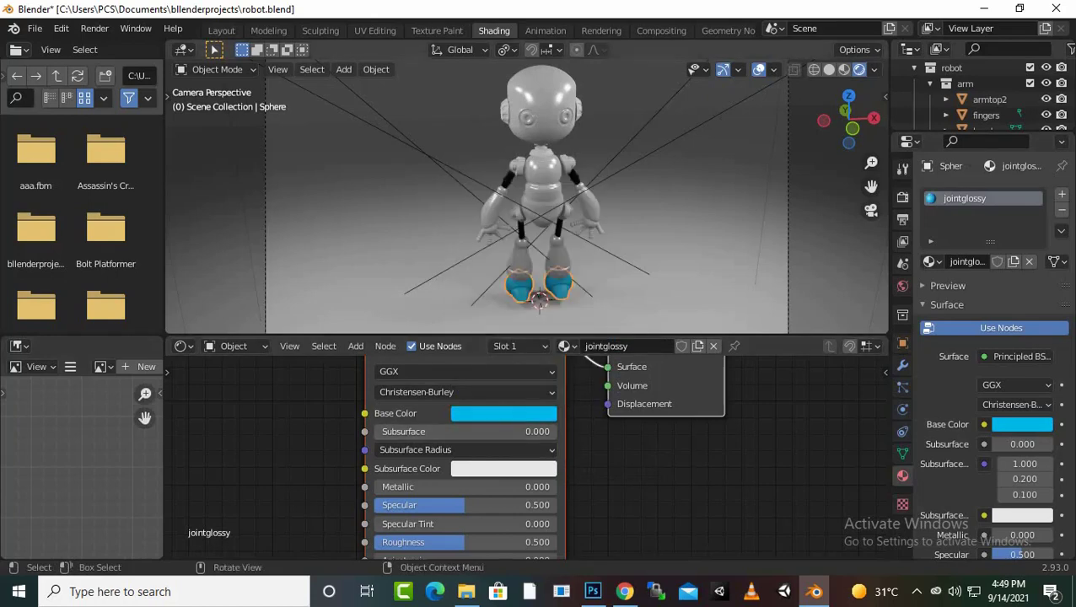
{"action": "scroll", "coordinate": [548, 93], "scroll_direction": "up", "scroll_amount": 3}
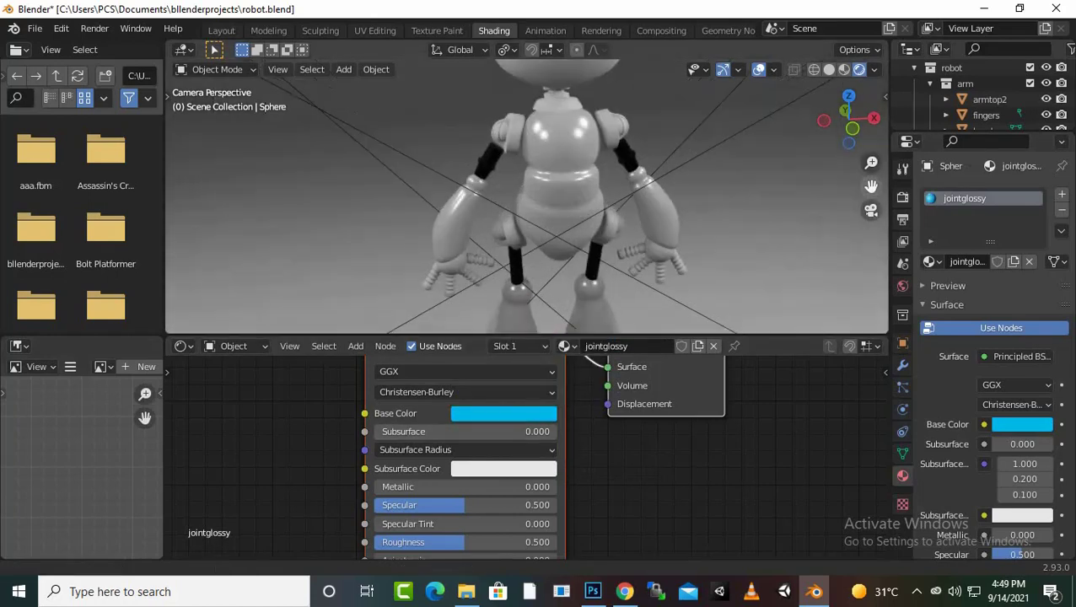
{"action": "key", "text": "KP_Decimal"}
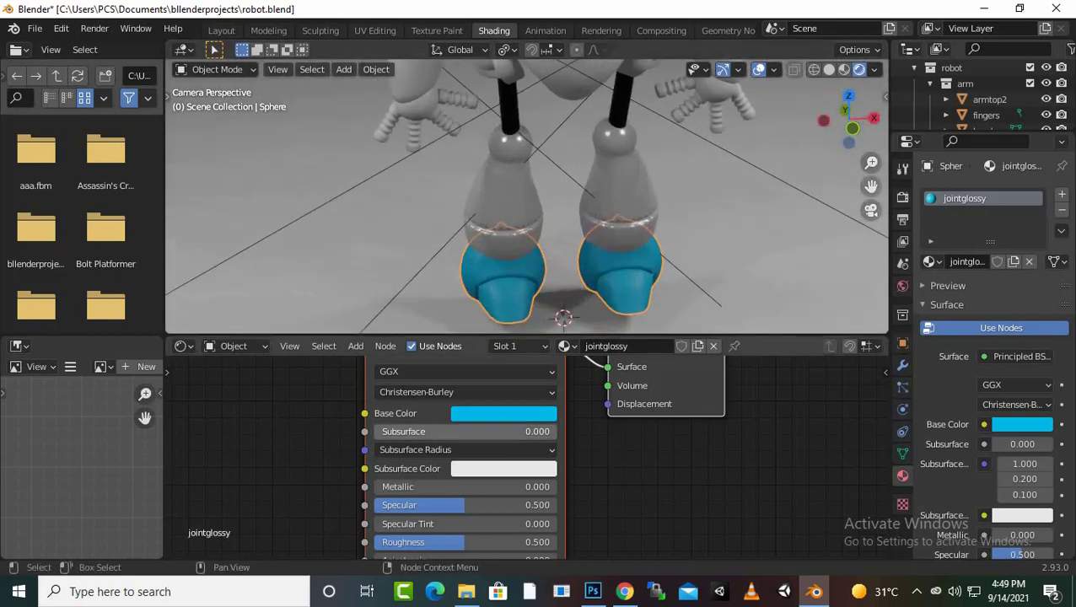
{"action": "left_click_drag", "start_coordinate": [464, 486], "coordinate": [512, 487]}
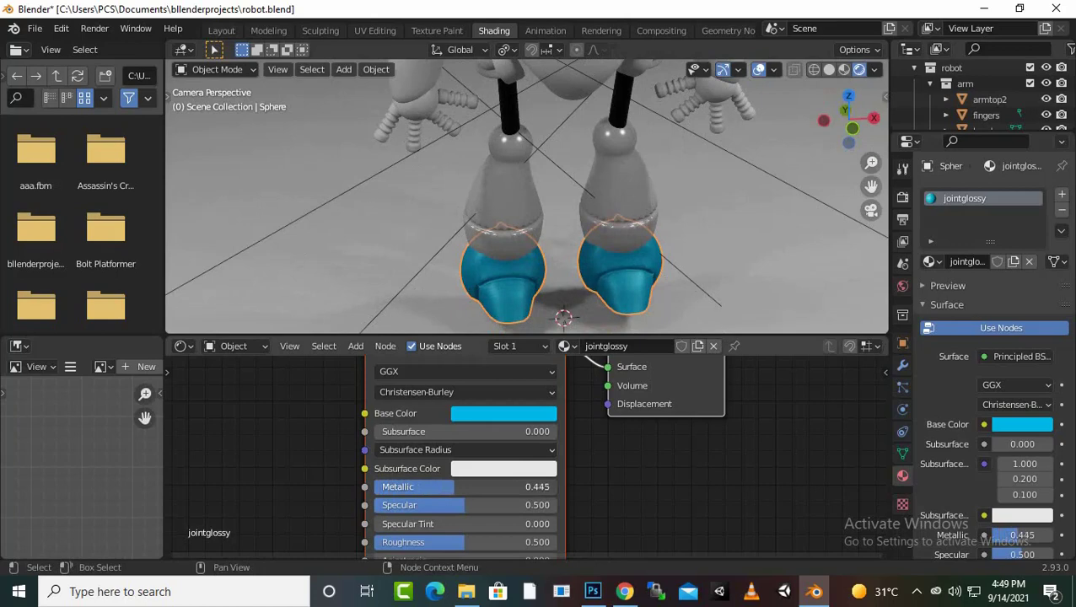
{"action": "left_click_drag", "start_coordinate": [464, 542], "coordinate": [427, 542]}
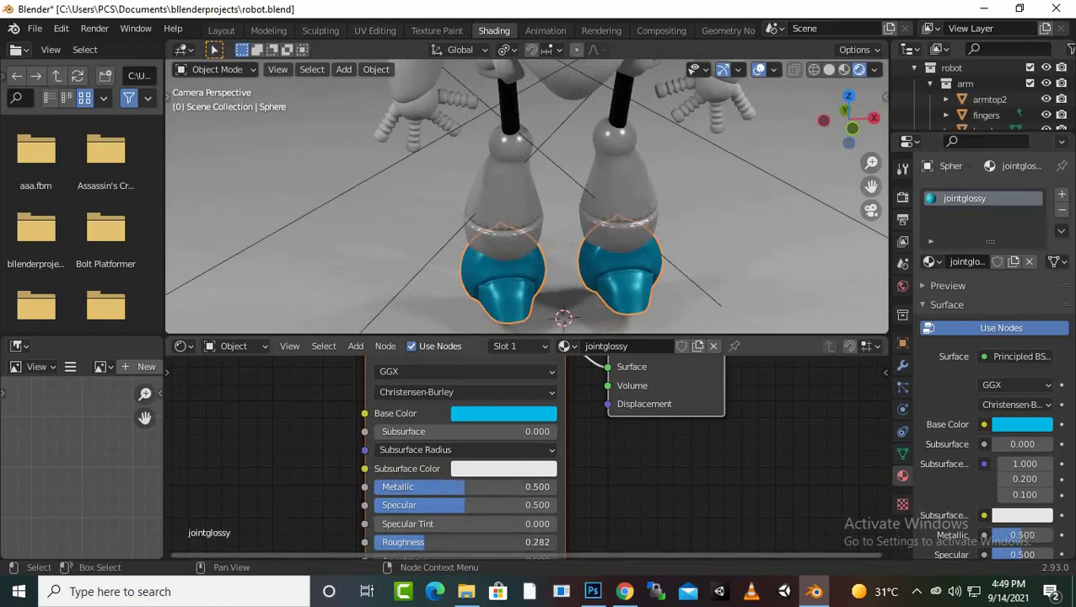
Set bodymaterial's Metallic to 0.5 and Roughness to 0.2.
{"action": "key", "text": "ctrl+z"}
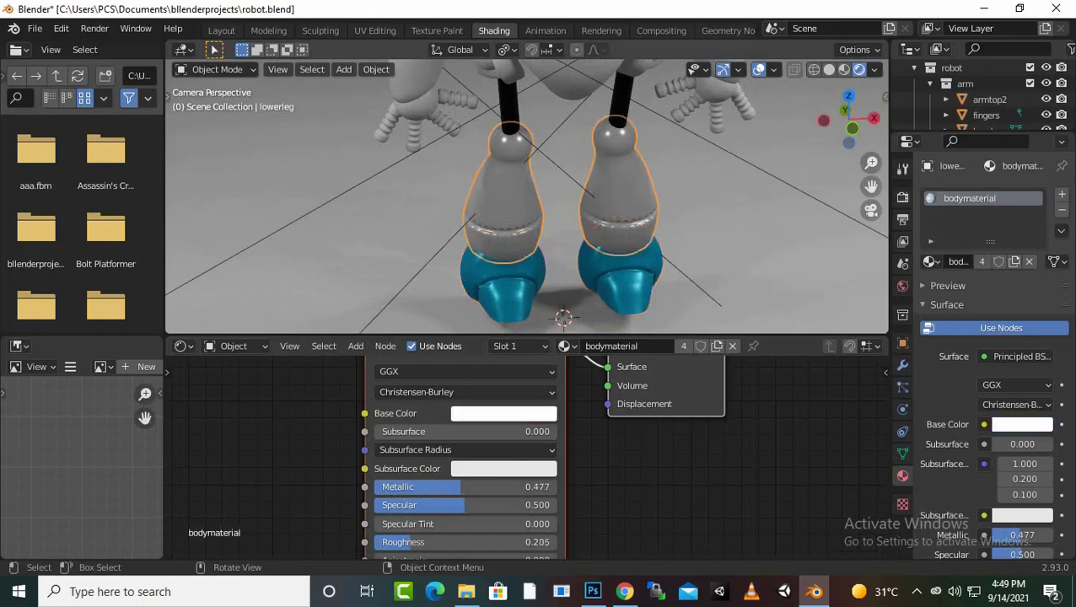
{"action": "key", "text": "ctrl+shift+z"}
{"action": "key", "text": "ctrl+z"}
{"action": "double_click", "coordinate": [464, 486]}
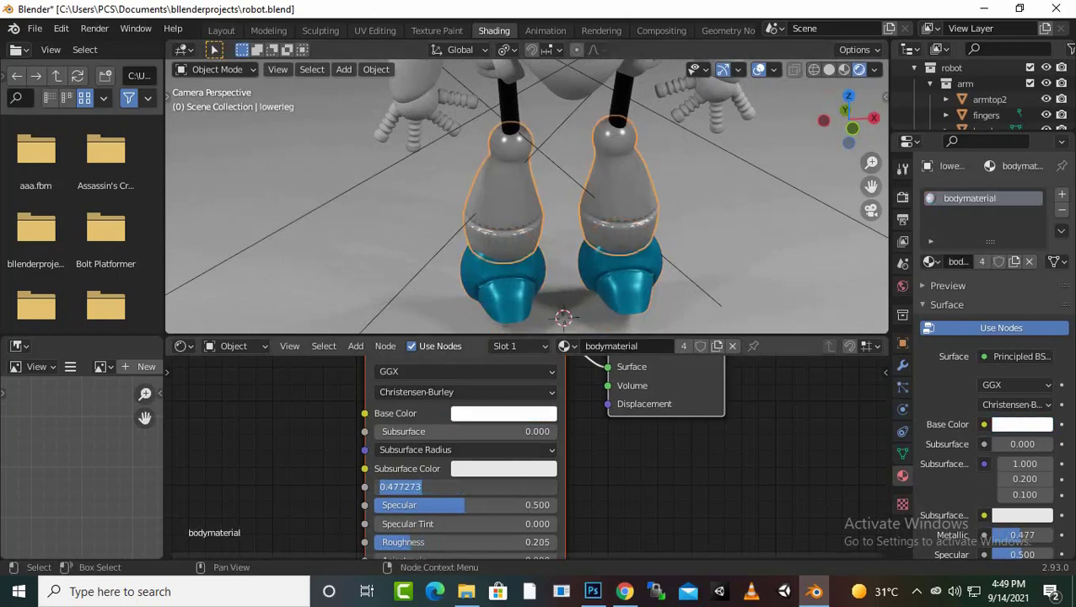
{"action": "type", "text": "0.5"}
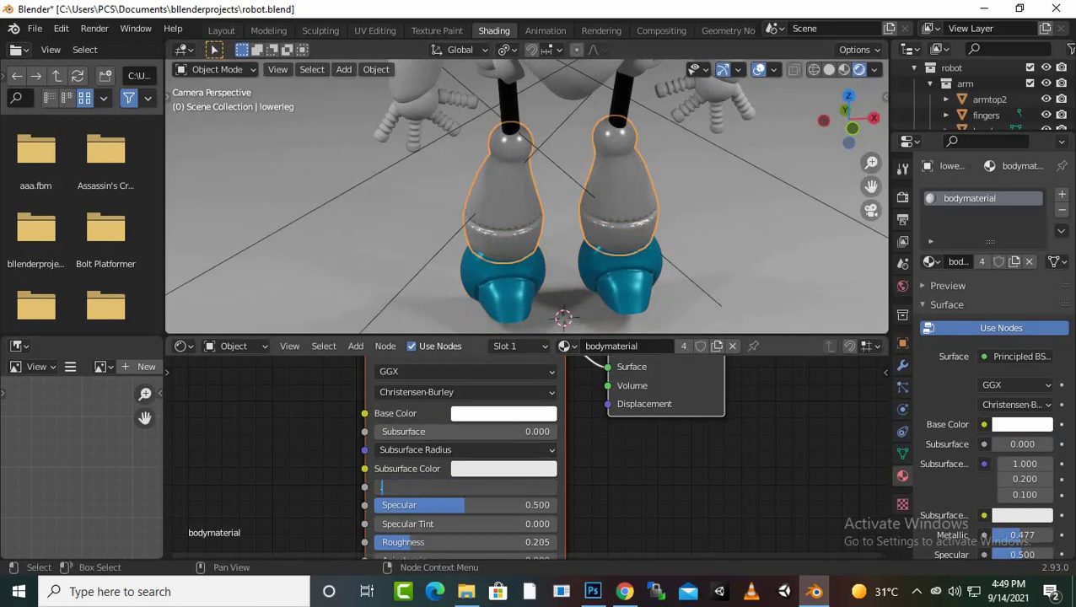
{"action": "key", "text": "Return"}
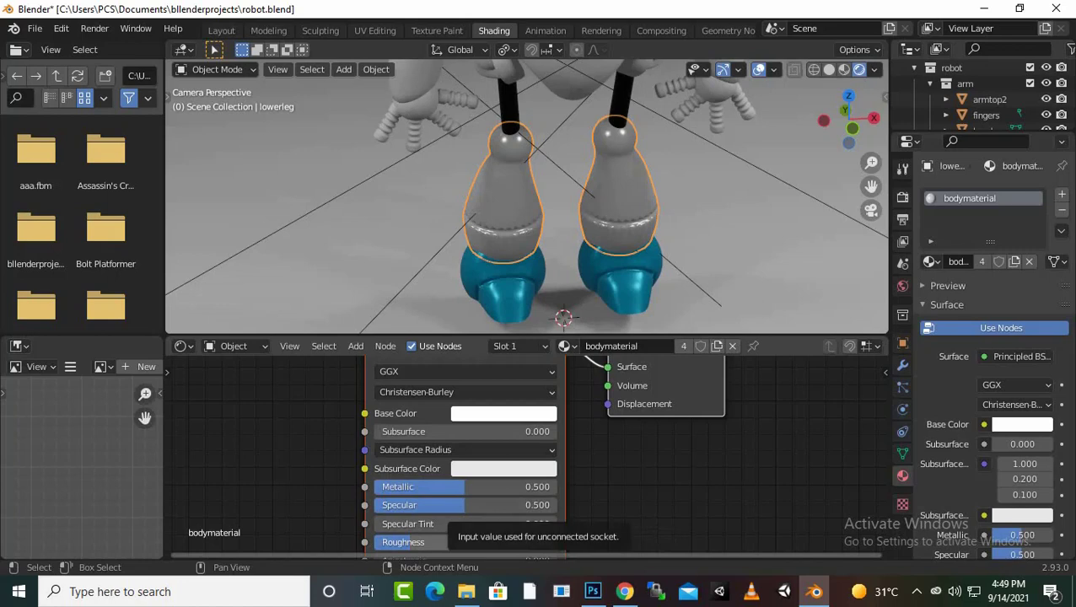
{"action": "left_click", "coordinate": [412, 542]}
{"action": "type", "text": "0.2"}
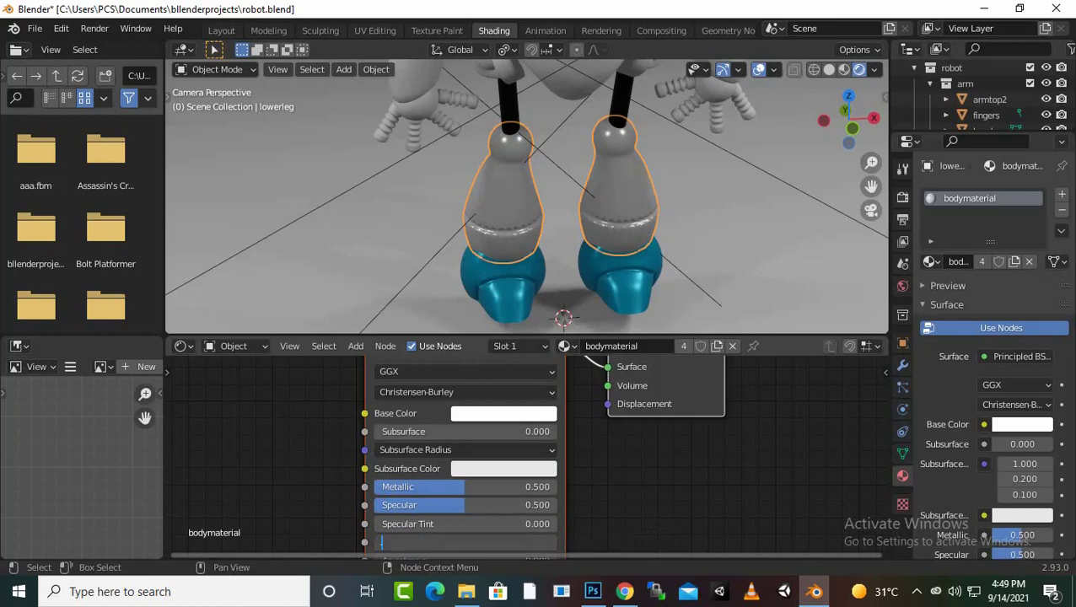
{"action": "key", "text": "Return"}
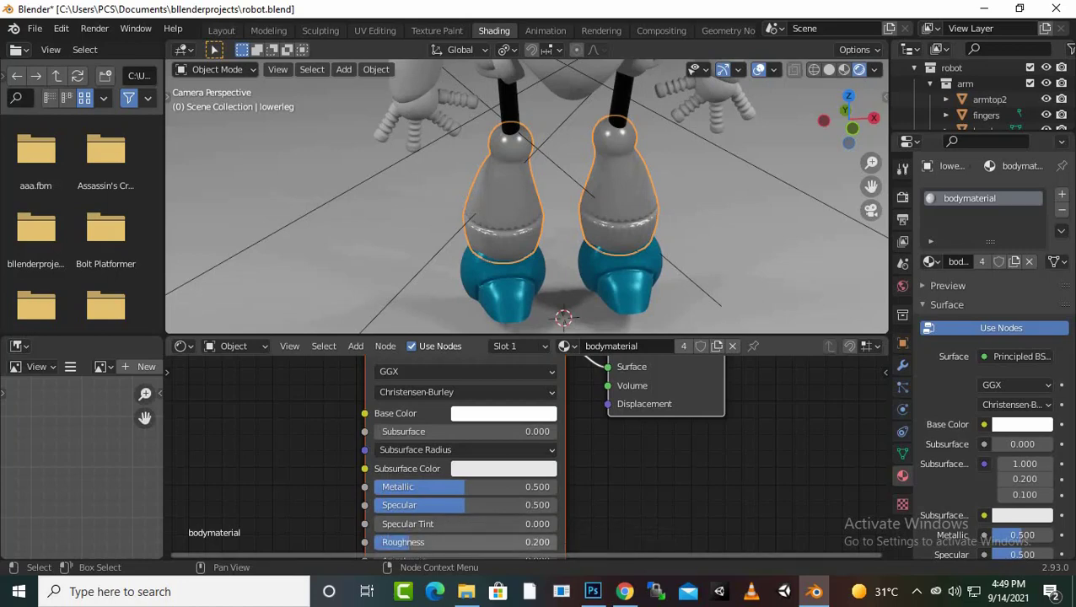
Select the blue feet and lower jointglossy's Roughness to 0.2.
{"action": "left_click", "coordinate": [540, 300]}
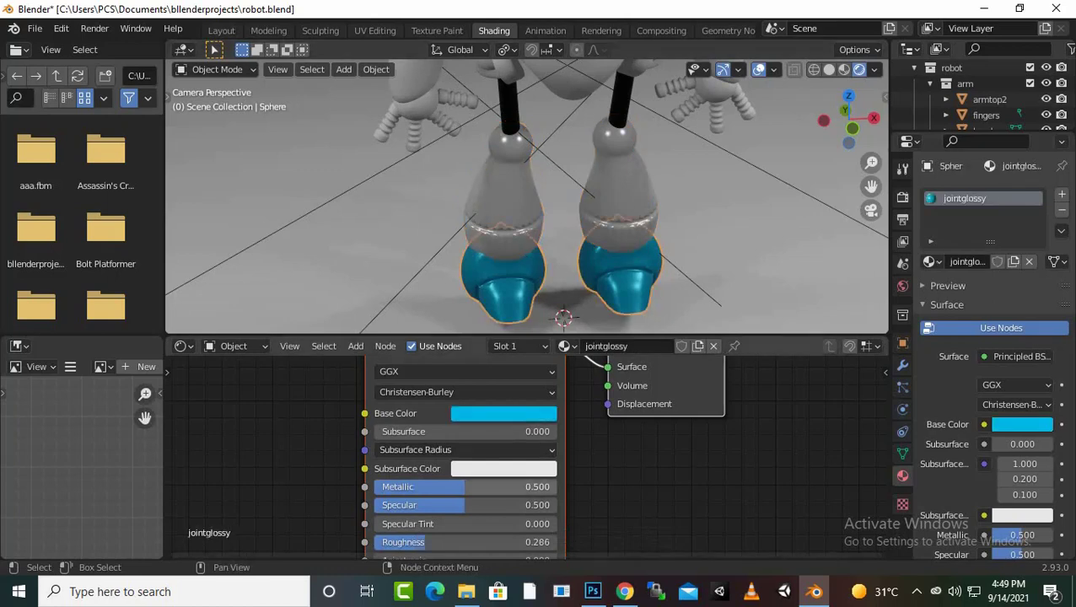
{"action": "left_click", "coordinate": [463, 542]}
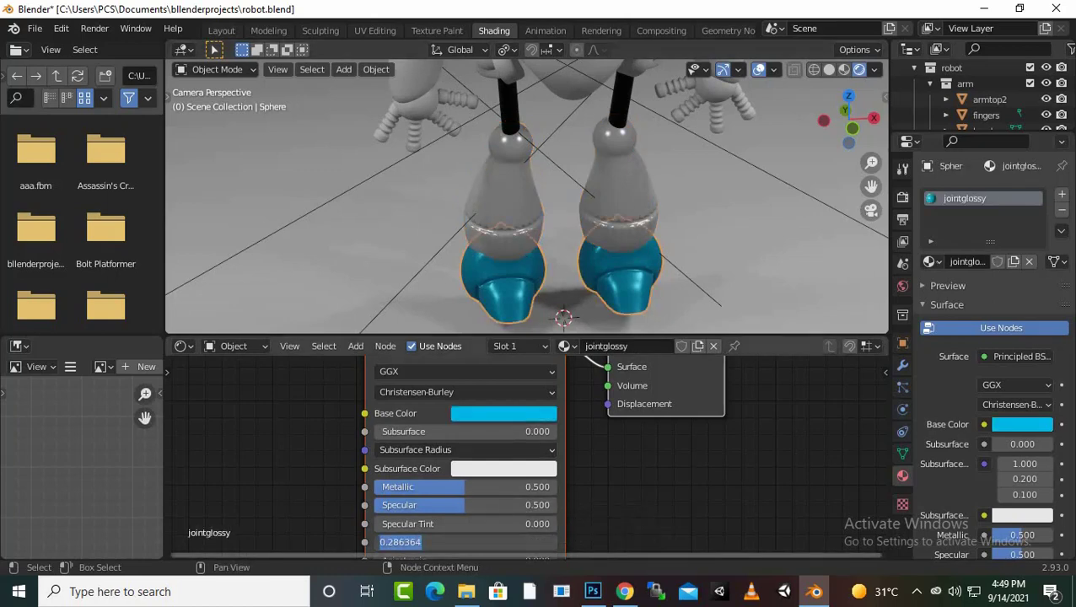
{"action": "type", "text": "0.2"}
{"action": "key", "text": "Return"}
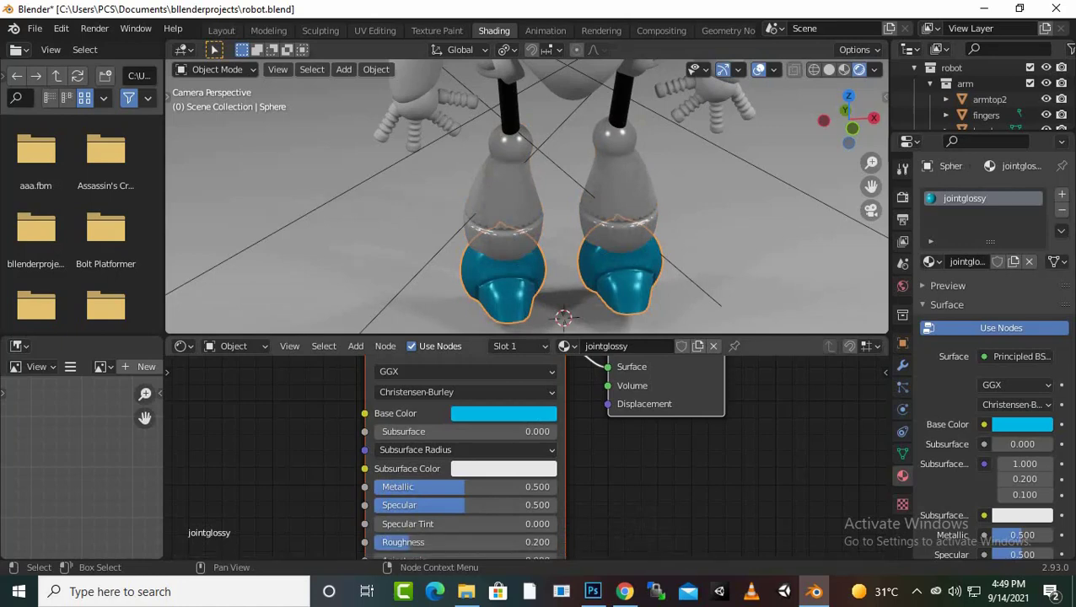
{"action": "scroll", "coordinate": [527, 194], "scroll_direction": "down", "scroll_amount": 5}
{"action": "scroll", "coordinate": [527, 193], "scroll_direction": "down", "scroll_amount": 2}
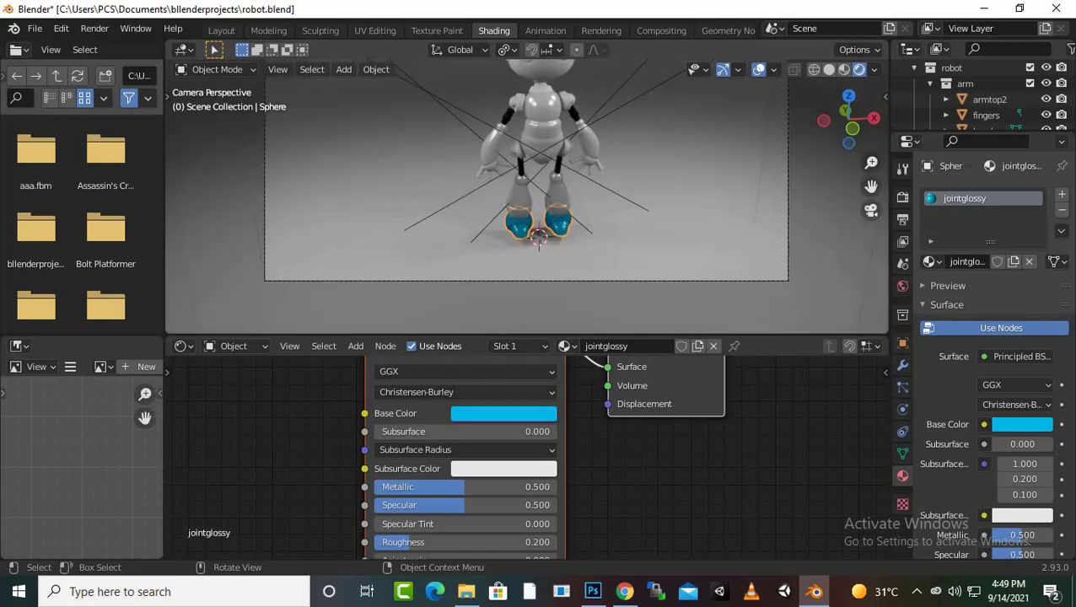
{"action": "scroll", "coordinate": [527, 194], "scroll_direction": "up", "scroll_amount": 3}
Select the black upper leg parts and set blackglossy's Metallic and Specular to 0.5.
{"action": "left_click", "coordinate": [518, 153]}
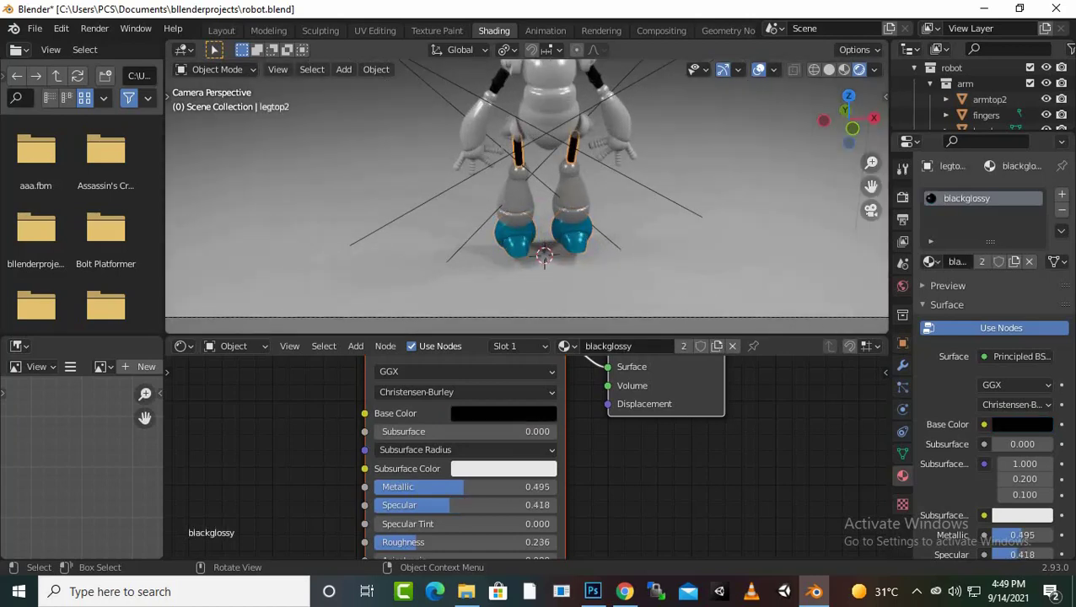
{"action": "left_click", "coordinate": [464, 487]}
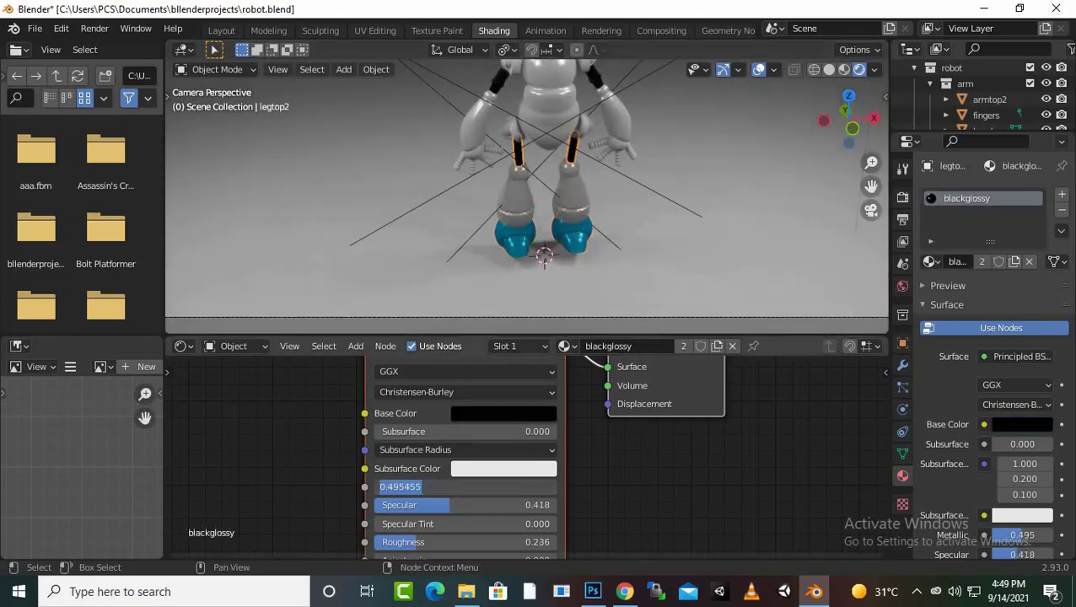
{"action": "type", "text": ".5"}
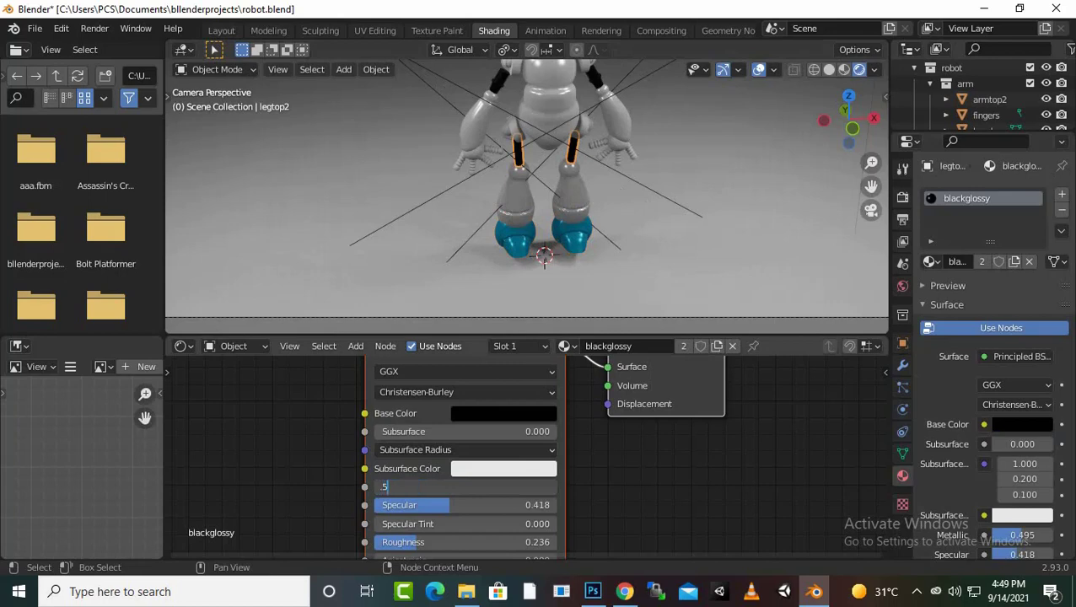
{"action": "key", "text": "Return"}
{"action": "left_click", "coordinate": [463, 505]}
{"action": "key", "text": "BackSpace"}
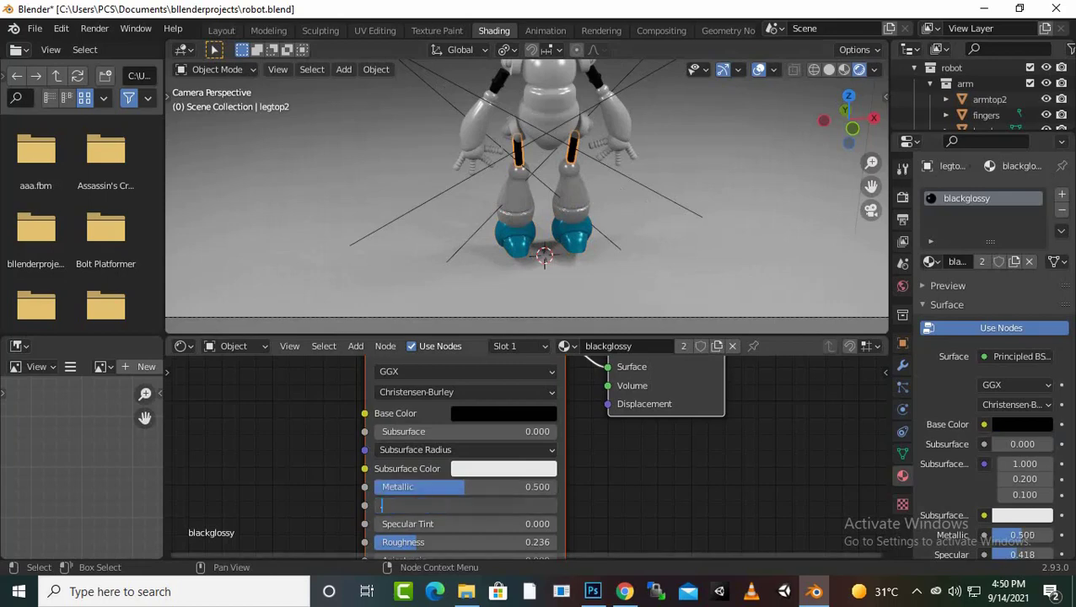
{"action": "type", "text": ".5"}
{"action": "key", "text": "Return"}
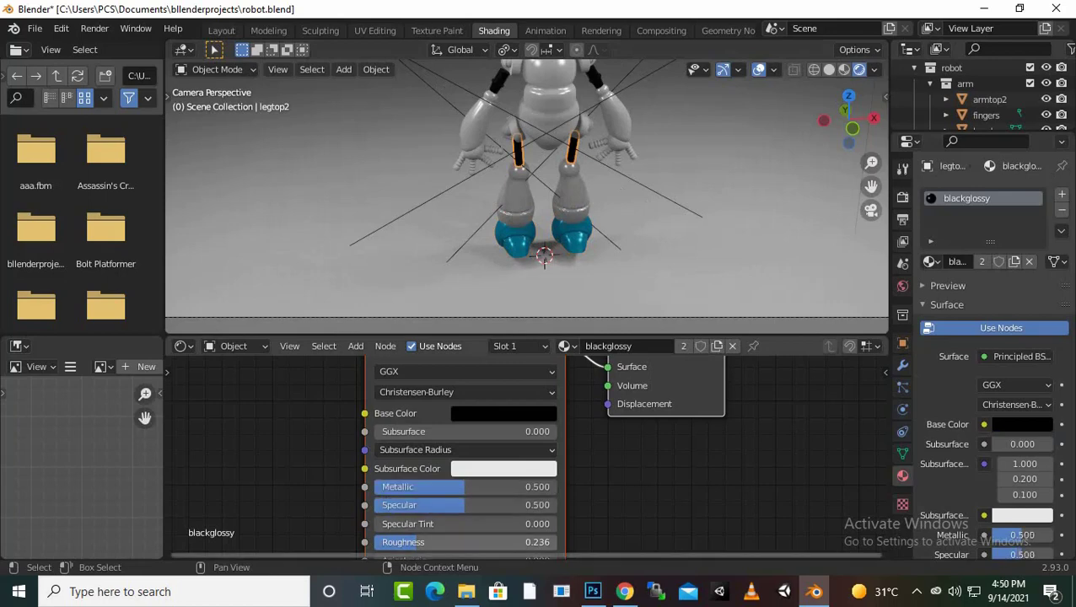
Lower blackglossy's Roughness to 0.2.
{"action": "left_click", "coordinate": [464, 543]}
{"action": "key", "text": "BackSpace"}
{"action": "type", "text": ".2"}
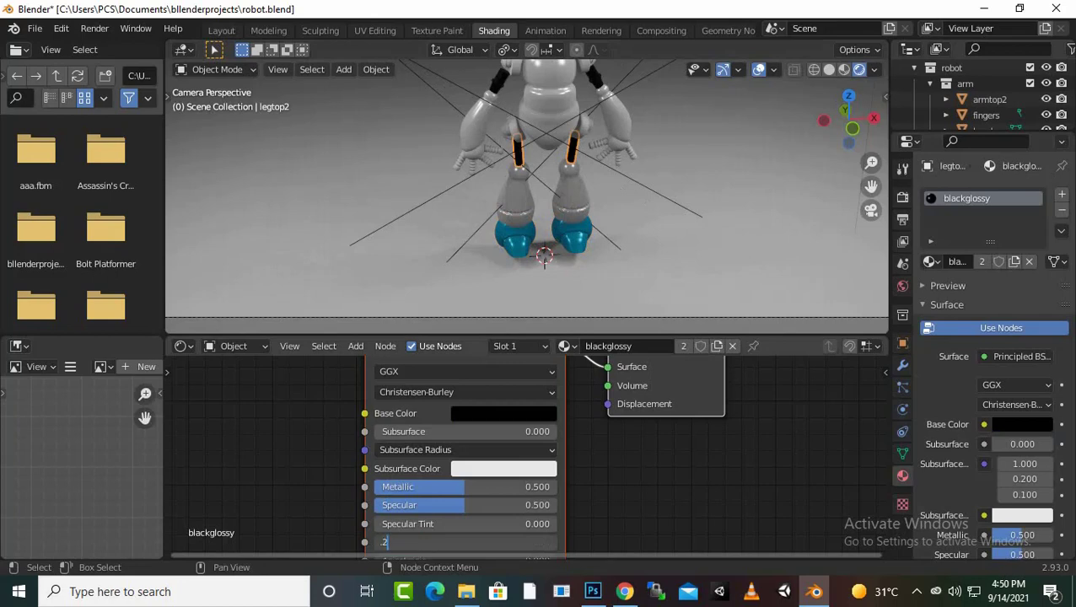
{"action": "key", "text": "Return"}
{"action": "scroll", "coordinate": [526, 194], "scroll_direction": "up", "scroll_amount": 3}
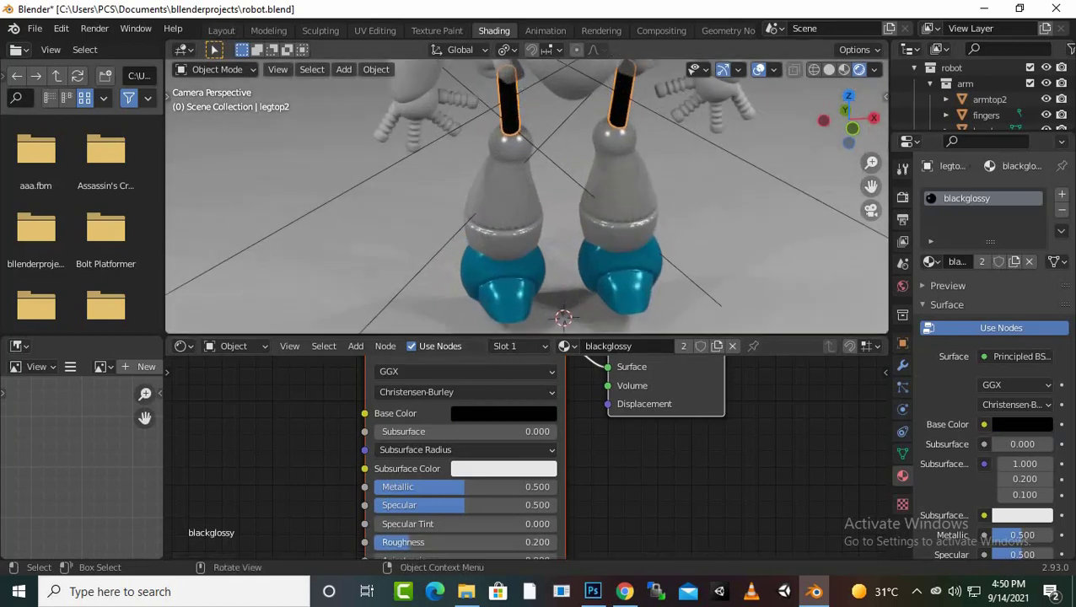
{"action": "scroll", "coordinate": [525, 194], "scroll_direction": "down", "scroll_amount": 2}
{"action": "scroll", "coordinate": [526, 194], "scroll_direction": "down", "scroll_amount": 2}
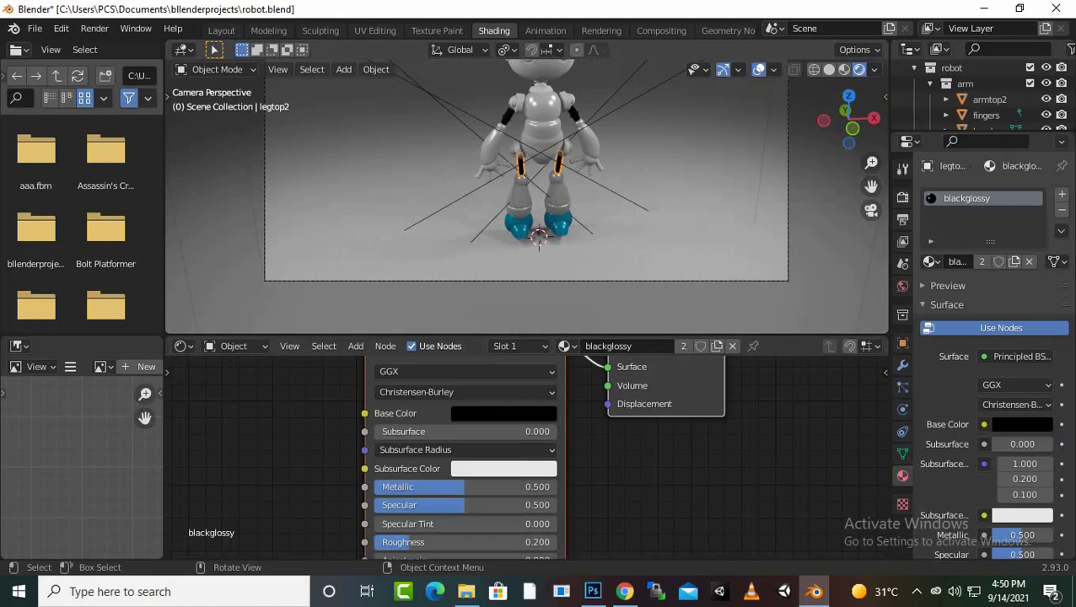
{"action": "middle_click_drag", "start_coordinate": [525, 194], "coordinate": [539, 198]}
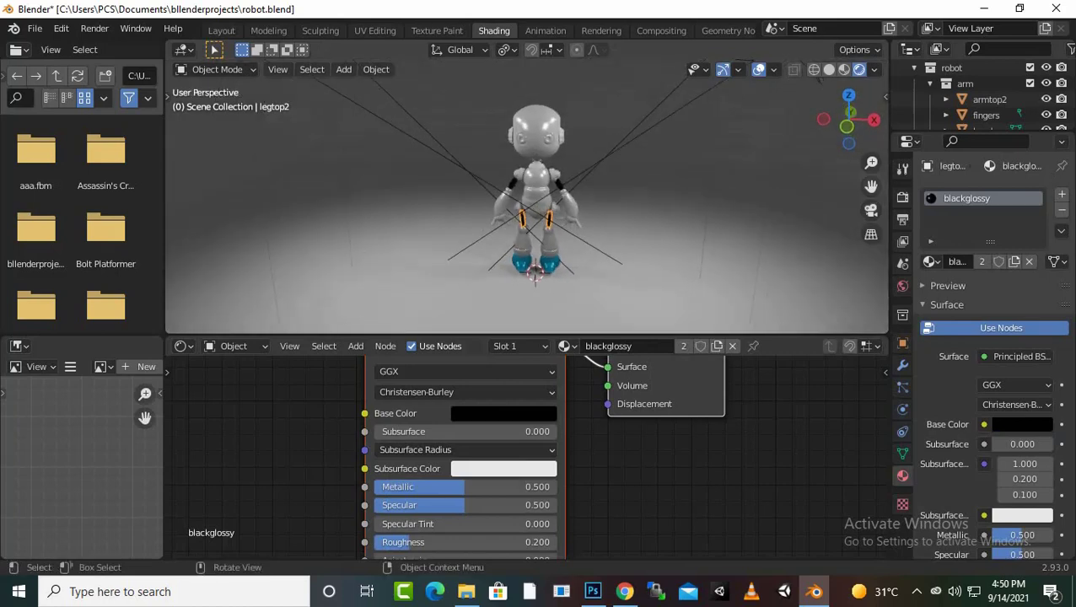
{"action": "scroll", "coordinate": [532, 194], "scroll_direction": "up", "scroll_amount": 2}
Select the neck and assign it the existing blackglossy material.
{"action": "left_click", "coordinate": [547, 89]}
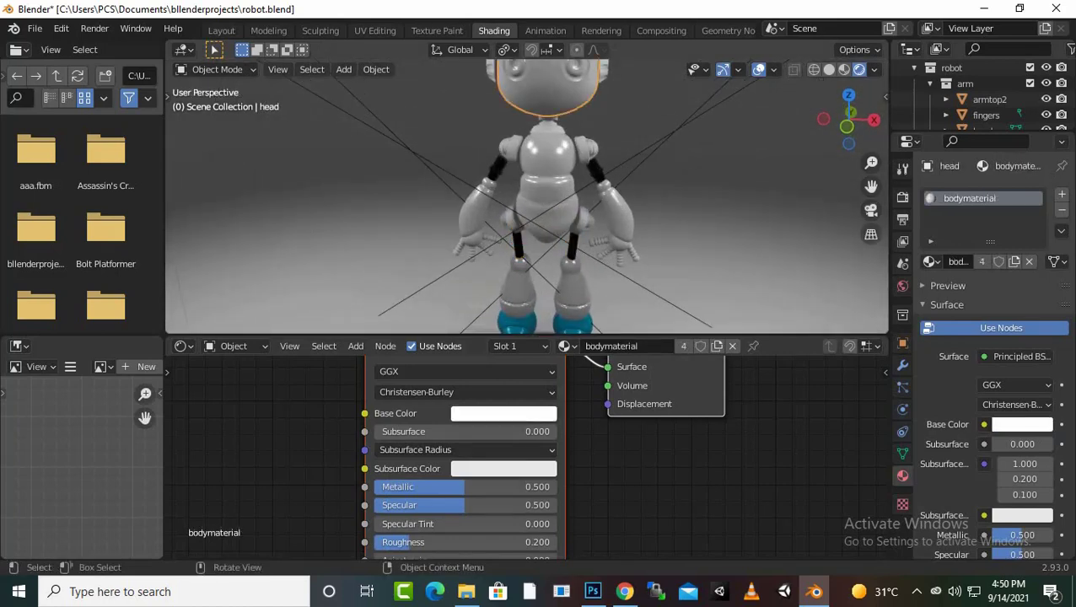
{"action": "left_click", "coordinate": [547, 128]}
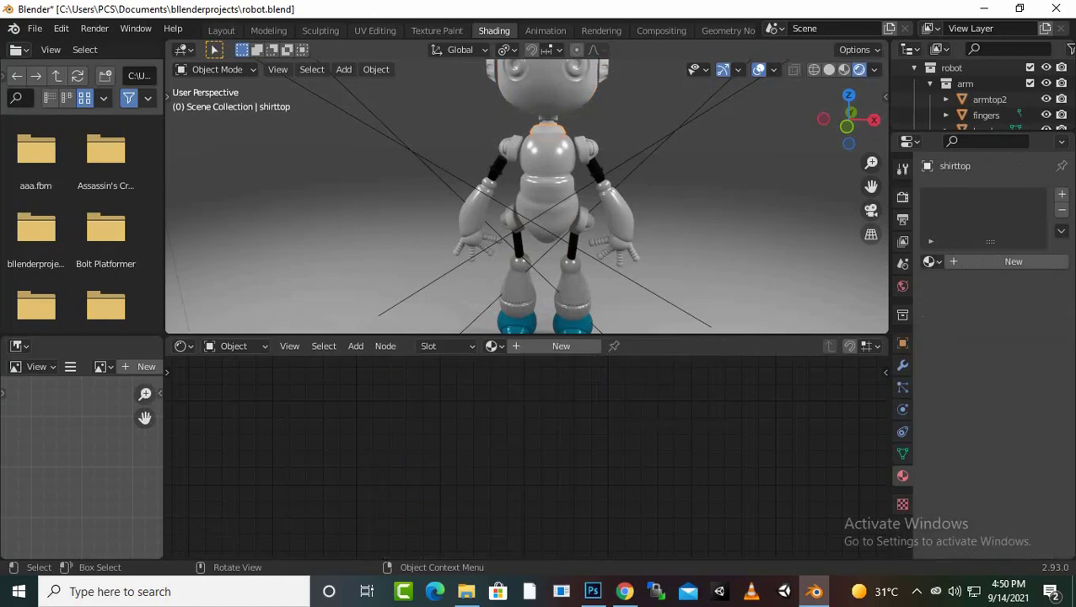
{"action": "left_click", "coordinate": [546, 89]}
{"action": "left_click", "coordinate": [547, 116]}
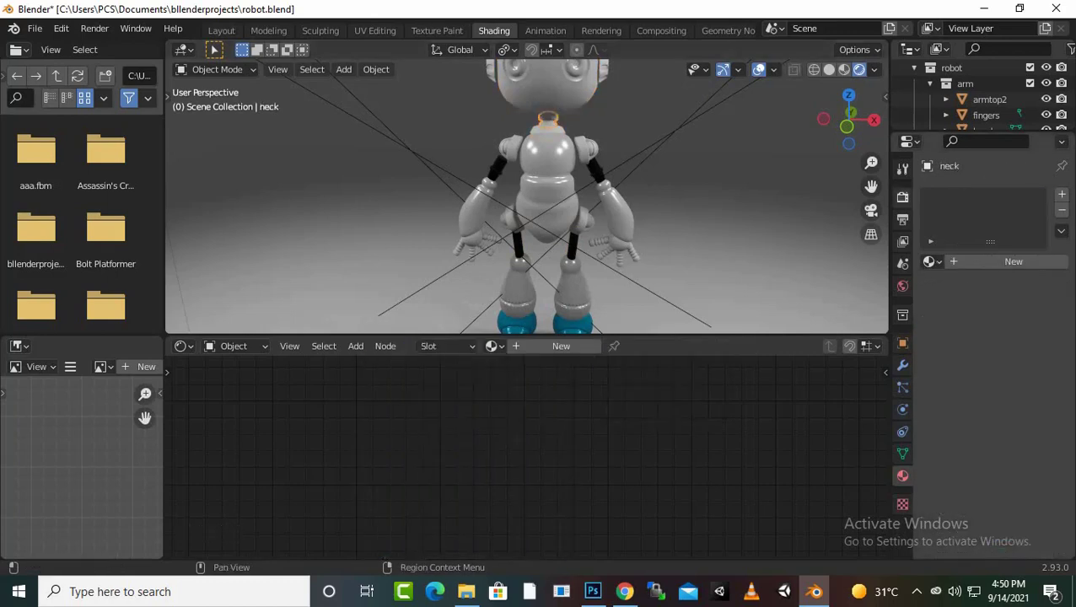
{"action": "left_click", "coordinate": [928, 262]}
{"action": "key", "text": "Down"}
{"action": "key", "text": "Down"}
{"action": "key", "text": "Down"}
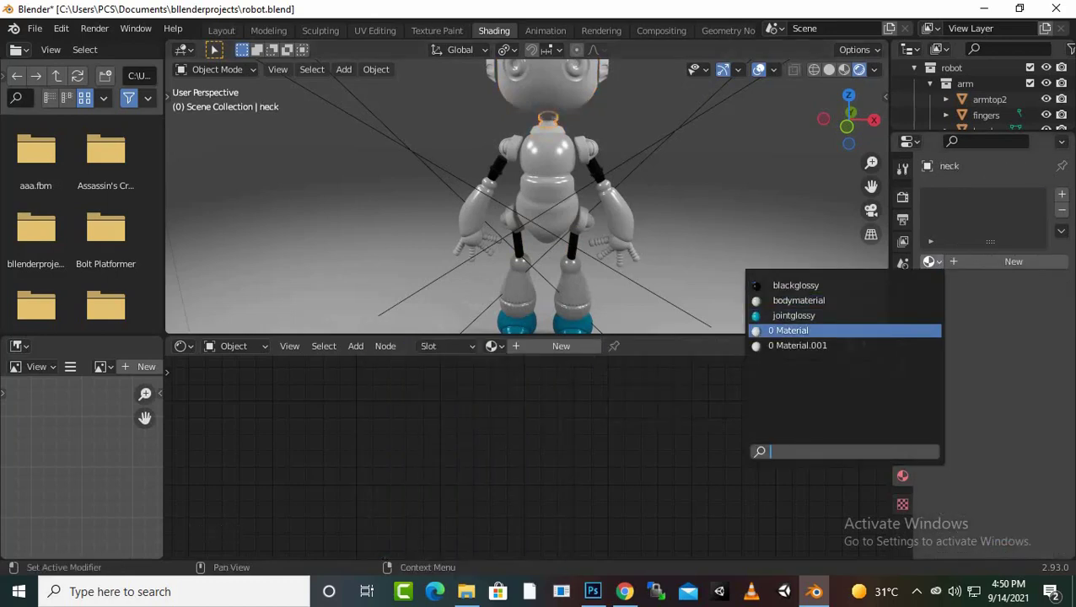
{"action": "key", "text": "Up"}
{"action": "key", "text": "Up"}
{"action": "key", "text": "Up"}
{"action": "key", "text": "Return"}
{"action": "scroll", "coordinate": [541, 300], "scroll_direction": "down", "scroll_amount": 3}
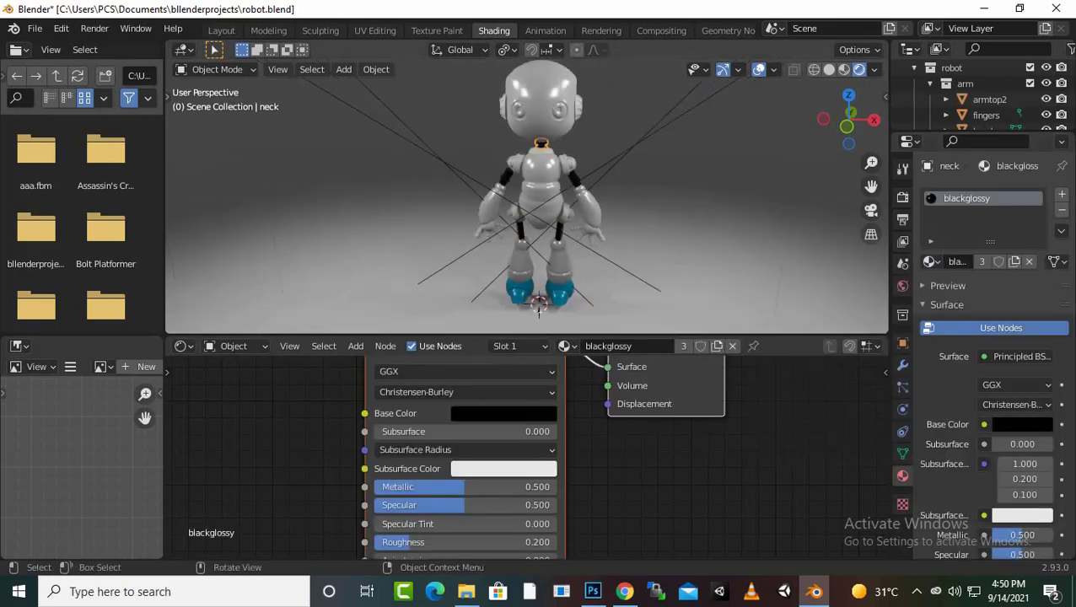
{"action": "scroll", "coordinate": [541, 300], "scroll_direction": "up", "scroll_amount": 3}
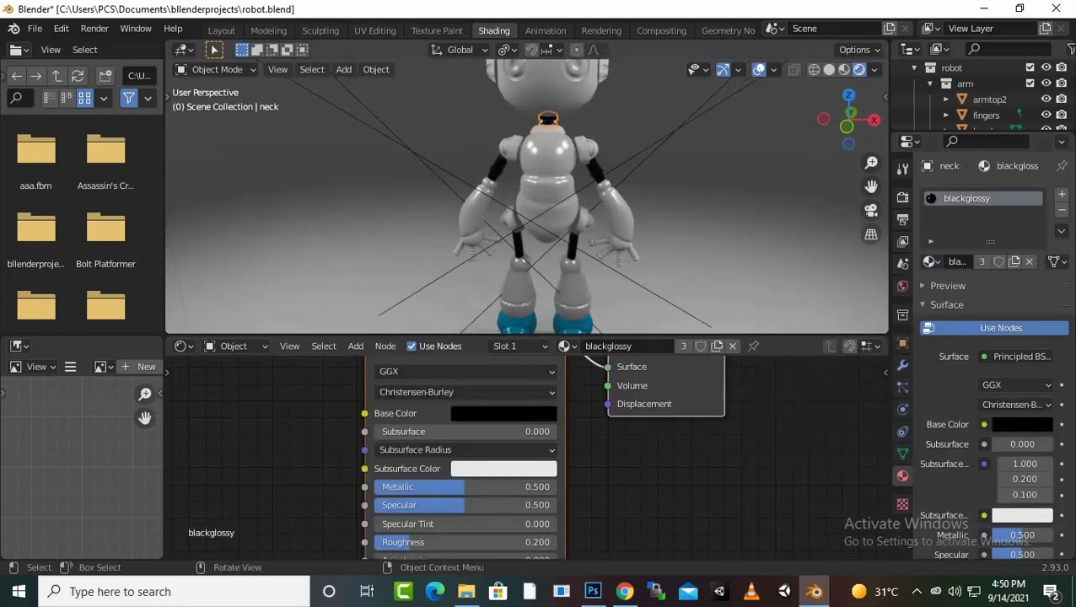
{"action": "middle_click_drag", "start_coordinate": [527, 203], "coordinate": [527, 245]}
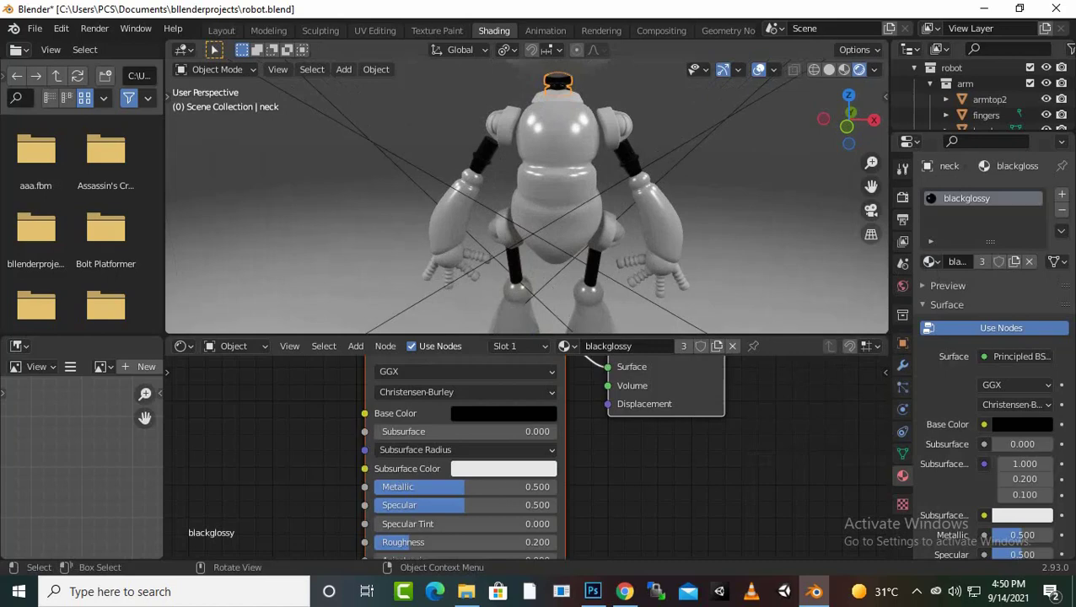
{"action": "left_click", "coordinate": [986, 115]}
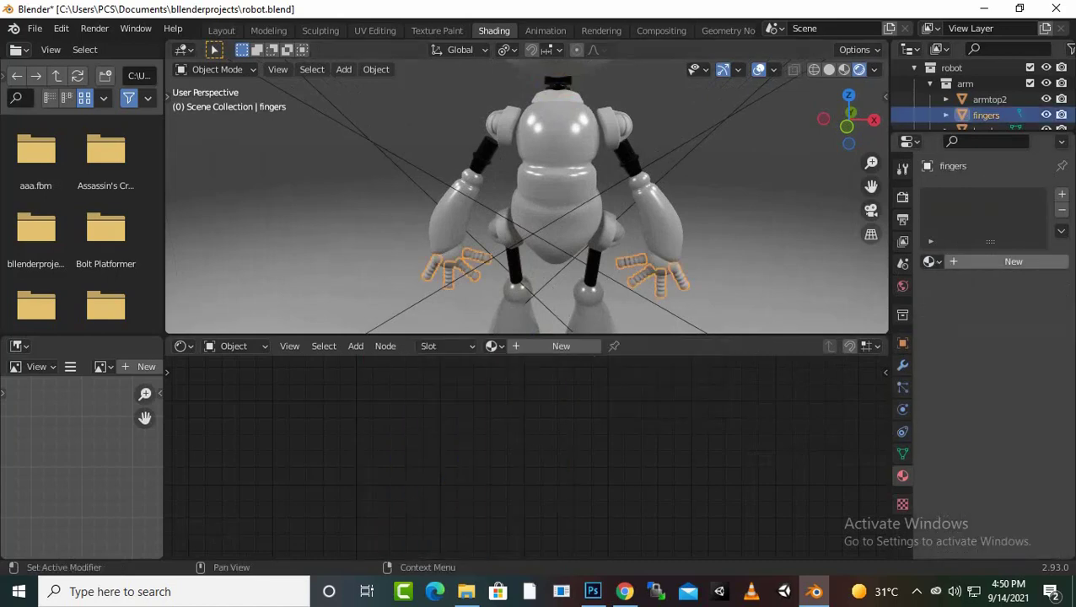
Create a new material named rubber for the fingers.
{"action": "left_click", "coordinate": [1014, 261]}
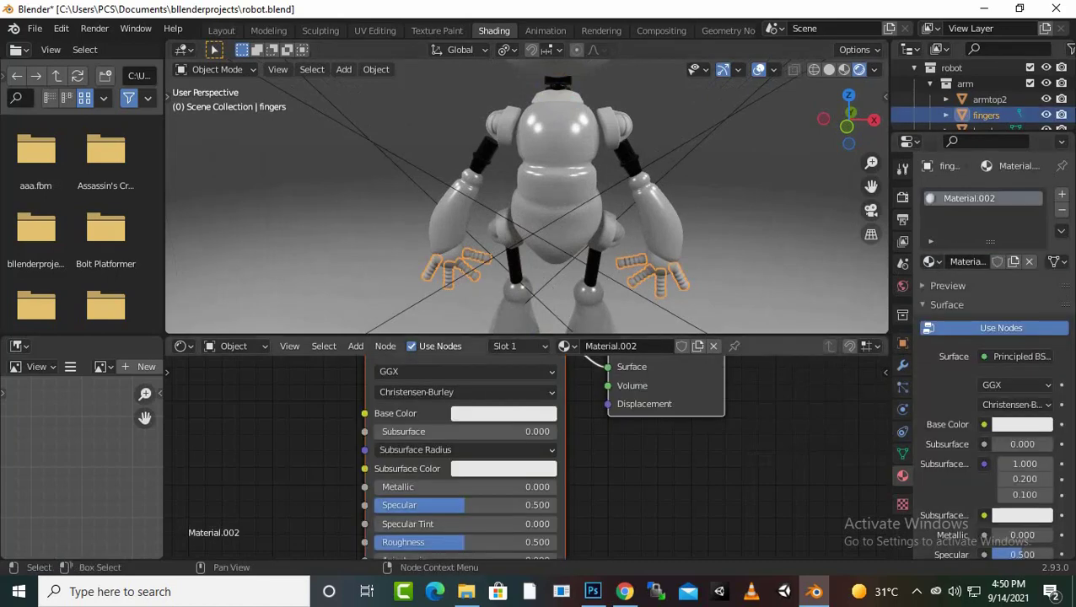
{"action": "double_click", "coordinate": [968, 262]}
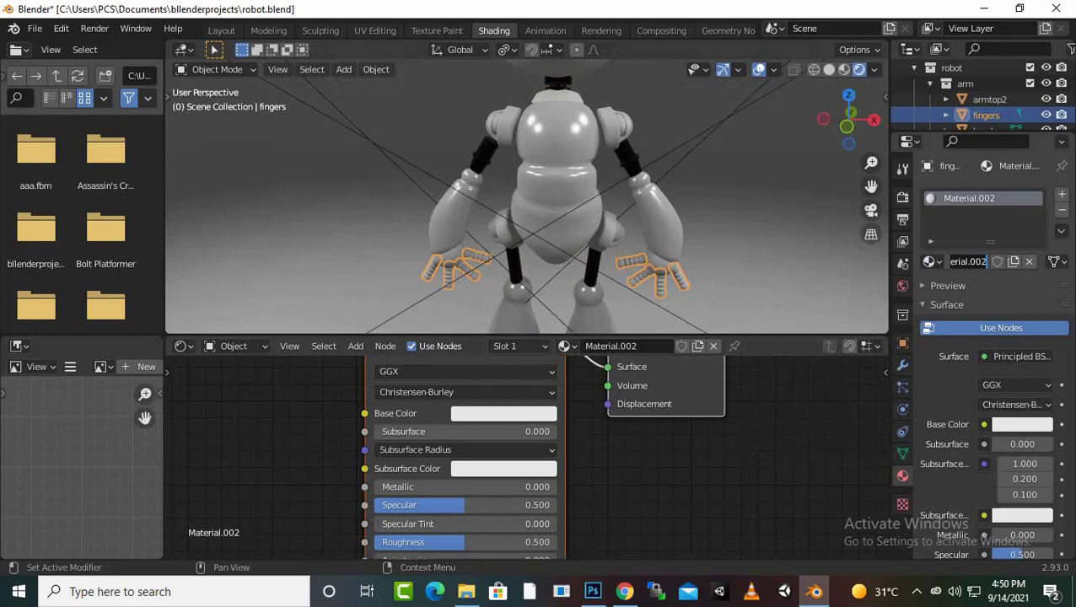
{"action": "type", "text": "b"}
{"action": "key", "text": "BackSpace"}
{"action": "type", "text": "ru"}
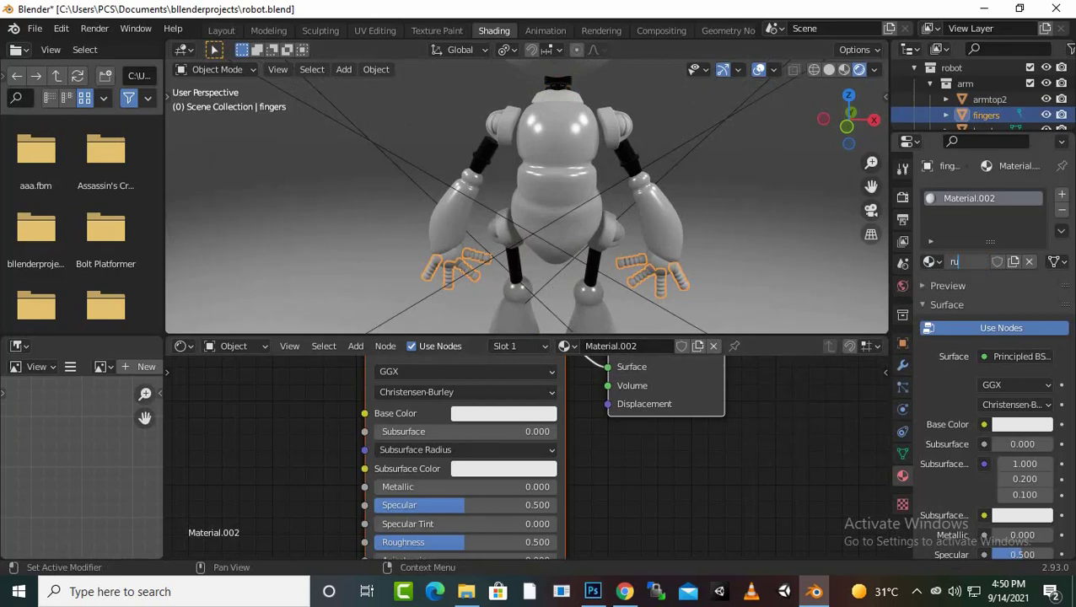
{"action": "type", "text": "bber"}
{"action": "key", "text": "Return"}
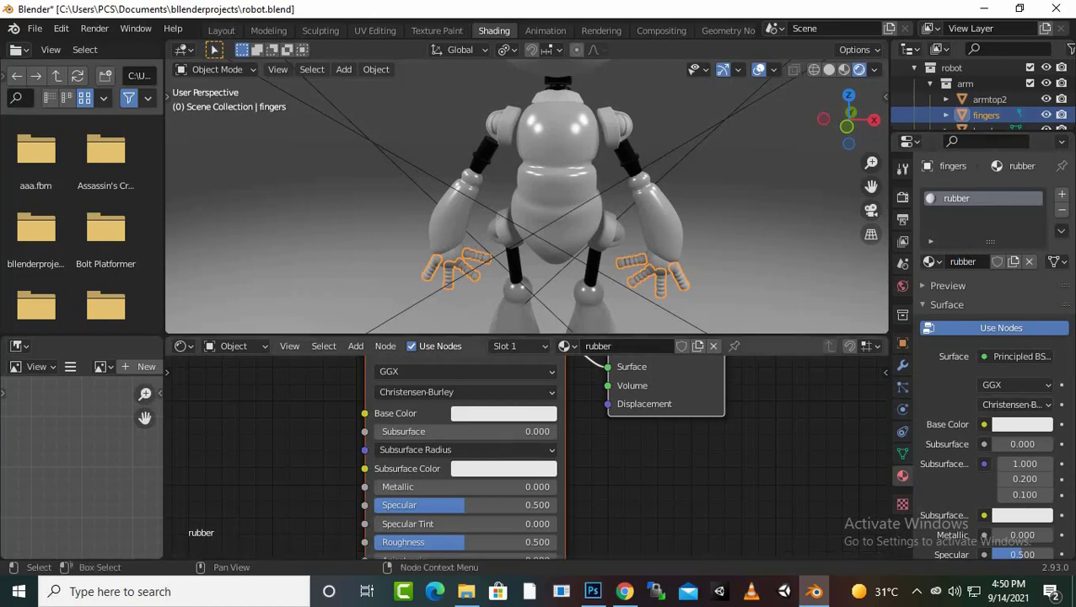
Set the rubber material's base colour to black.
{"action": "left_click", "coordinate": [504, 413]}
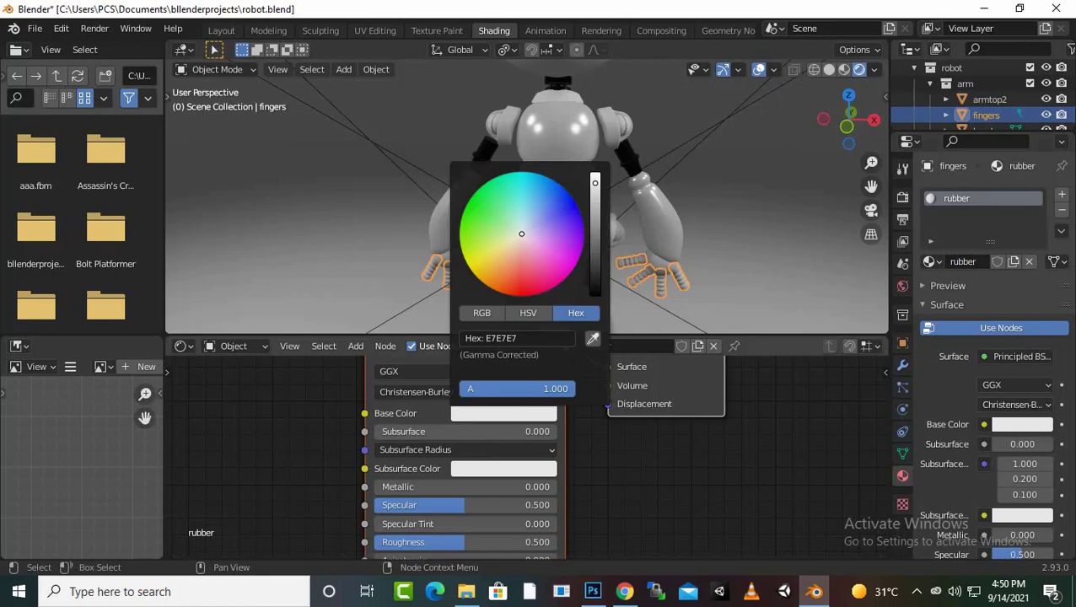
{"action": "left_click", "coordinate": [593, 338]}
{"action": "left_click", "coordinate": [593, 271]}
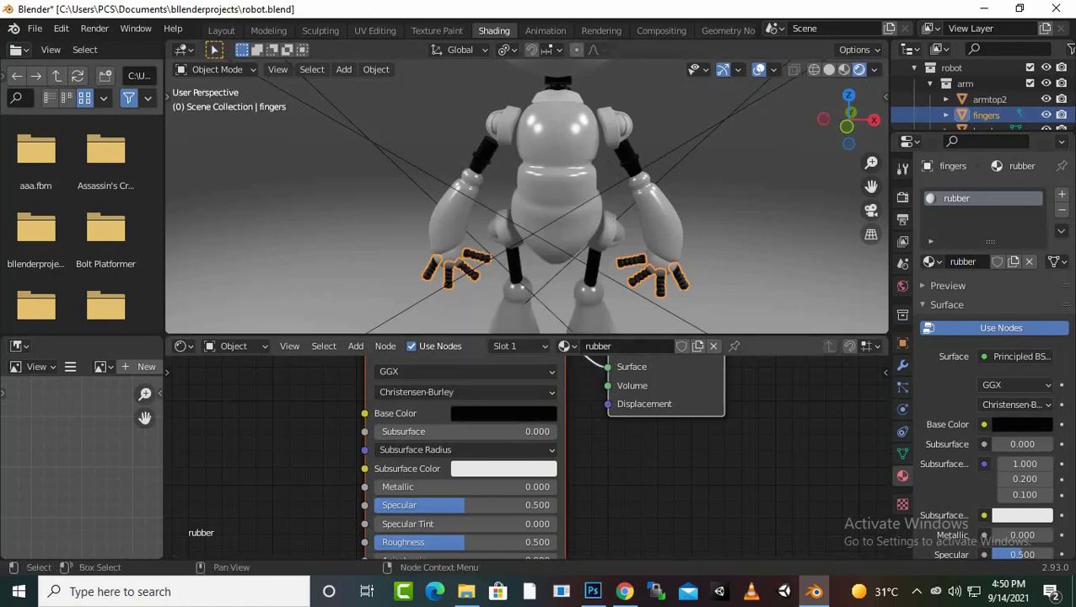
View the robot's legs from a lower angle and reselect the fingers object.
{"action": "scroll", "coordinate": [527, 194], "scroll_direction": "up", "scroll_amount": 2}
{"action": "scroll", "coordinate": [527, 194], "scroll_direction": "up", "scroll_amount": 2}
{"action": "scroll", "coordinate": [527, 194], "scroll_direction": "up", "scroll_amount": 2}
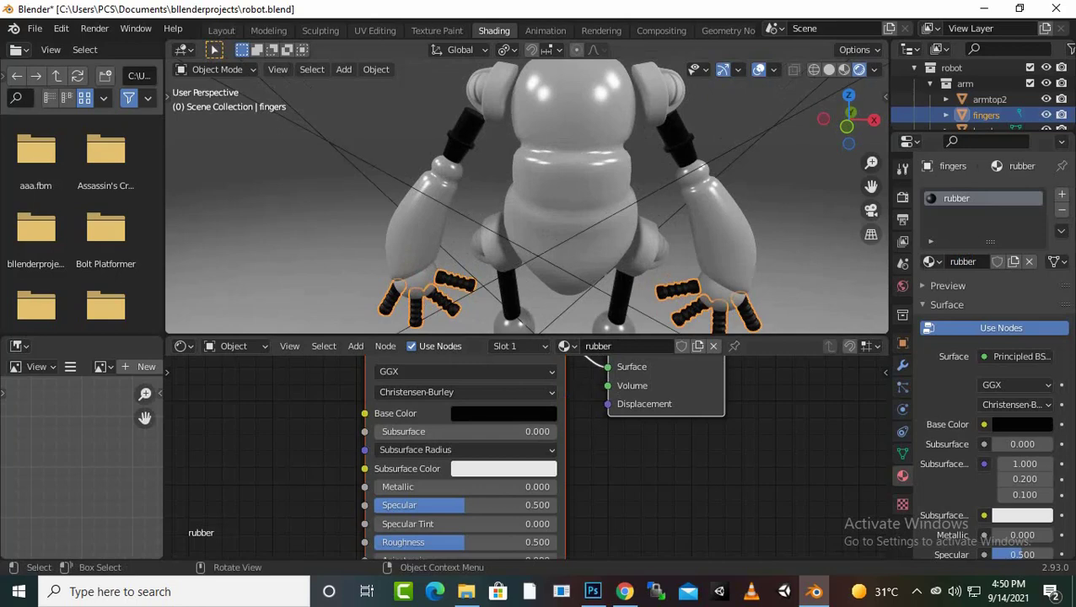
{"action": "scroll", "coordinate": [527, 194], "scroll_direction": "down", "scroll_amount": 1}
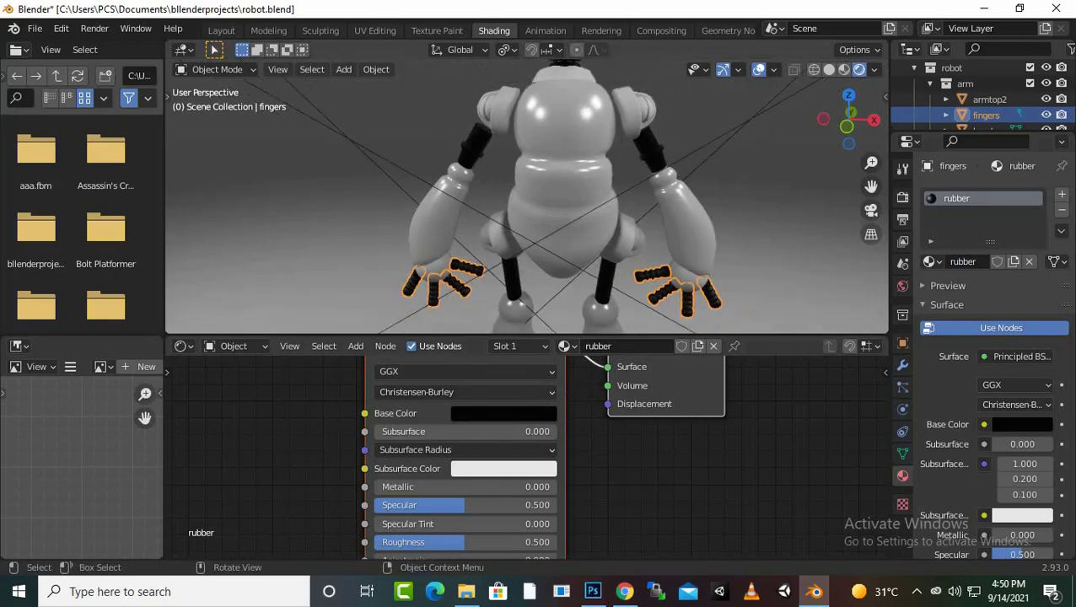
{"action": "left_click_drag", "start_coordinate": [871, 185], "coordinate": [872, 135]}
{"action": "key", "text": "alt+a"}
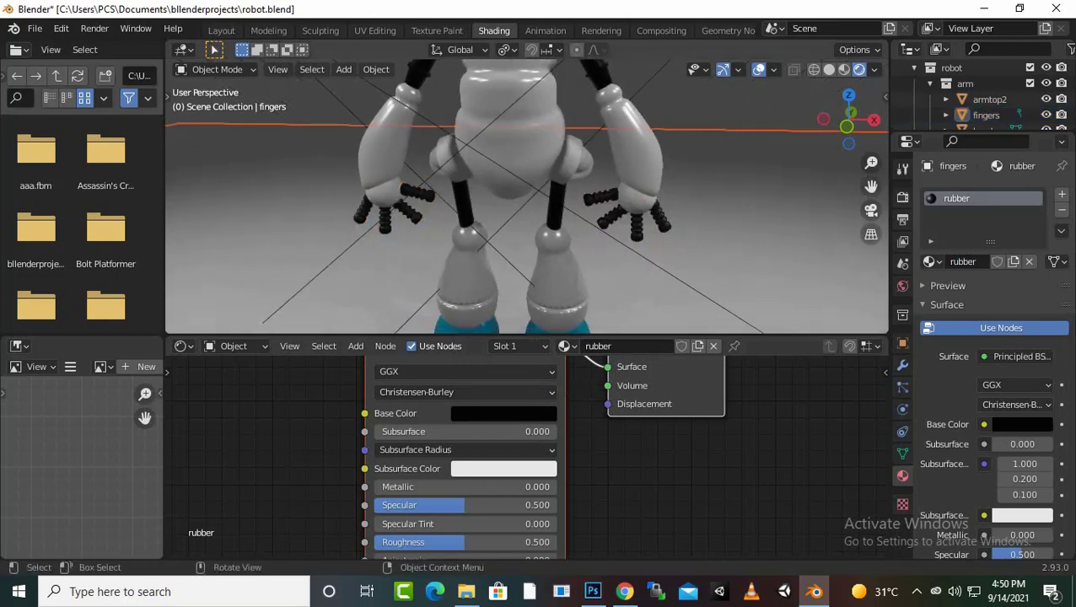
{"action": "scroll", "coordinate": [527, 194], "scroll_direction": "up", "scroll_amount": 2}
{"action": "scroll", "coordinate": [527, 196], "scroll_direction": "up", "scroll_amount": 1}
{"action": "scroll", "coordinate": [527, 195], "scroll_direction": "up", "scroll_amount": 1}
{"action": "scroll", "coordinate": [527, 196], "scroll_direction": "up", "scroll_amount": 2}
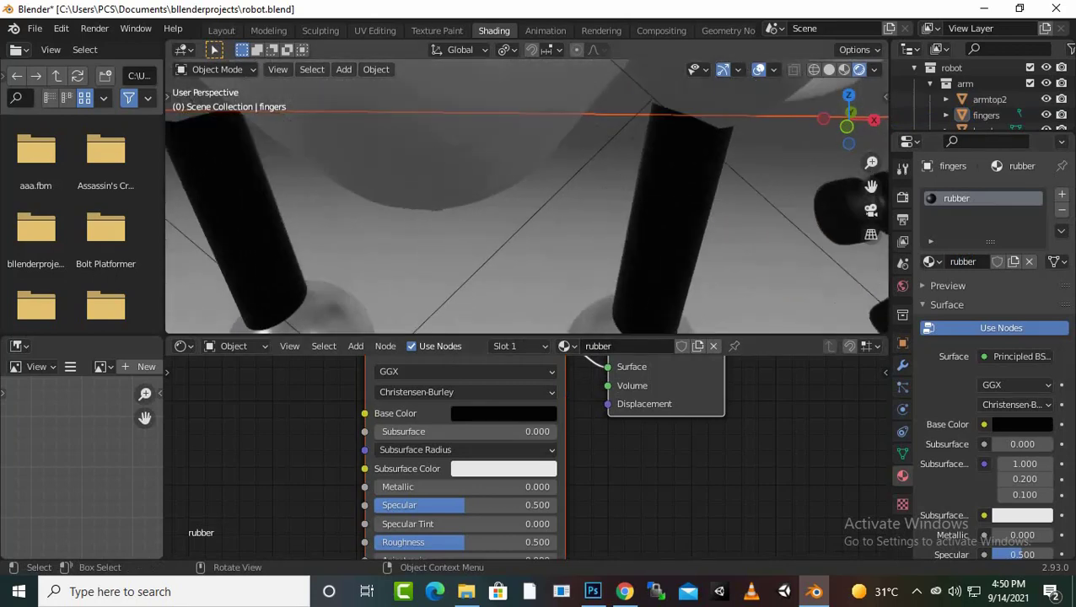
{"action": "scroll", "coordinate": [527, 196], "scroll_direction": "down", "scroll_amount": 1}
{"action": "key", "text": "ctrl+z"}
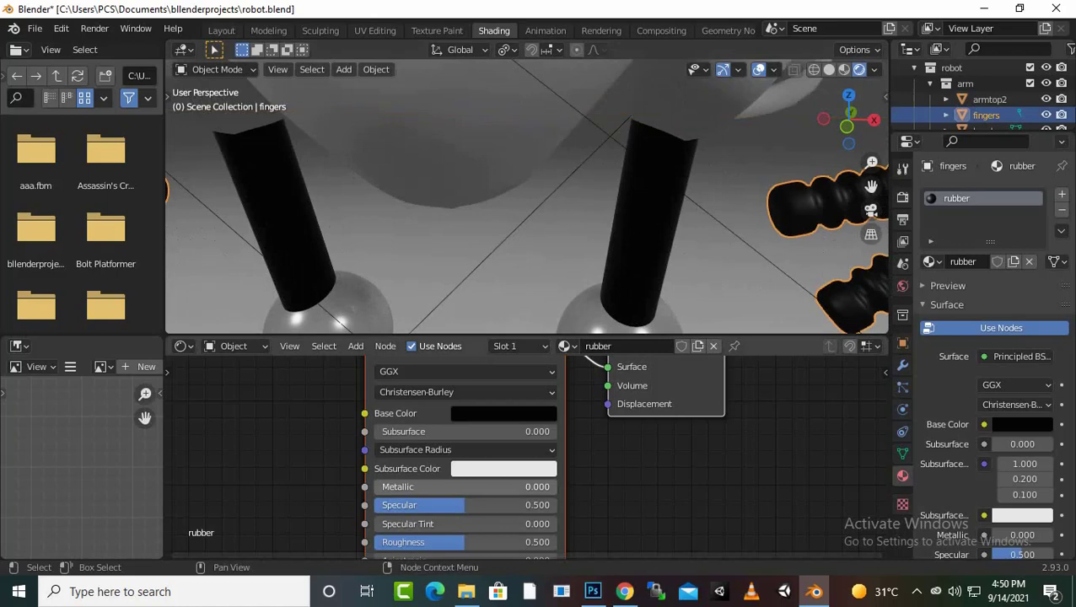
Set the rubber material's Roughness to about 0.577 for a matte finish.
{"action": "mouse_move", "coordinate": [463, 504]}
{"action": "left_mouse_down"}
{"action": "mouse_move", "coordinate": [411, 504]}
{"action": "mouse_move", "coordinate": [466, 504]}
{"action": "left_mouse_up"}
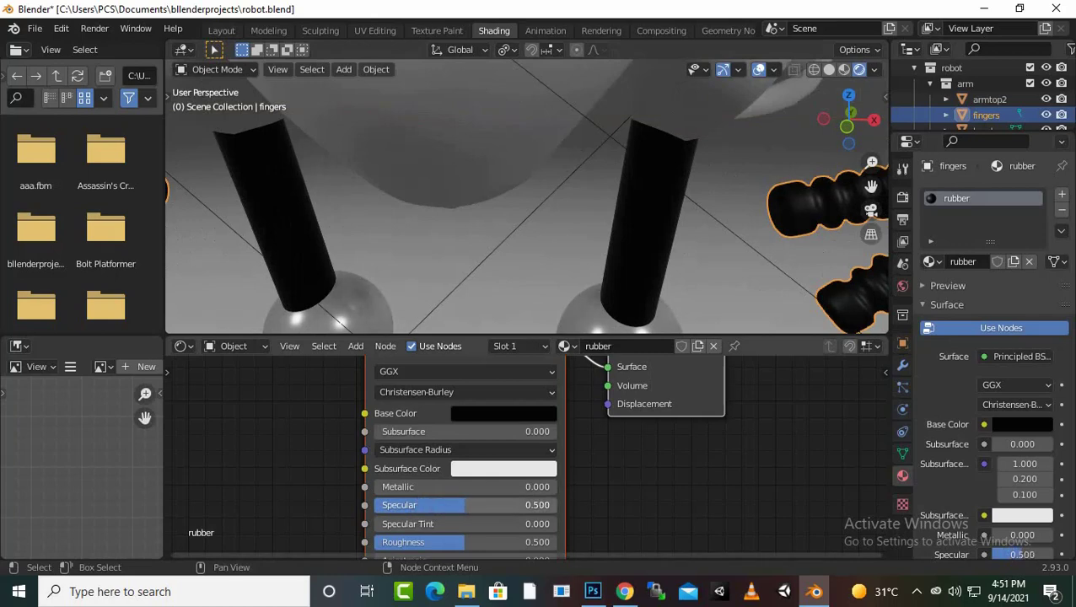
{"action": "left_click_drag", "start_coordinate": [464, 542], "coordinate": [505, 542]}
{"action": "middle_click_drag", "start_coordinate": [472, 211], "coordinate": [531, 198]}
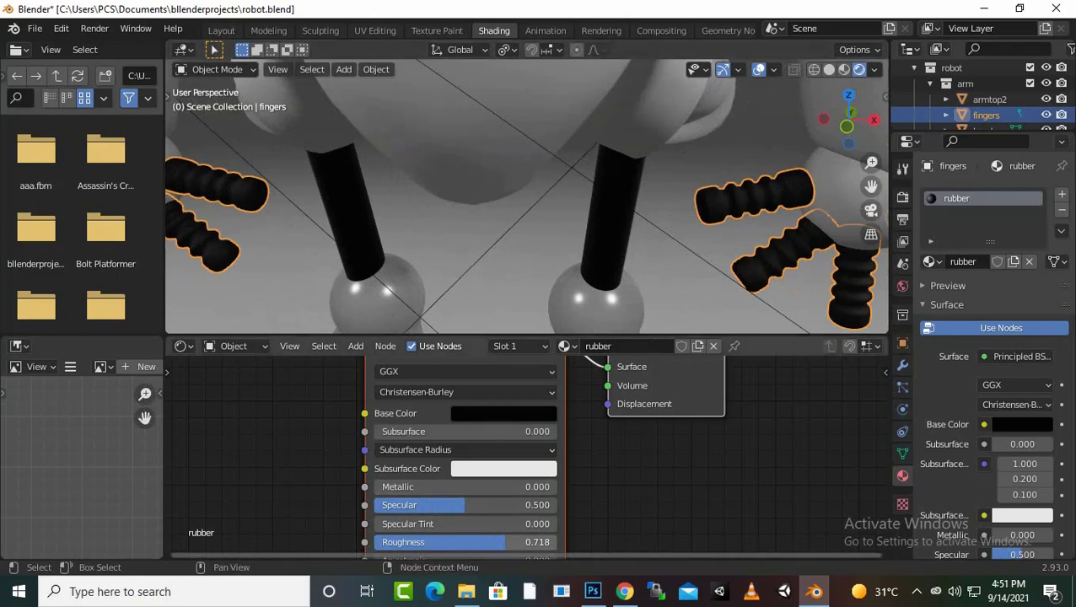
{"action": "left_click_drag", "start_coordinate": [504, 542], "coordinate": [477, 543]}
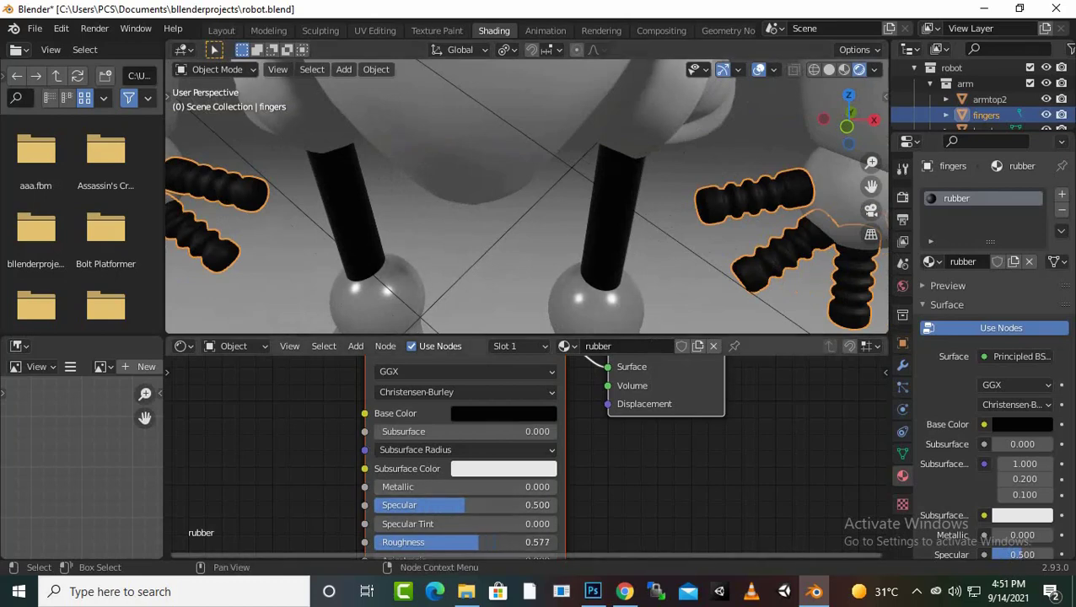
Save robot.blend with the updated rubber material.
{"action": "scroll", "coordinate": [527, 194], "scroll_direction": "down", "scroll_amount": 3}
{"action": "middle_click_drag", "start_coordinate": [527, 194], "coordinate": [527, 219]}
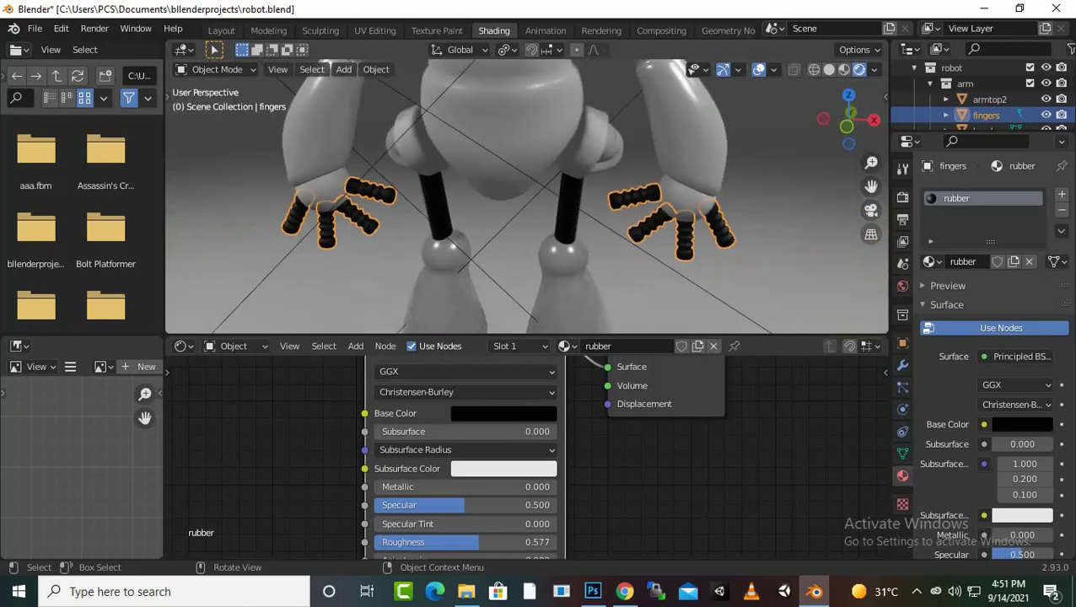
{"action": "scroll", "coordinate": [527, 194], "scroll_direction": "down", "scroll_amount": 2}
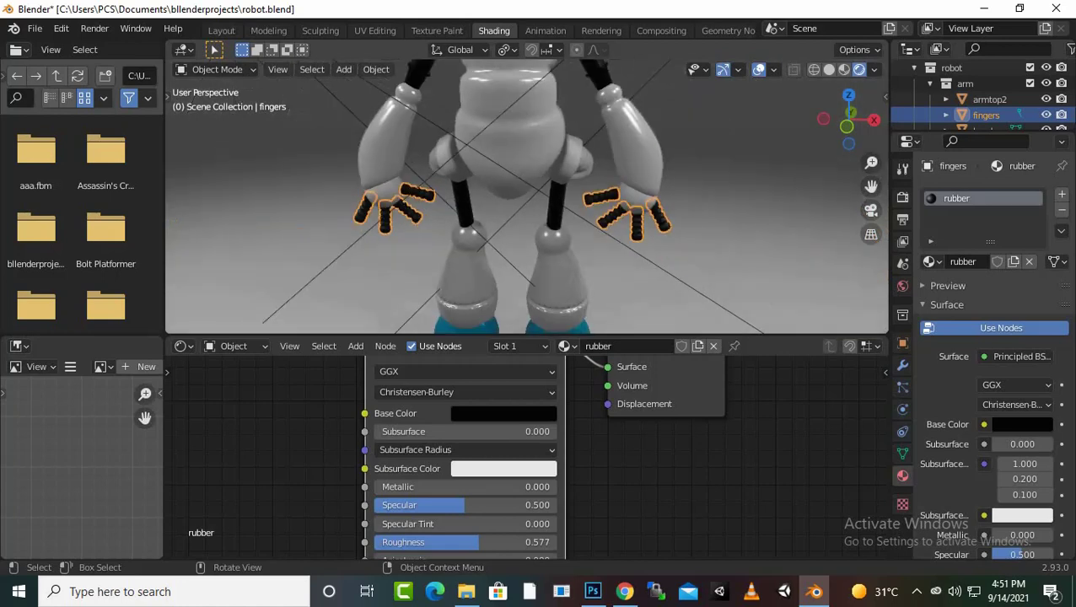
{"action": "key", "text": "ctrl+s"}
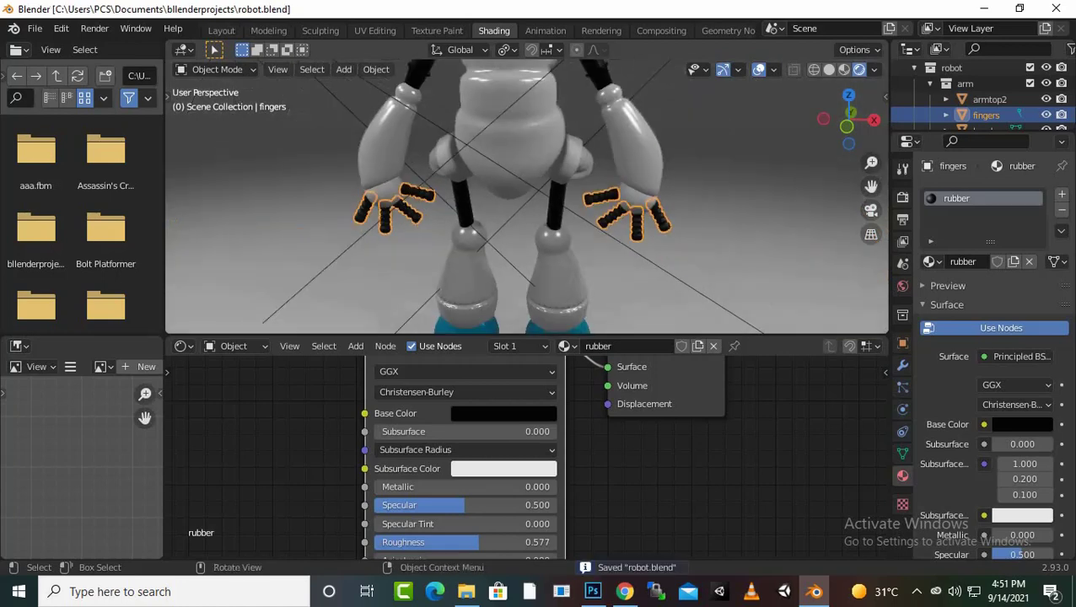
Select the robot's blue feet.
{"action": "scroll", "coordinate": [527, 194], "scroll_direction": "down", "scroll_amount": 3}
{"action": "scroll", "coordinate": [527, 194], "scroll_direction": "up", "scroll_amount": 2}
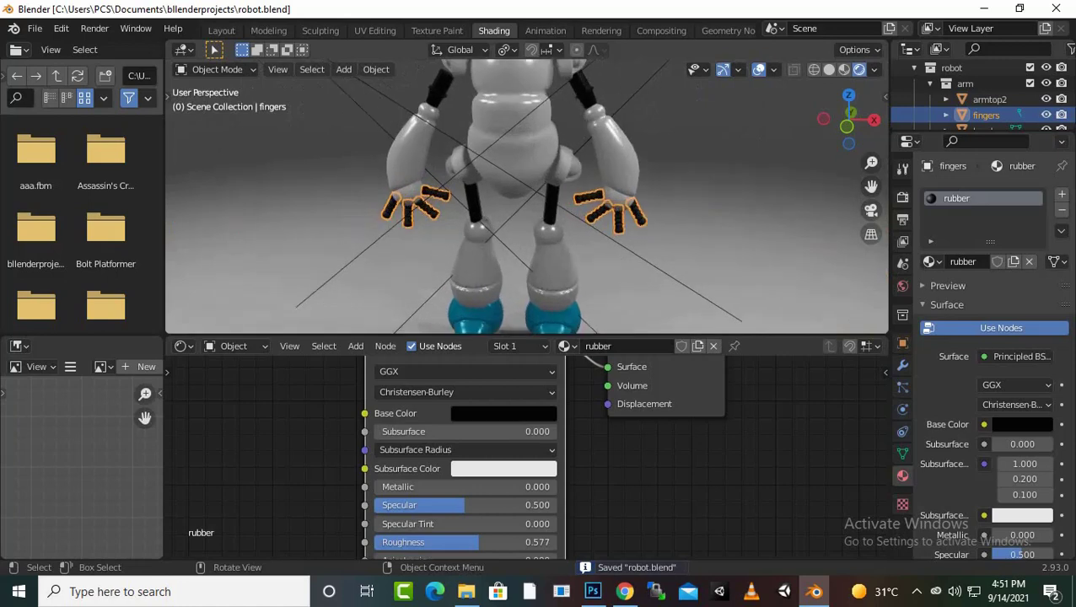
{"action": "scroll", "coordinate": [527, 194], "scroll_direction": "down", "scroll_amount": 2}
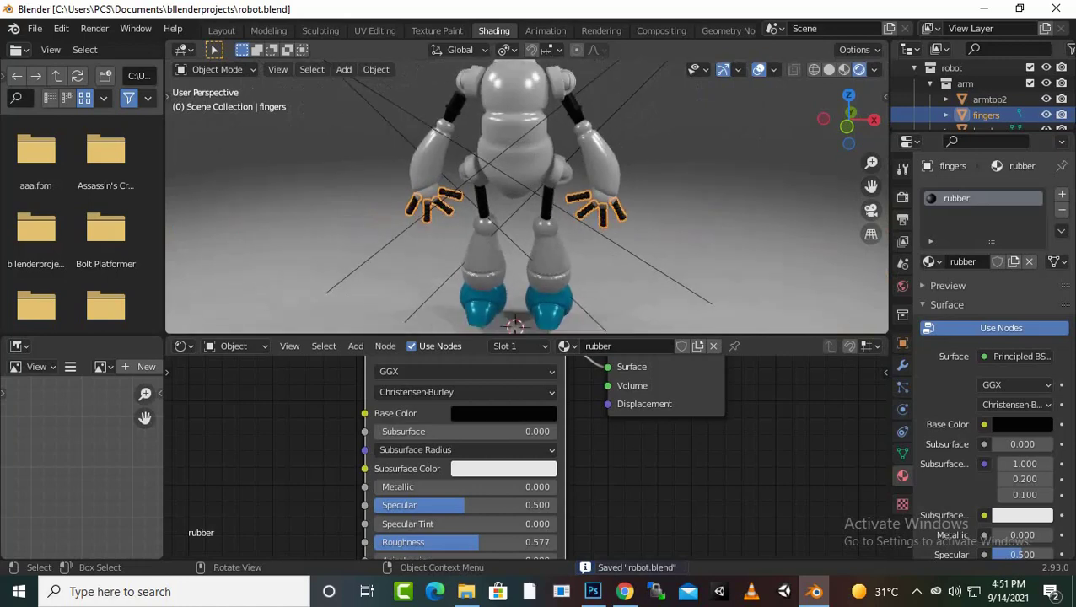
{"action": "left_click", "coordinate": [483, 299]}
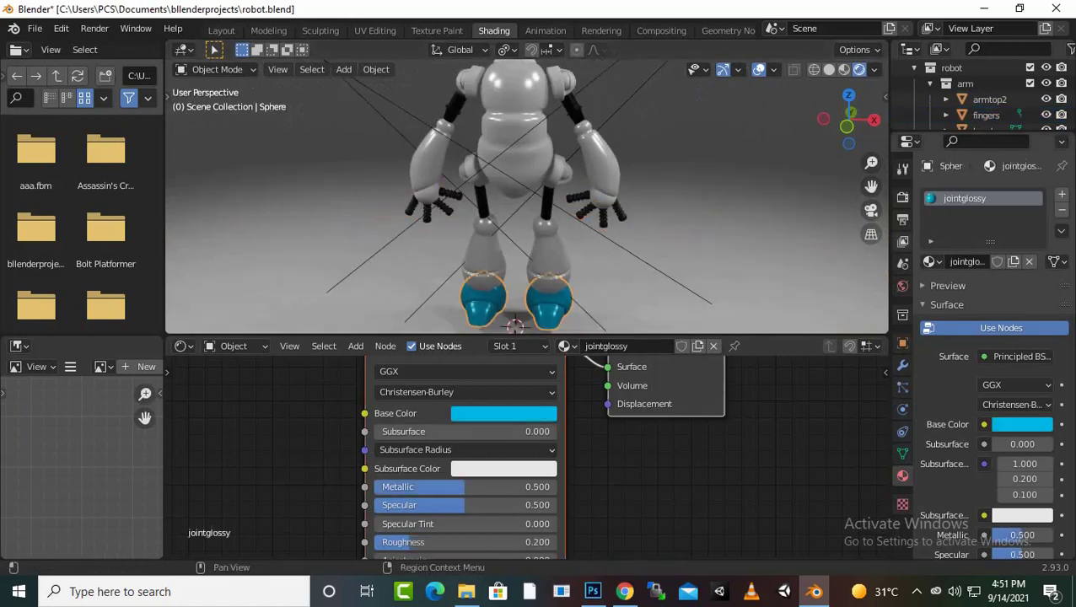
Assign the existing jointglossy material to the hip joints (legtop) and shoulder caps (topparm).
{"action": "left_click", "coordinate": [477, 173]}
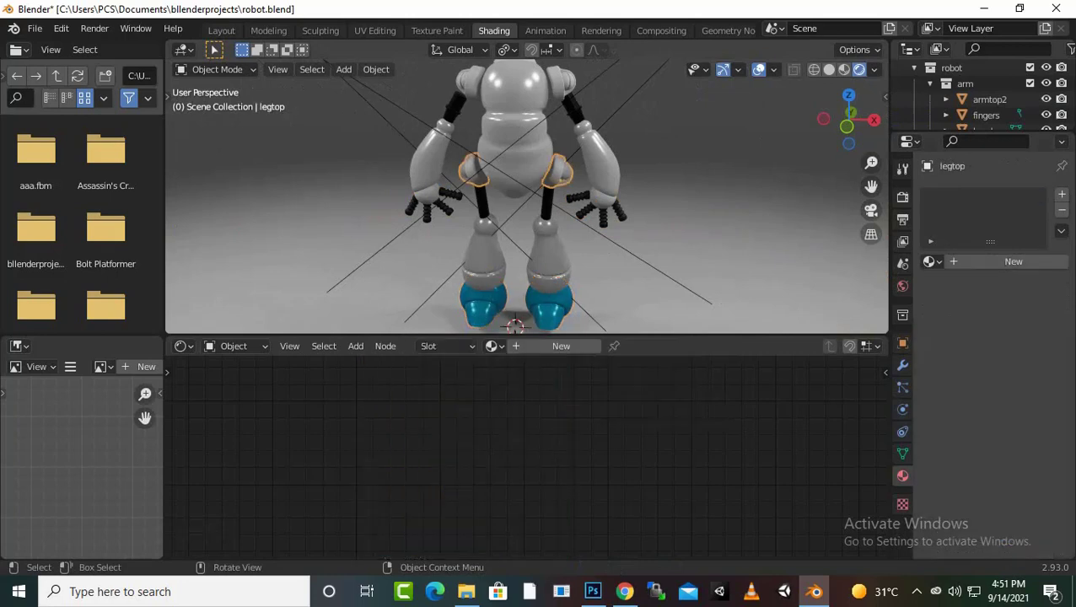
{"action": "left_click", "coordinate": [929, 261]}
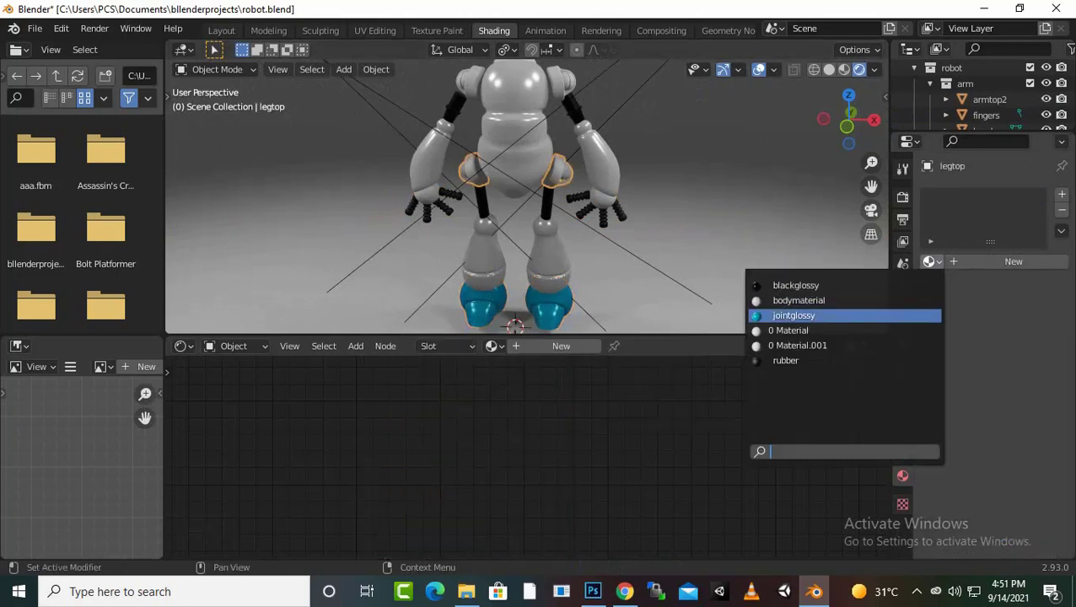
{"action": "left_click", "coordinate": [794, 316]}
{"action": "left_click", "coordinate": [469, 82]}
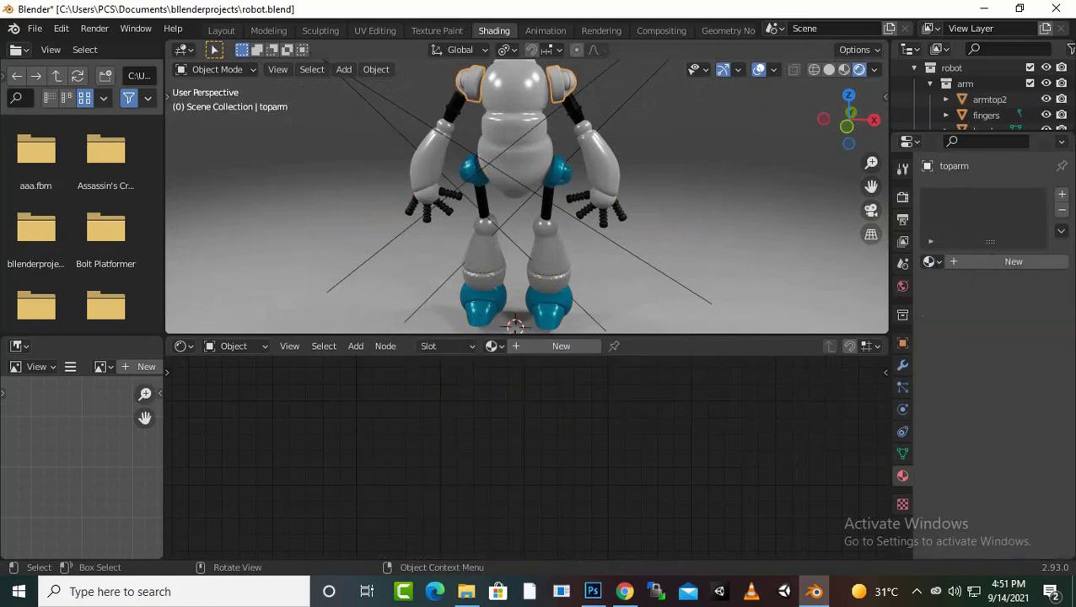
{"action": "left_click", "coordinate": [929, 262]}
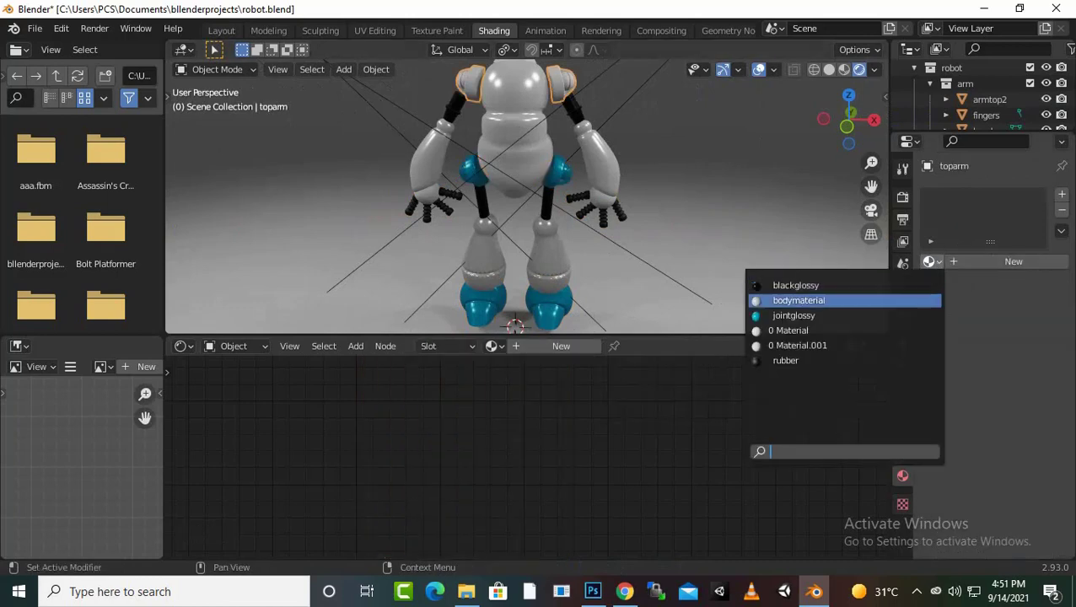
{"action": "left_click", "coordinate": [794, 315]}
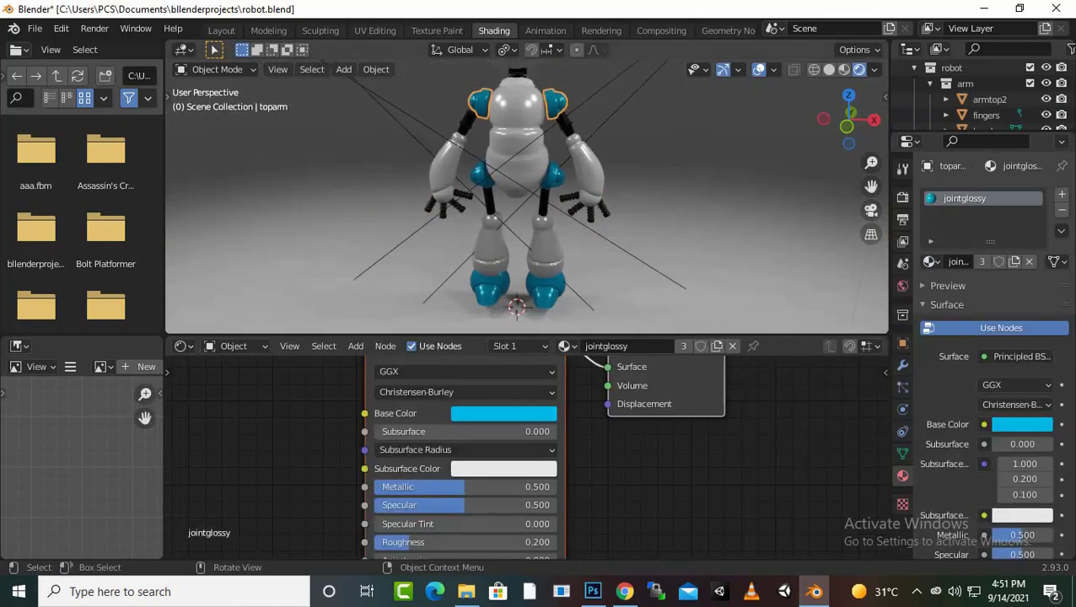
{"action": "middle_click_drag", "start_coordinate": [591, 211], "coordinate": [439, 215]}
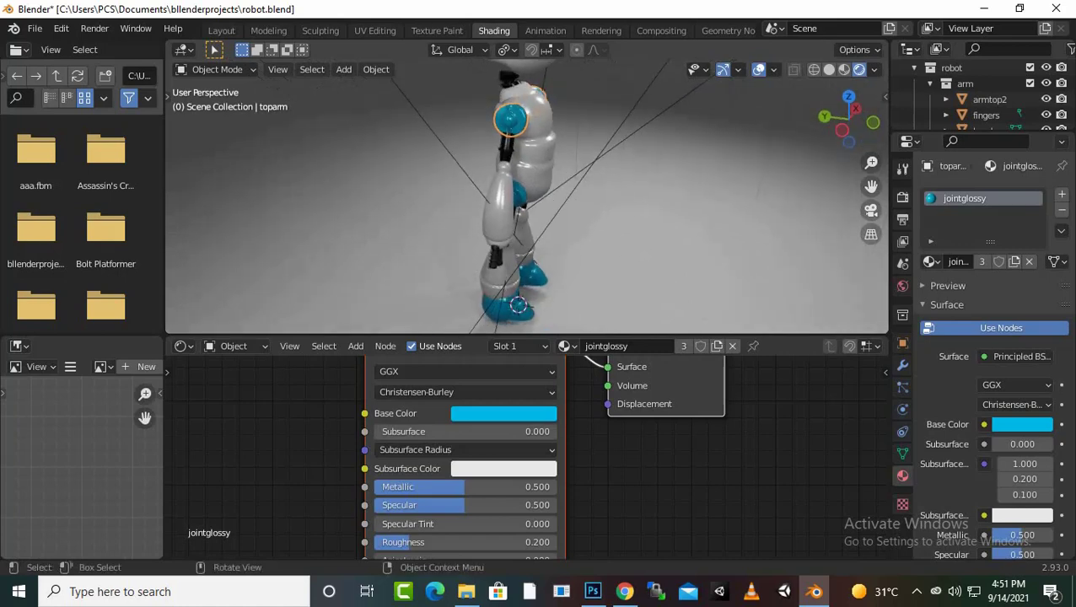
{"action": "mouse_move", "coordinate": [523, 211]}
{"action": "middle_mouse_down"}
{"action": "mouse_move", "coordinate": [700, 198]}
{"action": "mouse_move", "coordinate": [590, 202]}
{"action": "mouse_move", "coordinate": [590, 168]}
{"action": "middle_mouse_up"}
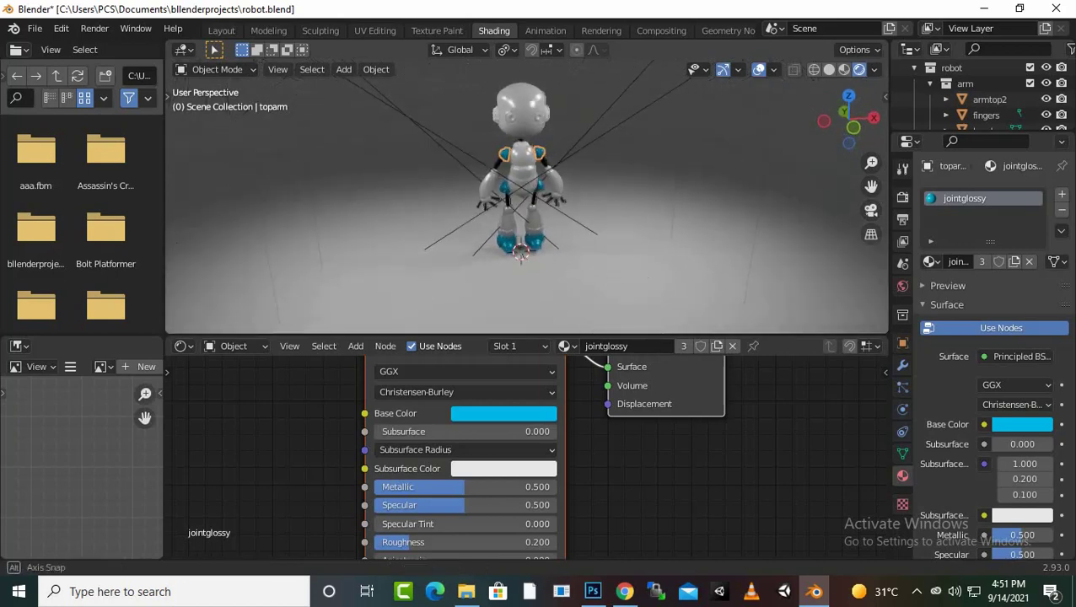
Give the robot's ears the jointglossy material as well.
{"action": "left_click", "coordinate": [520, 97]}
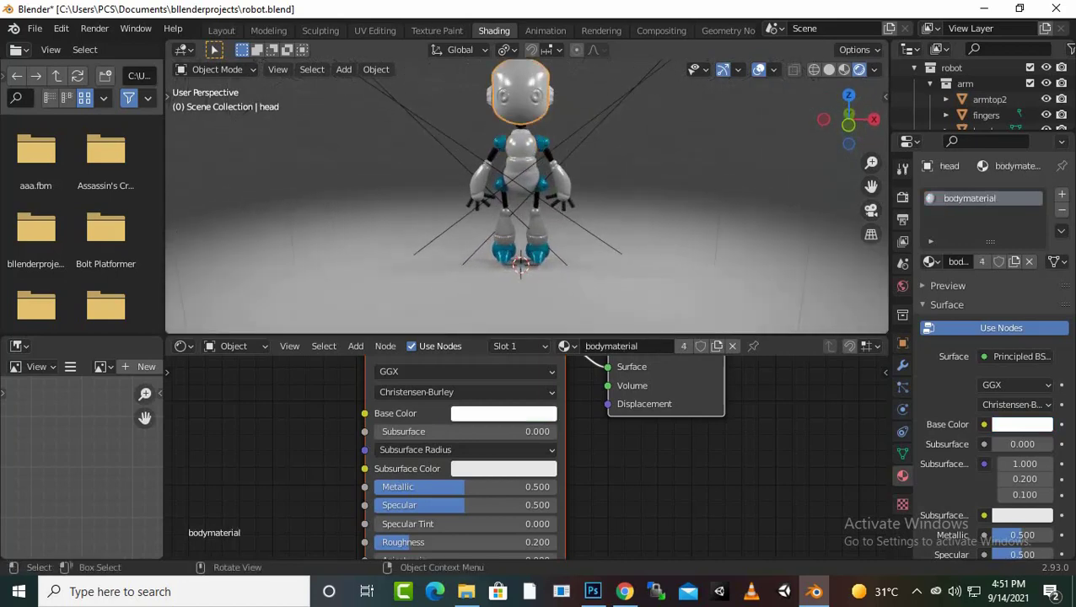
{"action": "left_click", "coordinate": [552, 95]}
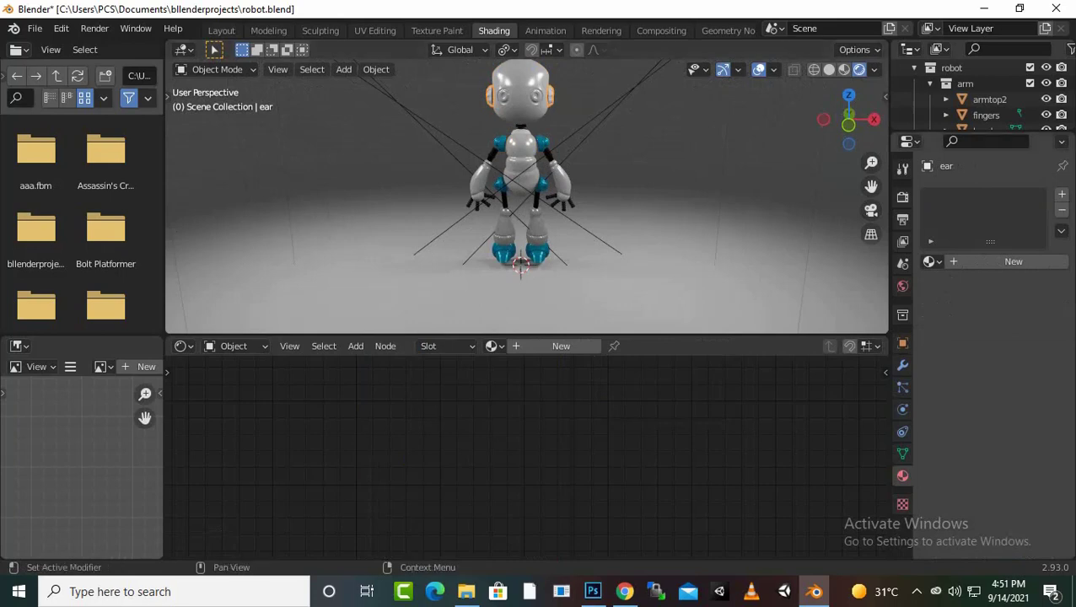
{"action": "left_click", "coordinate": [931, 261]}
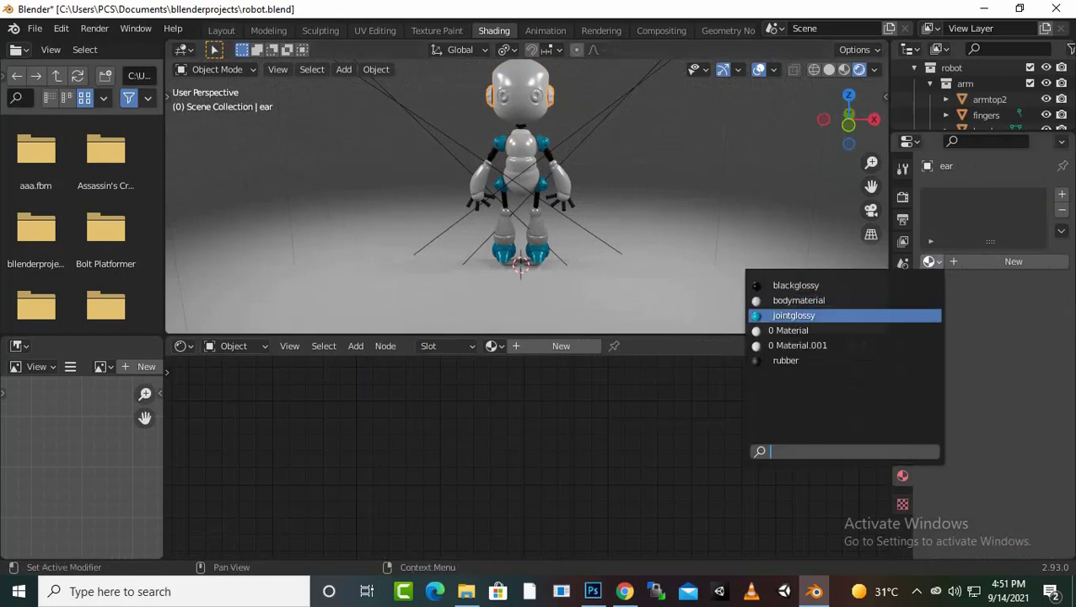
{"action": "left_click", "coordinate": [801, 314]}
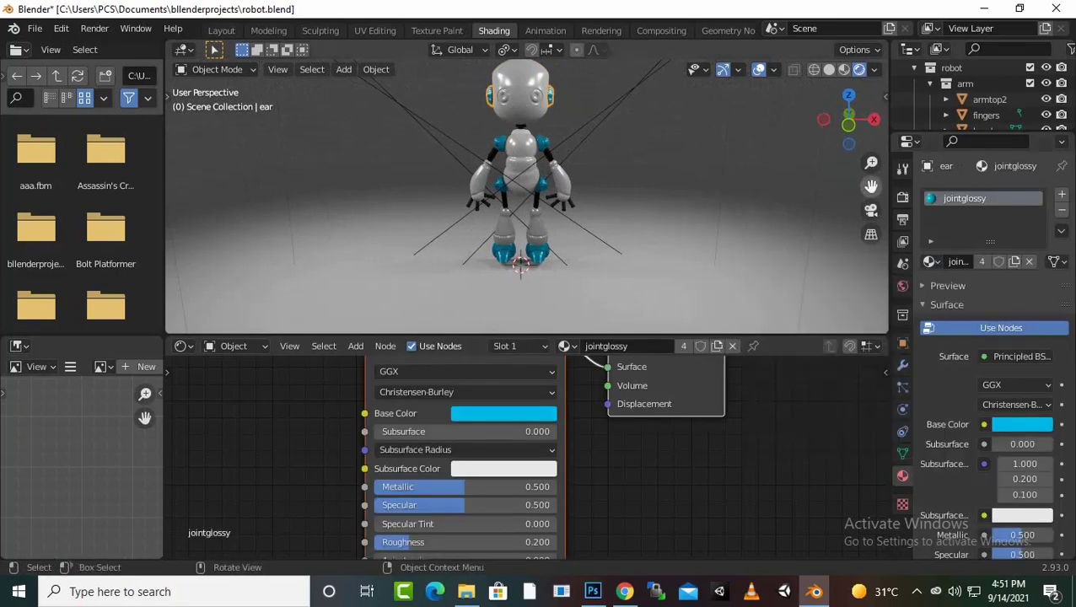
Select the Cylinder001 head and enter Edit Mode, zooming in on its mesh.
{"action": "left_click_drag", "start_coordinate": [871, 185], "coordinate": [871, 244]}
{"action": "left_click_drag", "start_coordinate": [848, 119], "coordinate": [852, 169]}
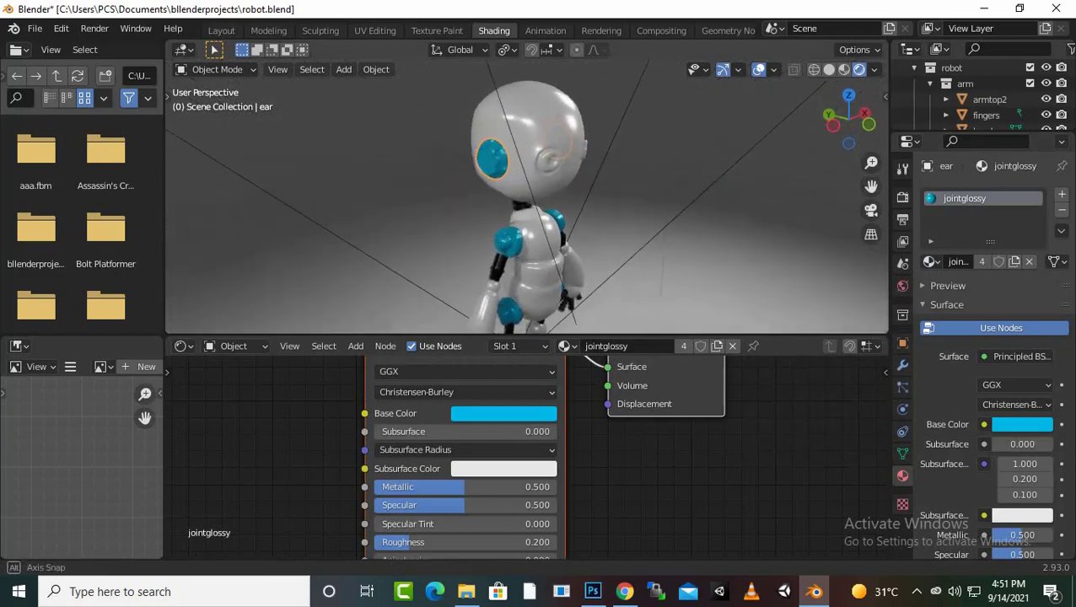
{"action": "scroll", "coordinate": [512, 209], "scroll_direction": "up", "scroll_amount": 2}
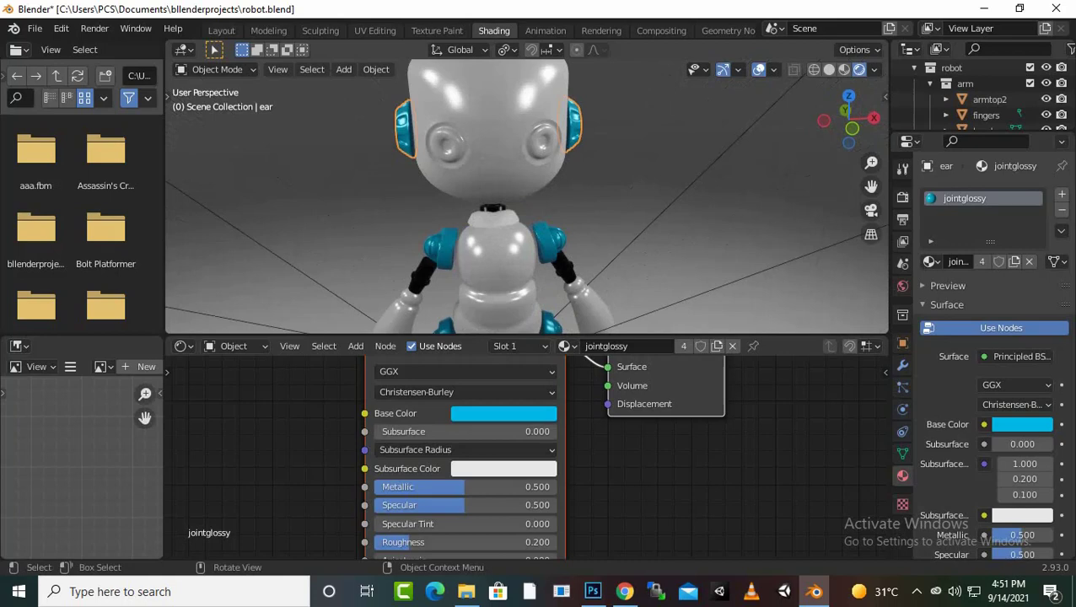
{"action": "scroll", "coordinate": [527, 194], "scroll_direction": "up", "scroll_amount": 2}
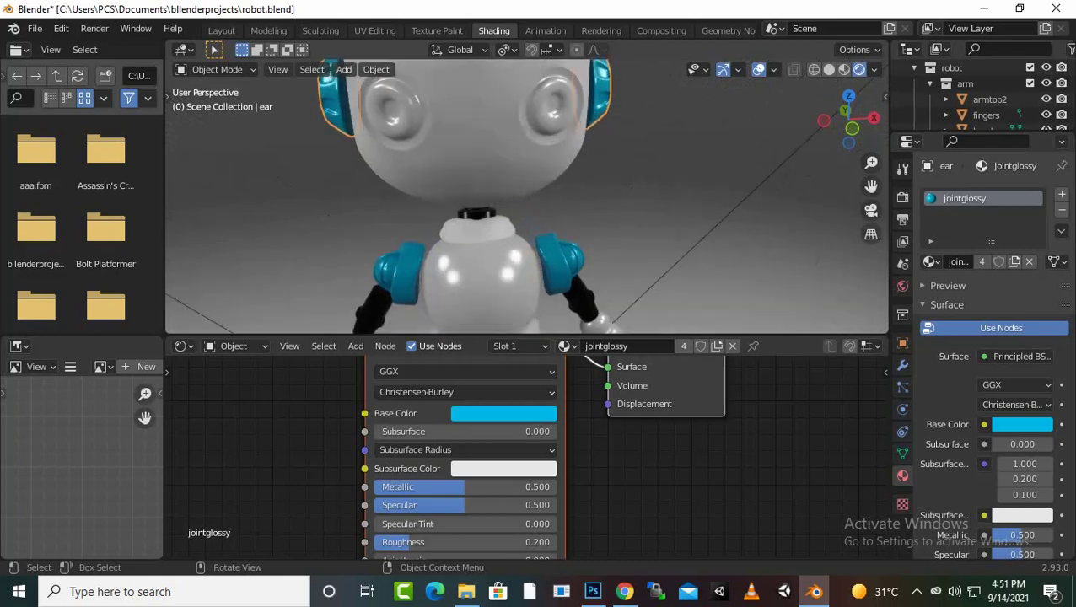
{"action": "left_click", "coordinate": [468, 169]}
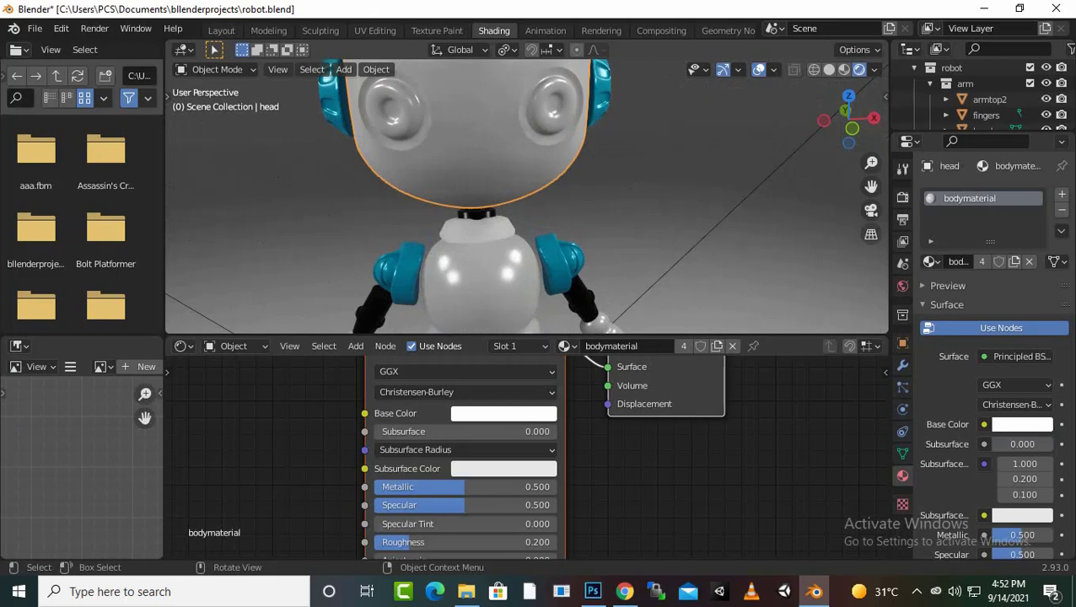
{"action": "key", "text": "Tab"}
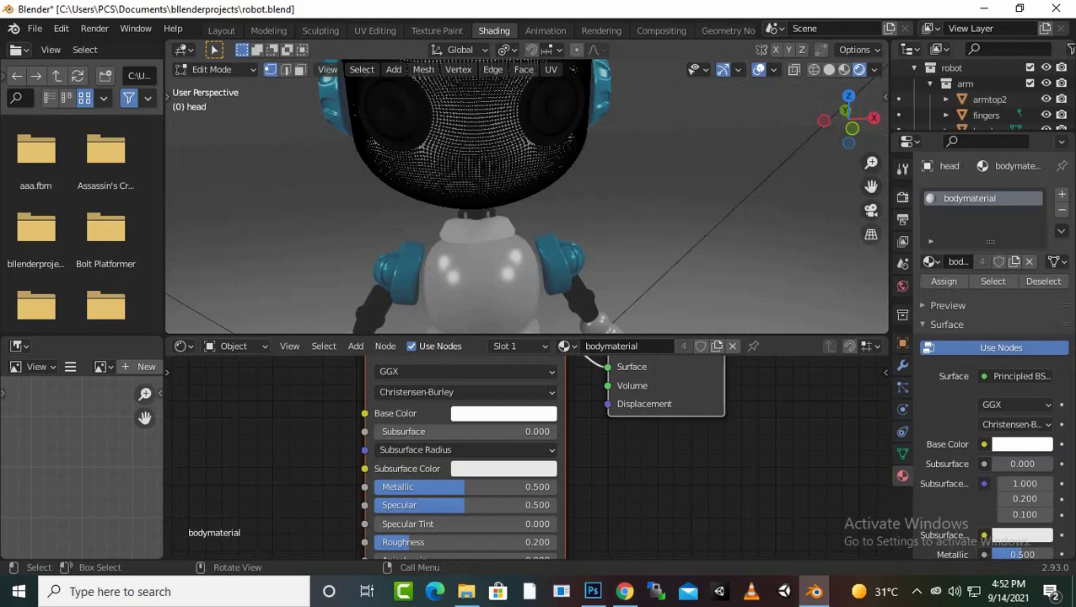
{"action": "key", "text": "KP_8"}
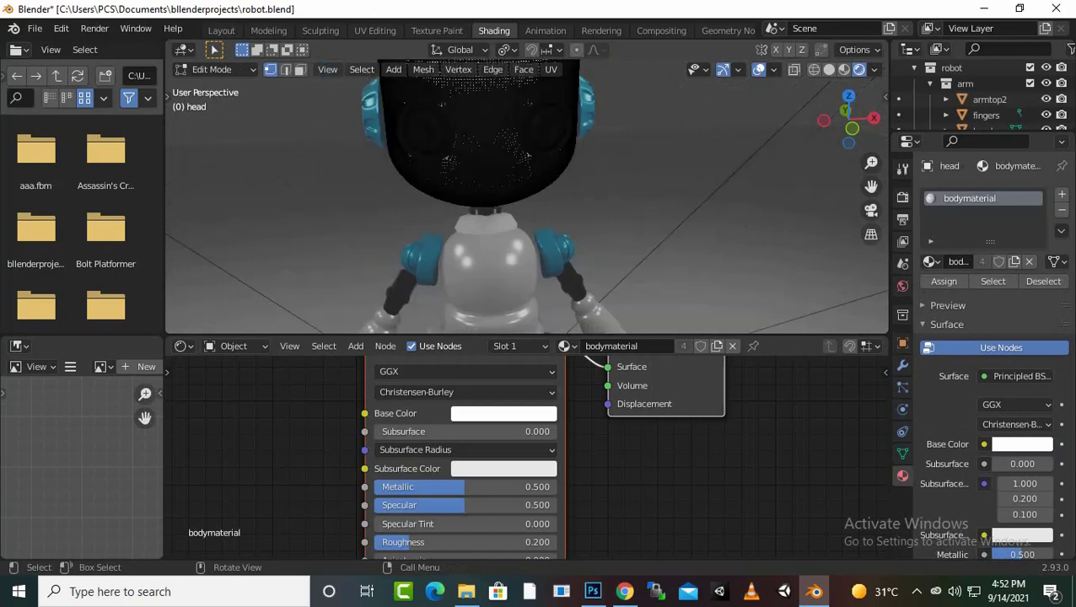
{"action": "scroll", "coordinate": [528, 195], "scroll_direction": "up", "scroll_amount": 2}
{"action": "scroll", "coordinate": [527, 196], "scroll_direction": "up", "scroll_amount": 2}
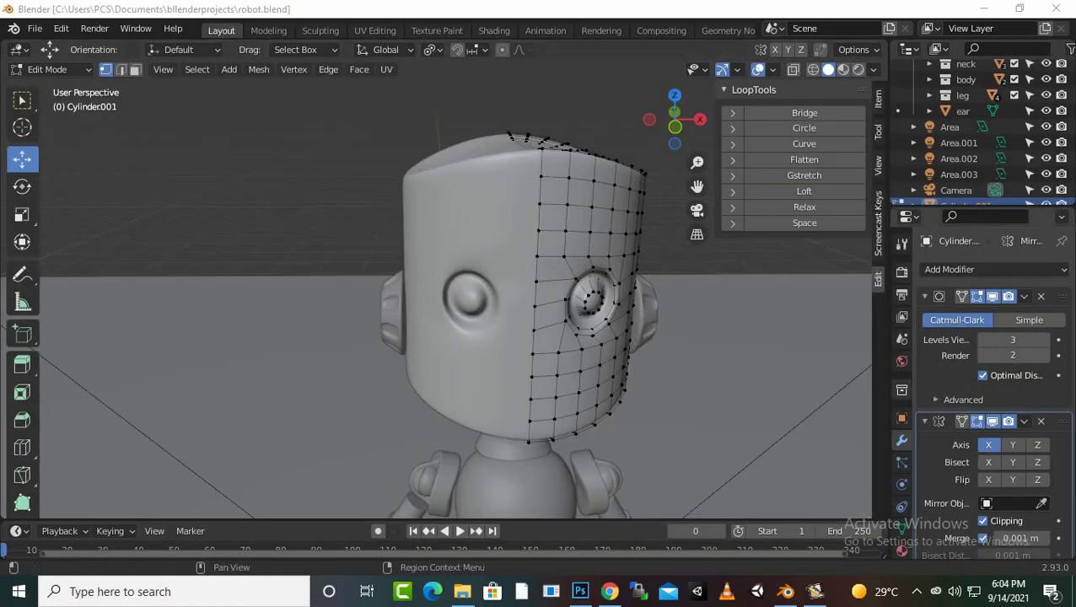
Face the head frontally and switch viewport shading to Material Preview, then Rendered.
{"action": "left_click", "coordinate": [1024, 296]}
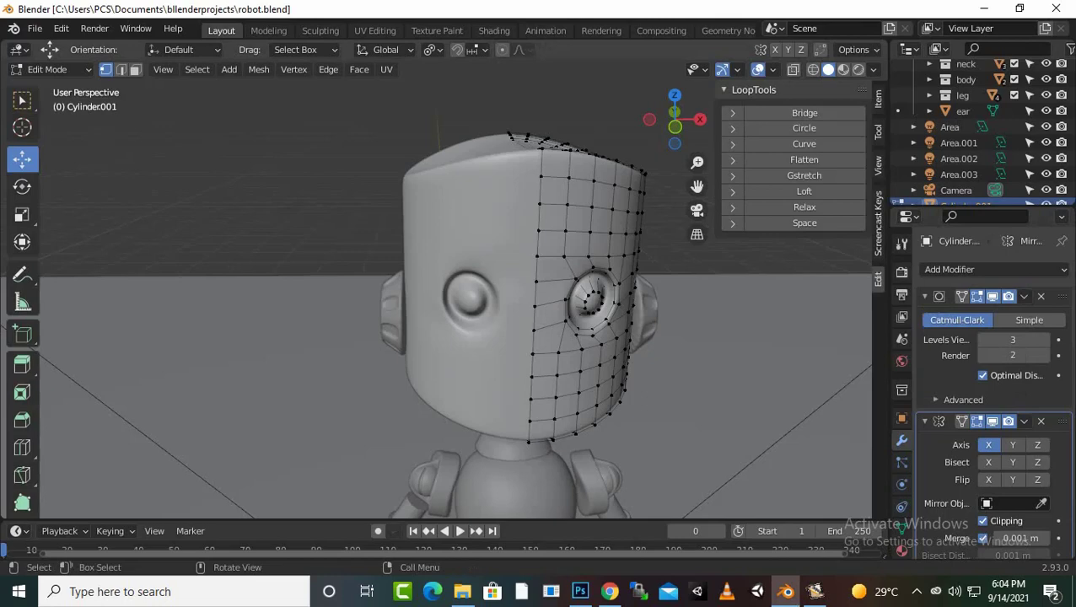
{"action": "scroll", "coordinate": [439, 291], "scroll_direction": "up", "scroll_amount": 3}
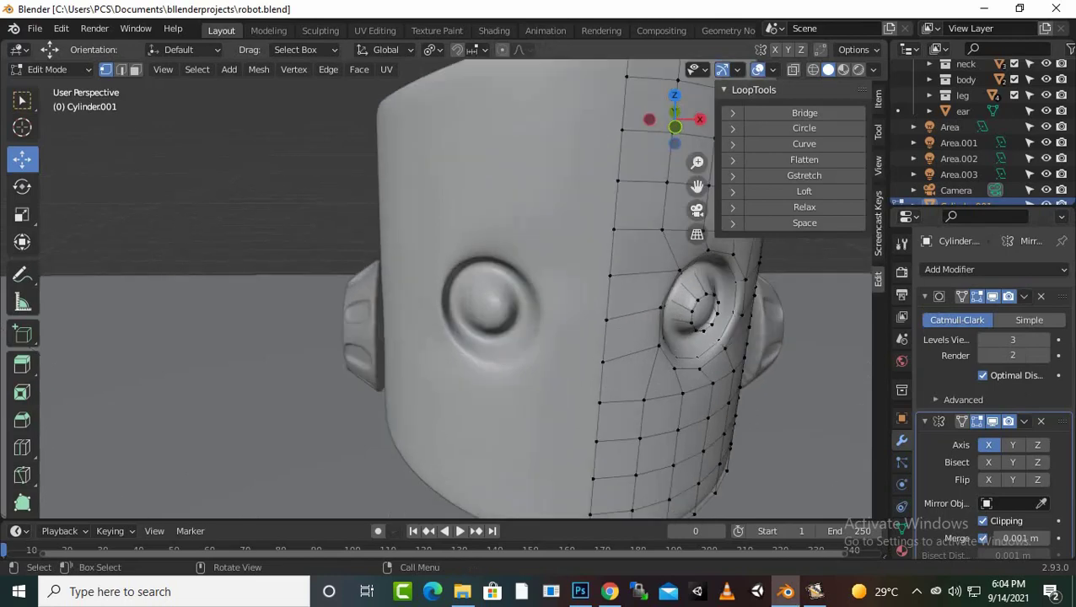
{"action": "scroll", "coordinate": [523, 296], "scroll_direction": "down", "scroll_amount": 3}
{"action": "scroll", "coordinate": [523, 295], "scroll_direction": "down", "scroll_amount": 1}
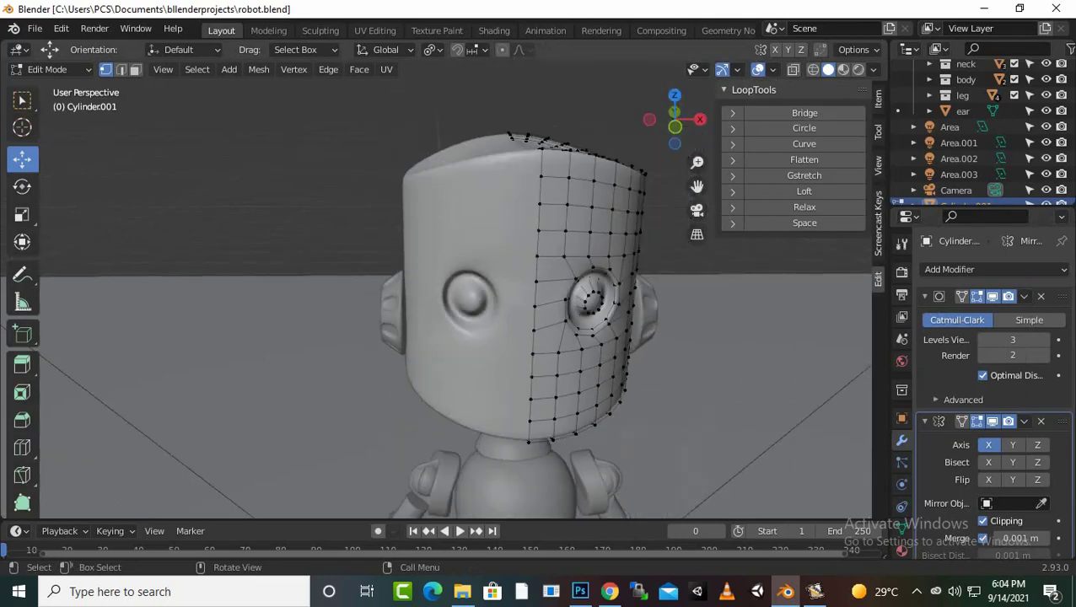
{"action": "middle_click_drag", "start_coordinate": [506, 337], "coordinate": [421, 329]}
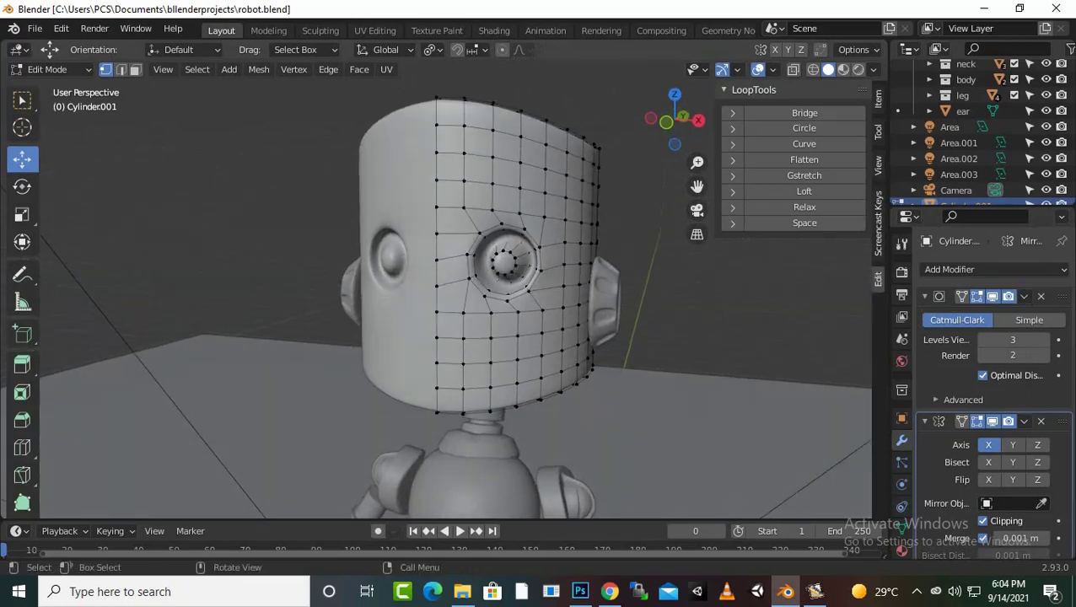
{"action": "left_click", "coordinate": [843, 69]}
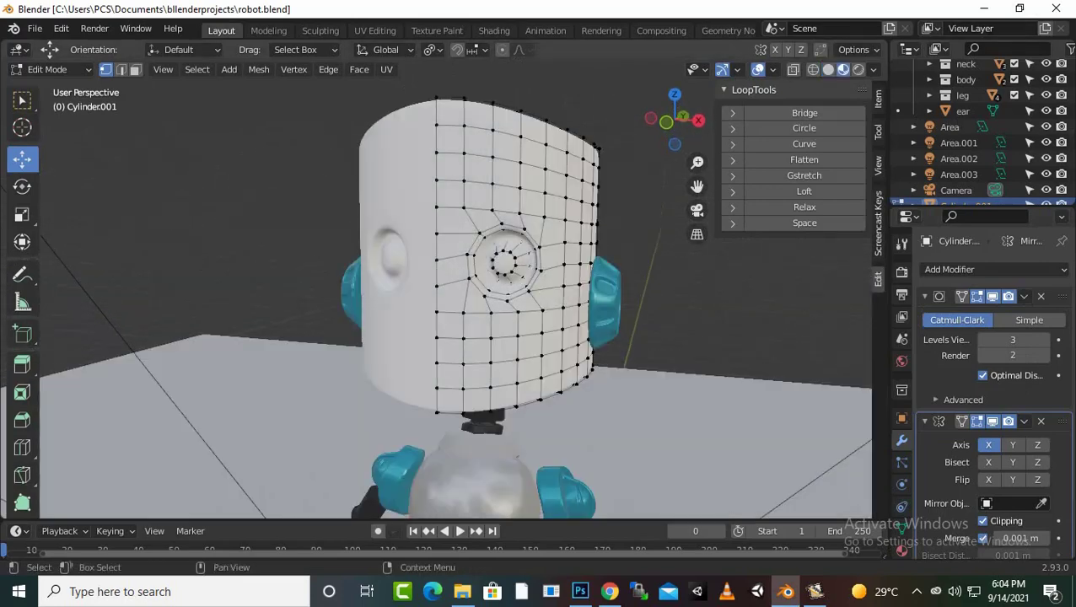
{"action": "left_click", "coordinate": [858, 69]}
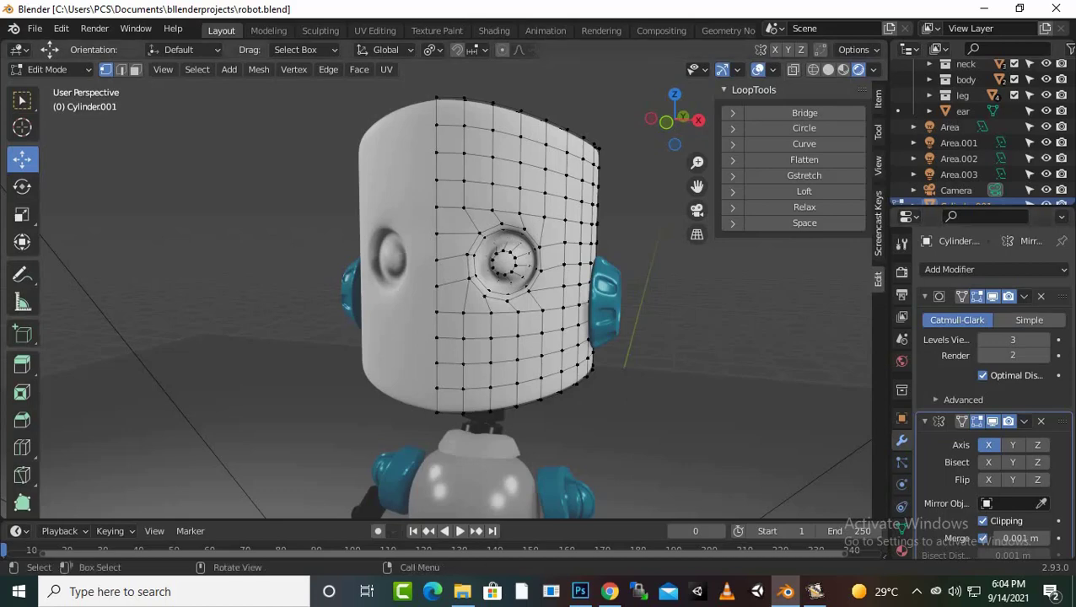
Inspect the head from behind and front in rendered view, then return to Object Mode.
{"action": "middle_click_drag", "start_coordinate": [506, 337], "coordinate": [633, 320]}
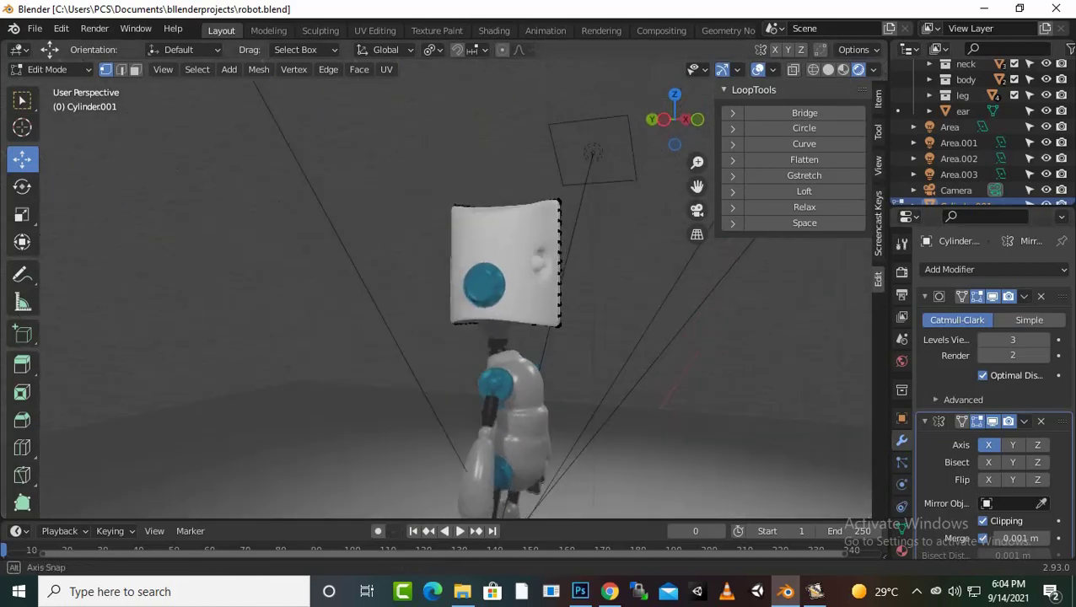
{"action": "scroll", "coordinate": [460, 338], "scroll_direction": "down", "scroll_amount": 3}
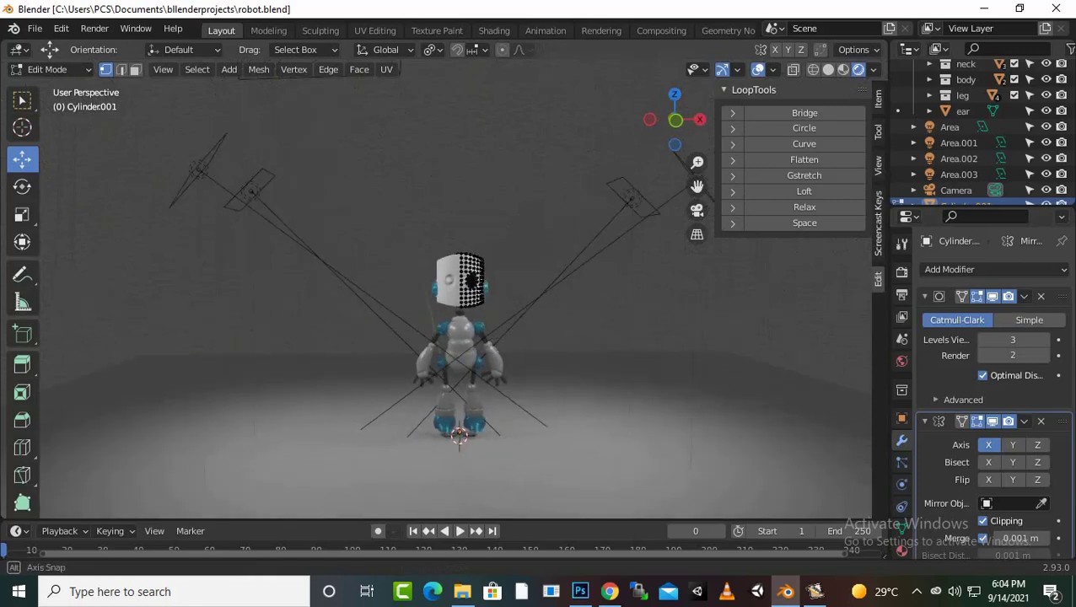
{"action": "mouse_move", "coordinate": [506, 337]}
{"action": "middle_mouse_down"}
{"action": "mouse_move", "coordinate": [459, 338]}
{"action": "mouse_move", "coordinate": [506, 337]}
{"action": "mouse_move", "coordinate": [473, 338]}
{"action": "middle_mouse_up"}
{"action": "scroll", "coordinate": [472, 338], "scroll_direction": "up", "scroll_amount": 2}
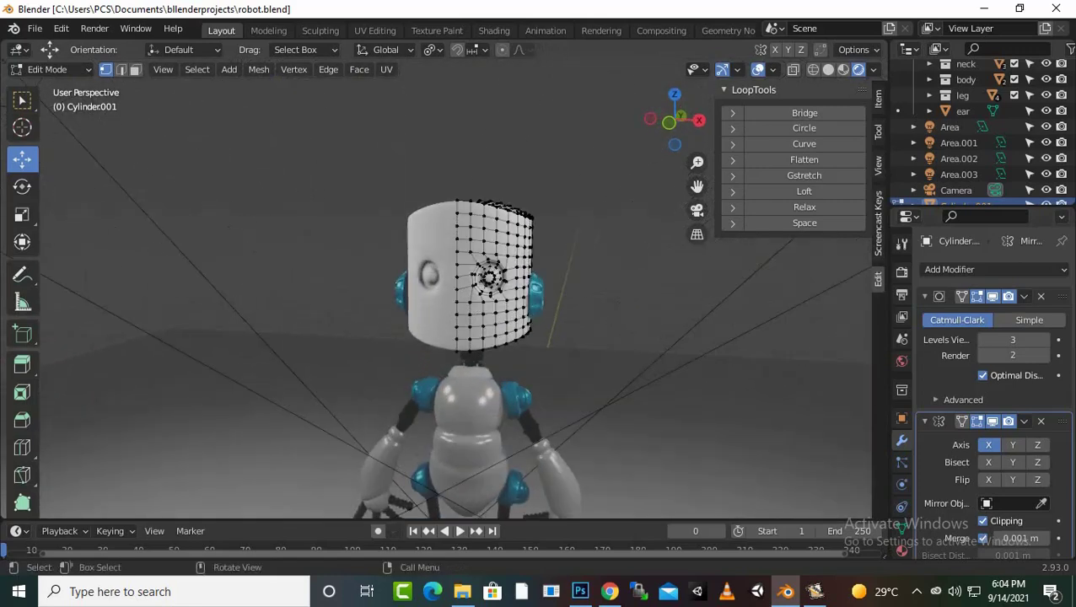
{"action": "scroll", "coordinate": [477, 329], "scroll_direction": "up", "scroll_amount": 2}
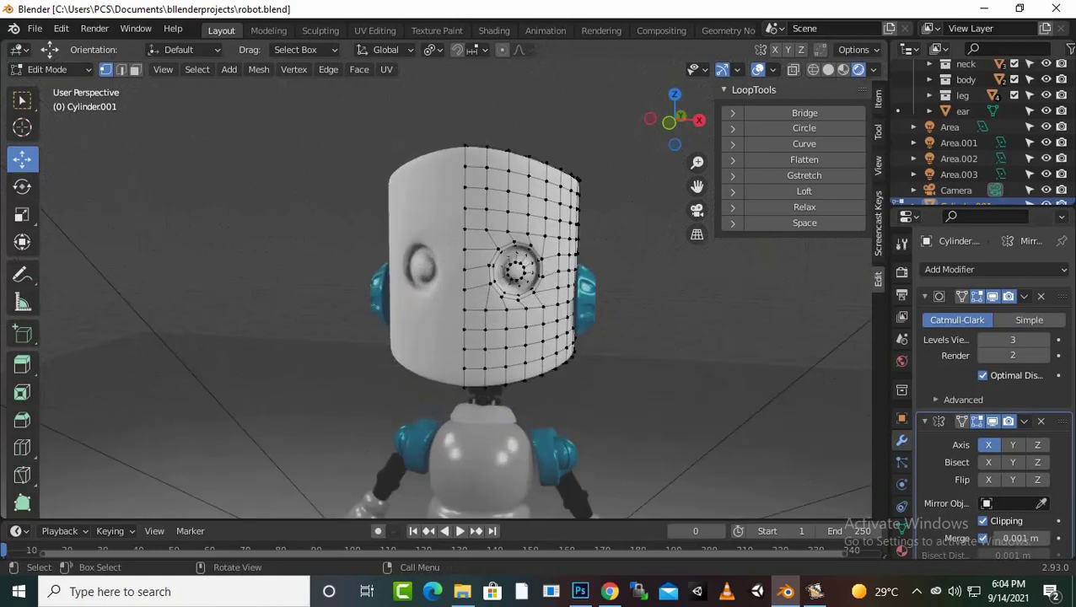
{"action": "key", "text": "Tab"}
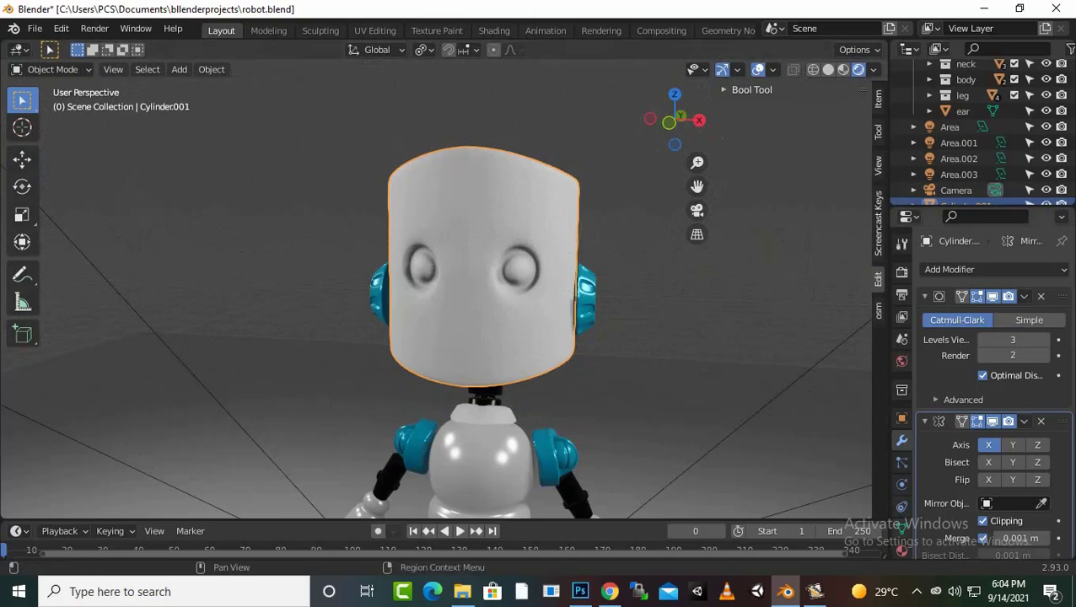
Assign the existing bodymaterial to the Cylinder.001 head and return to Edit Mode.
{"action": "left_click", "coordinate": [901, 550]}
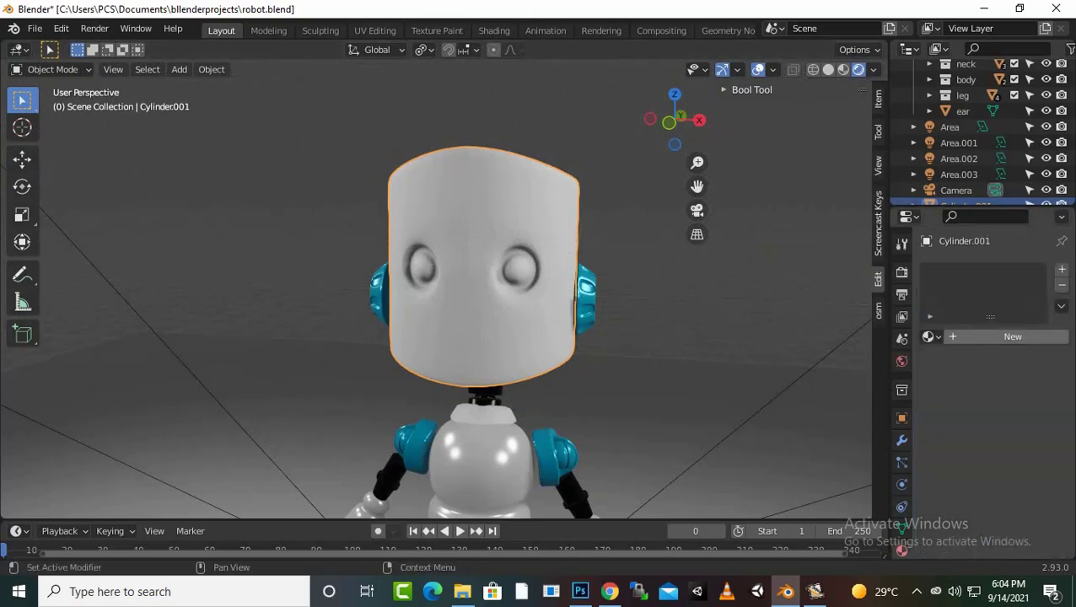
{"action": "left_click", "coordinate": [929, 337]}
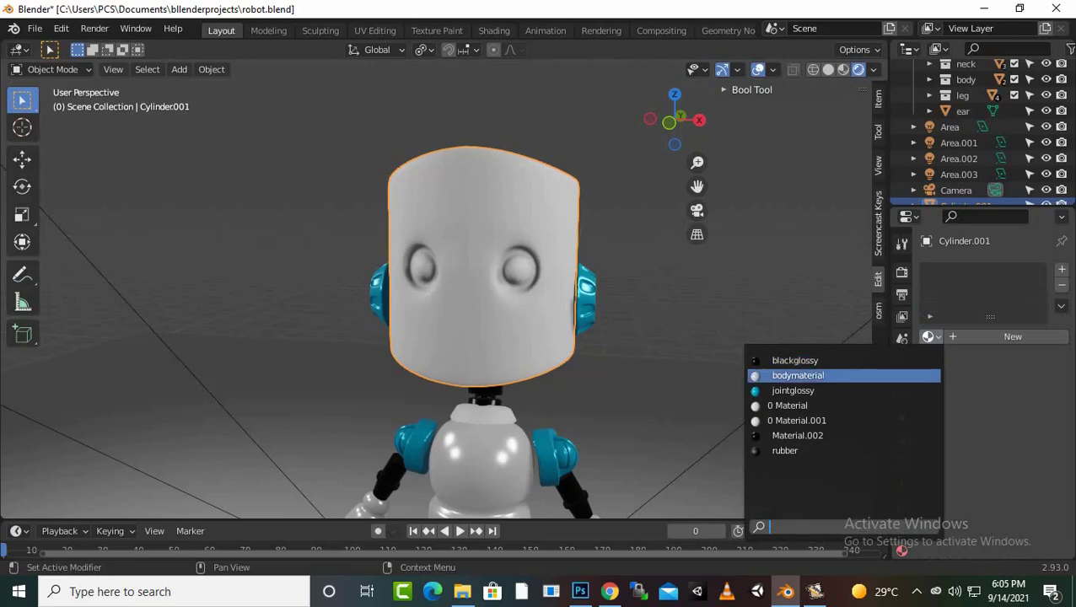
{"action": "left_click", "coordinate": [798, 375]}
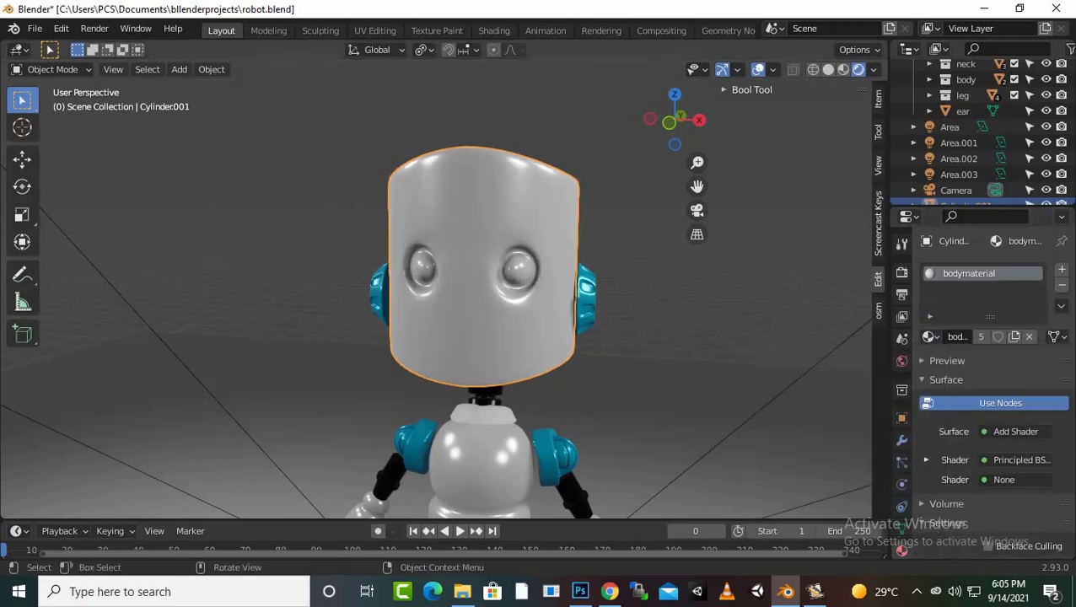
{"action": "middle_click_drag", "start_coordinate": [590, 337], "coordinate": [612, 342]}
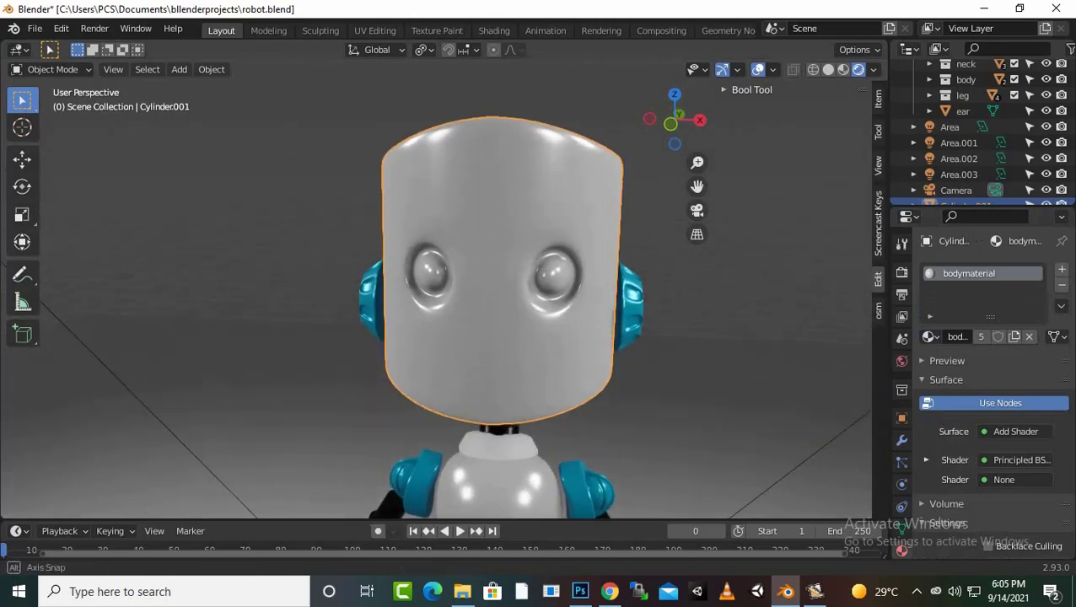
{"action": "key", "text": "Tab"}
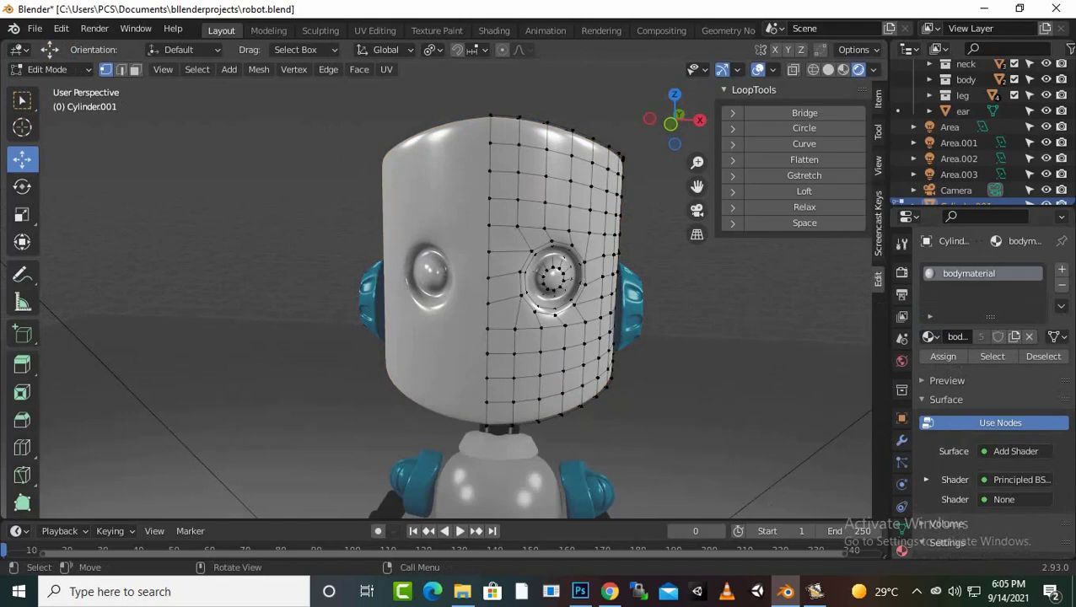
Zoom in on the eye socket and show the head's Subdivision and Mirror modifiers.
{"action": "scroll", "coordinate": [447, 320], "scroll_direction": "up", "scroll_amount": 2}
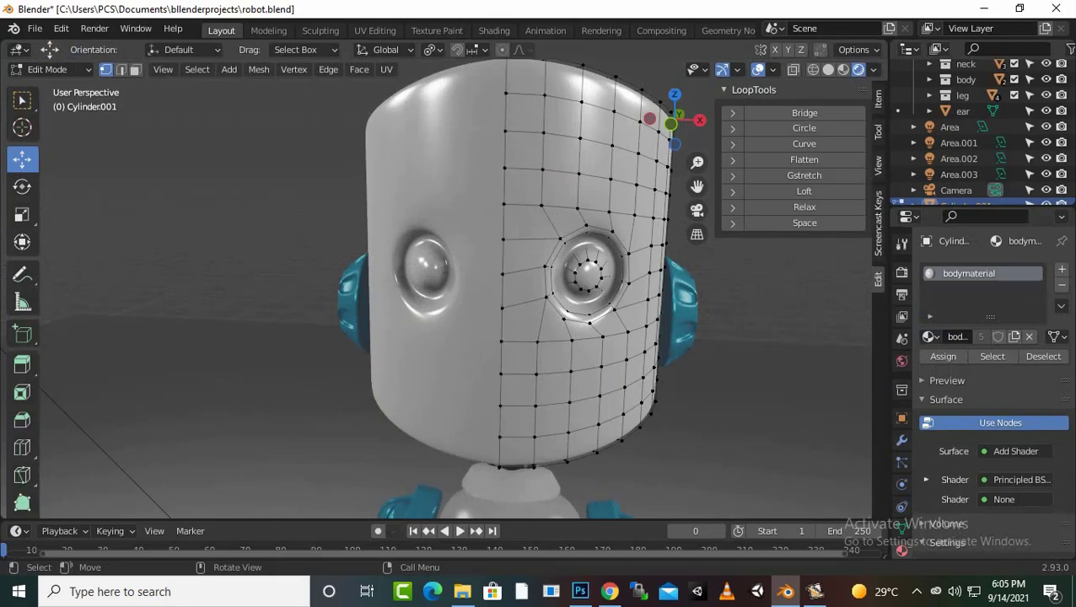
{"action": "middle_click_drag", "start_coordinate": [472, 321], "coordinate": [439, 321]}
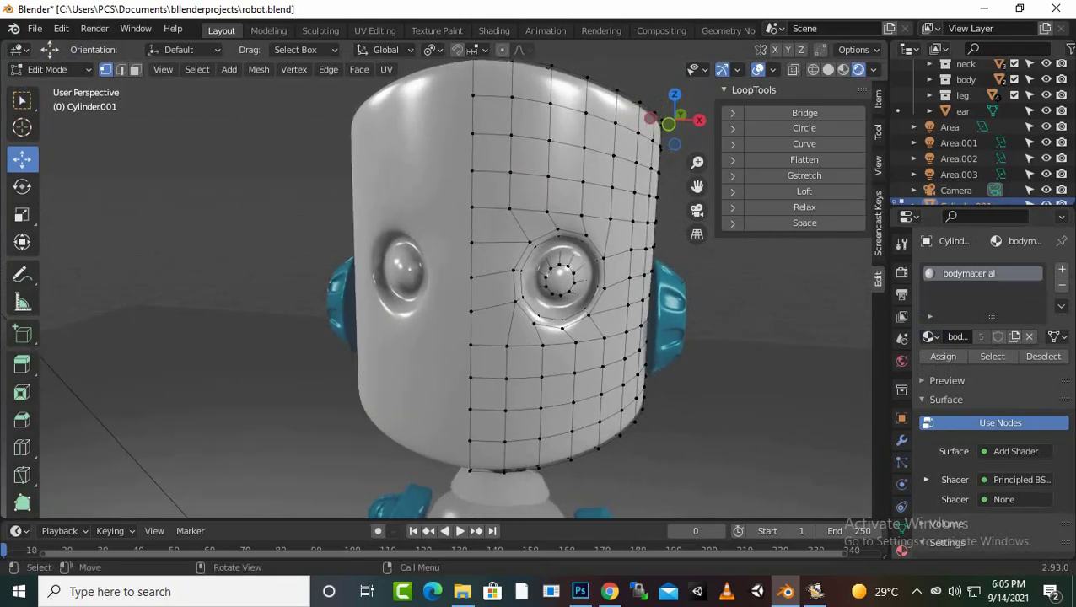
{"action": "scroll", "coordinate": [443, 291], "scroll_direction": "up", "scroll_amount": 2}
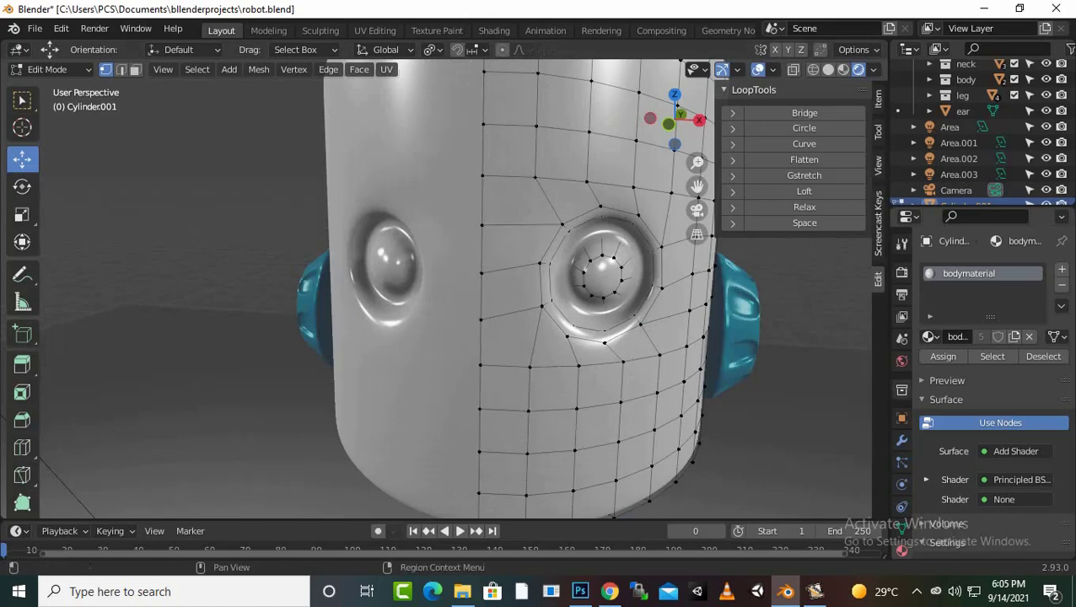
{"action": "left_click", "coordinate": [902, 441]}
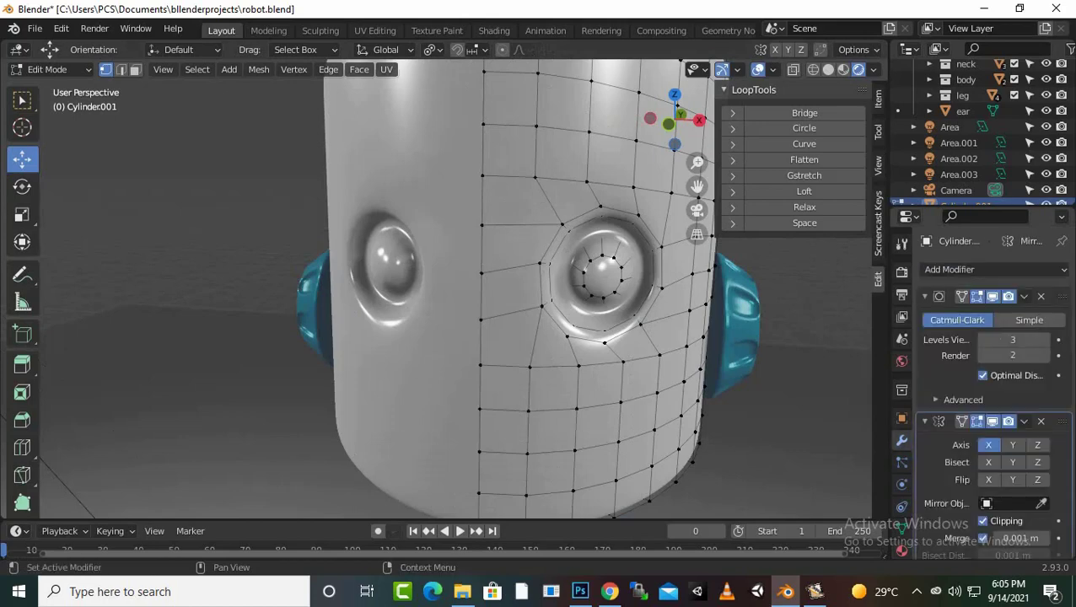
{"action": "middle_click_drag", "start_coordinate": [539, 287], "coordinate": [481, 268]}
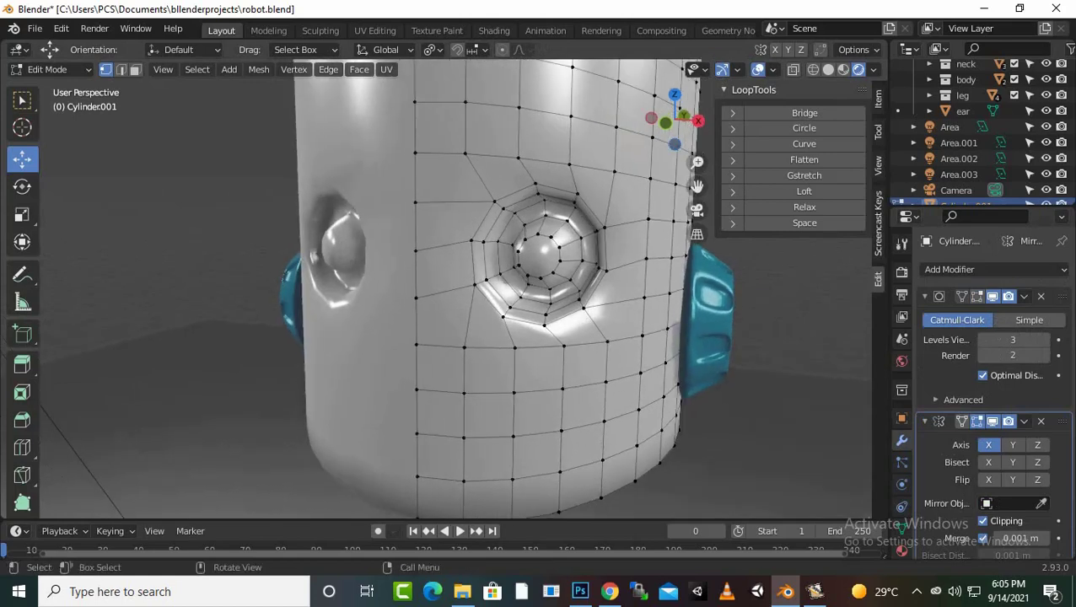
{"action": "scroll", "coordinate": [472, 287], "scroll_direction": "up", "scroll_amount": 2}
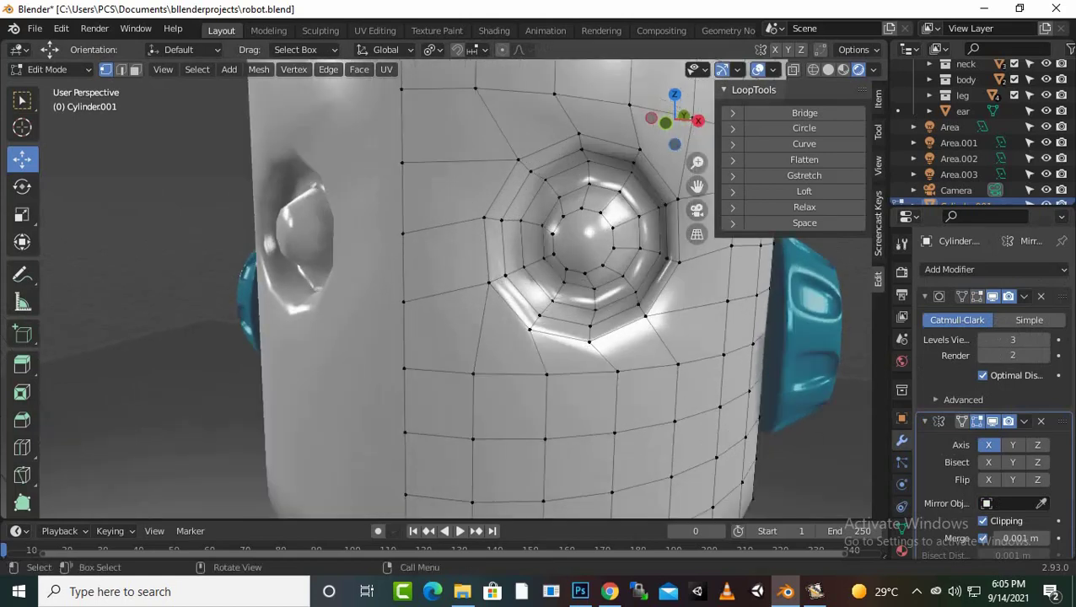
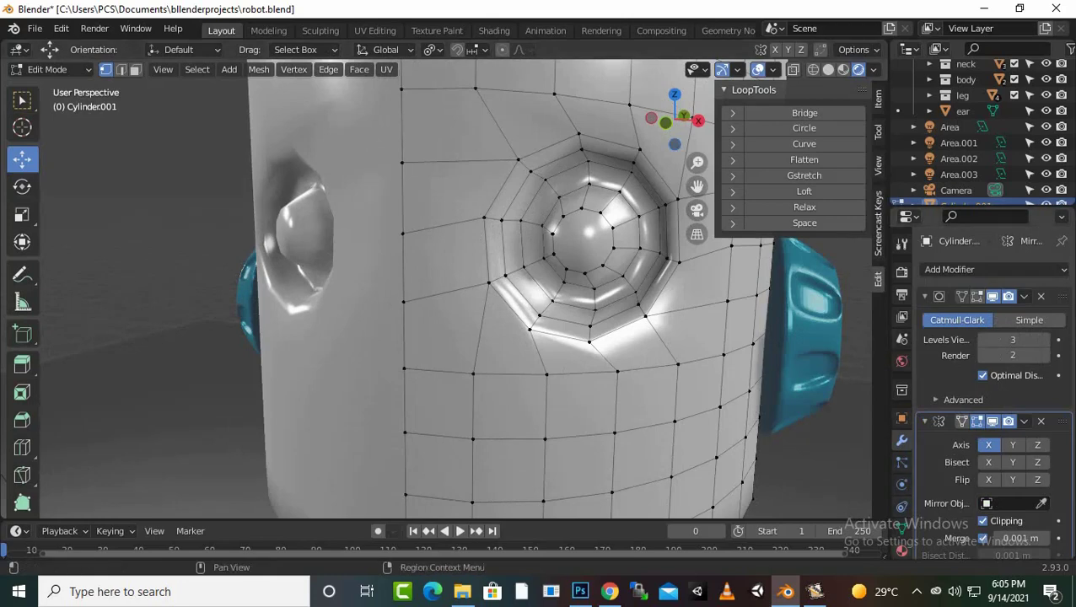
Add a second material slot to Cylinder.001 holding a new material named 'eyesblack'.
{"action": "left_click", "coordinate": [902, 549]}
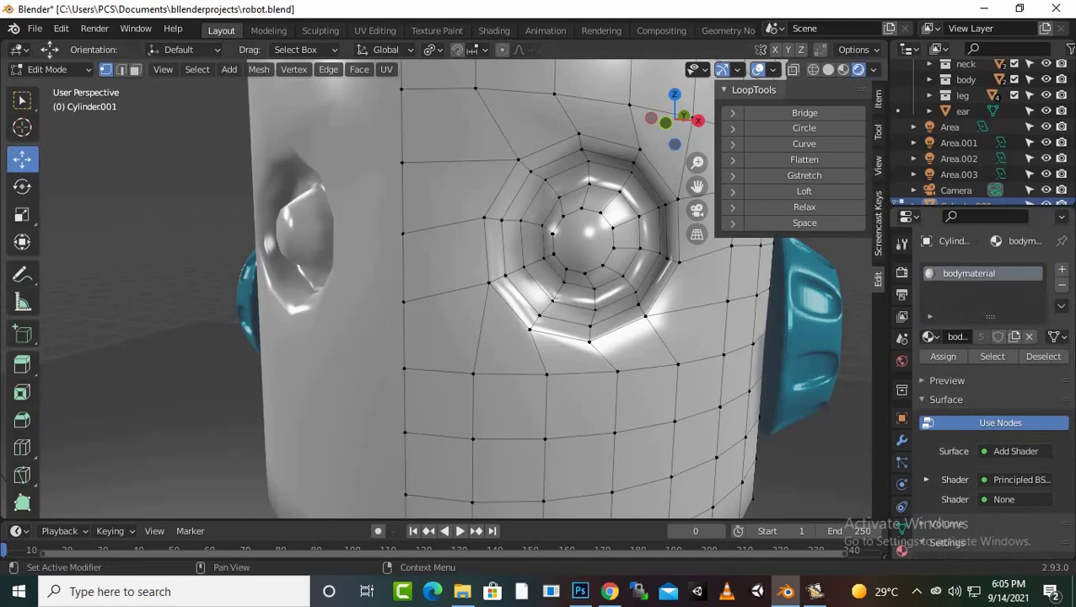
{"action": "left_click", "coordinate": [1061, 269]}
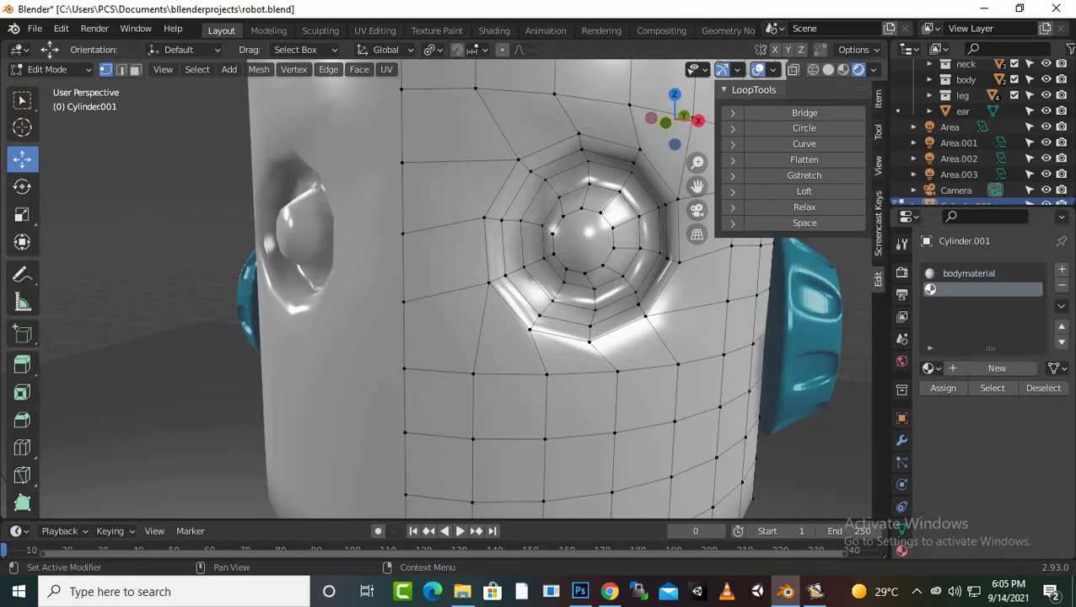
{"action": "left_click", "coordinate": [997, 368]}
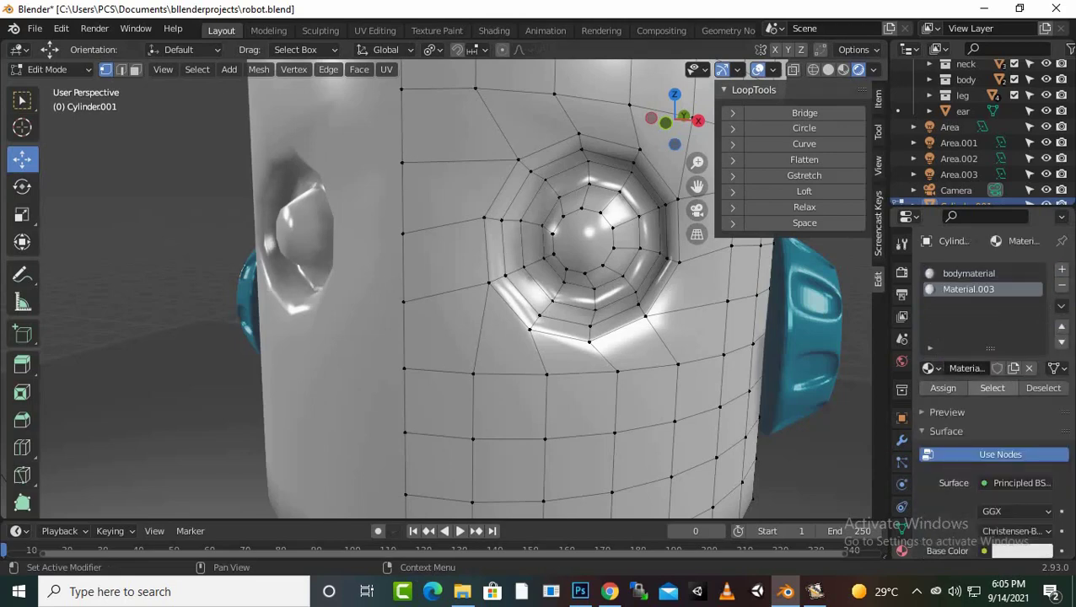
{"action": "left_click", "coordinate": [966, 368]}
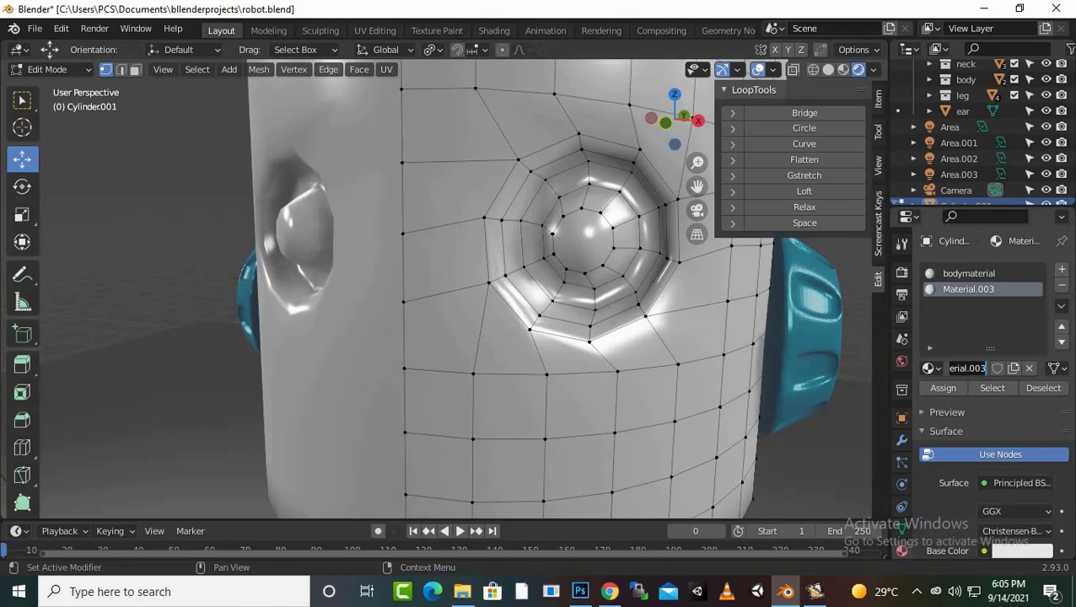
{"action": "type", "text": "eyes"}
{"action": "type", "text": "black"}
{"action": "key", "text": "Return"}
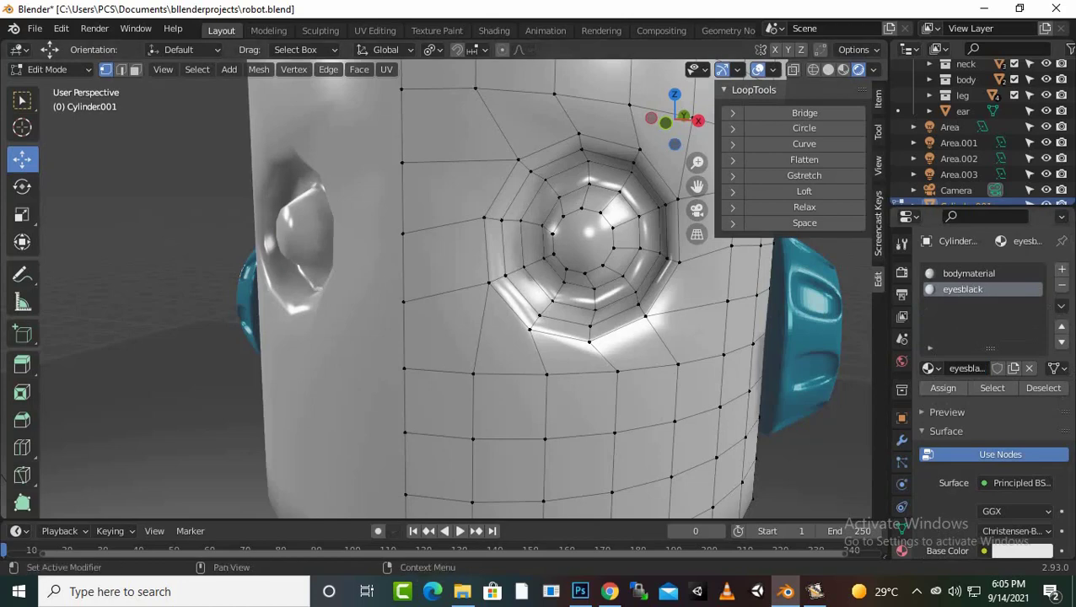
Set the eyesblack material's base colour to black.
{"action": "scroll", "coordinate": [987, 380], "scroll_direction": "down", "scroll_amount": 2}
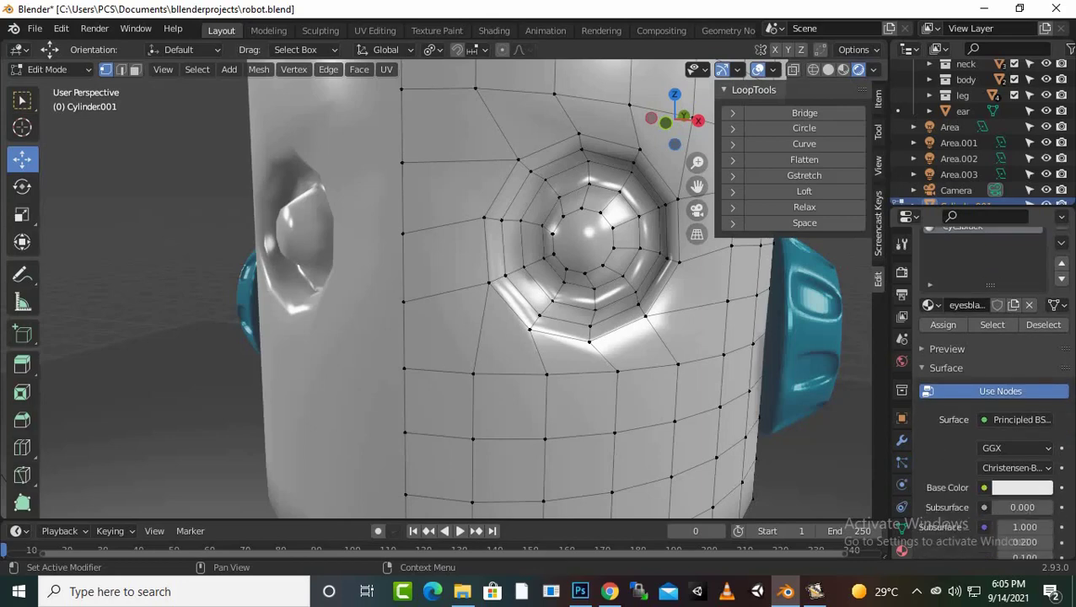
{"action": "left_click", "coordinate": [1022, 487]}
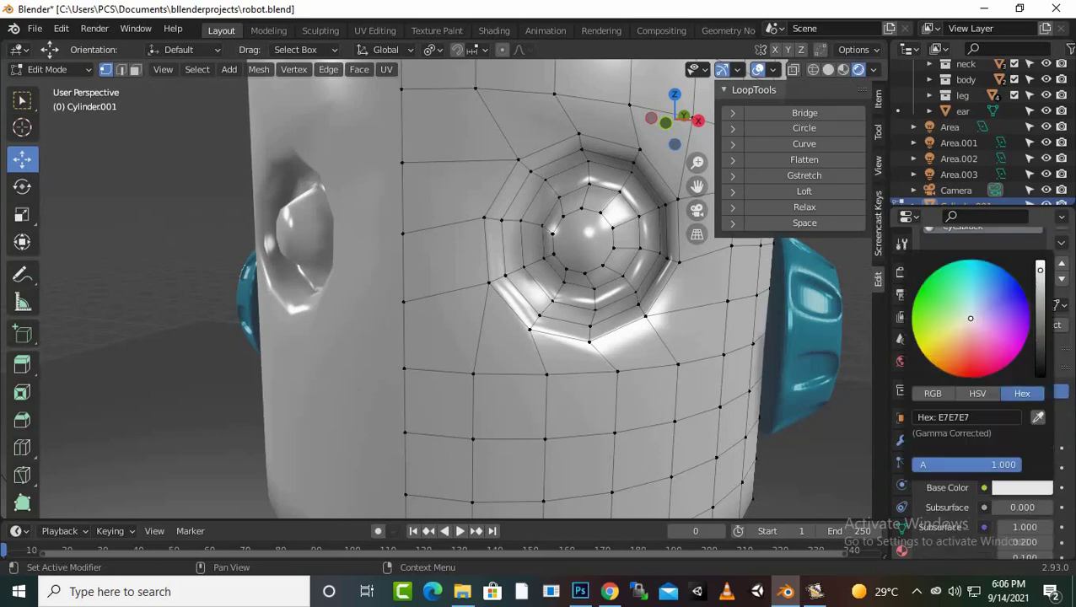
{"action": "left_click_drag", "start_coordinate": [1040, 270], "coordinate": [1040, 375]}
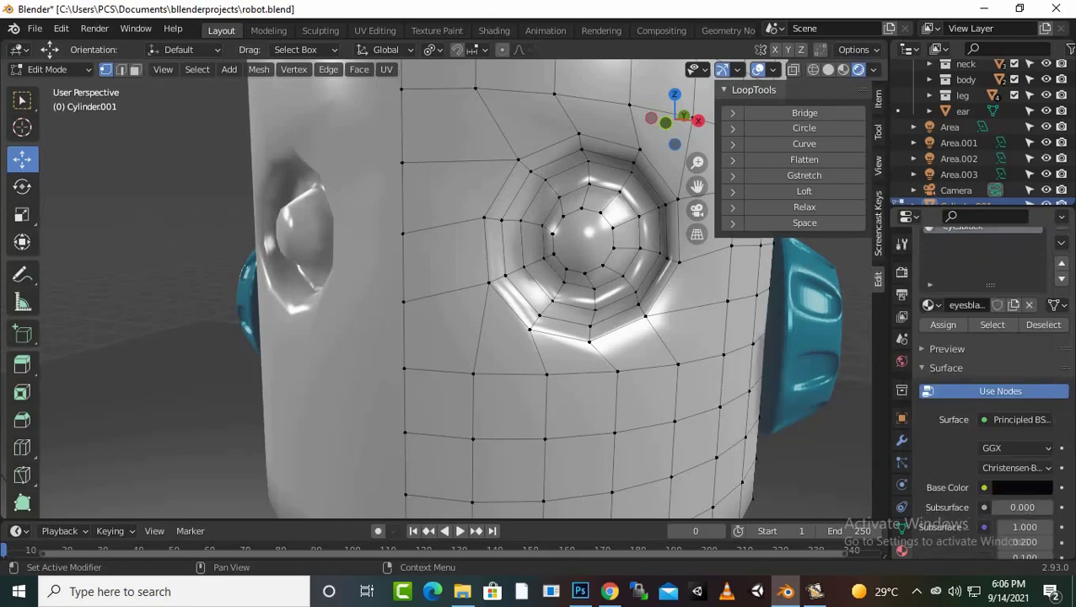
{"action": "scroll", "coordinate": [987, 380], "scroll_direction": "down", "scroll_amount": 2}
{"action": "scroll", "coordinate": [987, 380], "scroll_direction": "down", "scroll_amount": 3}
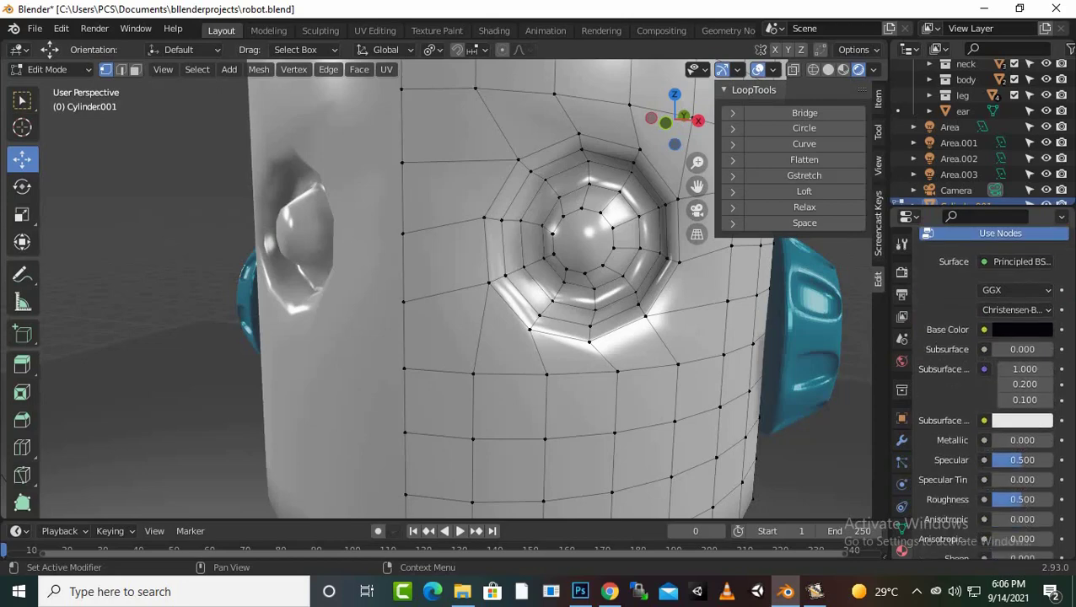
{"action": "left_click", "coordinate": [1023, 479]}
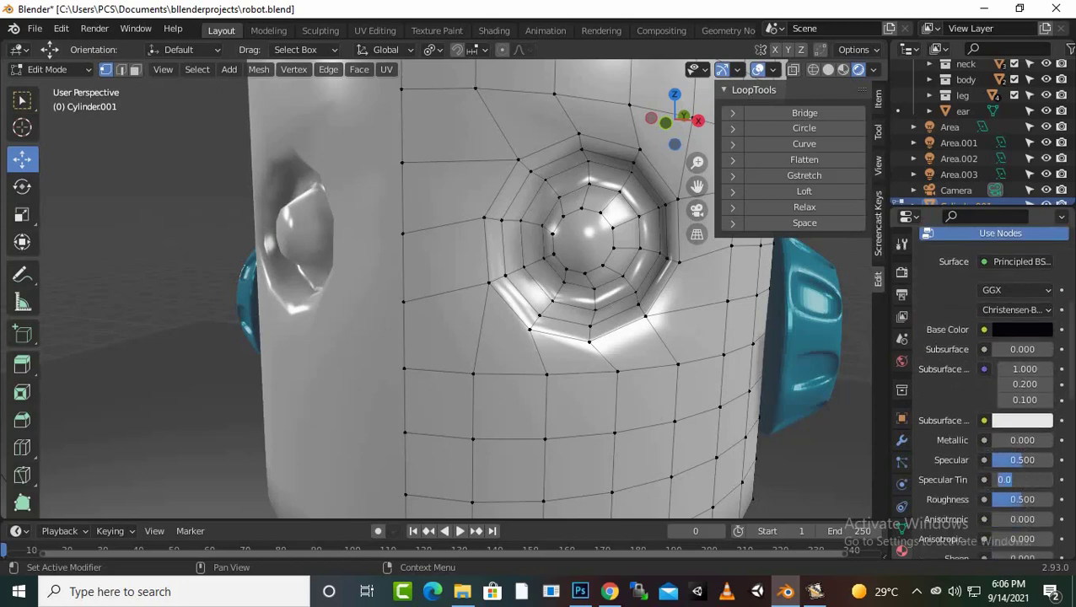
{"action": "key", "text": "Return"}
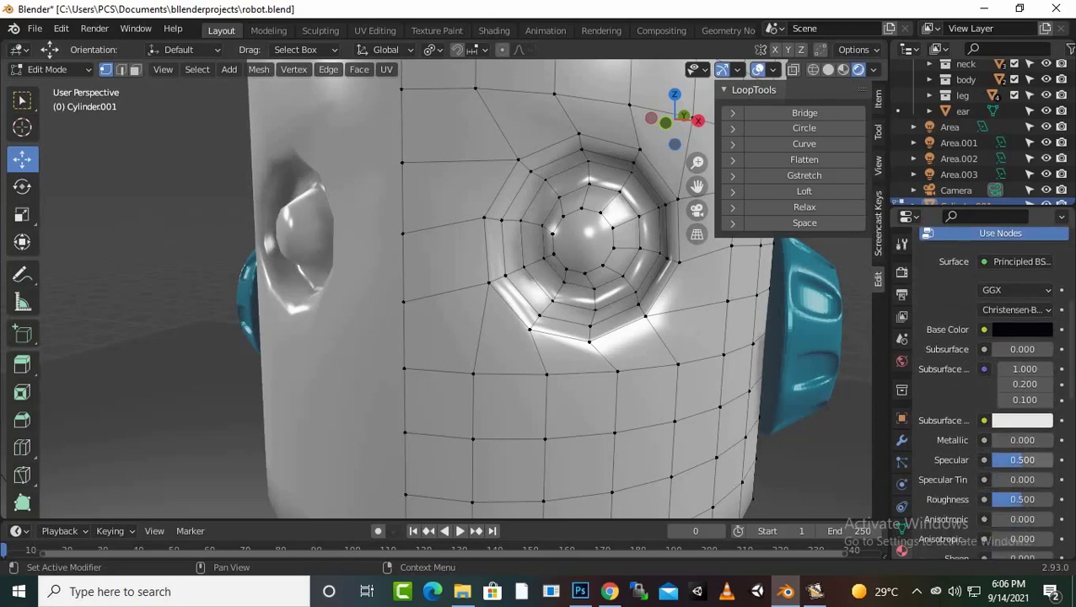
Set eyesblack Metallic to 0.500 and lower Roughness to 0.372 for gloss.
{"action": "left_click", "coordinate": [1022, 439]}
{"action": "type", "text": "."}
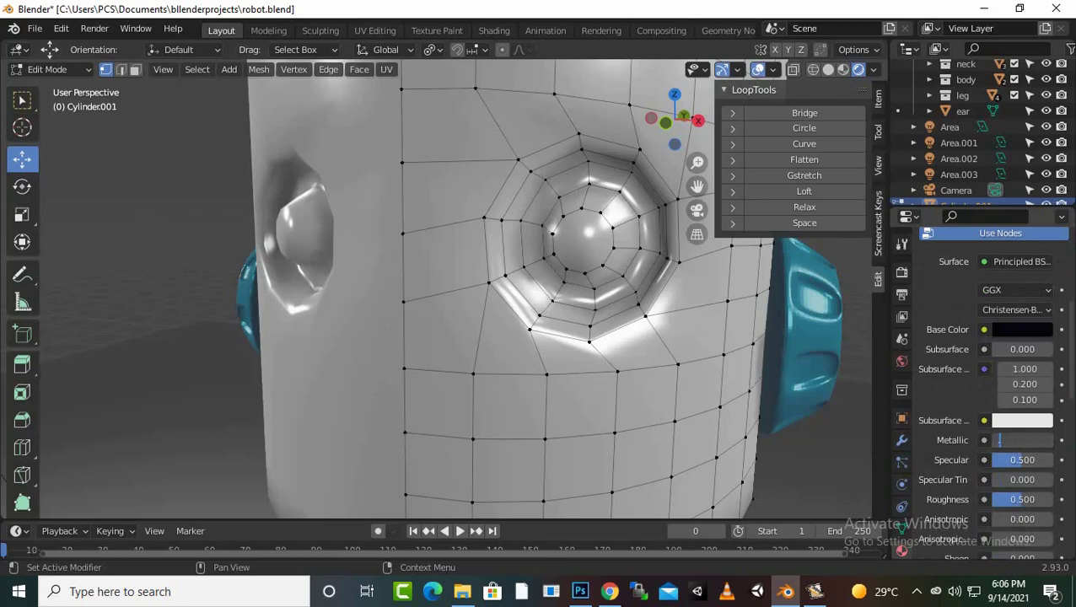
{"action": "type", "text": "5"}
{"action": "key", "text": "Return"}
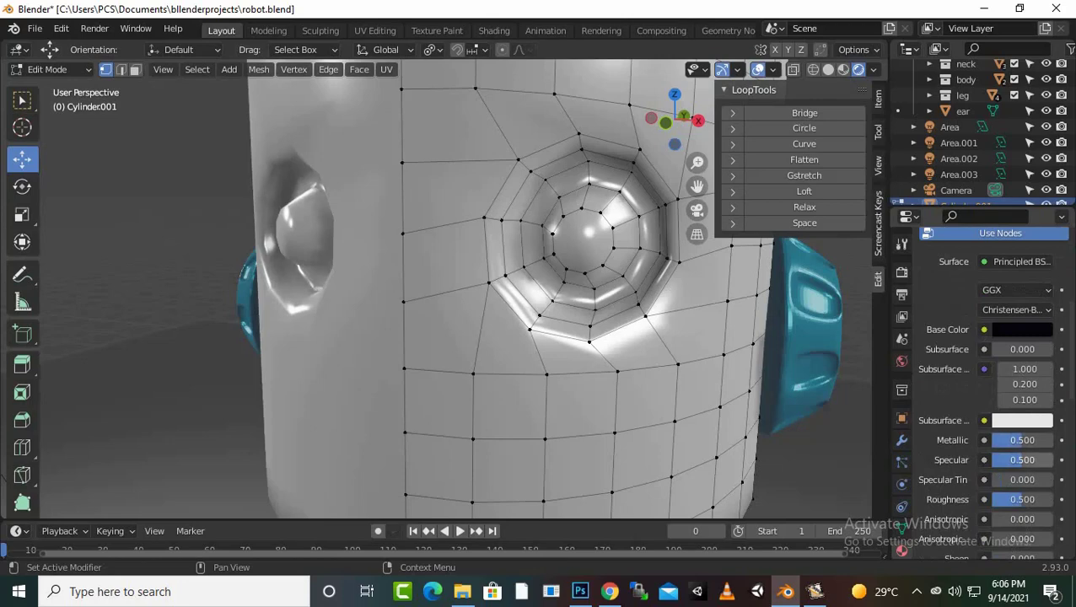
{"action": "scroll", "coordinate": [1012, 422], "scroll_direction": "down", "scroll_amount": 2}
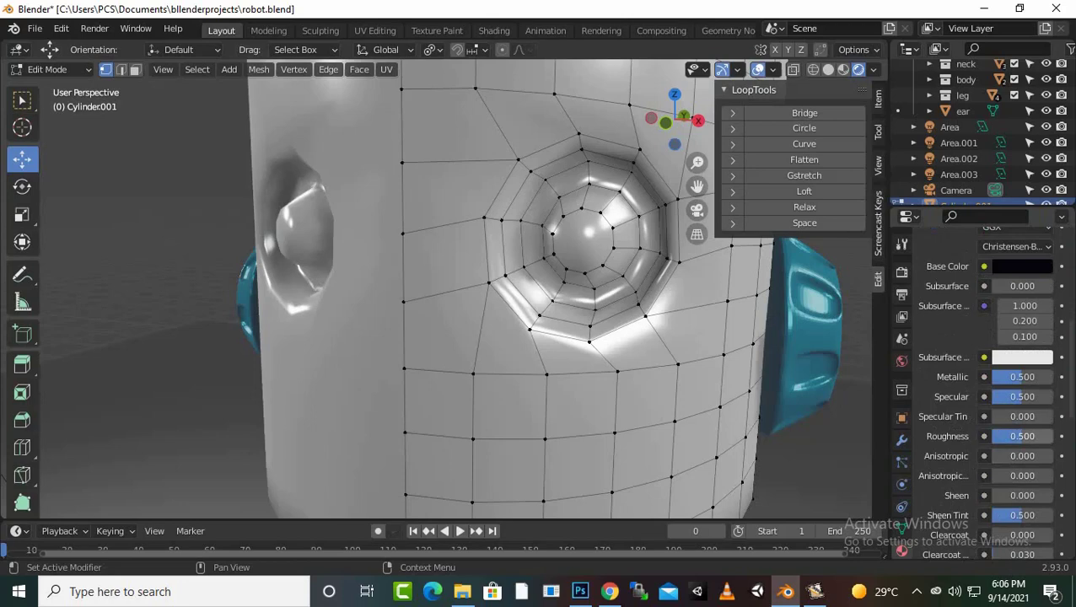
{"action": "left_click_drag", "start_coordinate": [1022, 436], "coordinate": [995, 436]}
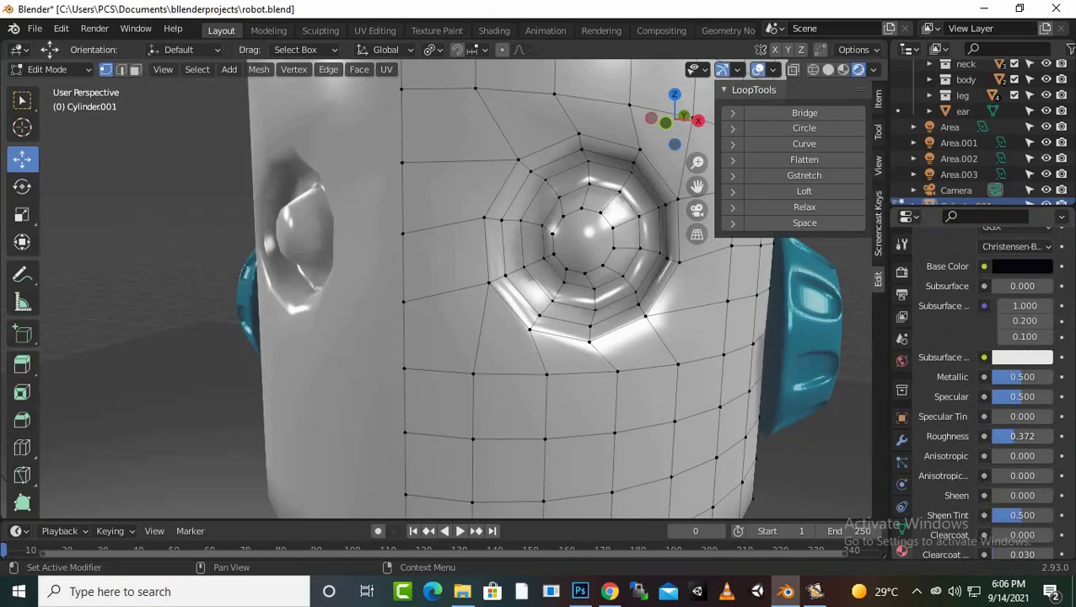
Switch the head mesh to face select mode.
{"action": "scroll", "coordinate": [991, 391], "scroll_direction": "up", "scroll_amount": 1}
{"action": "scroll", "coordinate": [991, 391], "scroll_direction": "up", "scroll_amount": 3}
{"action": "scroll", "coordinate": [991, 392], "scroll_direction": "up", "scroll_amount": 1}
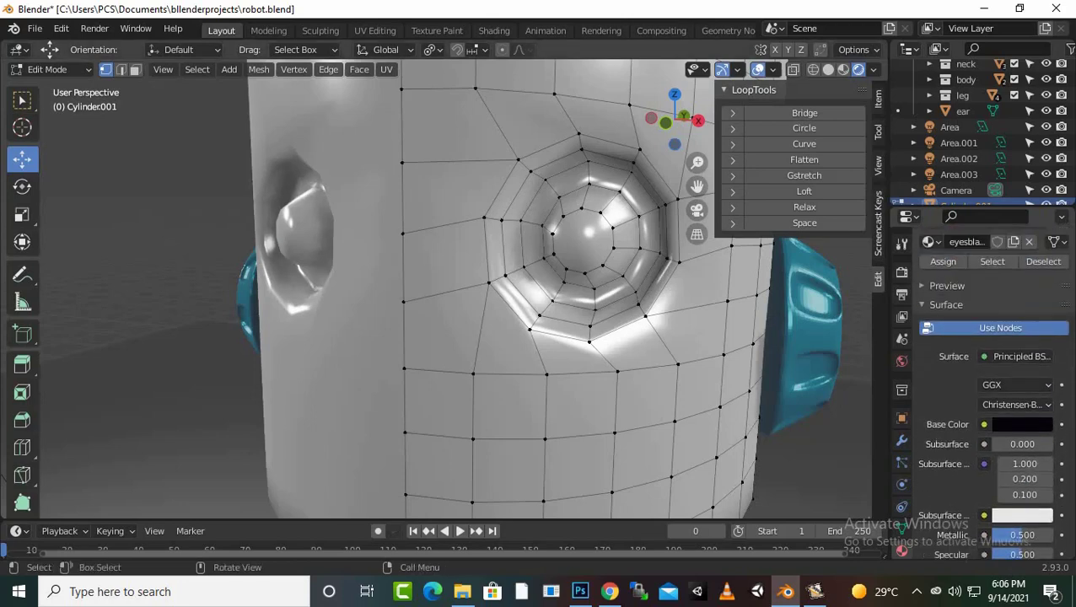
{"action": "scroll", "coordinate": [523, 286], "scroll_direction": "up", "scroll_amount": 3}
{"action": "scroll", "coordinate": [523, 287], "scroll_direction": "down", "scroll_amount": 2}
{"action": "key", "text": "3"}
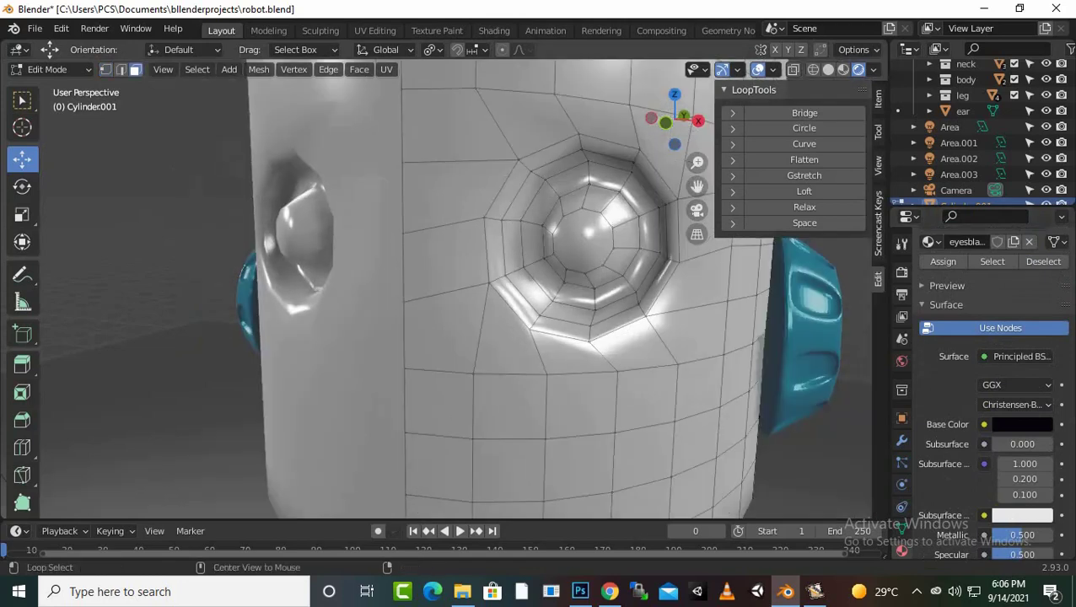
Select the face ring around the right eye socket, using Fill Region to complete it.
{"action": "left_click", "coordinate": [549, 156], "text": "alt"}
{"action": "left_click", "coordinate": [524, 198]}
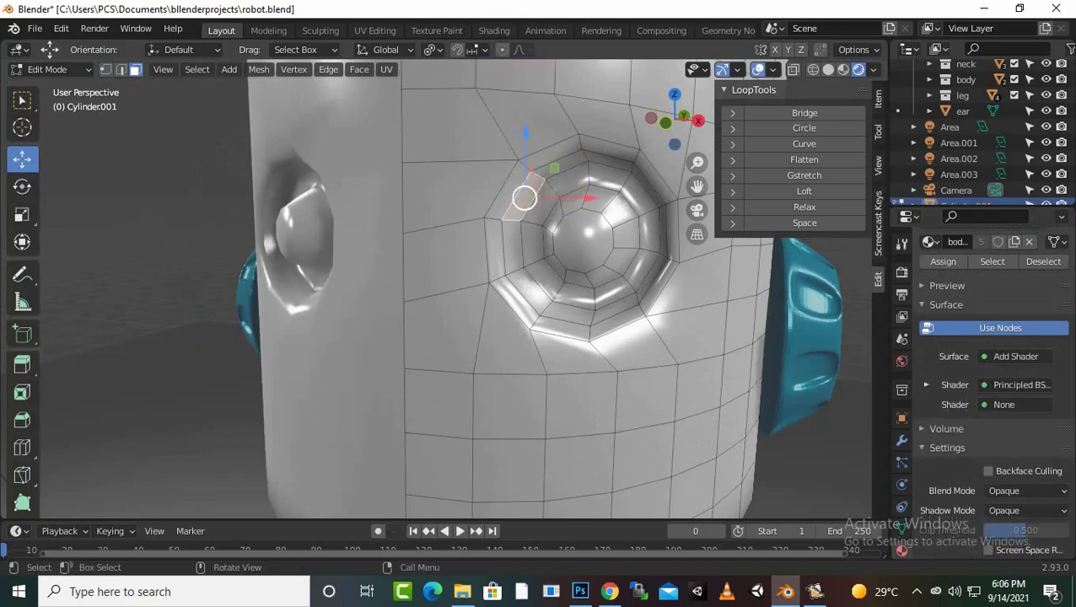
{"action": "left_click", "coordinate": [521, 224], "text": "ctrl"}
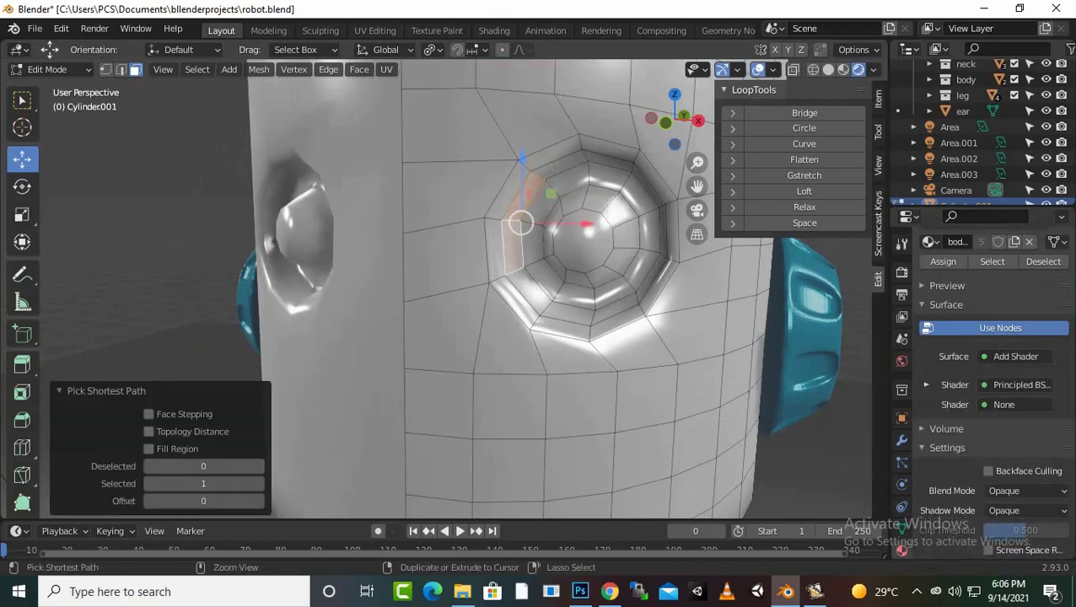
{"action": "left_click", "coordinate": [608, 161], "text": "ctrl"}
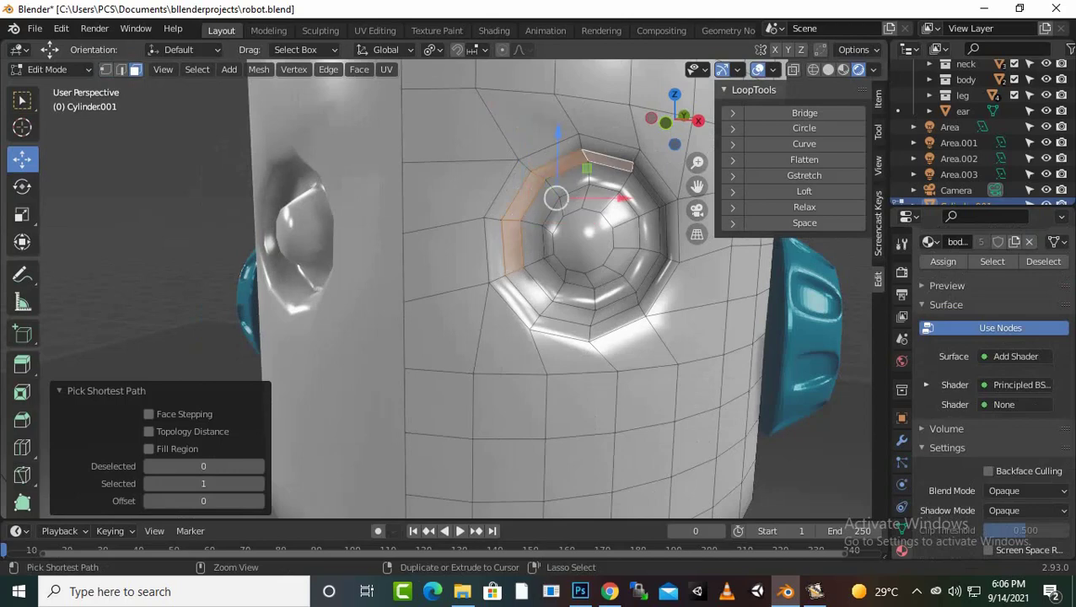
{"action": "left_click", "coordinate": [604, 314], "text": "ctrl"}
{"action": "left_click", "coordinate": [519, 278], "text": "ctrl"}
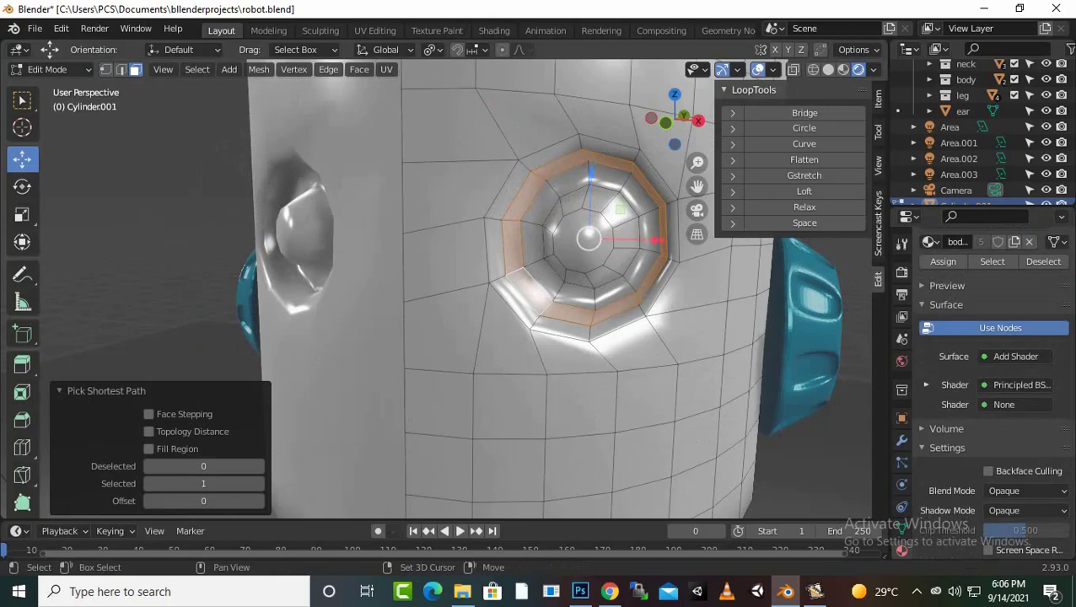
{"action": "left_click", "coordinate": [549, 291], "text": "ctrl+shift"}
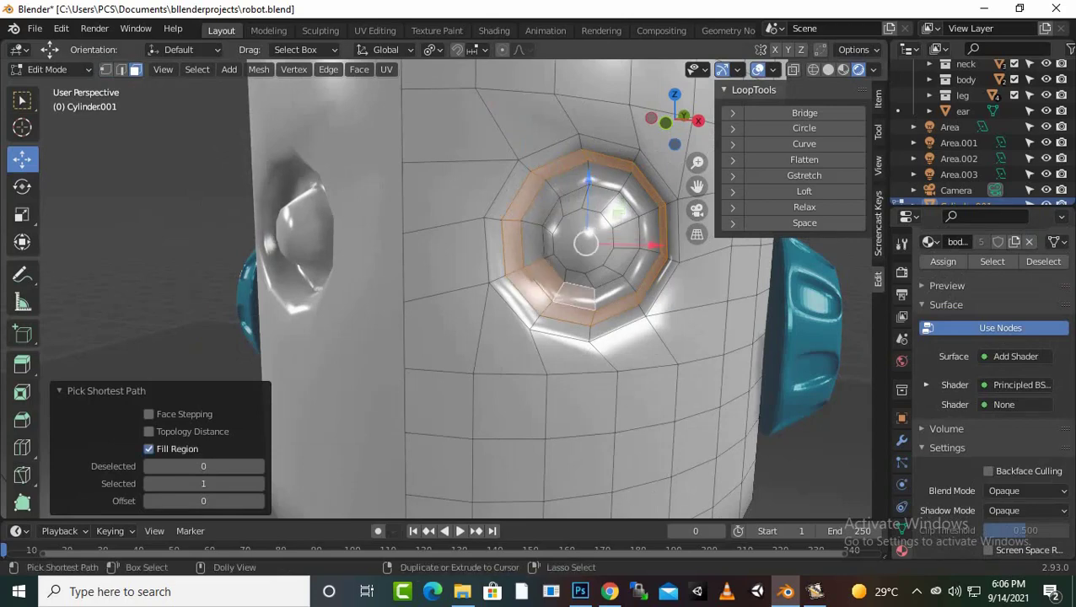
{"action": "left_click", "coordinate": [641, 192], "text": "ctrl+shift"}
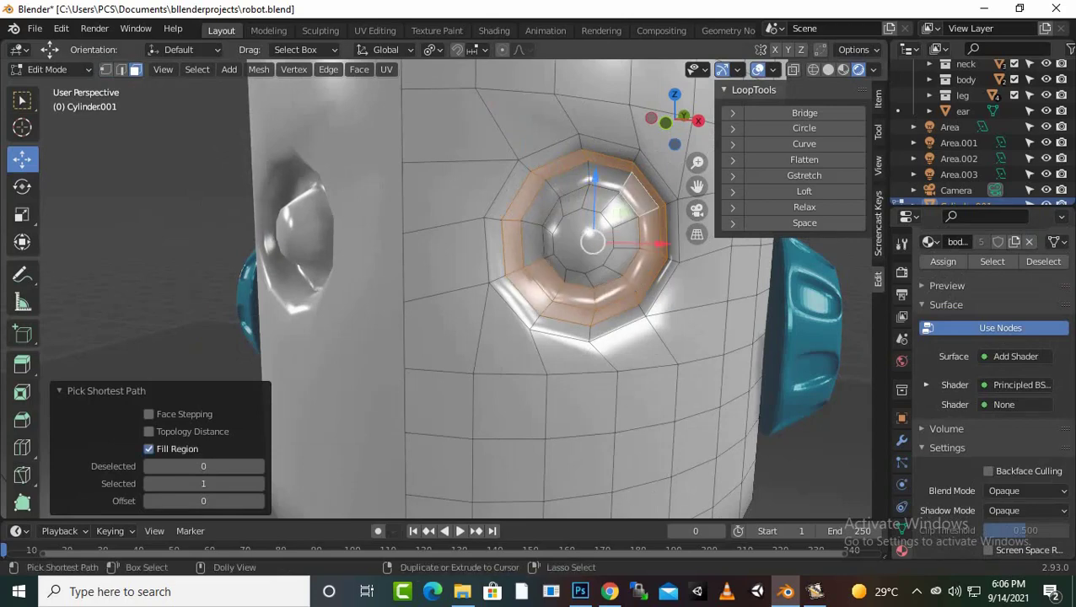
{"action": "left_click", "coordinate": [531, 240], "text": "ctrl"}
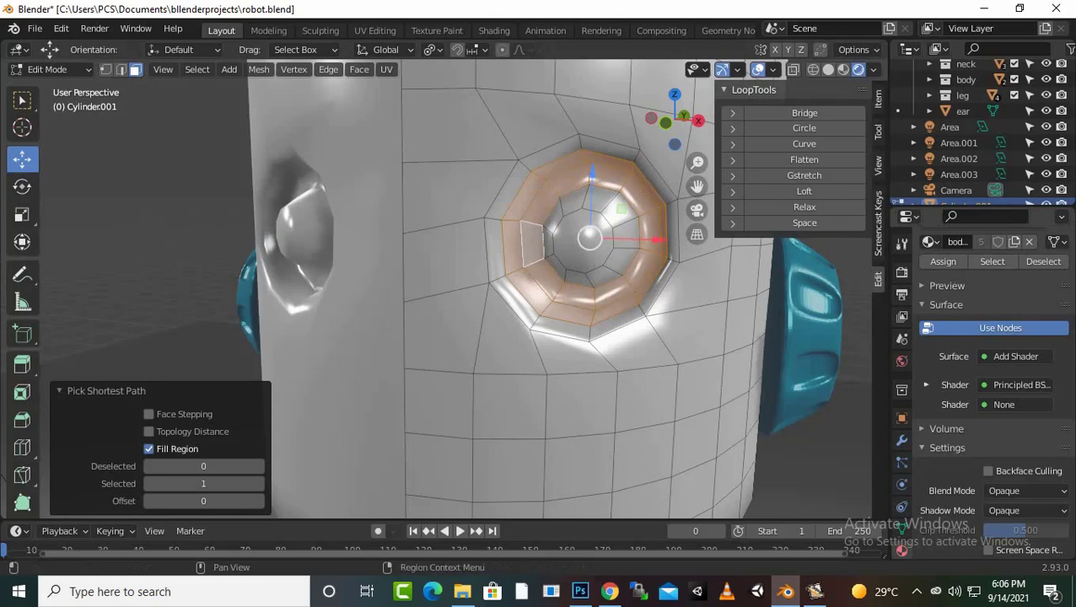
{"action": "scroll", "coordinate": [987, 379], "scroll_direction": "up", "scroll_amount": 1}
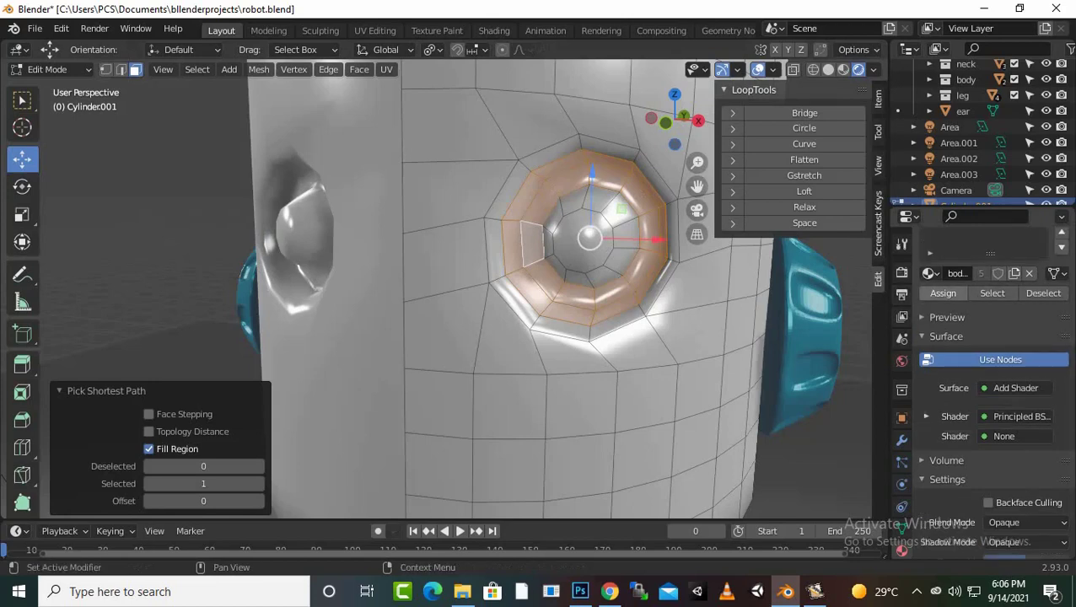
{"action": "scroll", "coordinate": [987, 379], "scroll_direction": "up", "scroll_amount": 3}
Assign eyesblack to the selected eye-ring faces, then deselect everything.
{"action": "left_click", "coordinate": [962, 289]}
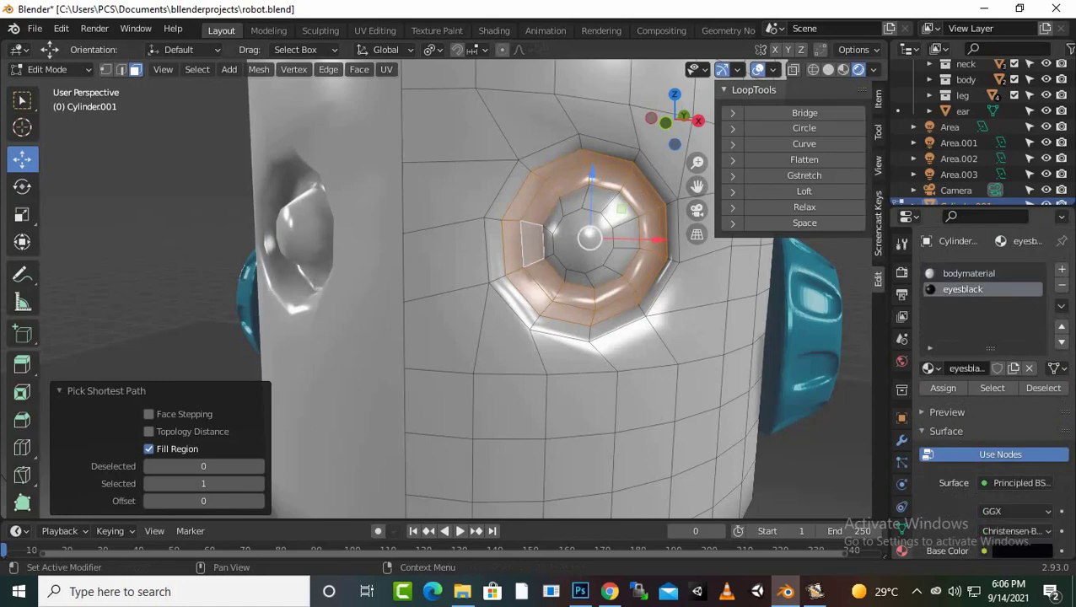
{"action": "left_click", "coordinate": [943, 388]}
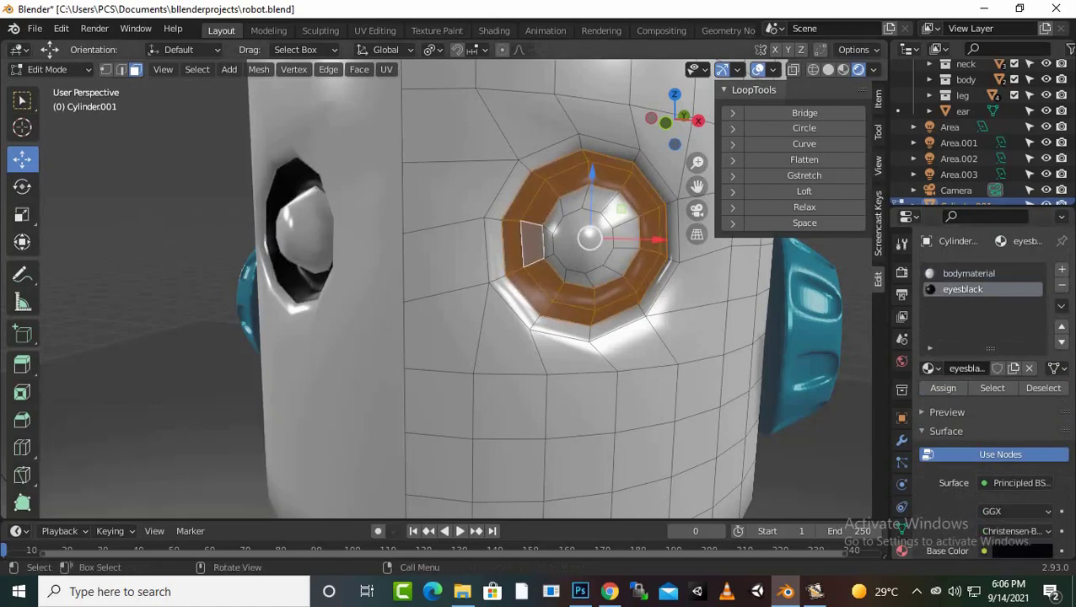
{"action": "scroll", "coordinate": [443, 291], "scroll_direction": "down", "scroll_amount": 3}
{"action": "scroll", "coordinate": [443, 291], "scroll_direction": "down", "scroll_amount": 1}
{"action": "key", "text": "alt+a"}
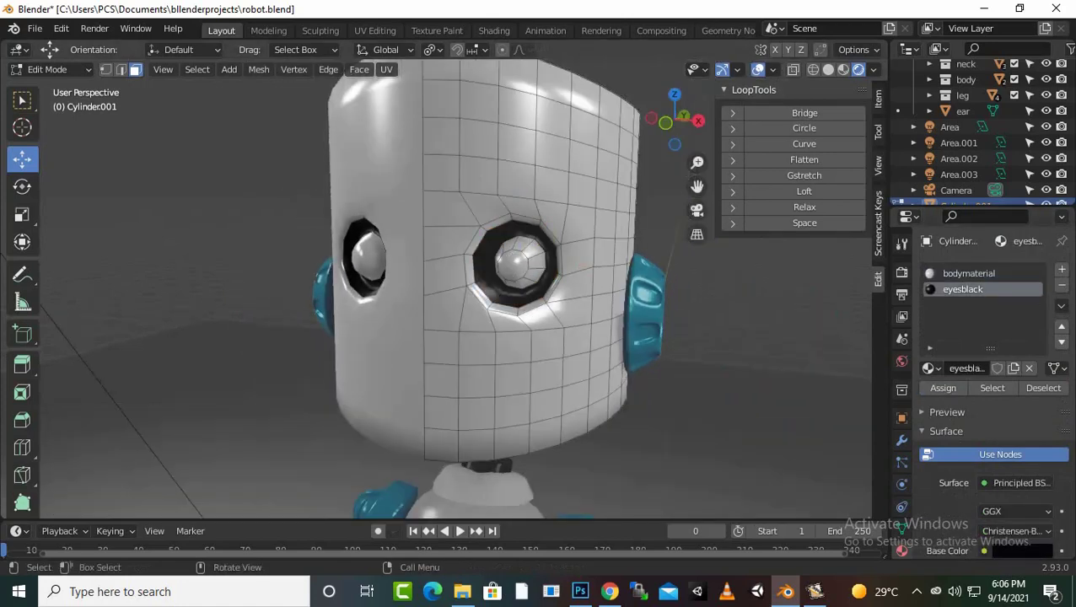
{"action": "middle_click_drag", "start_coordinate": [439, 295], "coordinate": [523, 295]}
Select the outer loop around the eye and assign it the eyesblack material.
{"action": "scroll", "coordinate": [472, 295], "scroll_direction": "up", "scroll_amount": 3}
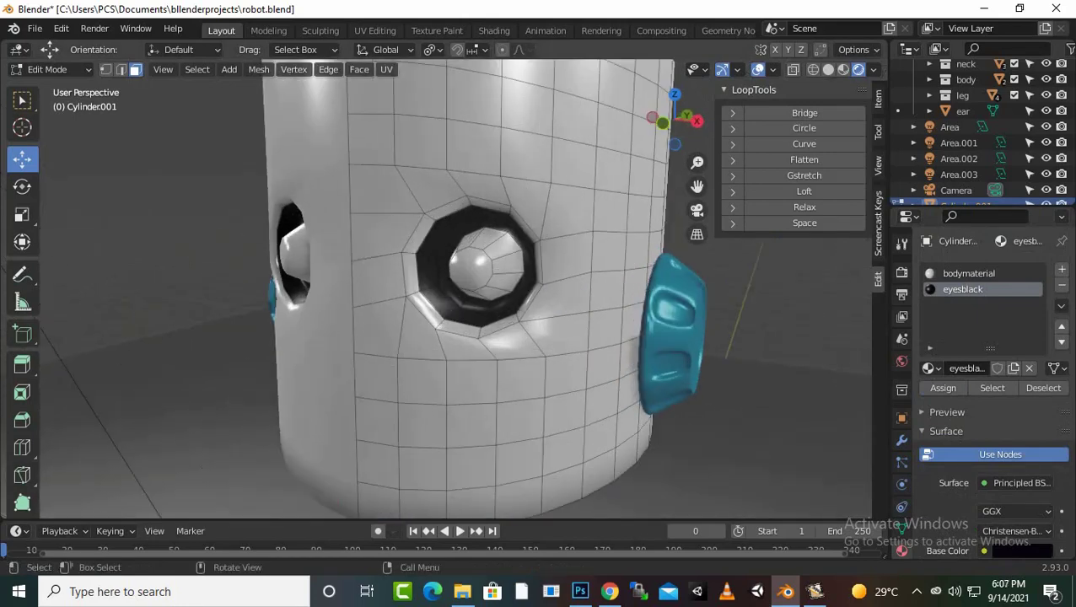
{"action": "left_click", "coordinate": [450, 208]}
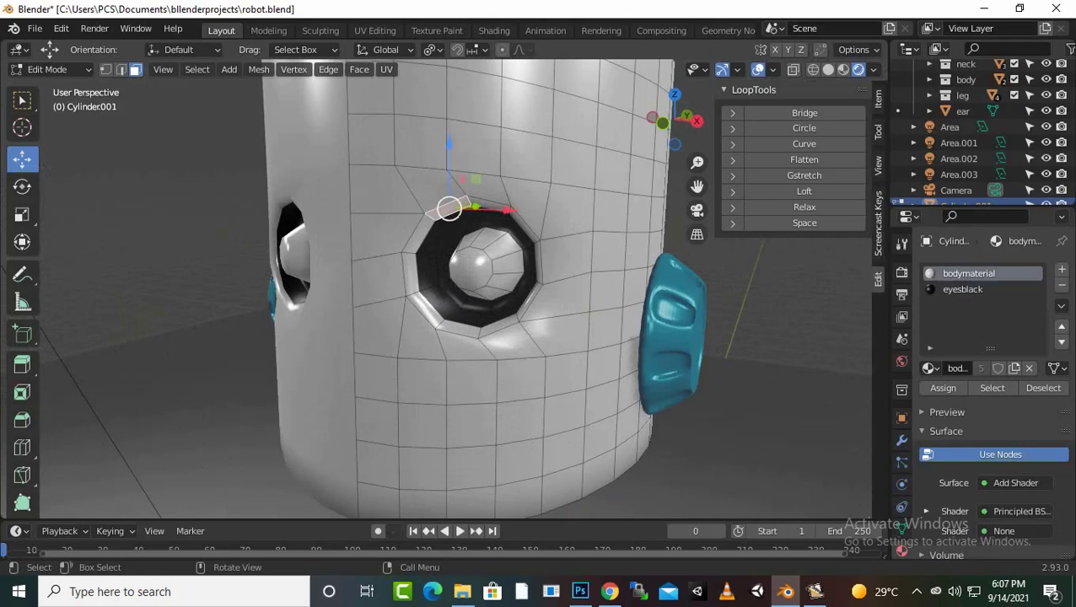
{"action": "left_click", "coordinate": [463, 324], "text": "ctrl"}
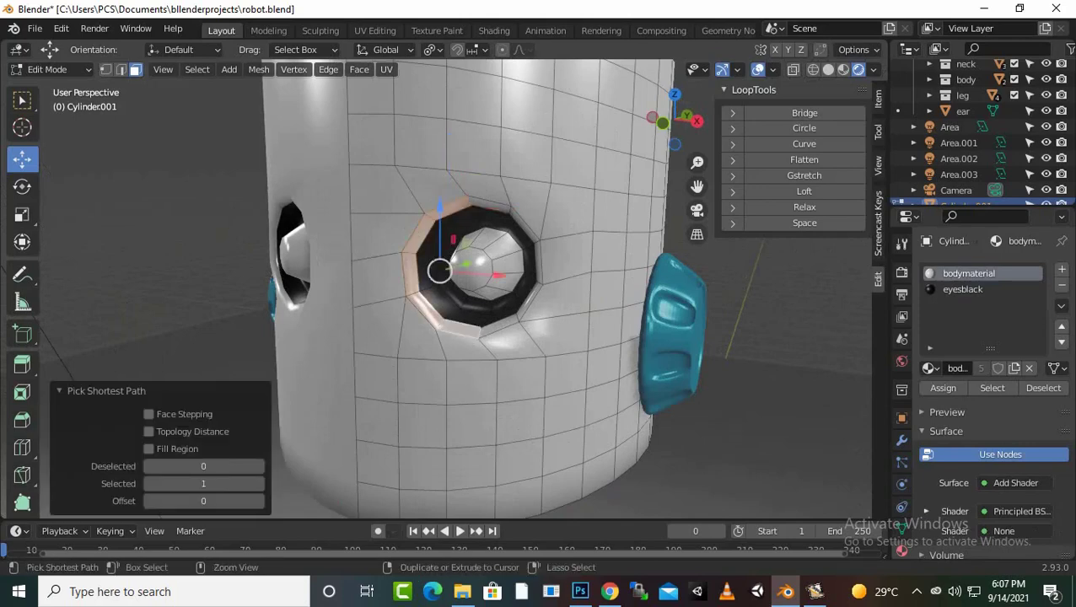
{"action": "left_click", "coordinate": [494, 206], "text": "ctrl"}
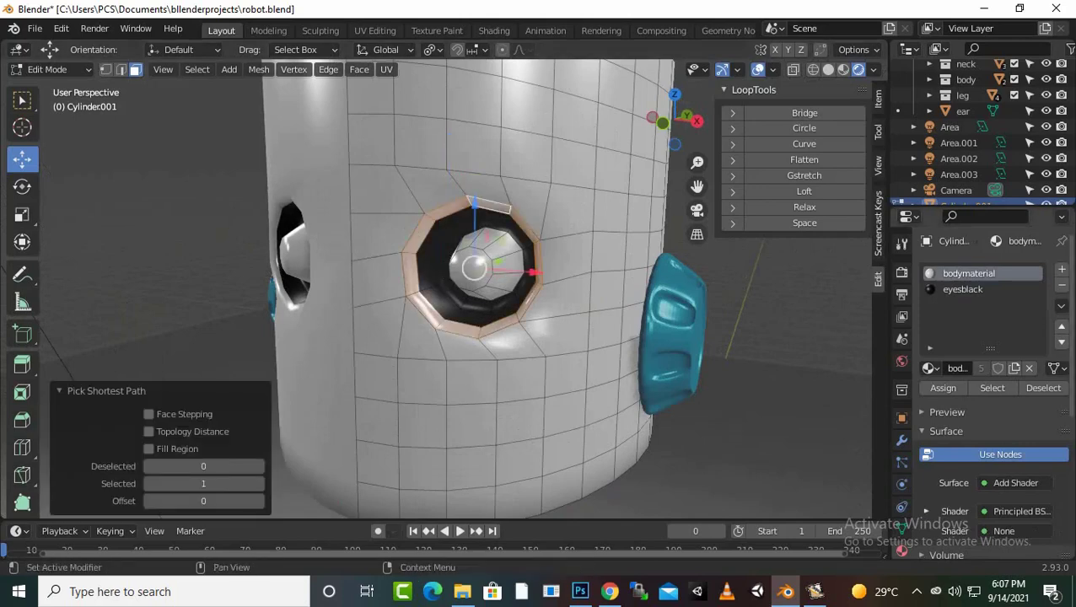
{"action": "left_click", "coordinate": [962, 290]}
{"action": "left_click", "coordinate": [943, 388]}
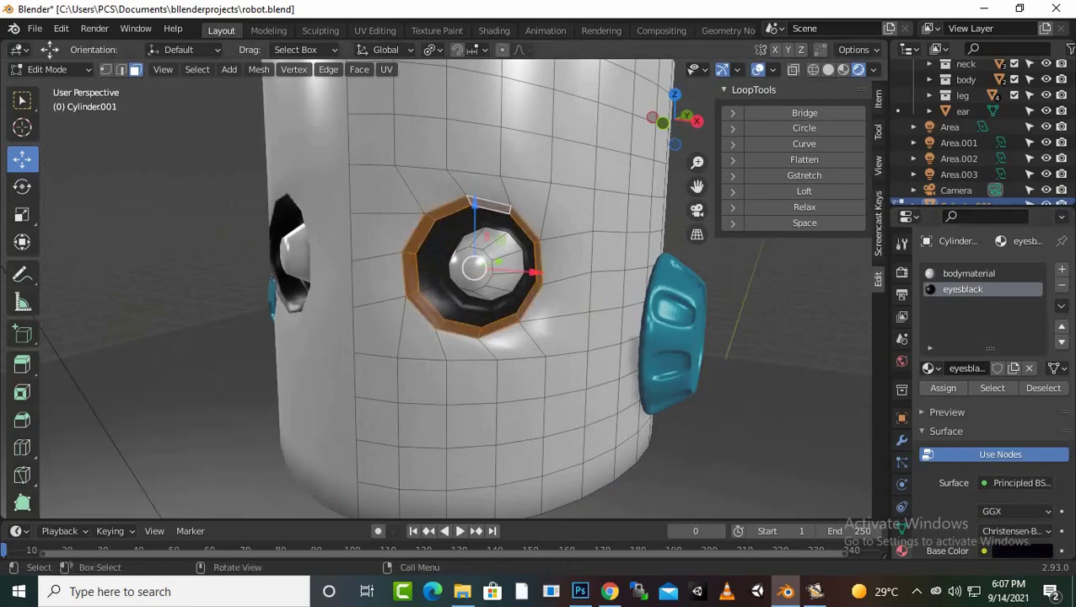
{"action": "key", "text": "alt+a"}
Select the right eyeball's front faces and add an empty third material slot.
{"action": "scroll", "coordinate": [473, 287], "scroll_direction": "down", "scroll_amount": 3}
{"action": "middle_click_drag", "start_coordinate": [472, 286], "coordinate": [540, 278]}
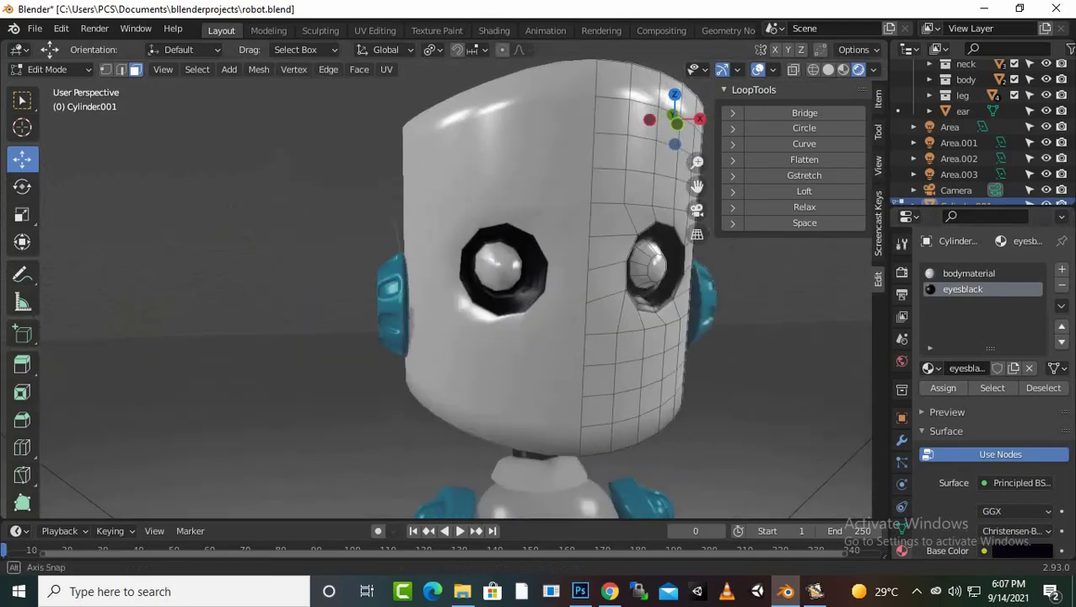
{"action": "mouse_move", "coordinate": [473, 286]}
{"action": "middle_mouse_down"}
{"action": "mouse_move", "coordinate": [506, 286]}
{"action": "mouse_move", "coordinate": [473, 287]}
{"action": "middle_mouse_up"}
{"action": "scroll", "coordinate": [473, 287], "scroll_direction": "up", "scroll_amount": 3}
{"action": "scroll", "coordinate": [540, 287], "scroll_direction": "up", "scroll_amount": 2}
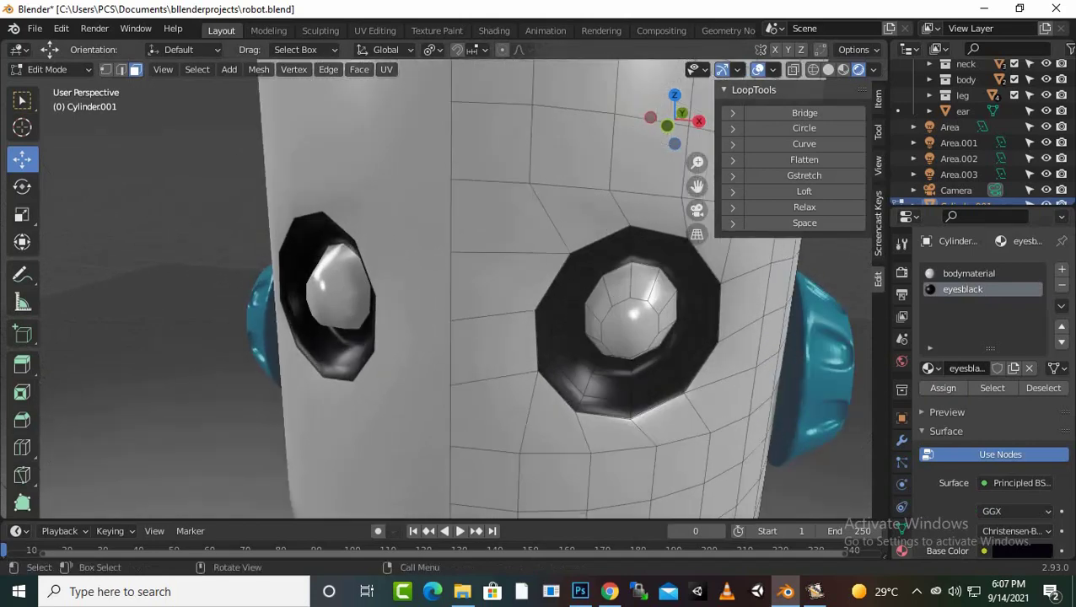
{"action": "left_click", "coordinate": [631, 328]}
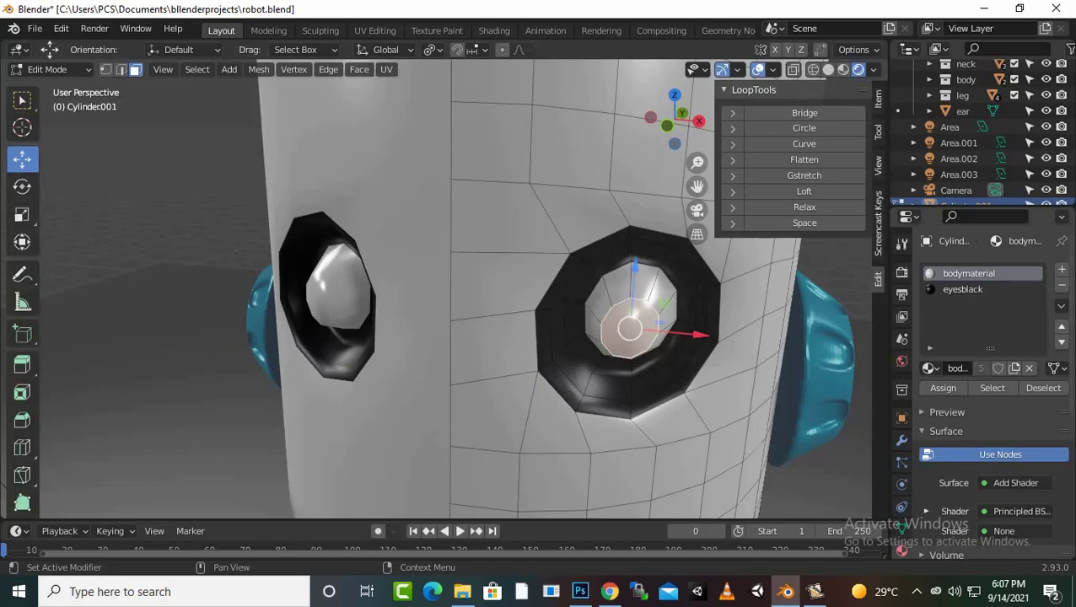
{"action": "left_click", "coordinate": [1061, 269]}
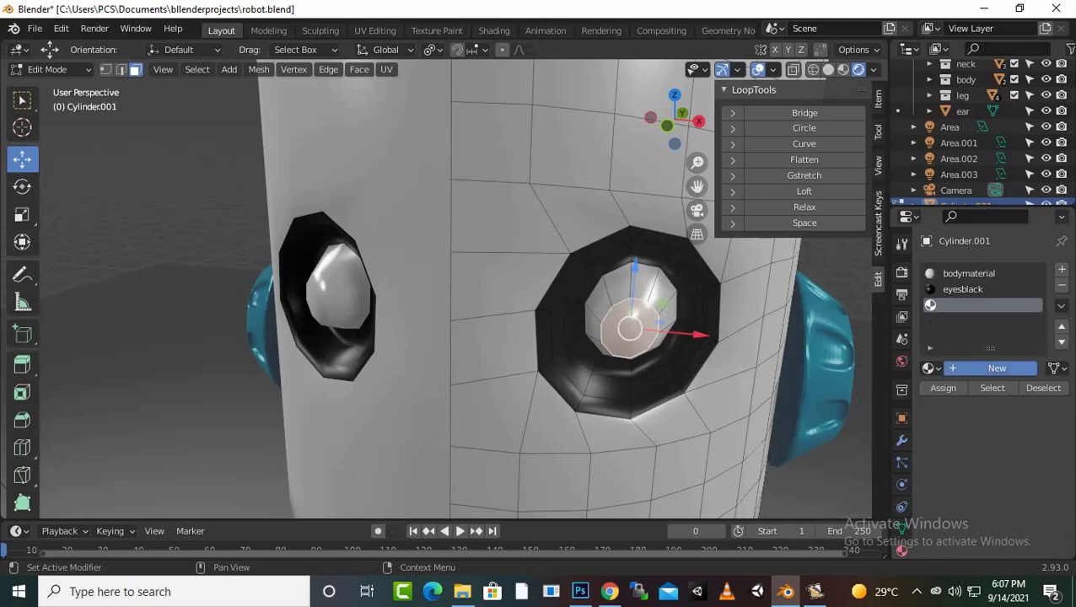
Create a new material 'eyes' in the third slot with a white FFFFFF base colour.
{"action": "left_click", "coordinate": [991, 368]}
{"action": "double_click", "coordinate": [966, 368]}
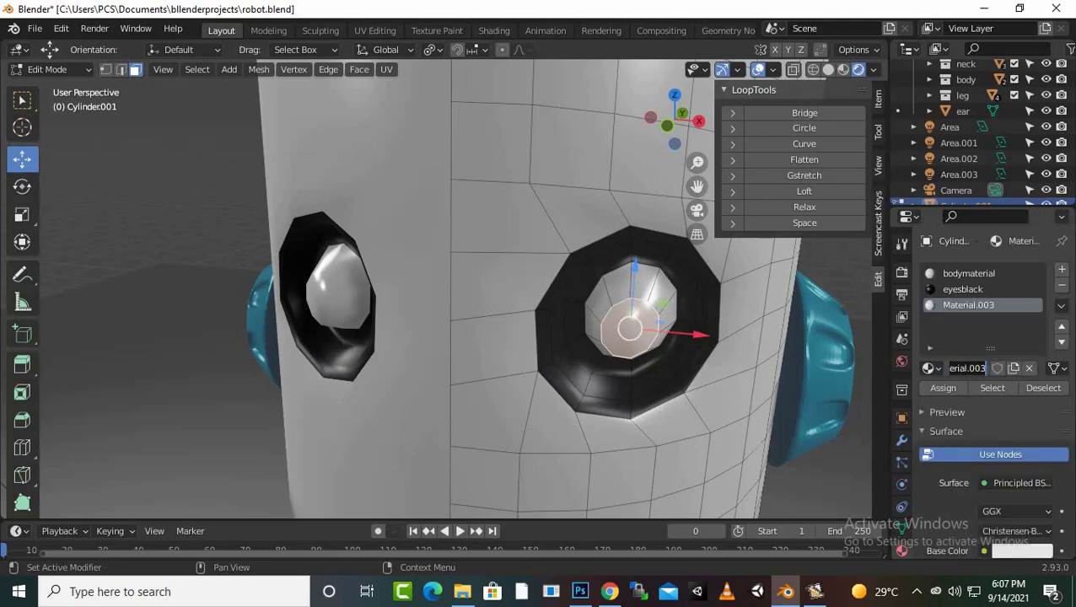
{"action": "type", "text": "eyes"}
{"action": "key", "text": "Return"}
{"action": "scroll", "coordinate": [987, 380], "scroll_direction": "down", "scroll_amount": 3}
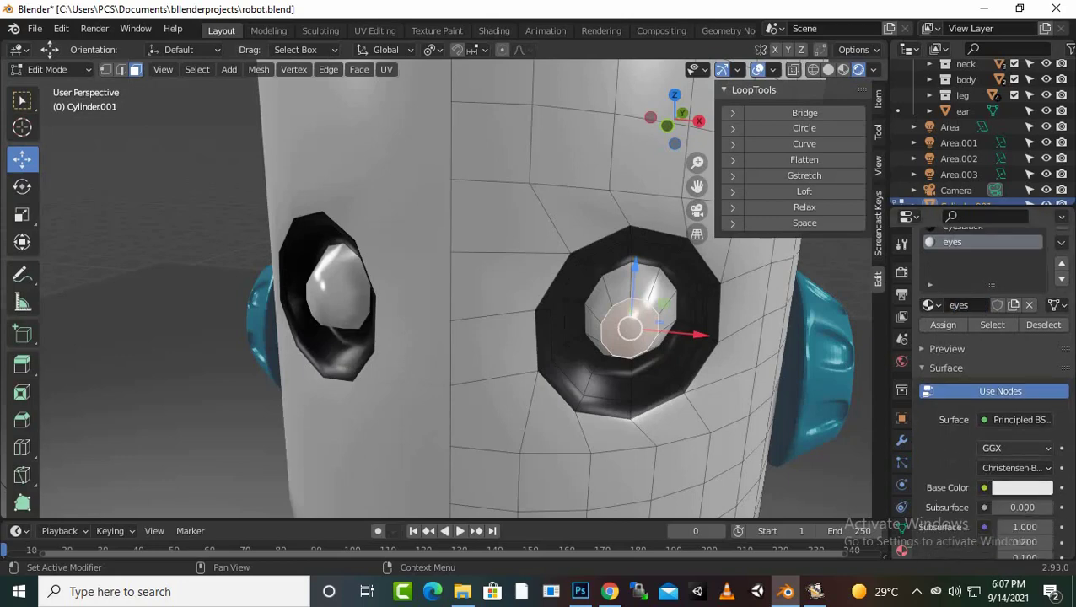
{"action": "left_click", "coordinate": [1022, 487]}
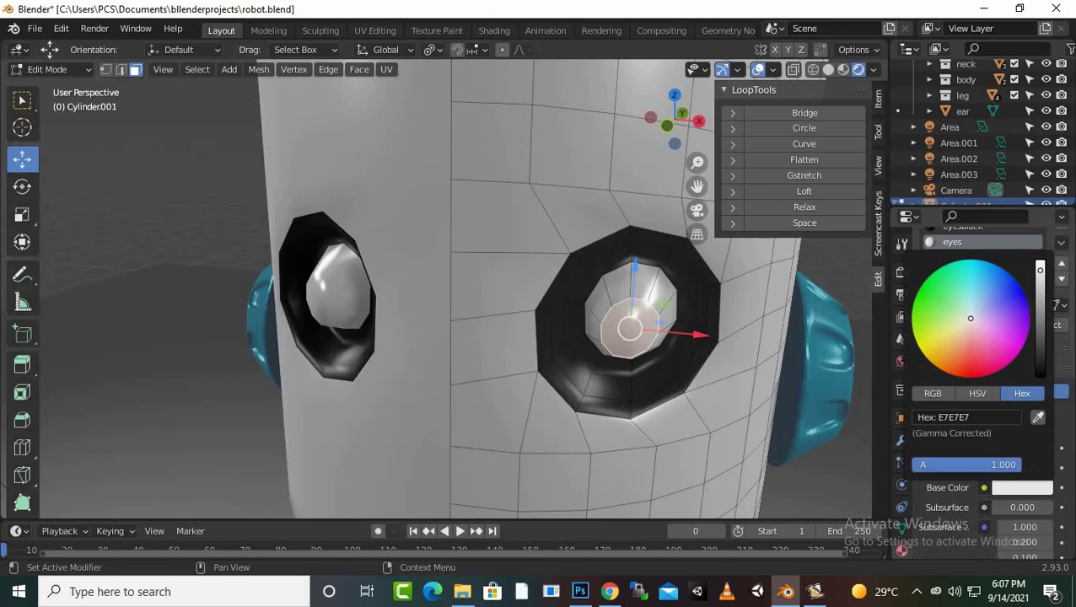
{"action": "left_click_drag", "start_coordinate": [1040, 270], "coordinate": [1040, 260]}
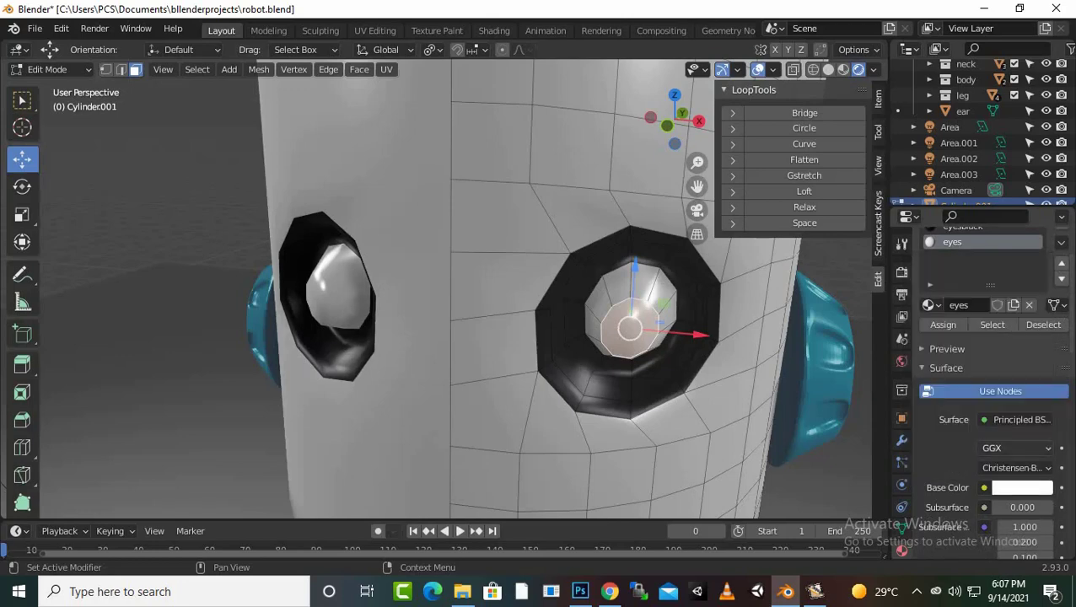
Select all the right eye's pupil faces and give them the white eyes material.
{"action": "left_click", "coordinate": [599, 302]}
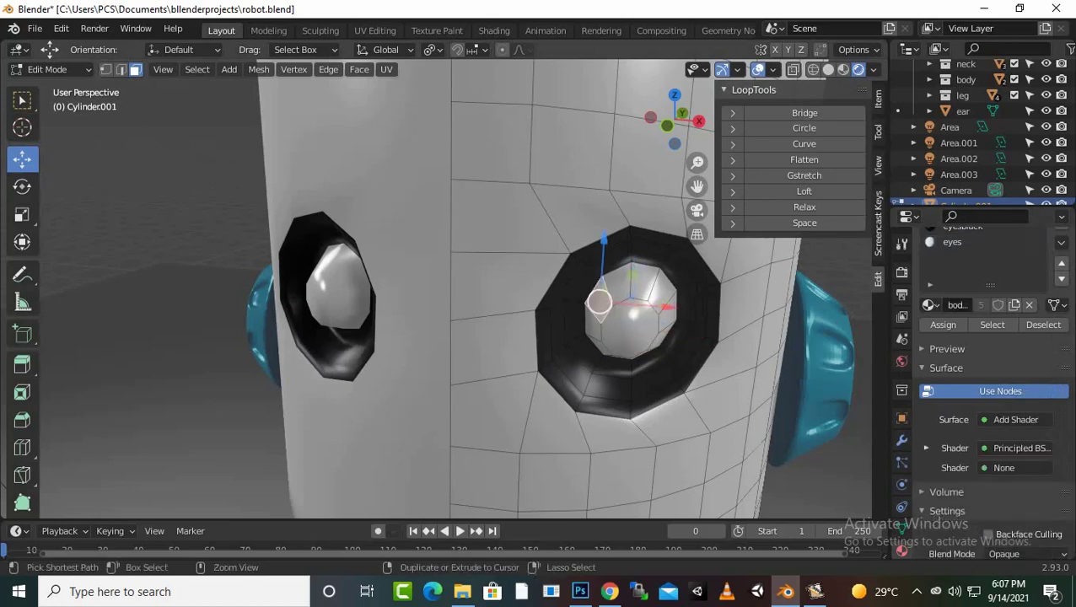
{"action": "left_click", "coordinate": [645, 275], "text": "ctrl"}
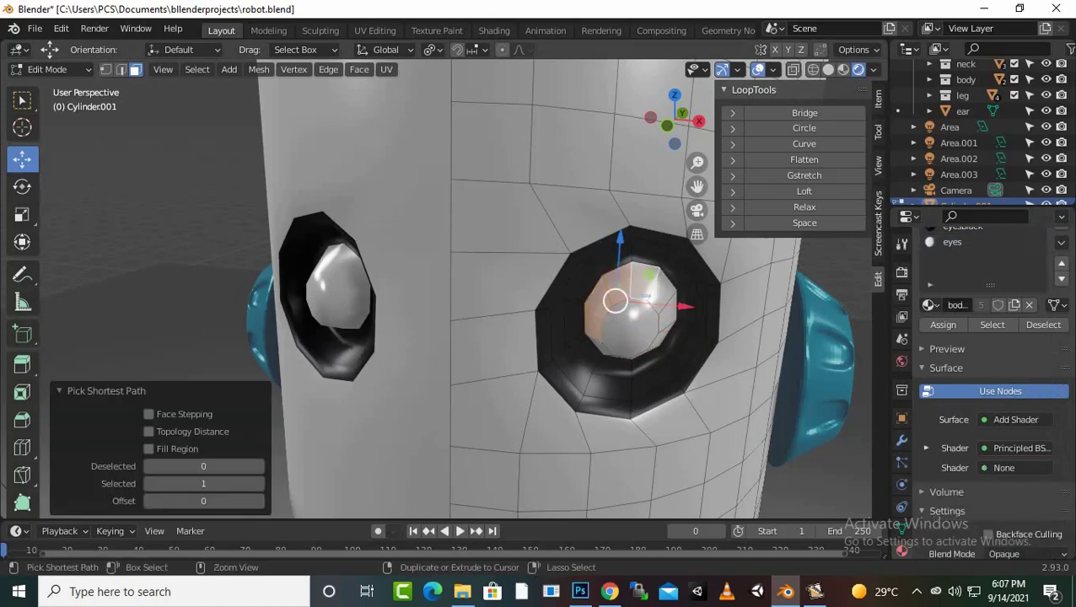
{"action": "left_click", "coordinate": [620, 346], "text": "ctrl"}
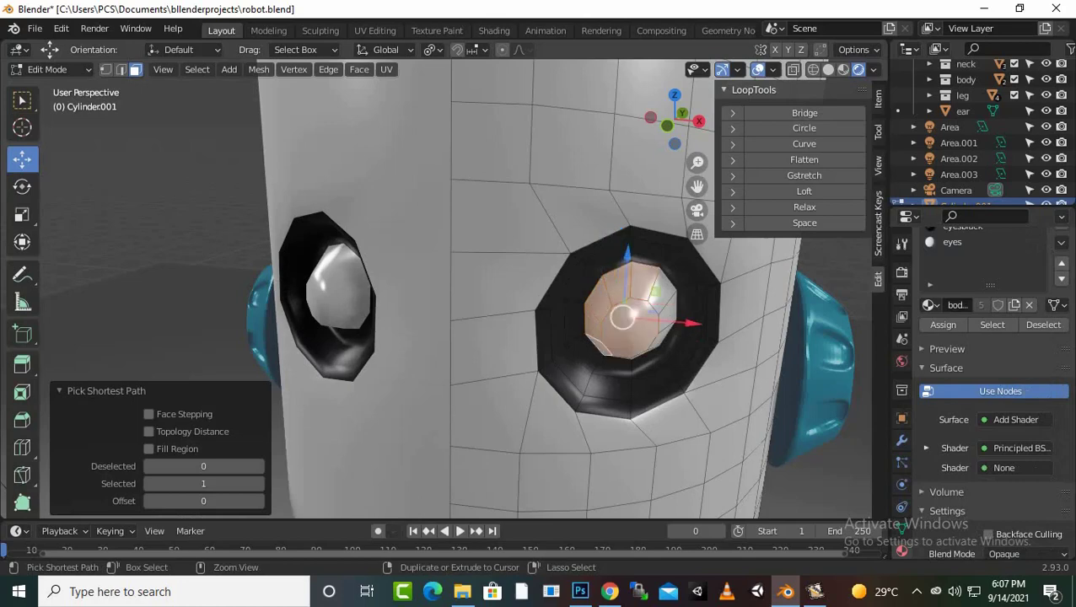
{"action": "left_click", "coordinate": [601, 338], "text": "ctrl"}
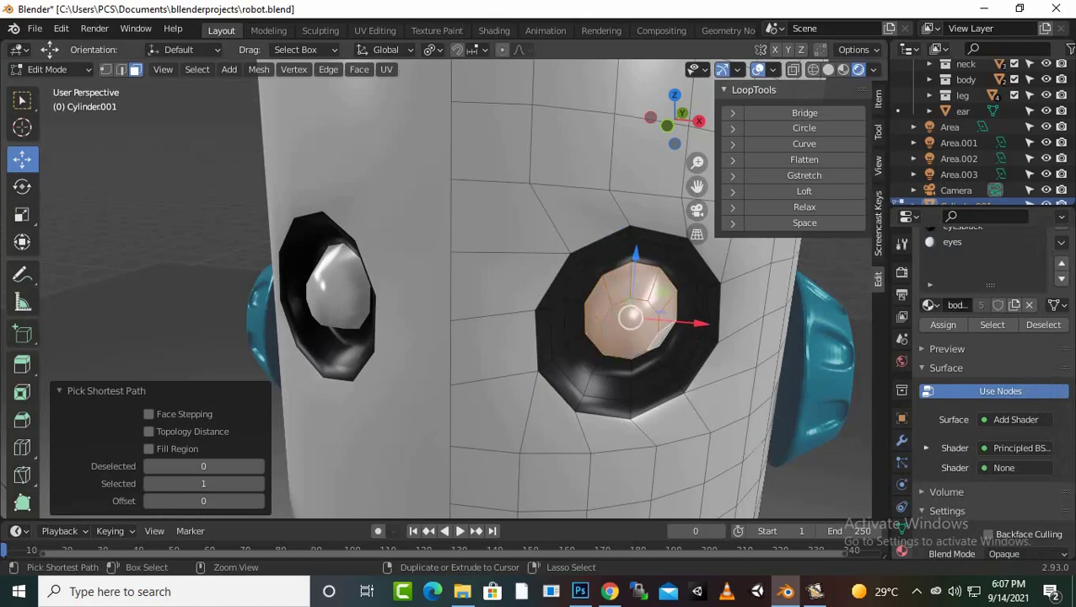
{"action": "middle_click_drag", "start_coordinate": [601, 337], "coordinate": [595, 249]}
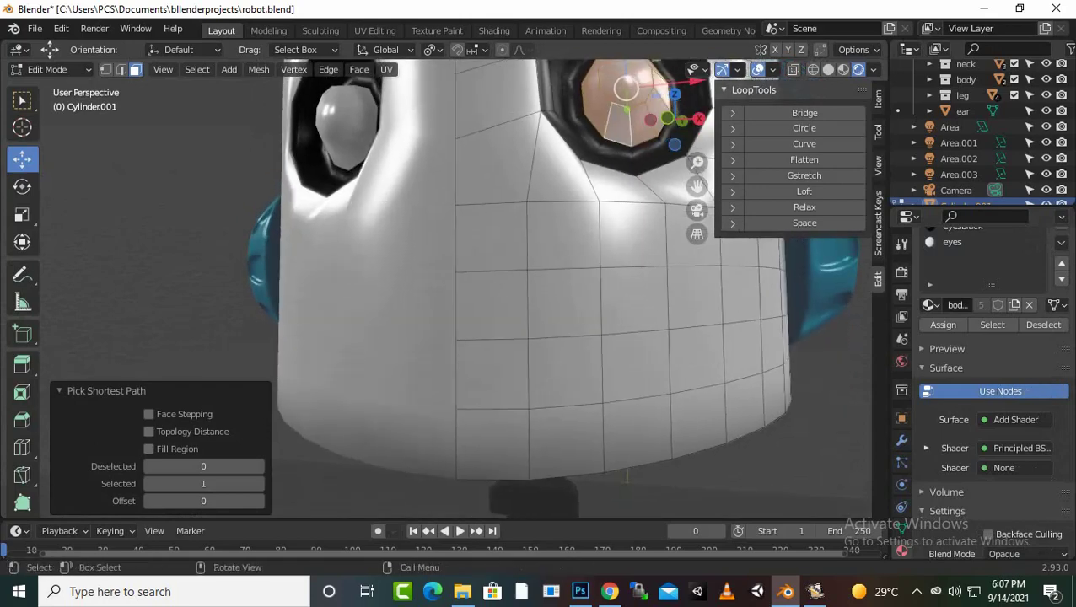
{"action": "left_click", "coordinate": [952, 242]}
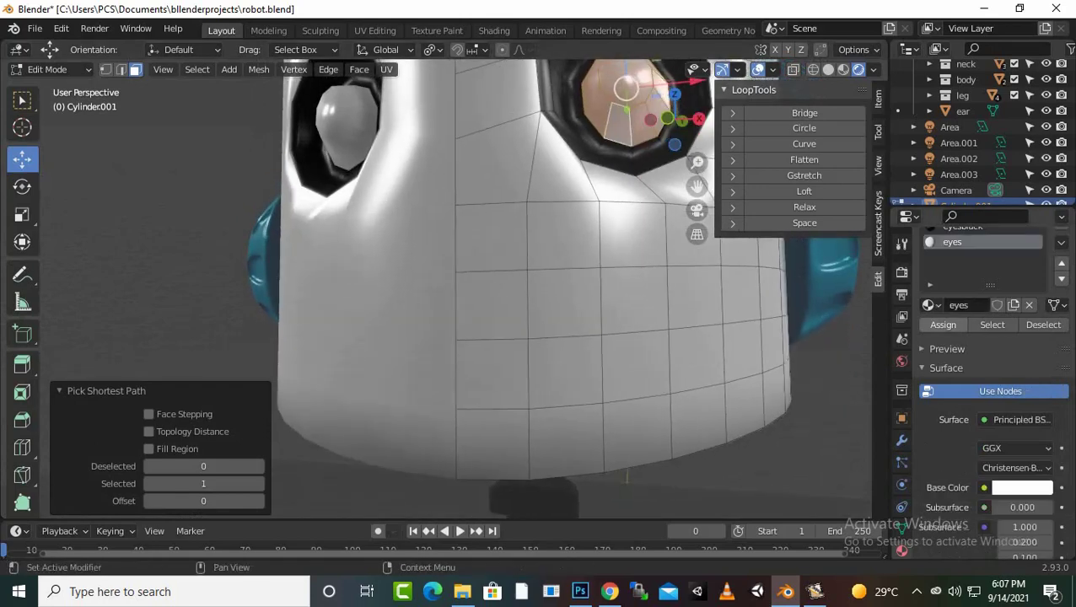
{"action": "key", "text": "alt+a"}
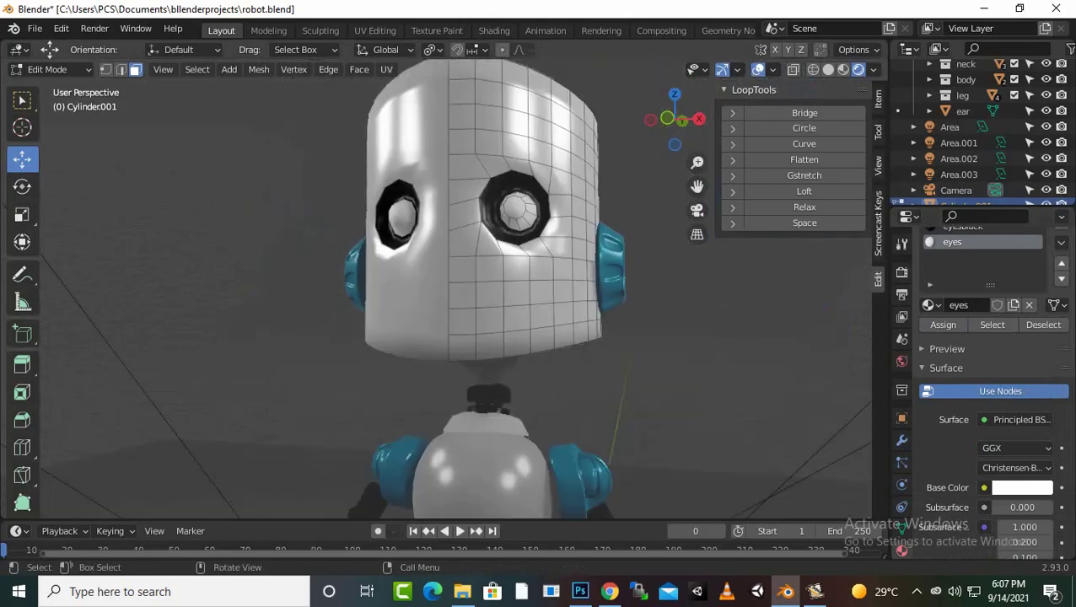
Set the eyes material's Metallic value to 0.5.
{"action": "middle_click_drag", "start_coordinate": [506, 278], "coordinate": [522, 278]}
{"action": "scroll", "coordinate": [507, 278], "scroll_direction": "up", "scroll_amount": 3}
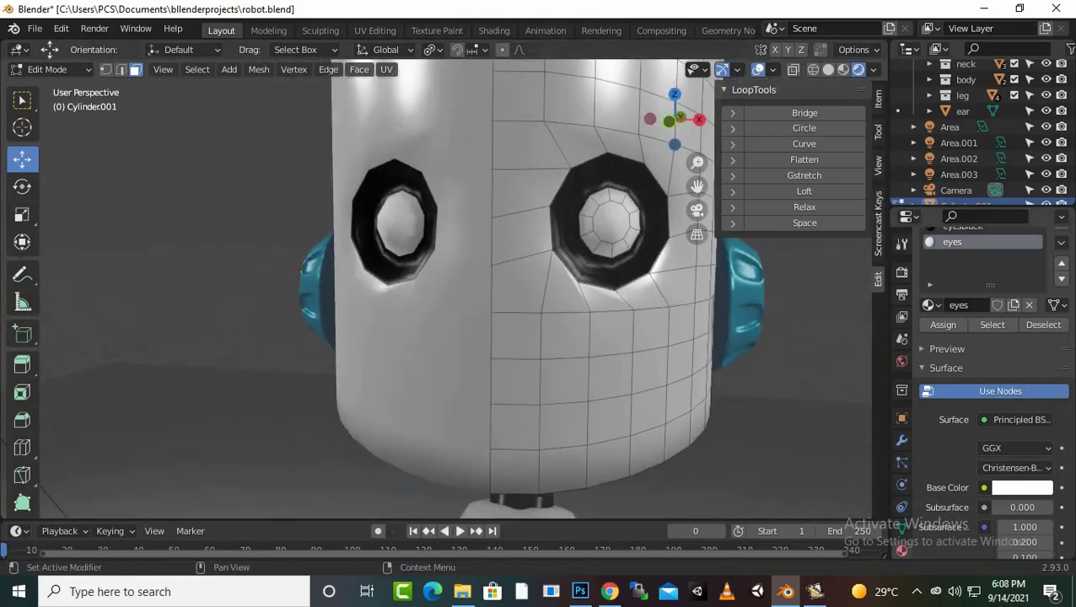
{"action": "scroll", "coordinate": [986, 388], "scroll_direction": "down", "scroll_amount": 2}
{"action": "scroll", "coordinate": [986, 388], "scroll_direction": "down", "scroll_amount": 3}
{"action": "scroll", "coordinate": [986, 388], "scroll_direction": "down", "scroll_amount": 1}
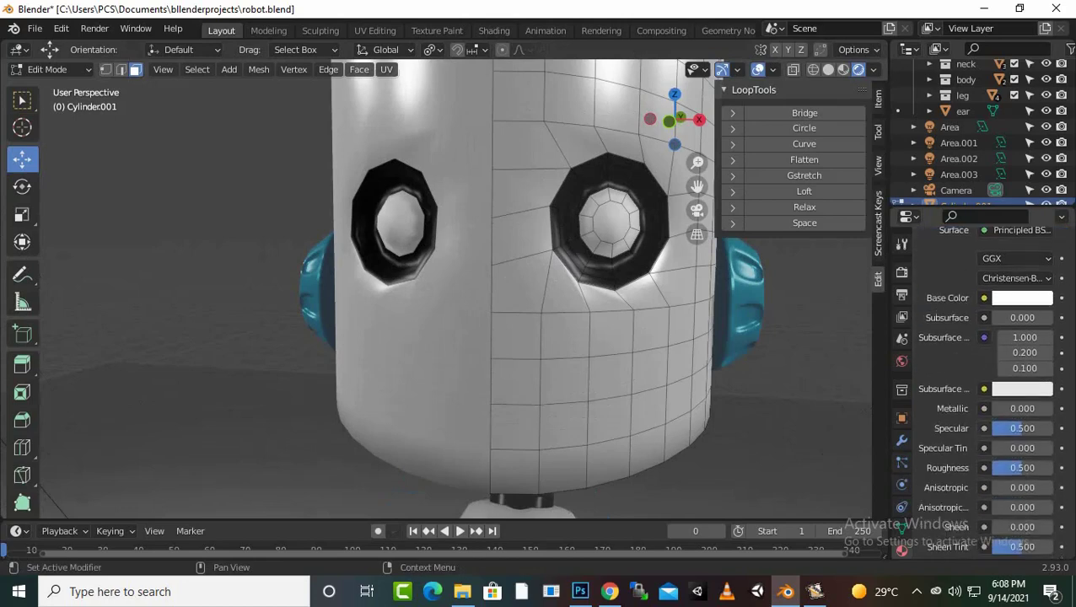
{"action": "left_click", "coordinate": [1022, 408]}
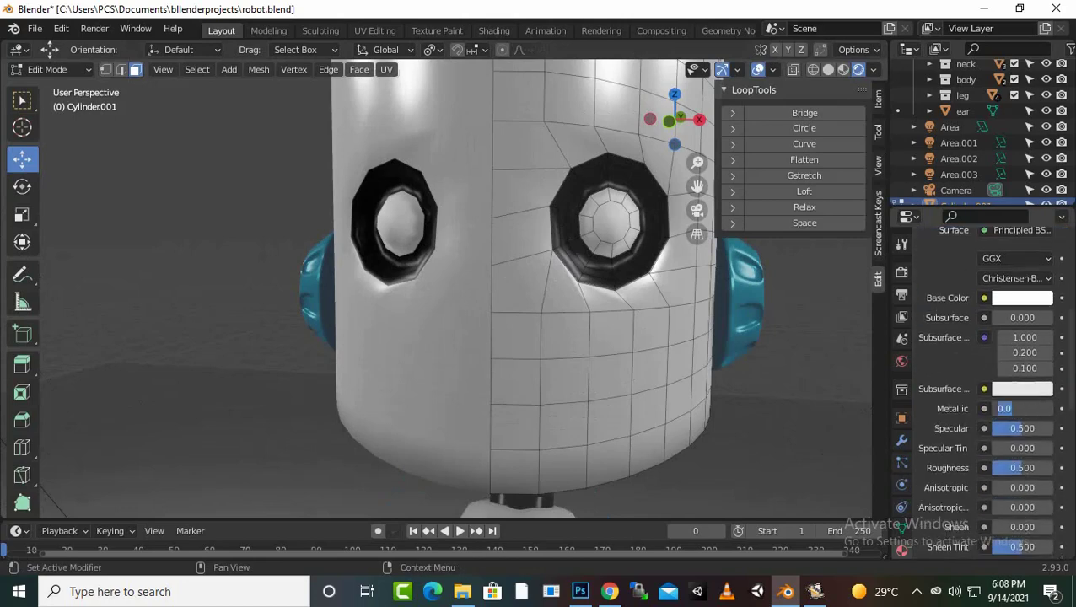
{"action": "type", "text": ".5"}
{"action": "key", "text": "Return"}
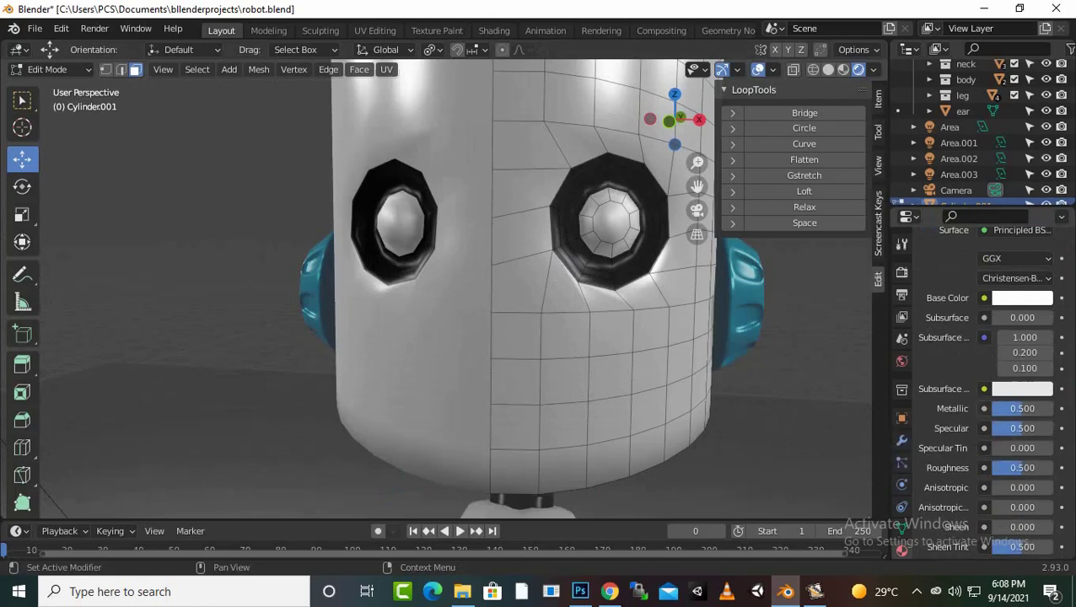
Set the eyes material's Roughness to 0.2 for glossy pupils.
{"action": "key", "text": "BackSpace"}
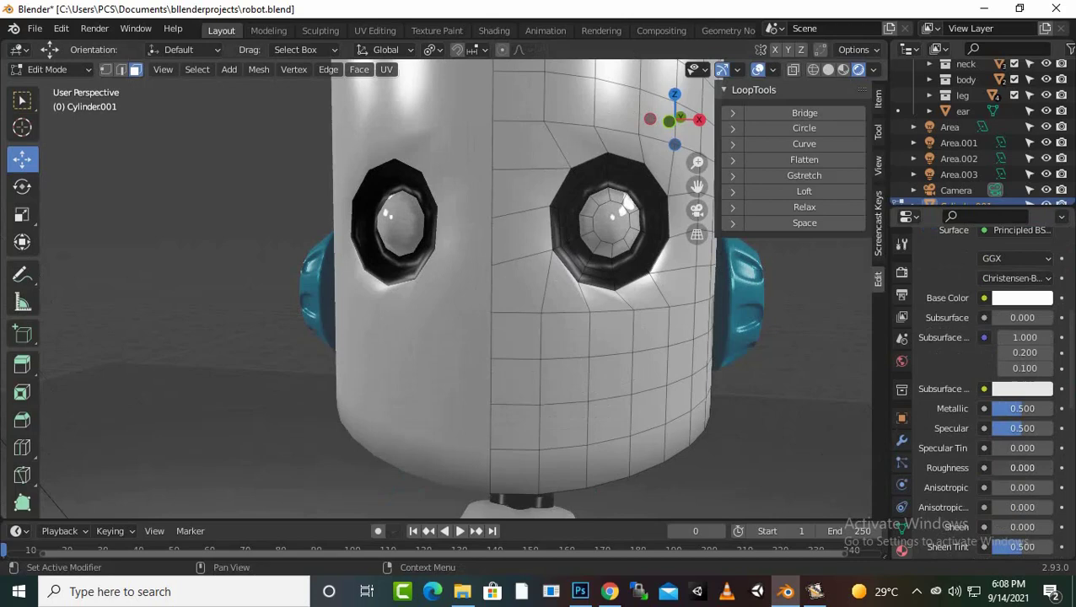
{"action": "left_click_drag", "start_coordinate": [1022, 468], "coordinate": [1046, 468]}
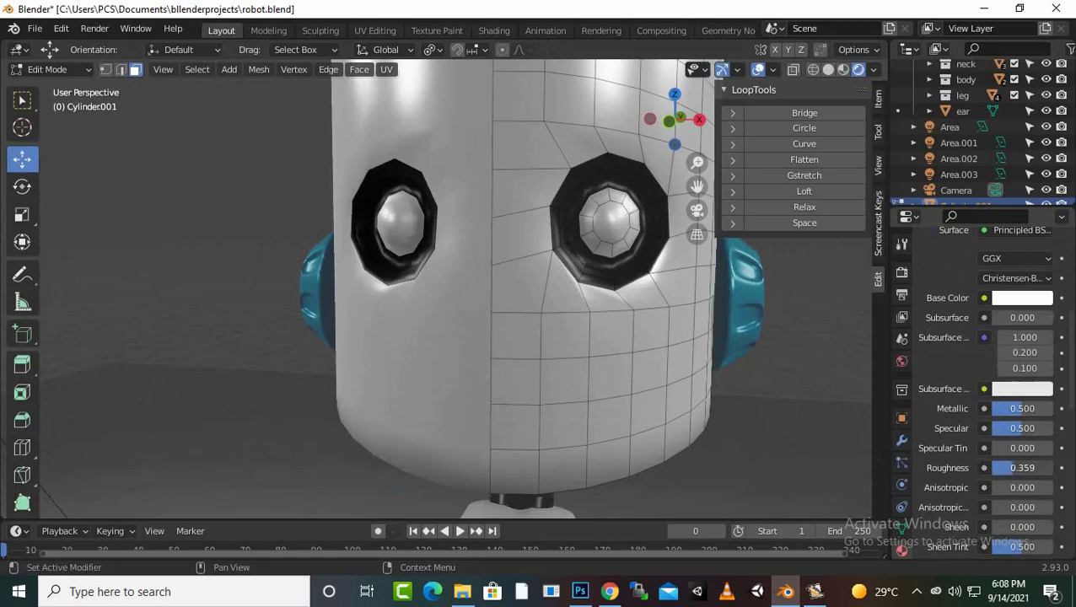
{"action": "double_click", "coordinate": [1022, 467]}
{"action": "type", "text": "0.2"}
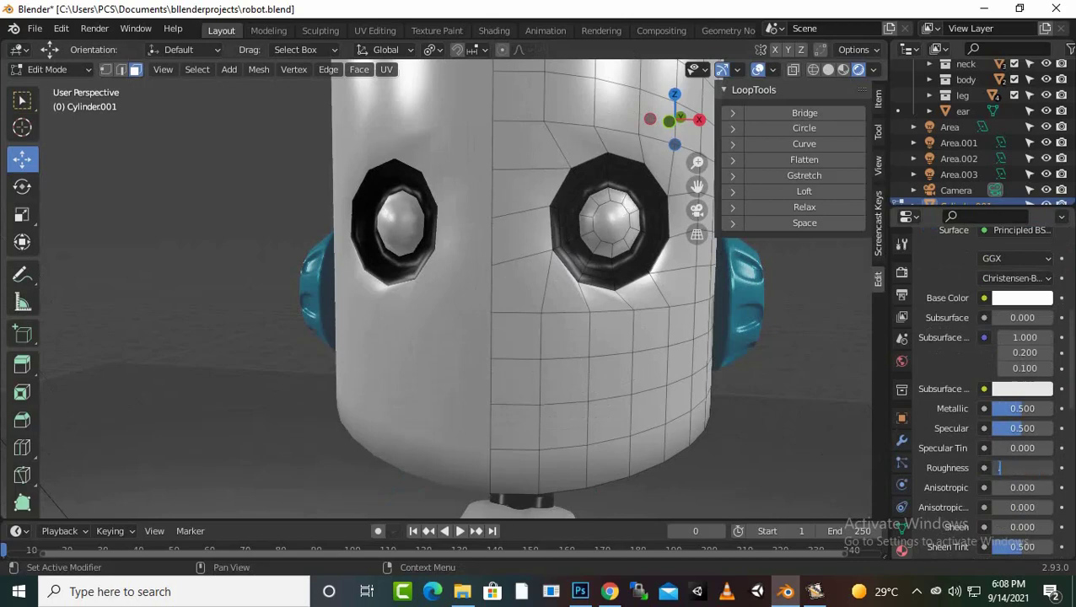
{"action": "key", "text": "Return"}
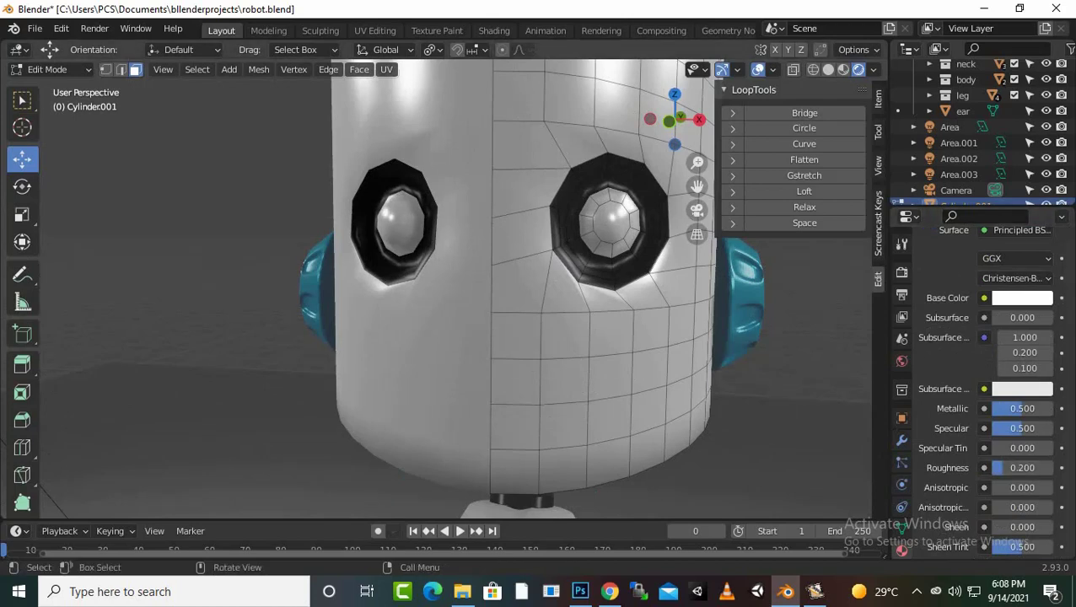
{"action": "scroll", "coordinate": [456, 287], "scroll_direction": "down", "scroll_amount": 5}
Inspect the head from above, the side and the back, then return to Object Mode.
{"action": "middle_click_drag", "start_coordinate": [506, 338], "coordinate": [438, 362]}
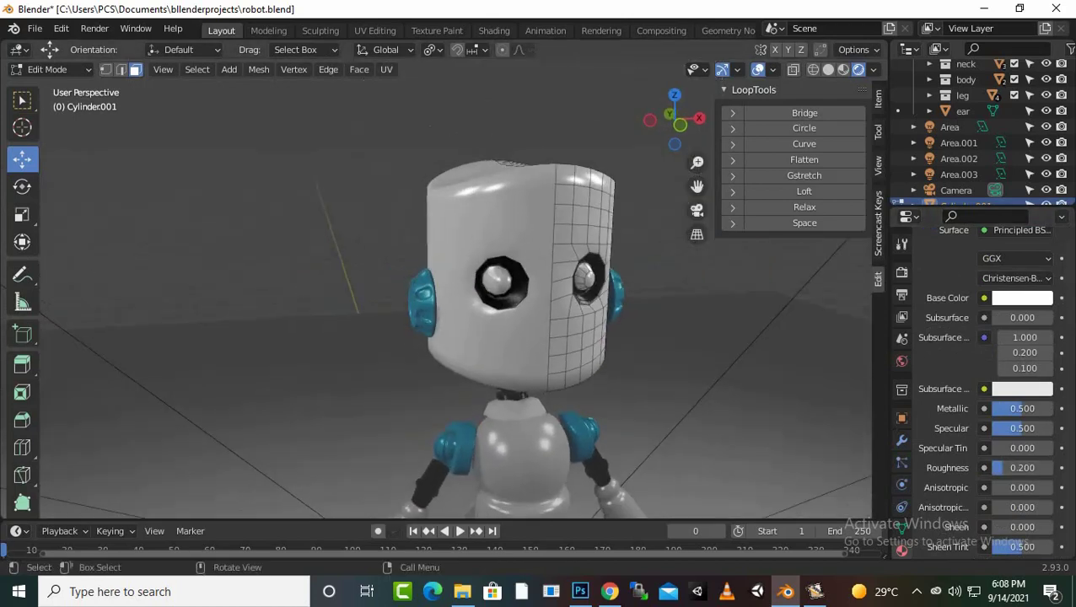
{"action": "scroll", "coordinate": [506, 321], "scroll_direction": "up", "scroll_amount": 2}
{"action": "middle_click_drag", "start_coordinate": [506, 320], "coordinate": [227, 339]}
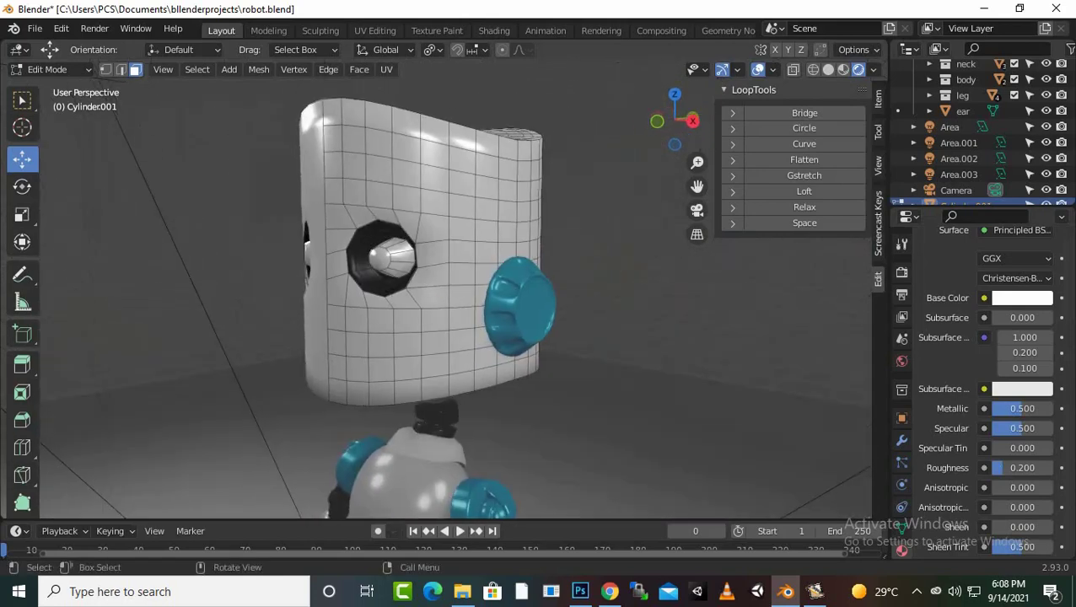
{"action": "scroll", "coordinate": [430, 295], "scroll_direction": "down", "scroll_amount": 2}
{"action": "middle_click_drag", "start_coordinate": [430, 296], "coordinate": [397, 300]}
{"action": "scroll", "coordinate": [439, 304], "scroll_direction": "down", "scroll_amount": 5}
{"action": "scroll", "coordinate": [439, 304], "scroll_direction": "up", "scroll_amount": 2}
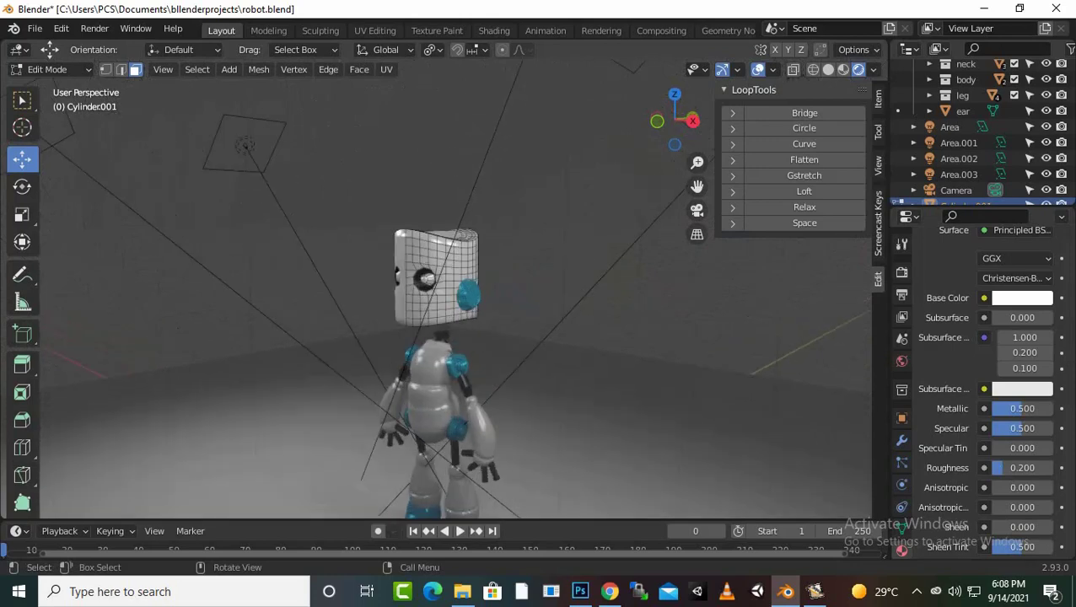
{"action": "scroll", "coordinate": [438, 303], "scroll_direction": "up", "scroll_amount": 1}
{"action": "scroll", "coordinate": [438, 304], "scroll_direction": "up", "scroll_amount": 1}
{"action": "scroll", "coordinate": [438, 304], "scroll_direction": "up", "scroll_amount": 2}
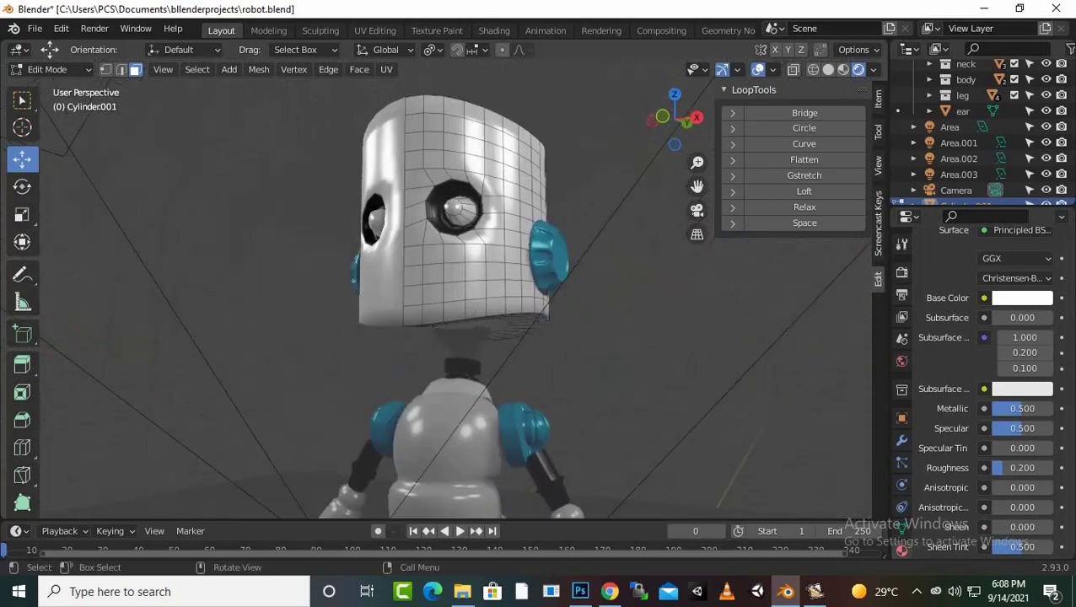
{"action": "scroll", "coordinate": [455, 278], "scroll_direction": "up", "scroll_amount": 1}
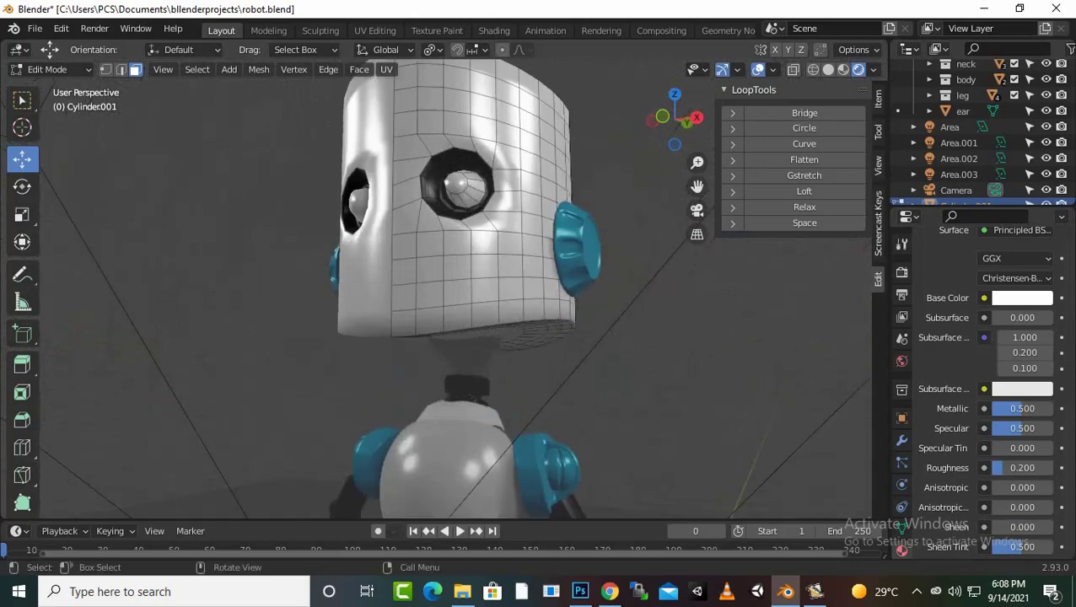
{"action": "key", "text": "Tab"}
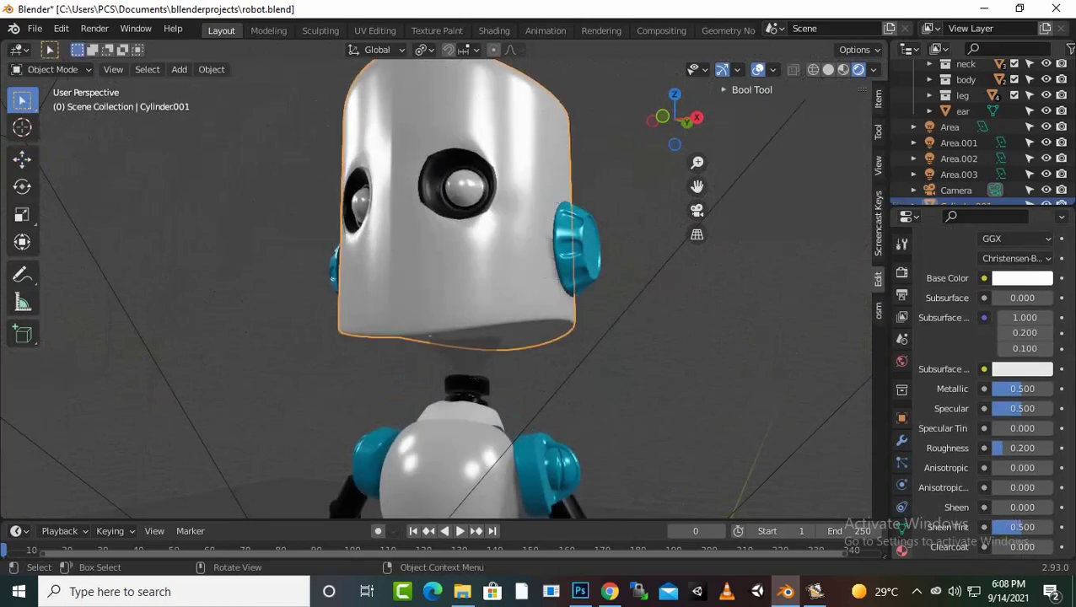
Select the neck2 cap and assign it the existing jointglossy material.
{"action": "left_click", "coordinate": [465, 359]}
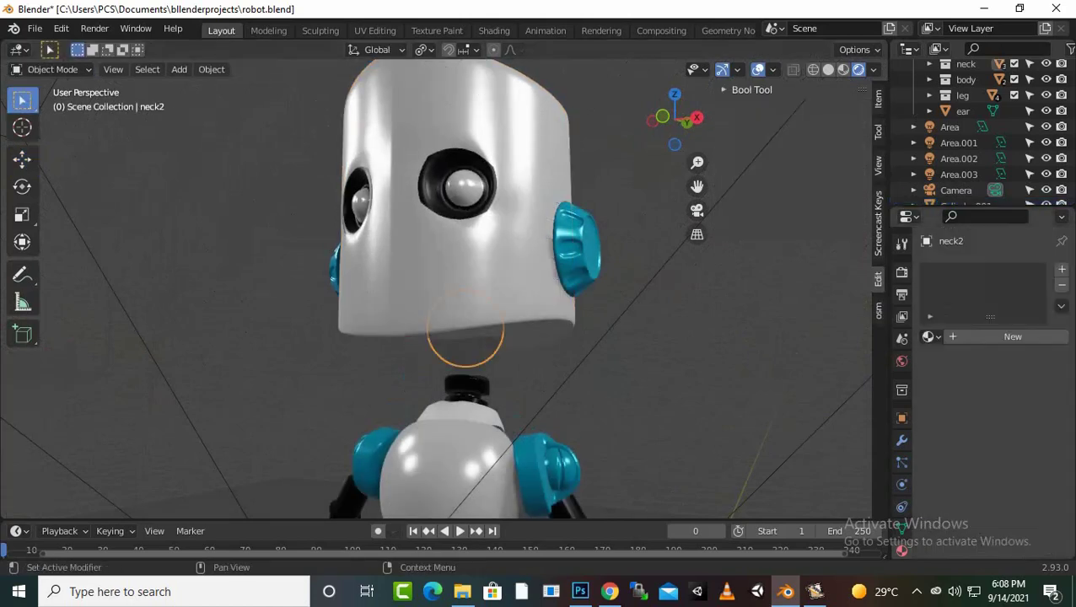
{"action": "left_click", "coordinate": [931, 336]}
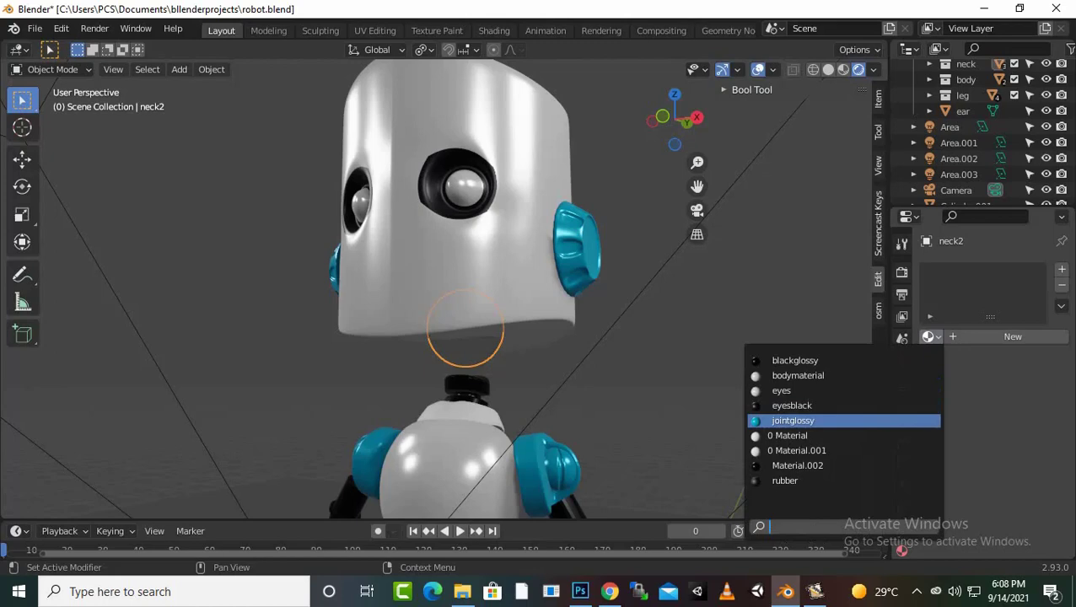
{"action": "left_click", "coordinate": [793, 420]}
{"action": "mouse_move", "coordinate": [792, 420]}
{"action": "middle_mouse_down"}
{"action": "mouse_move", "coordinate": [825, 111]}
{"action": "mouse_move", "coordinate": [793, 135]}
{"action": "middle_mouse_up"}
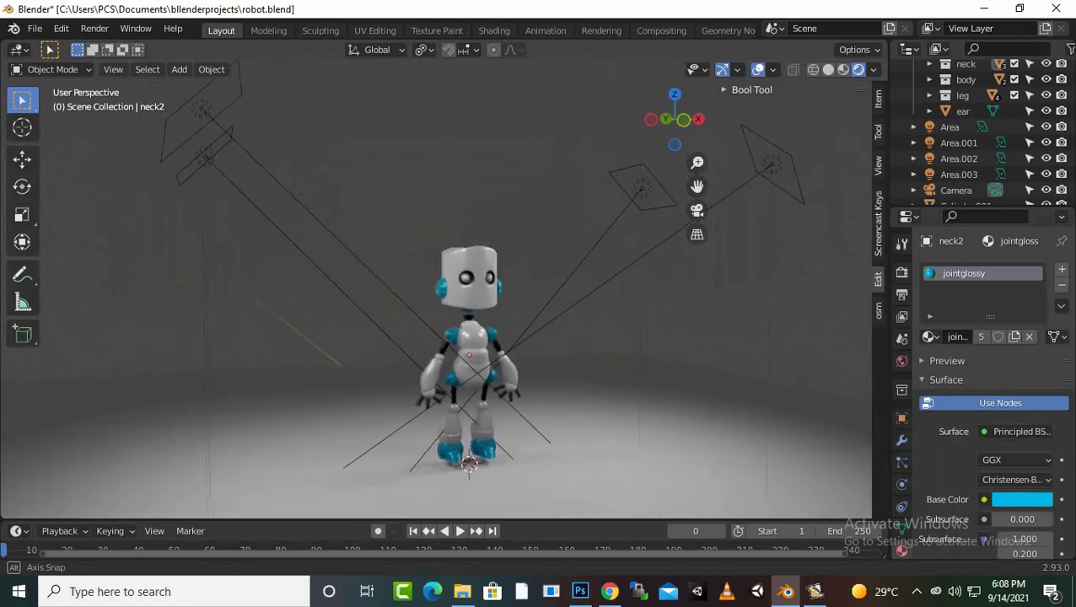
{"action": "scroll", "coordinate": [478, 338], "scroll_direction": "up", "scroll_amount": 2}
Select the robot's head and show its modifier stack.
{"action": "scroll", "coordinate": [502, 338], "scroll_direction": "up", "scroll_amount": 3}
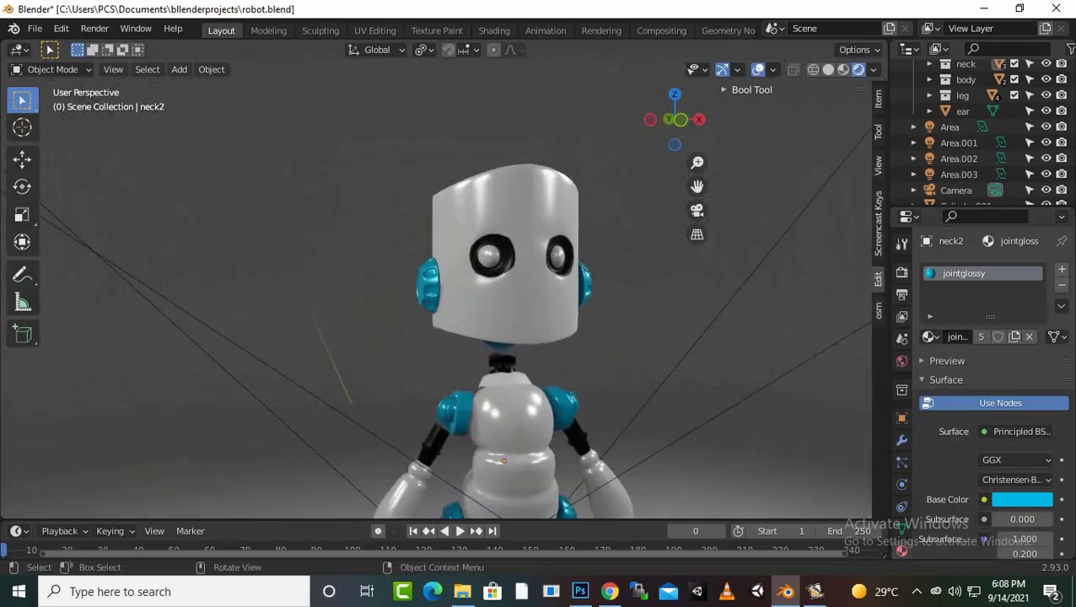
{"action": "left_click", "coordinate": [502, 295]}
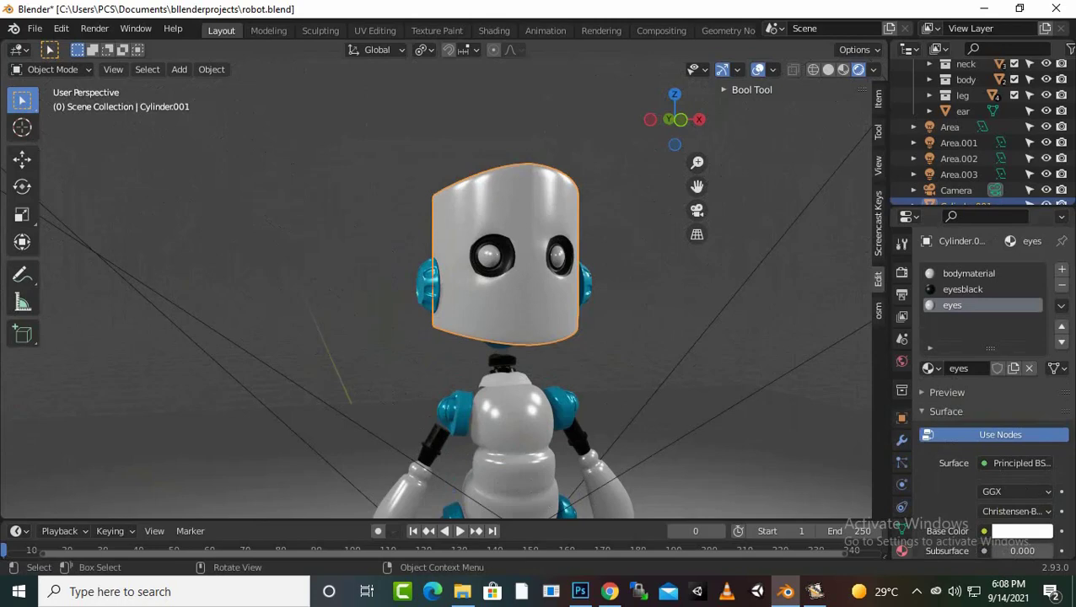
{"action": "left_click", "coordinate": [900, 439]}
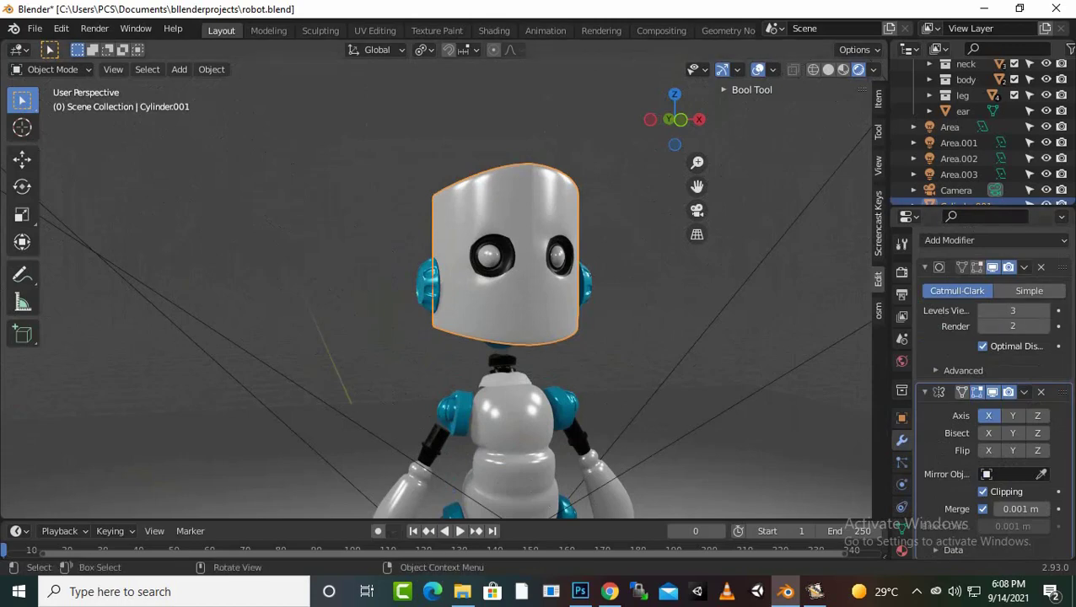
Merge all head vertices by distance, recalculate the normals, and return to Object Mode.
{"action": "key", "text": "Tab"}
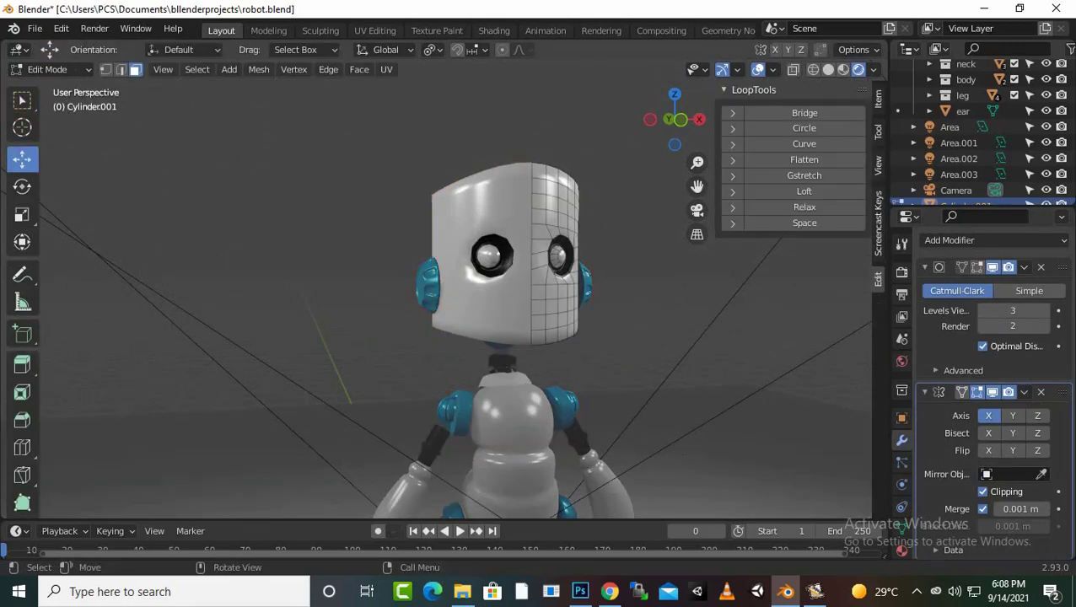
{"action": "left_click", "coordinate": [106, 69]}
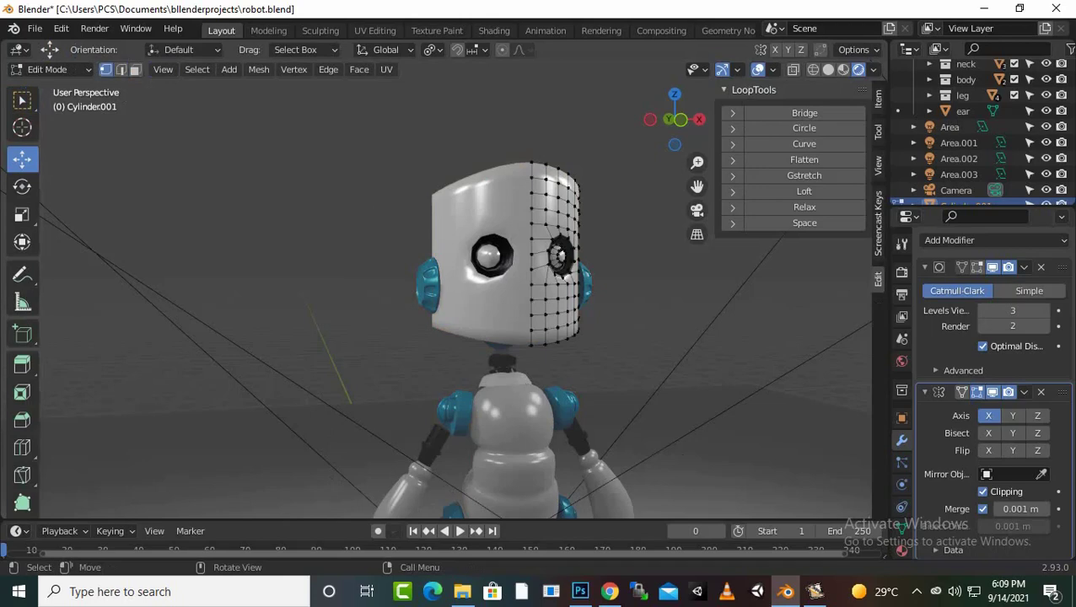
{"action": "key", "text": "a"}
{"action": "right_click", "coordinate": [539, 266]}
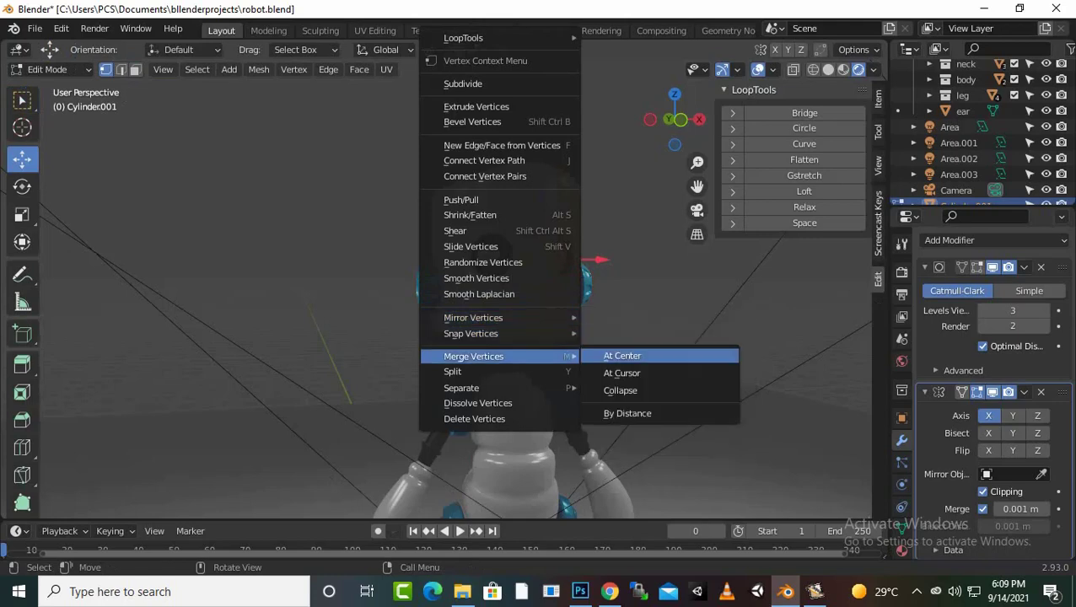
{"action": "left_click", "coordinate": [628, 411]}
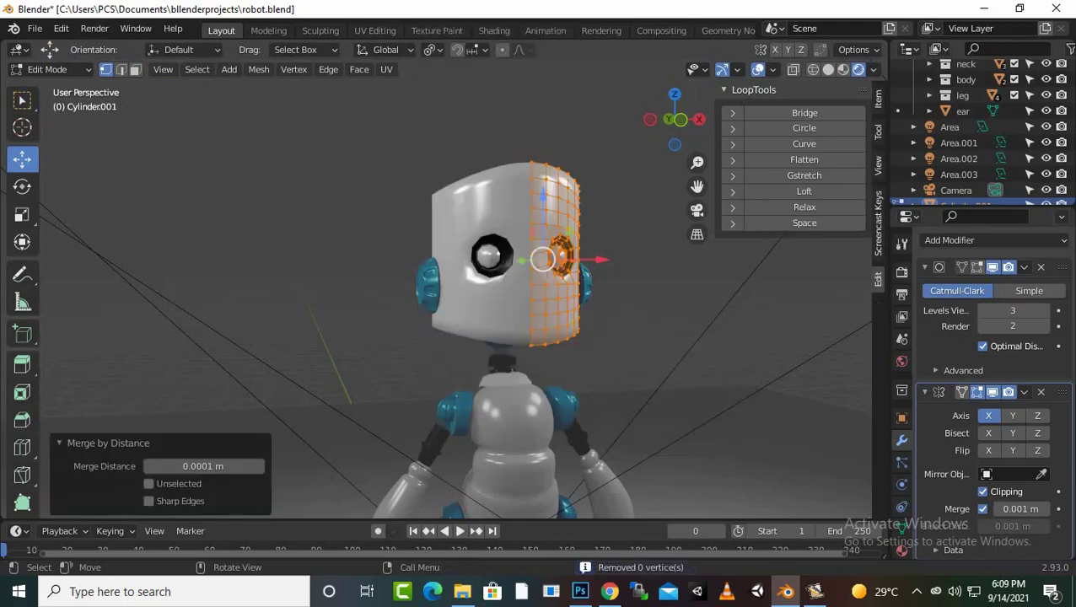
{"action": "key", "text": "shift+n"}
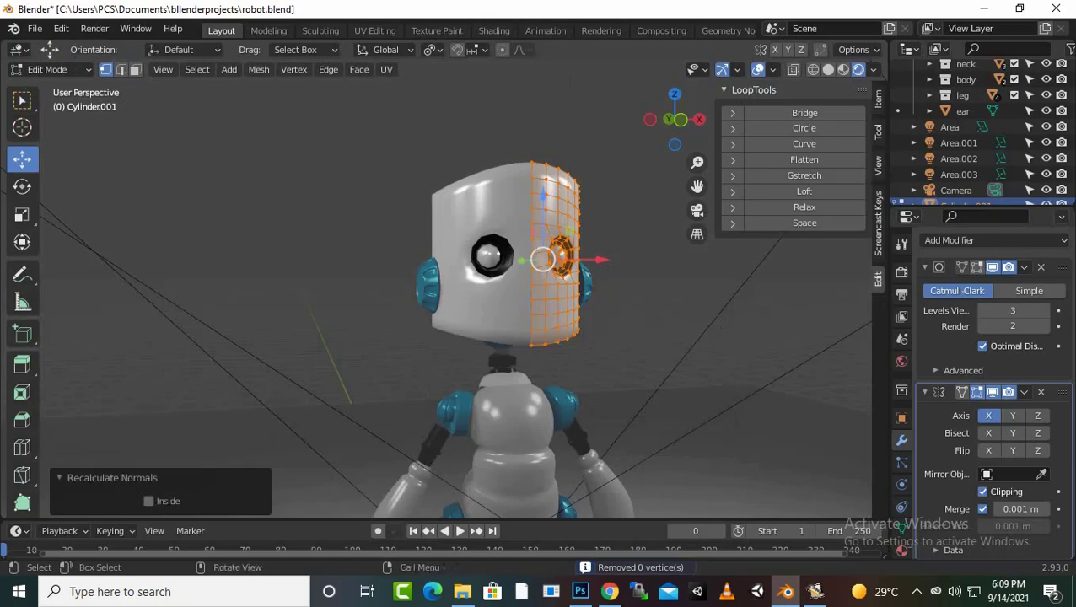
{"action": "key", "text": "Tab"}
Apply the head's Mirror and Subdivision modifiers.
{"action": "left_click", "coordinate": [1023, 392]}
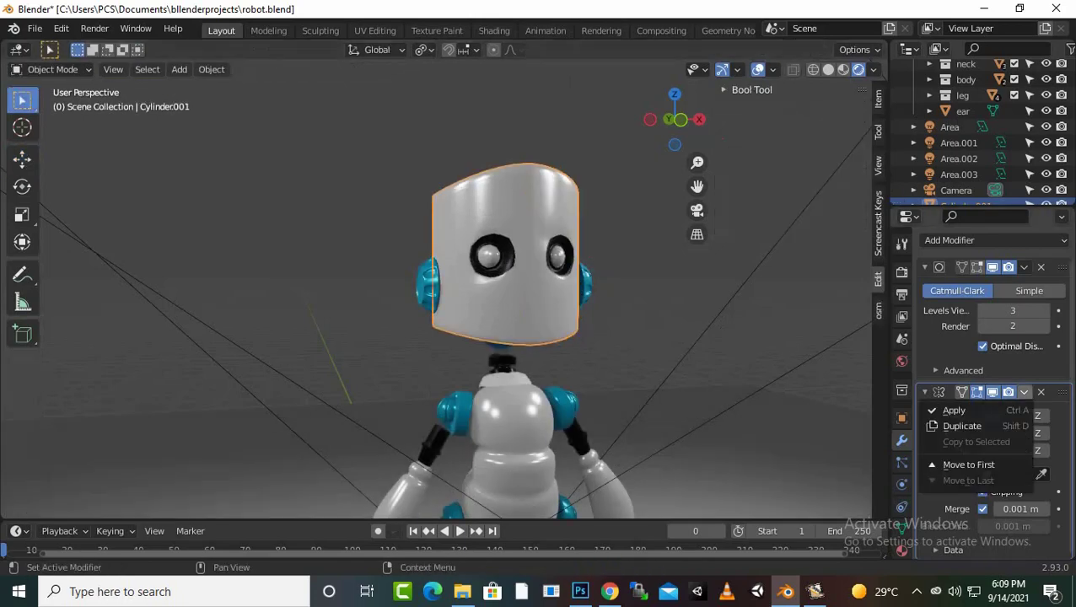
{"action": "left_click", "coordinate": [954, 410]}
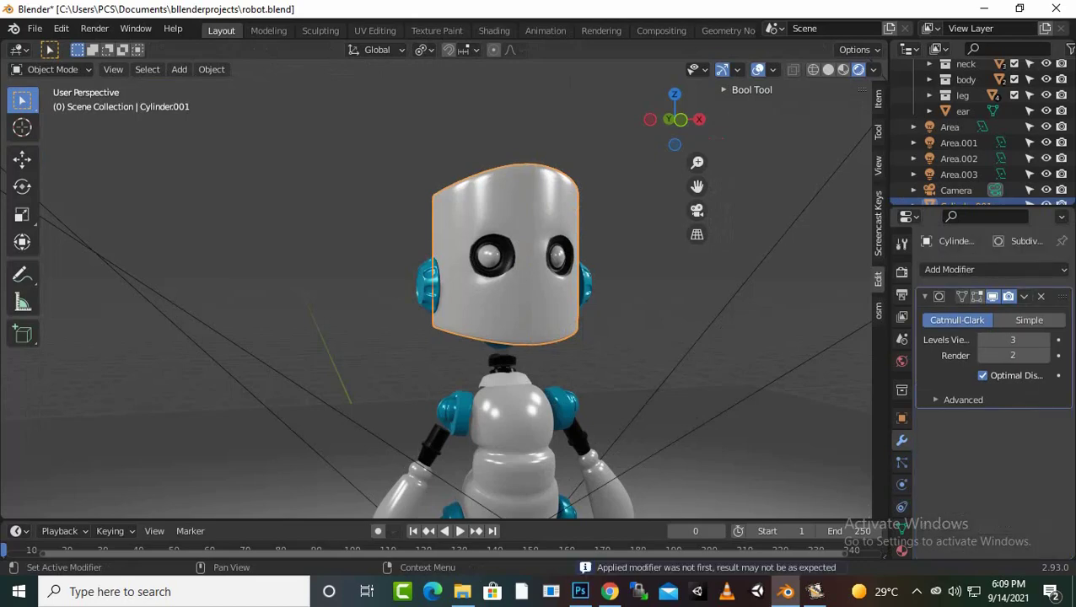
{"action": "left_click", "coordinate": [1024, 296]}
{"action": "scroll", "coordinate": [436, 303], "scroll_direction": "down", "scroll_amount": 3}
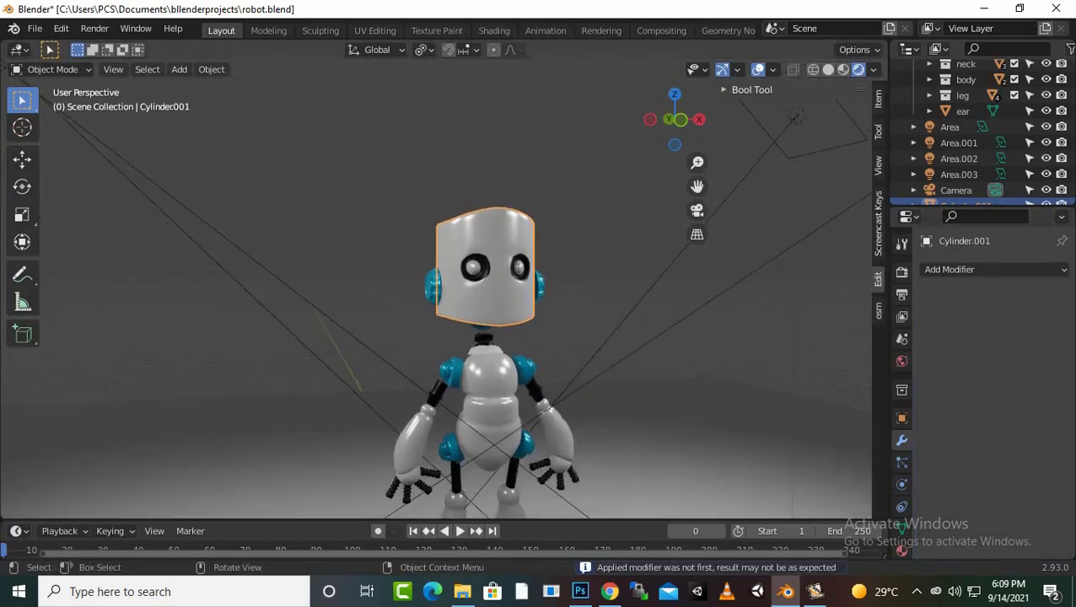
{"action": "middle_click_drag", "start_coordinate": [436, 303], "coordinate": [404, 304]}
{"action": "scroll", "coordinate": [436, 304], "scroll_direction": "up", "scroll_amount": 3}
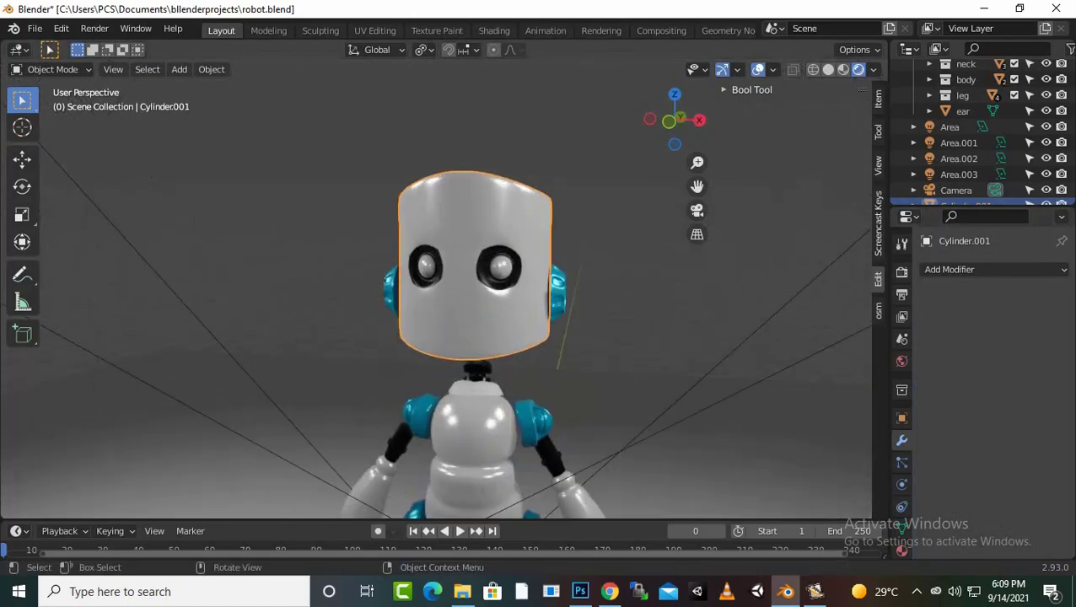
Check the now-plain head mesh in Edit Mode by selecting a vertex, then return to Object Mode.
{"action": "key", "text": "Tab"}
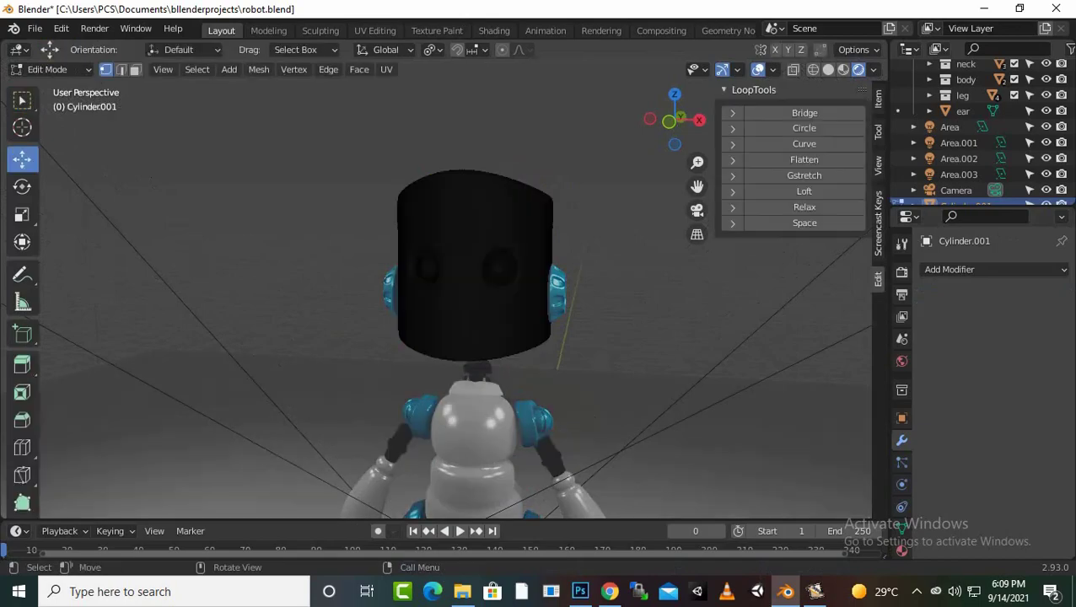
{"action": "scroll", "coordinate": [456, 286], "scroll_direction": "up", "scroll_amount": 4}
{"action": "left_click", "coordinate": [441, 319]}
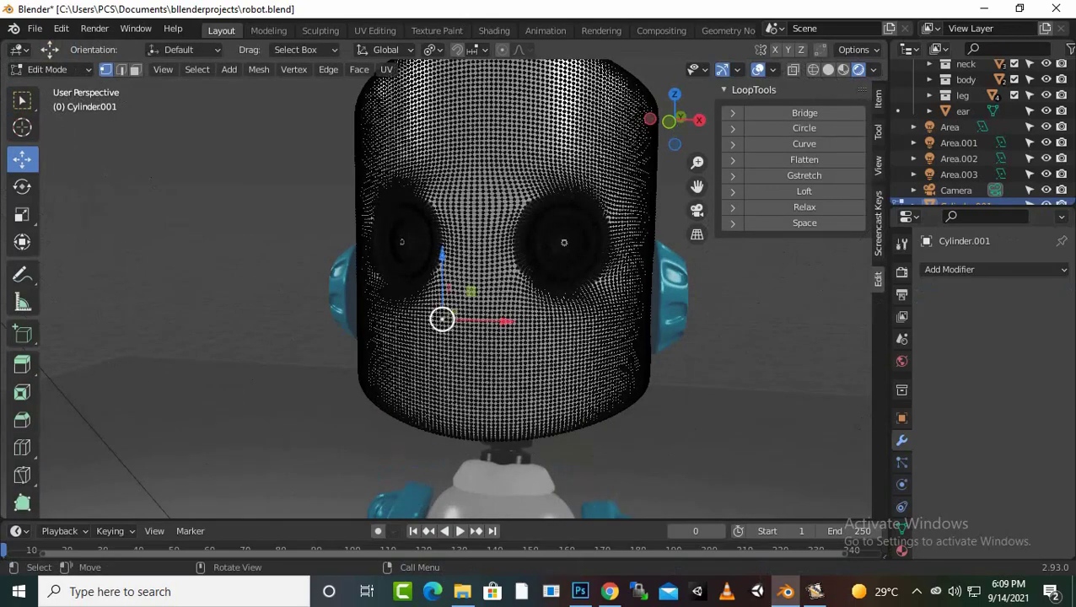
{"action": "scroll", "coordinate": [455, 286], "scroll_direction": "up", "scroll_amount": 3}
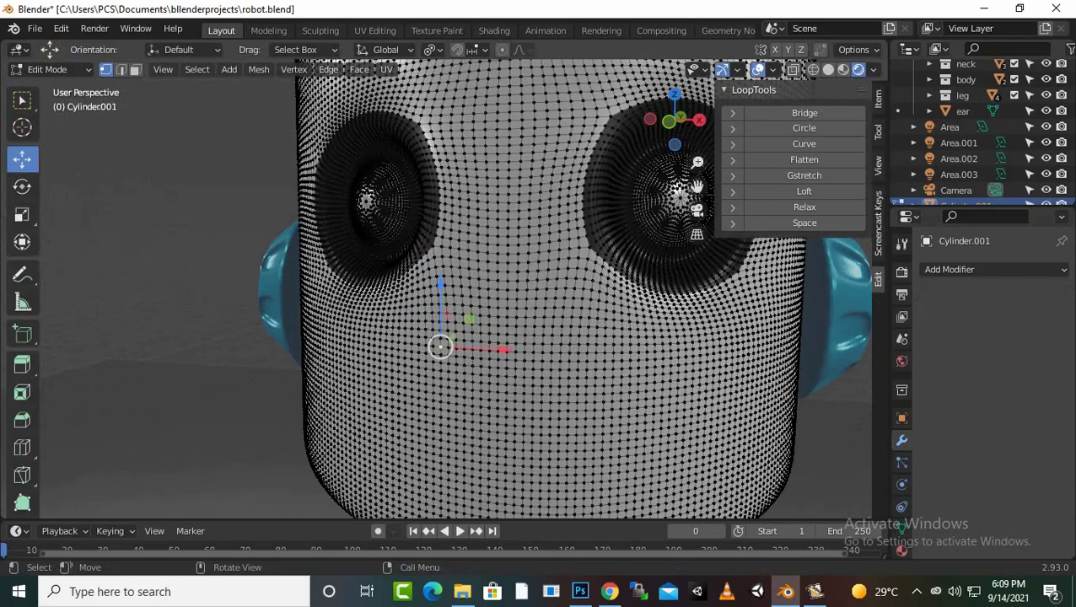
{"action": "scroll", "coordinate": [456, 287], "scroll_direction": "down", "scroll_amount": 4}
{"action": "key", "text": "Tab"}
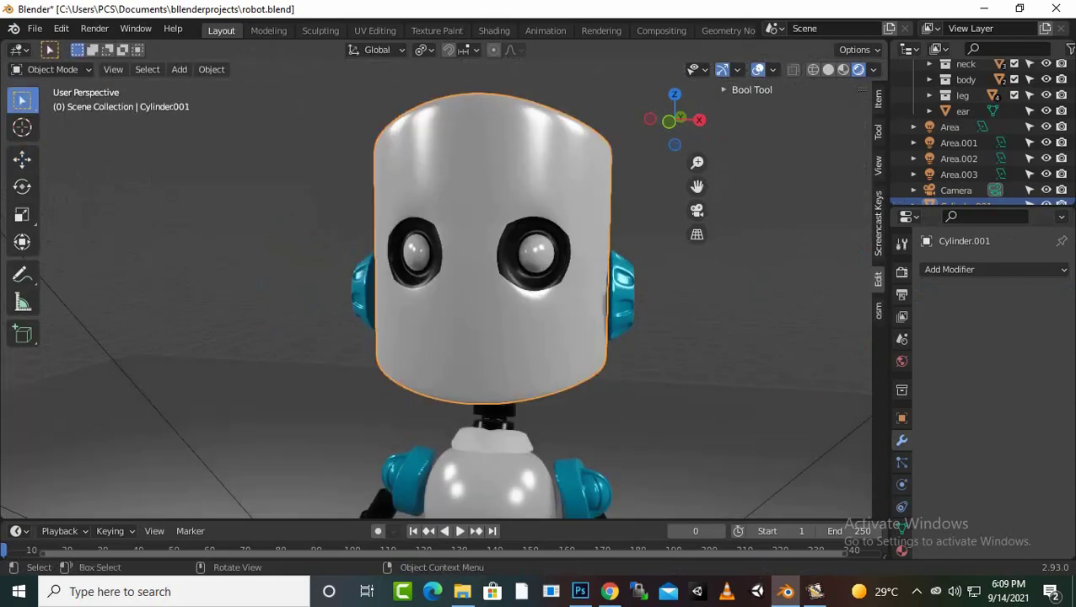
Look over the whole robot and save the project as robot.blend.
{"action": "scroll", "coordinate": [455, 287], "scroll_direction": "down", "scroll_amount": 3}
{"action": "scroll", "coordinate": [469, 338], "scroll_direction": "down", "scroll_amount": 1}
{"action": "mouse_move", "coordinate": [469, 337]}
{"action": "middle_mouse_down"}
{"action": "mouse_move", "coordinate": [489, 337]}
{"action": "mouse_move", "coordinate": [460, 337]}
{"action": "mouse_move", "coordinate": [489, 336]}
{"action": "middle_mouse_up"}
{"action": "scroll", "coordinate": [469, 337], "scroll_direction": "down", "scroll_amount": 3}
{"action": "scroll", "coordinate": [469, 337], "scroll_direction": "up", "scroll_amount": 3}
{"action": "scroll", "coordinate": [469, 338], "scroll_direction": "up", "scroll_amount": 2}
{"action": "scroll", "coordinate": [469, 338], "scroll_direction": "up", "scroll_amount": 1}
{"action": "scroll", "coordinate": [469, 337], "scroll_direction": "down", "scroll_amount": 3}
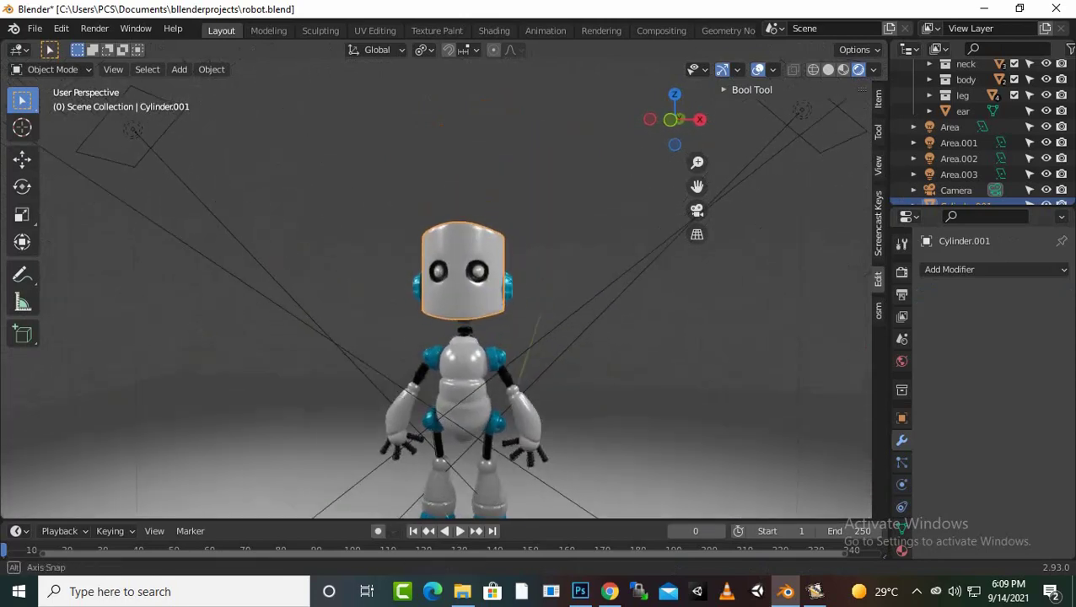
{"action": "key", "text": "ctrl+s"}
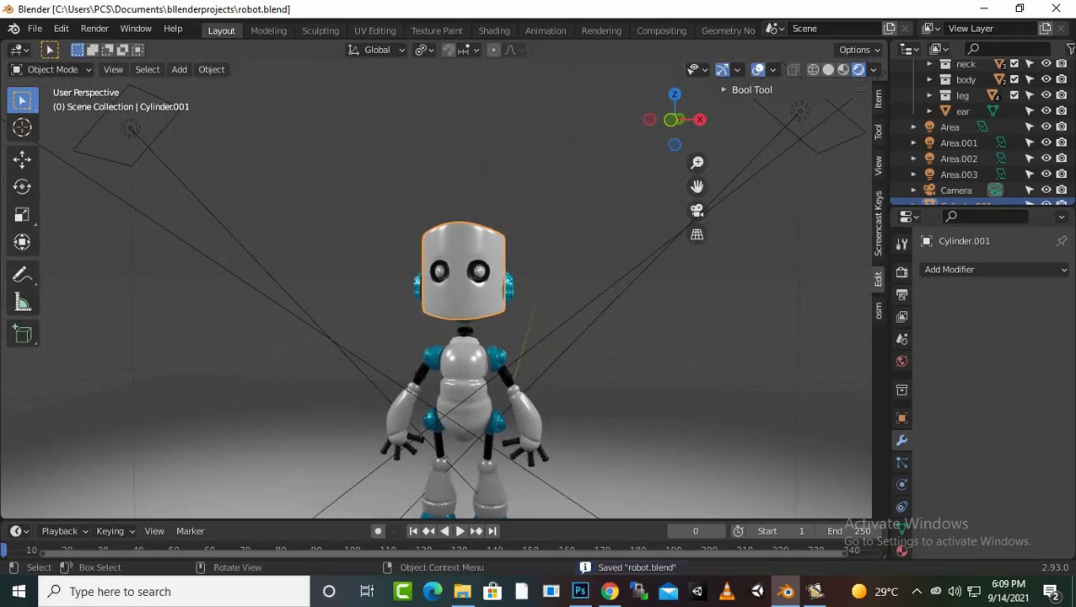
Select the necktop cap beneath the robot's head.
{"action": "scroll", "coordinate": [464, 338], "scroll_direction": "up", "scroll_amount": 2}
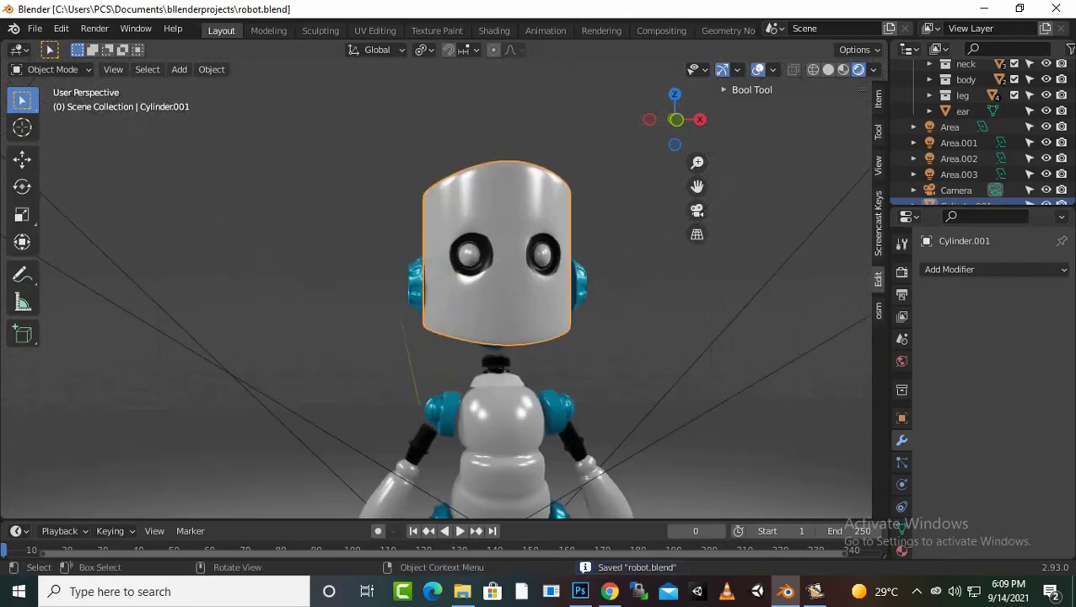
{"action": "middle_click_drag", "start_coordinate": [464, 337], "coordinate": [447, 329]}
{"action": "scroll", "coordinate": [435, 287], "scroll_direction": "up", "scroll_amount": 2}
{"action": "scroll", "coordinate": [435, 287], "scroll_direction": "up", "scroll_amount": 2}
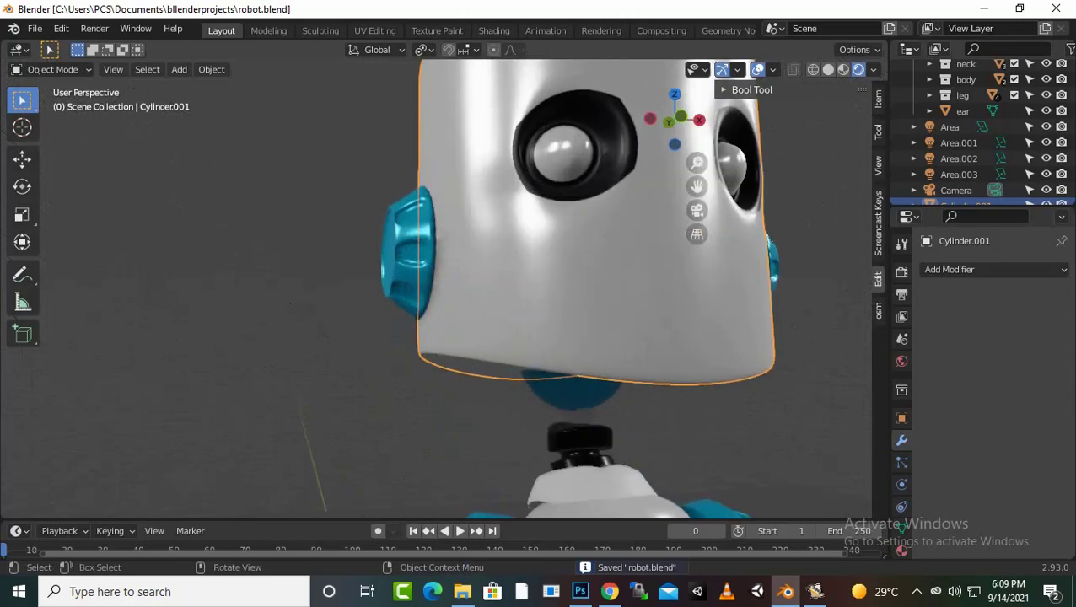
{"action": "scroll", "coordinate": [438, 303], "scroll_direction": "up", "scroll_amount": 1}
{"action": "left_click", "coordinate": [608, 422]}
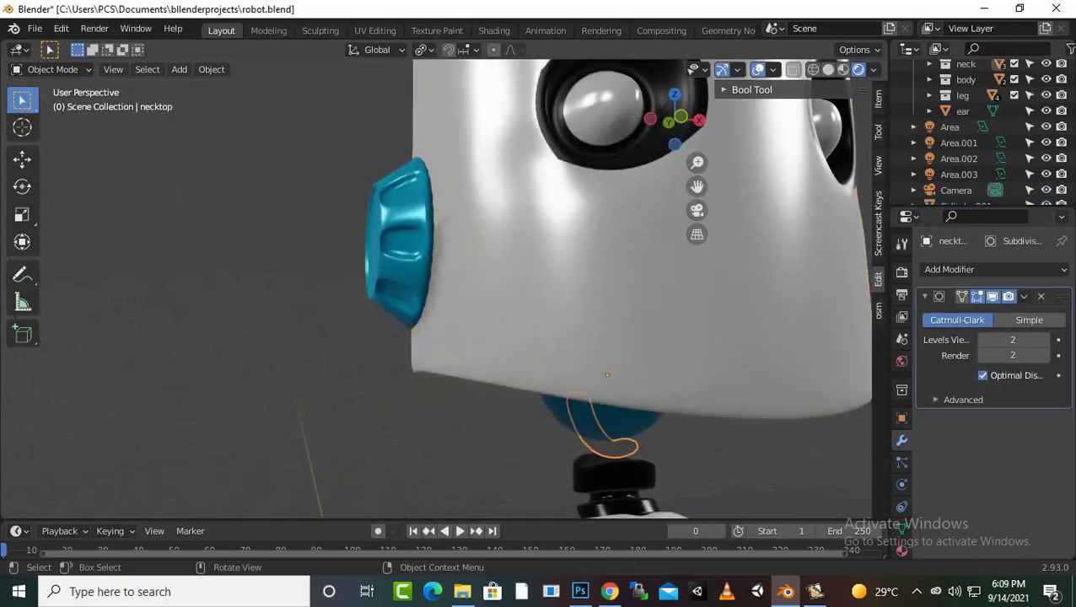
{"action": "mouse_move", "coordinate": [591, 337]}
{"action": "middle_mouse_down"}
{"action": "mouse_move", "coordinate": [557, 338]}
{"action": "mouse_move", "coordinate": [742, 342]}
{"action": "middle_mouse_up"}
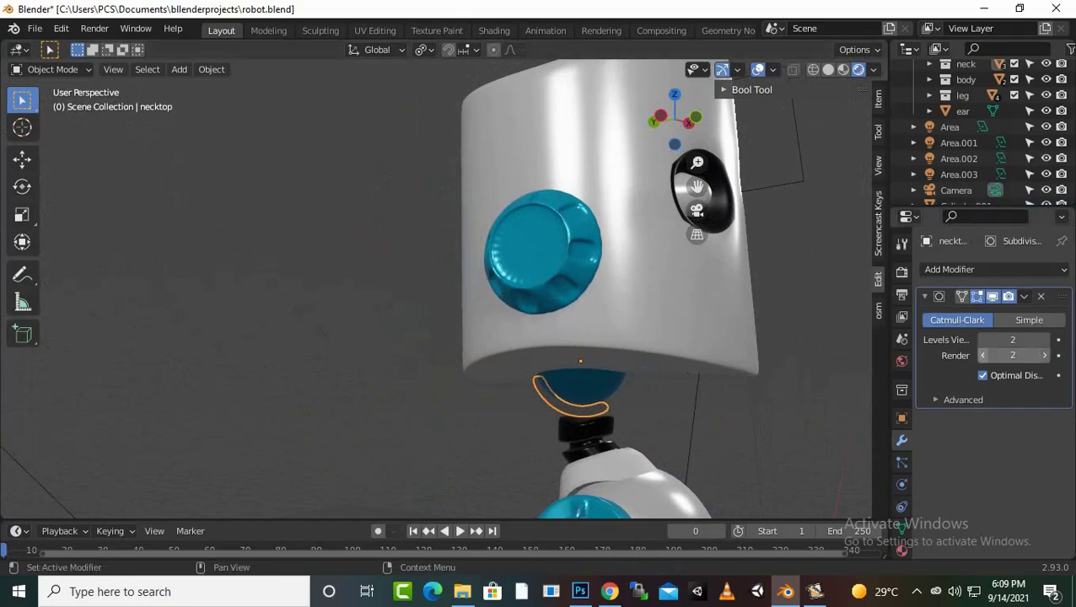
Assign the existing blackglossy material to the necktop, after briefly trying bodymaterial.
{"action": "left_click", "coordinate": [901, 551]}
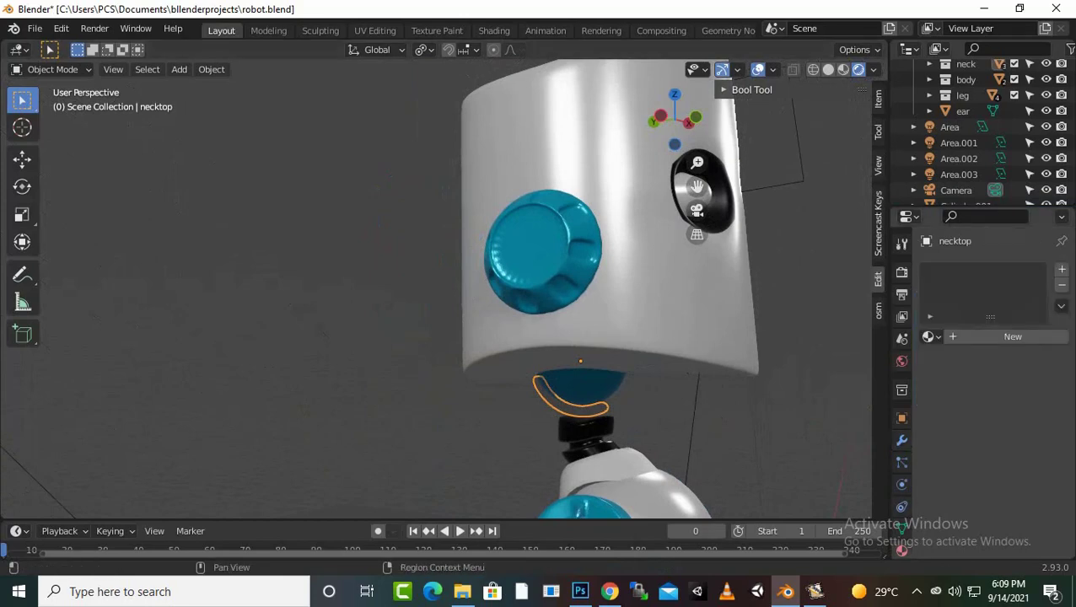
{"action": "left_click", "coordinate": [929, 337]}
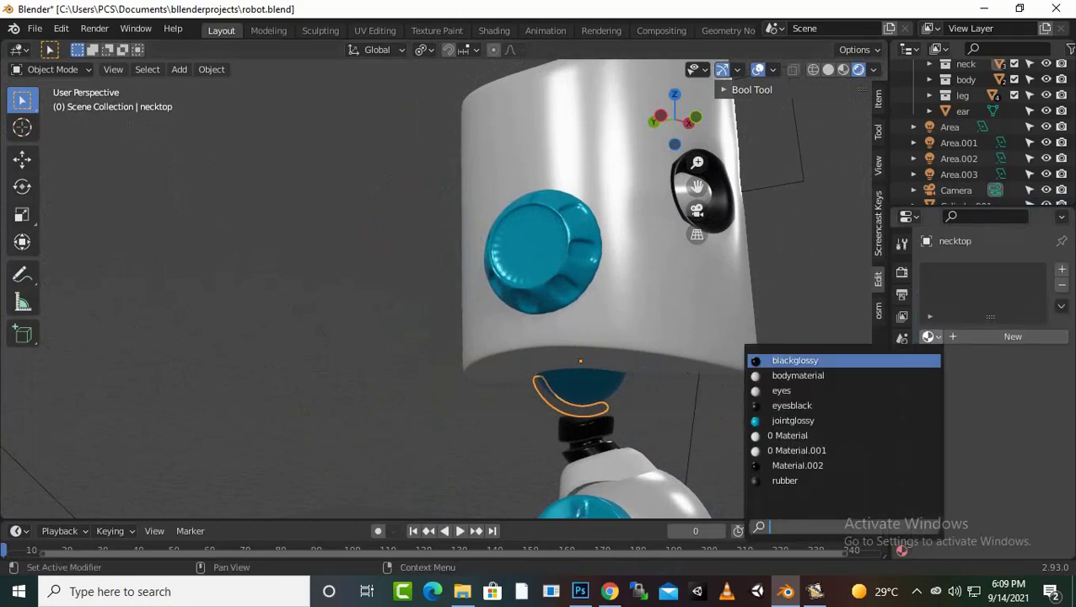
{"action": "left_click", "coordinate": [792, 375]}
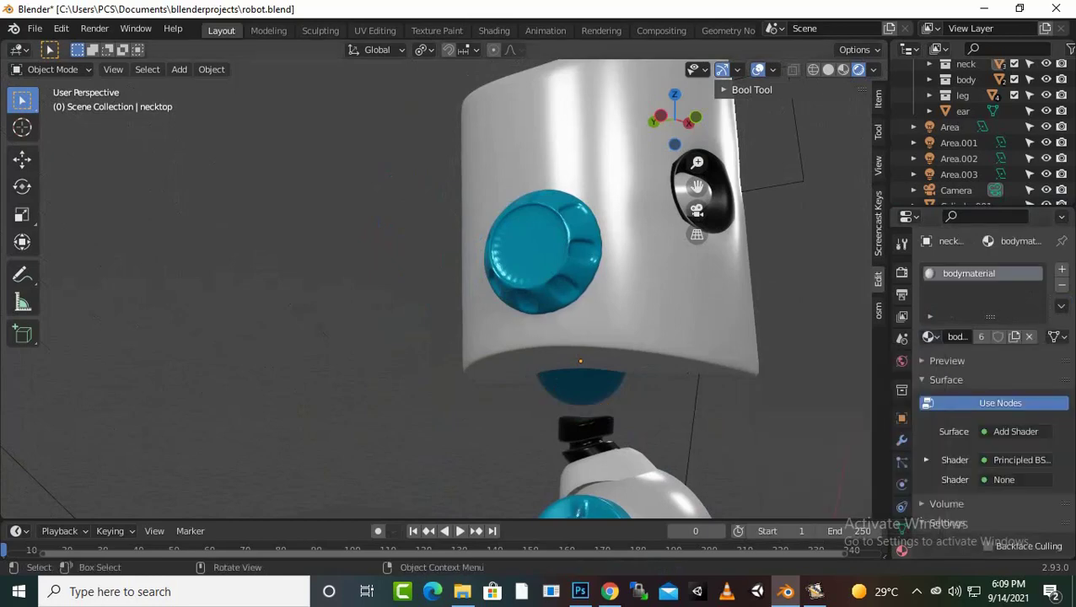
{"action": "middle_click_drag", "start_coordinate": [751, 152], "coordinate": [705, 149]}
{"action": "scroll", "coordinate": [707, 152], "scroll_direction": "up", "scroll_amount": 3}
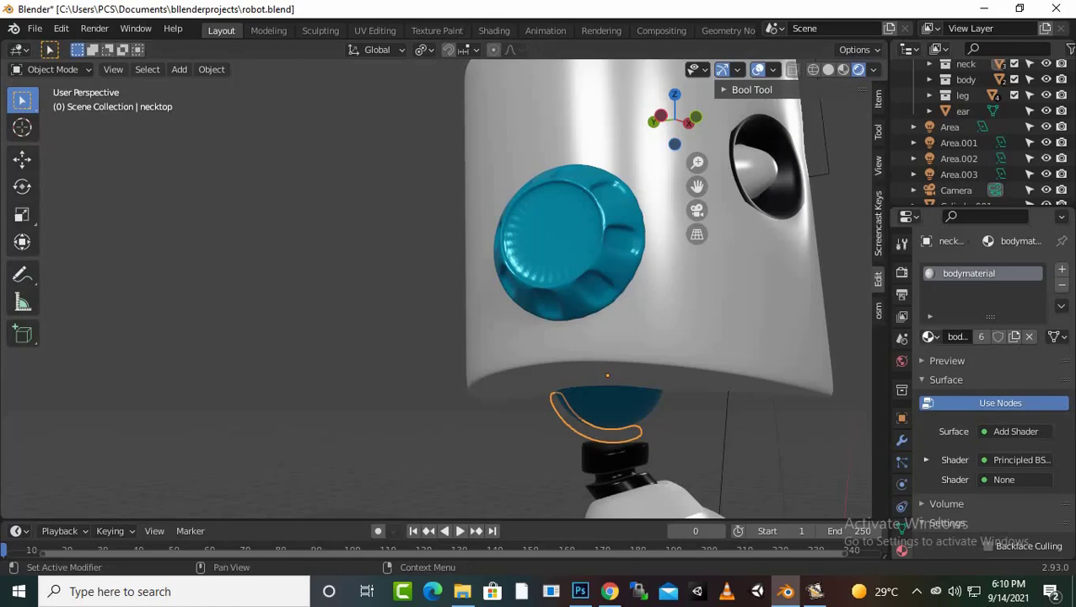
{"action": "left_click", "coordinate": [928, 337]}
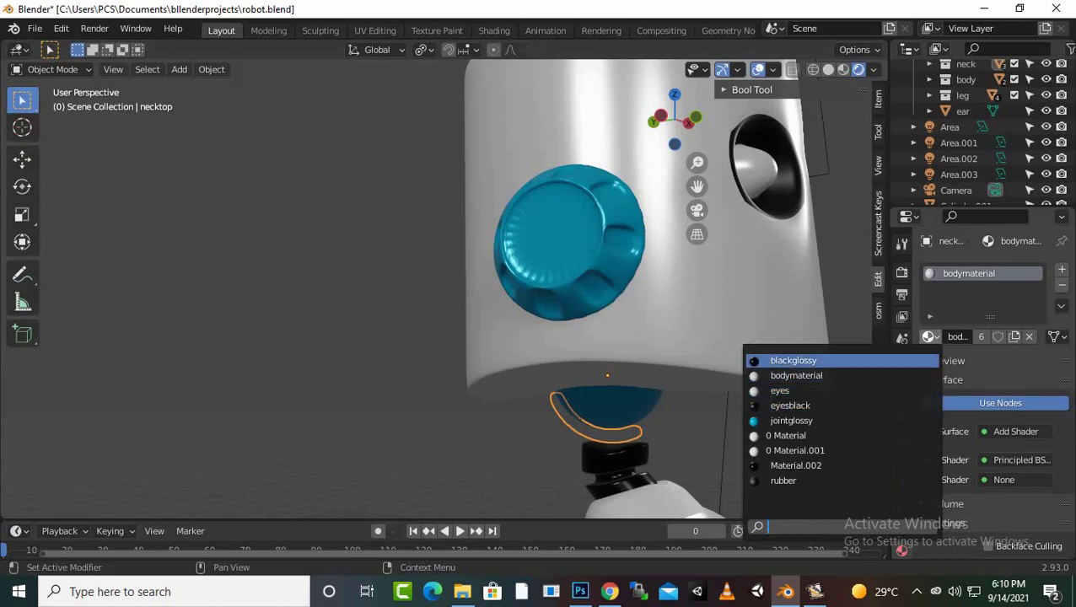
{"action": "left_click", "coordinate": [793, 360]}
Orbit around the robot to inspect the black glossy necktop cap.
{"action": "scroll", "coordinate": [436, 287], "scroll_direction": "down", "scroll_amount": 3}
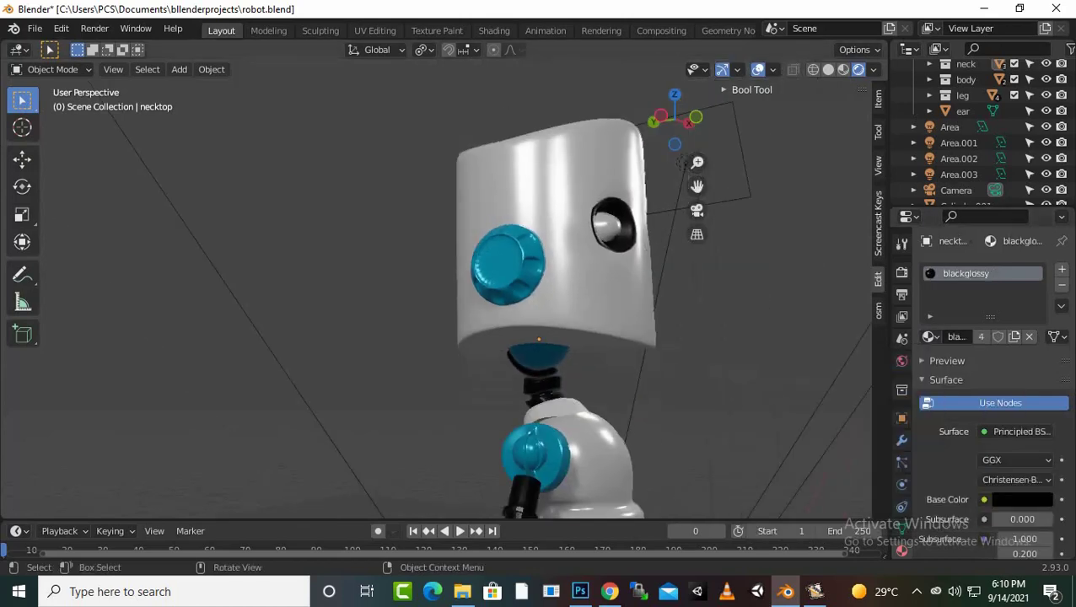
{"action": "middle_click_drag", "start_coordinate": [436, 287], "coordinate": [354, 287]}
{"action": "middle_click_drag", "start_coordinate": [436, 286], "coordinate": [506, 279]}
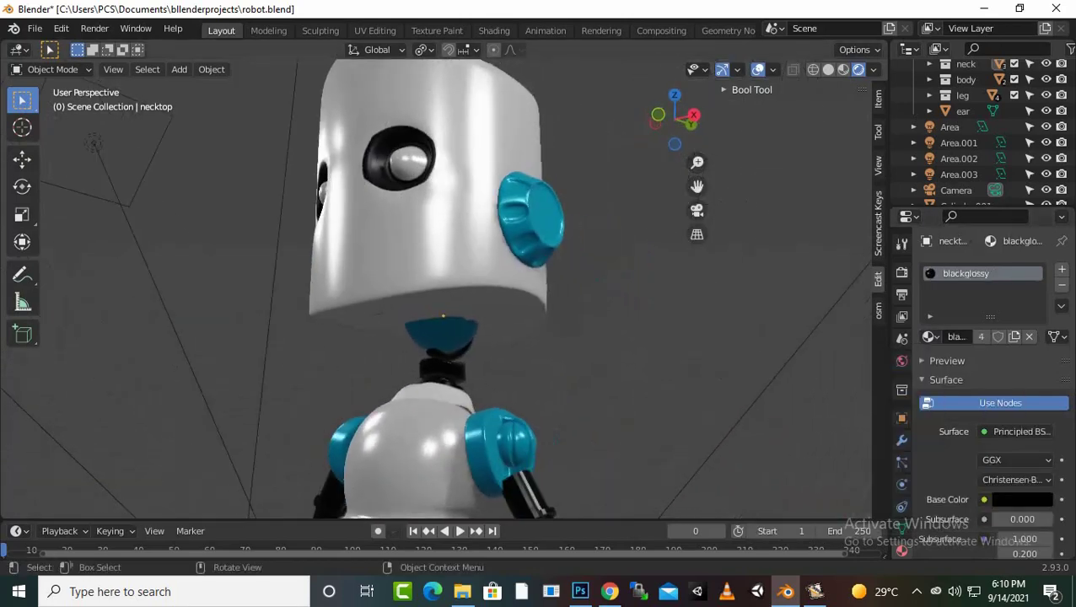
{"action": "scroll", "coordinate": [436, 287], "scroll_direction": "down", "scroll_amount": 3}
{"action": "scroll", "coordinate": [436, 287], "scroll_direction": "up", "scroll_amount": 2}
{"action": "scroll", "coordinate": [436, 287], "scroll_direction": "down", "scroll_amount": 3}
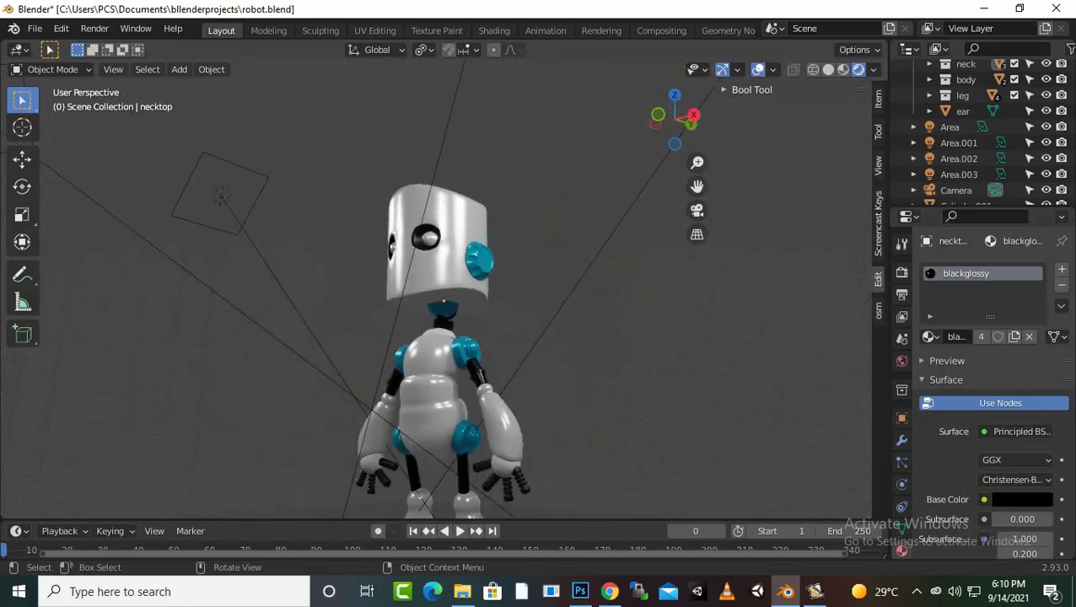
{"action": "middle_click_drag", "start_coordinate": [436, 287], "coordinate": [473, 278]}
{"action": "scroll", "coordinate": [436, 287], "scroll_direction": "down", "scroll_amount": 2}
{"action": "scroll", "coordinate": [437, 287], "scroll_direction": "up", "scroll_amount": 2}
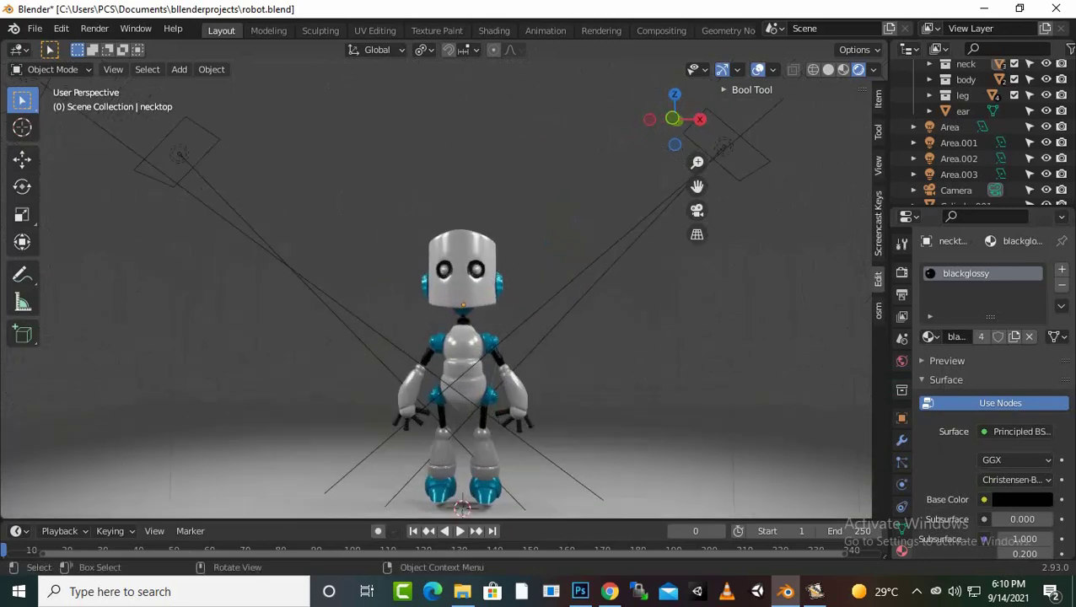